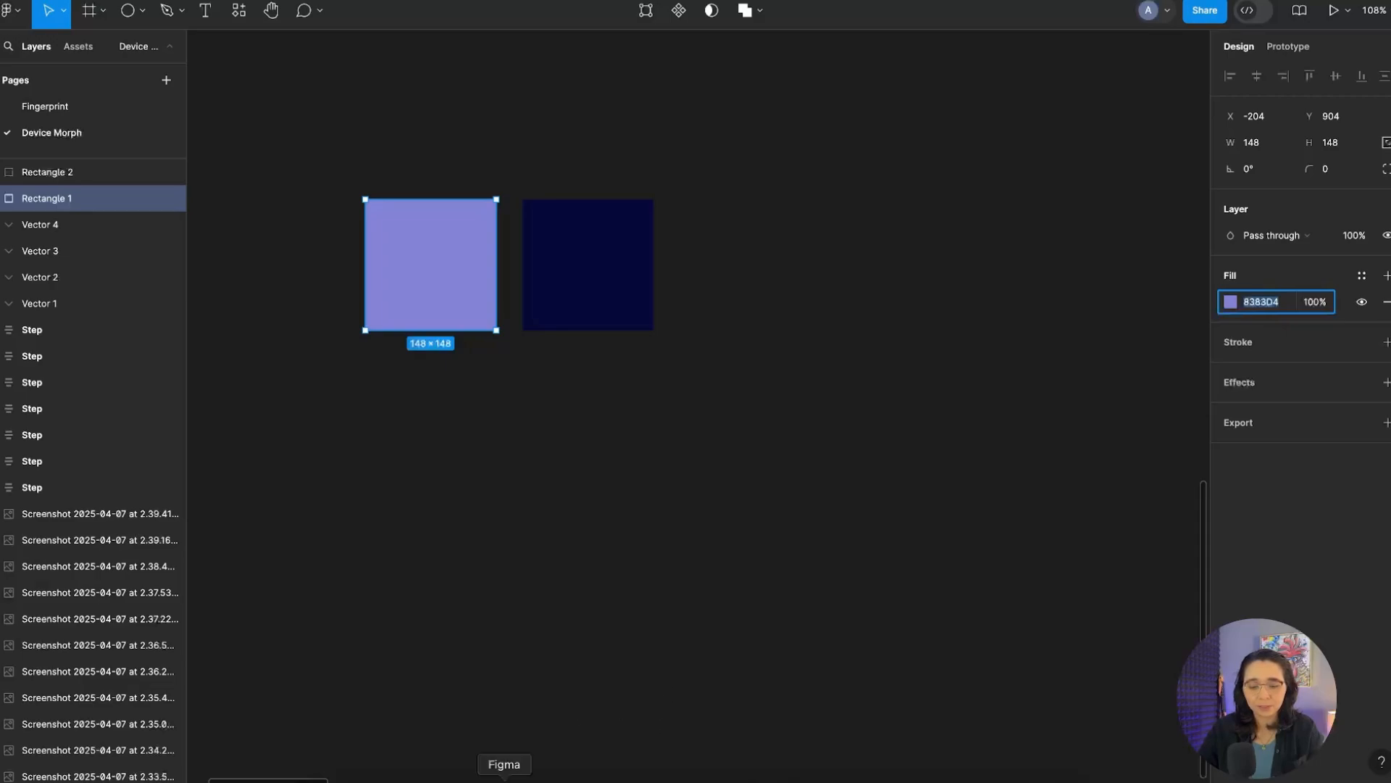
# Switch to the SVGator project in the browser and give the rectangle over the phone's screen a 8383D4 stroke and no fill
pyautogui.click(559, 775)
pyautogui.click(1281, 367)
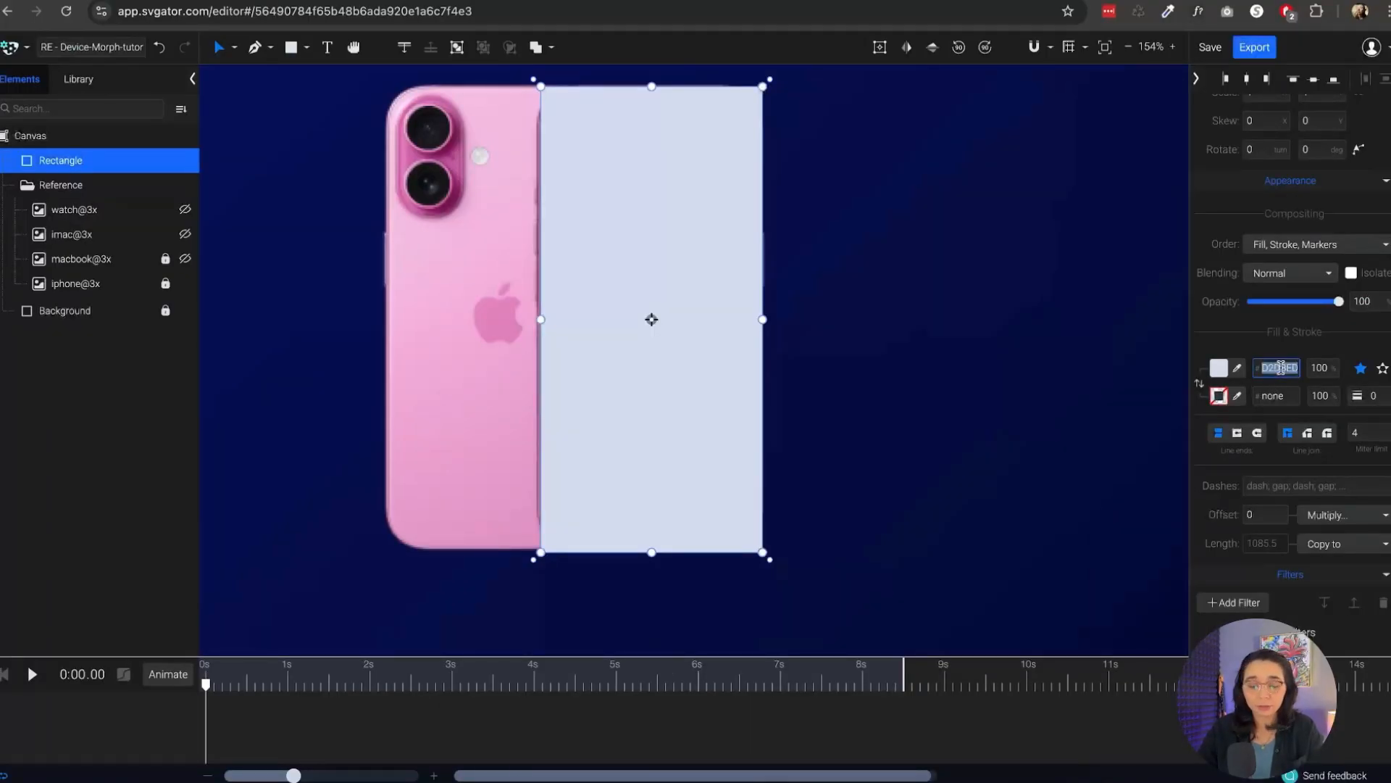
pyautogui.click(1278, 397)
pyautogui.write('8383D4')
pyautogui.press('Return')
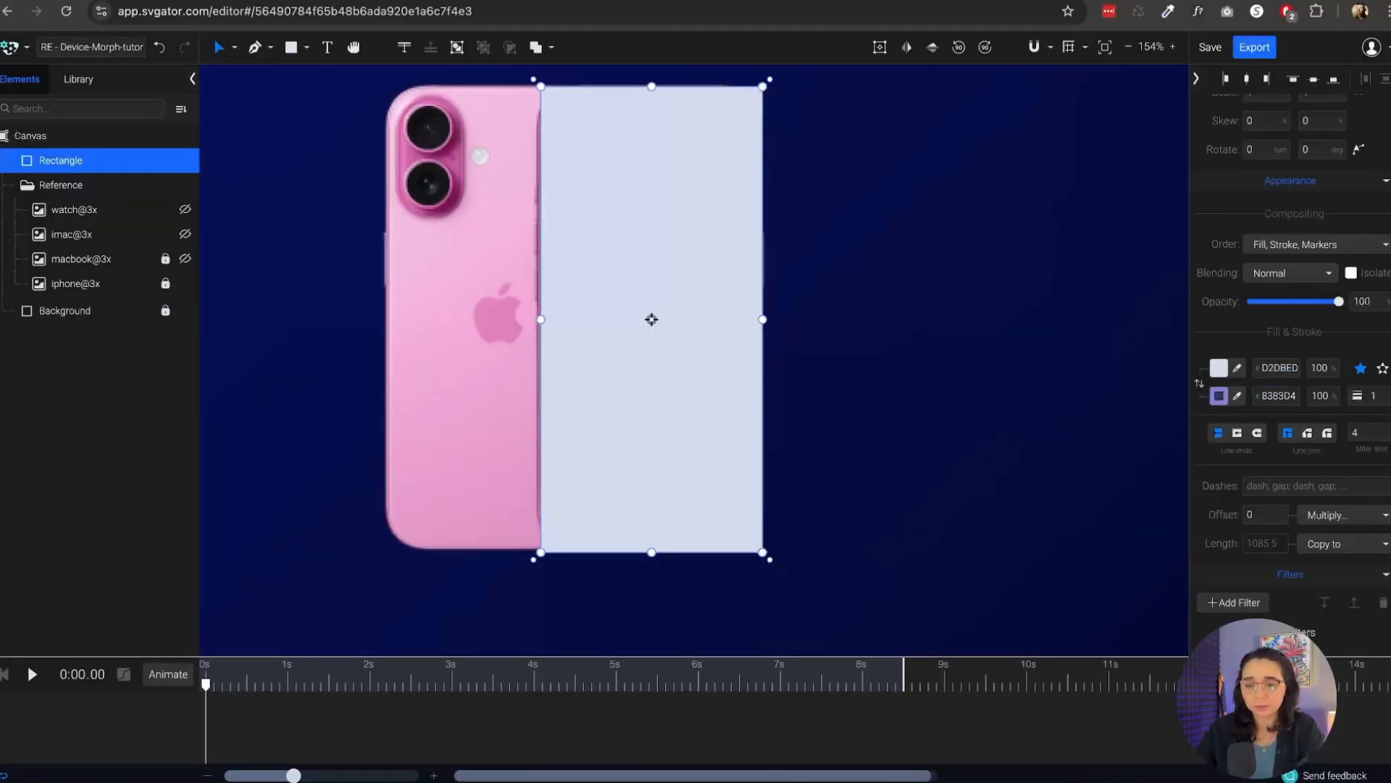
pyautogui.click(1220, 368)
pyautogui.click(1075, 276)
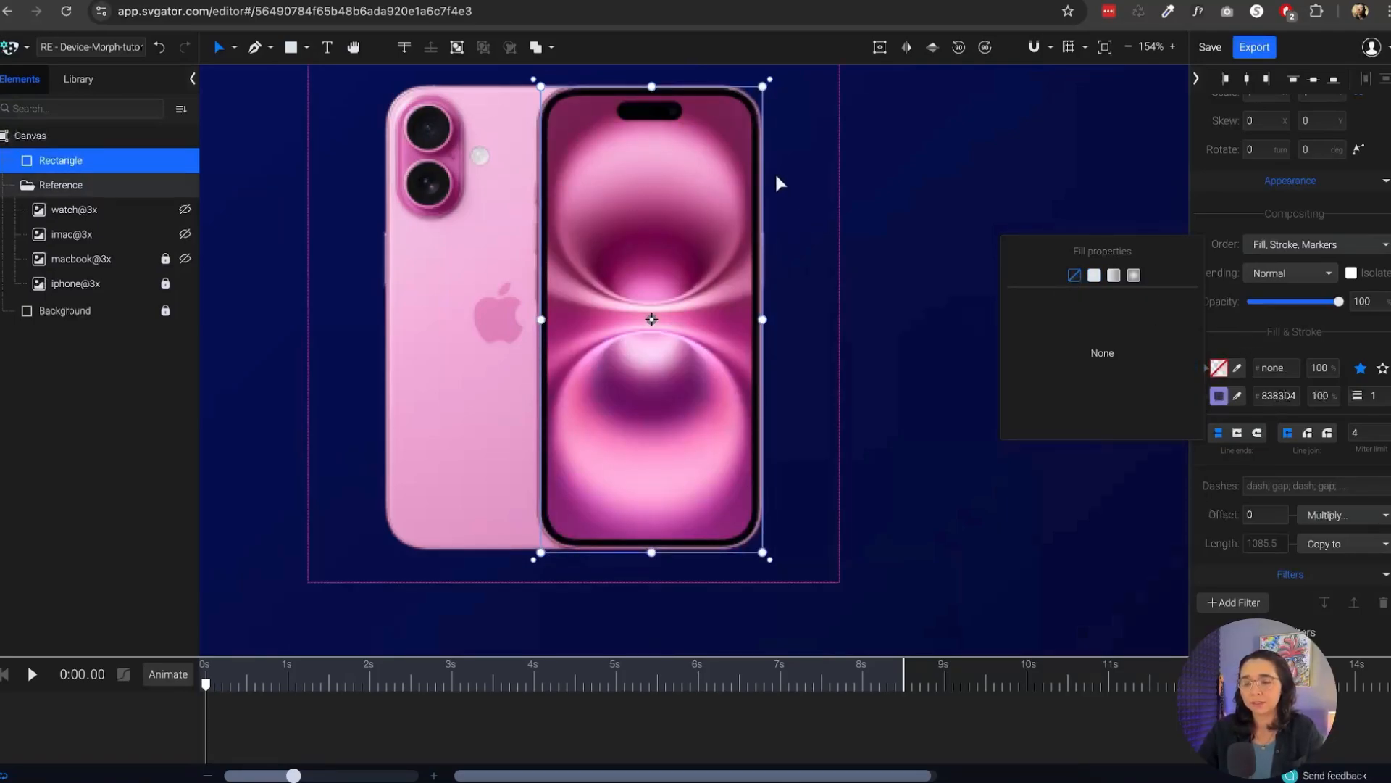
# Try a stroke width of 8 on the rectangle, and settle on 6
pyautogui.click(1380, 395)
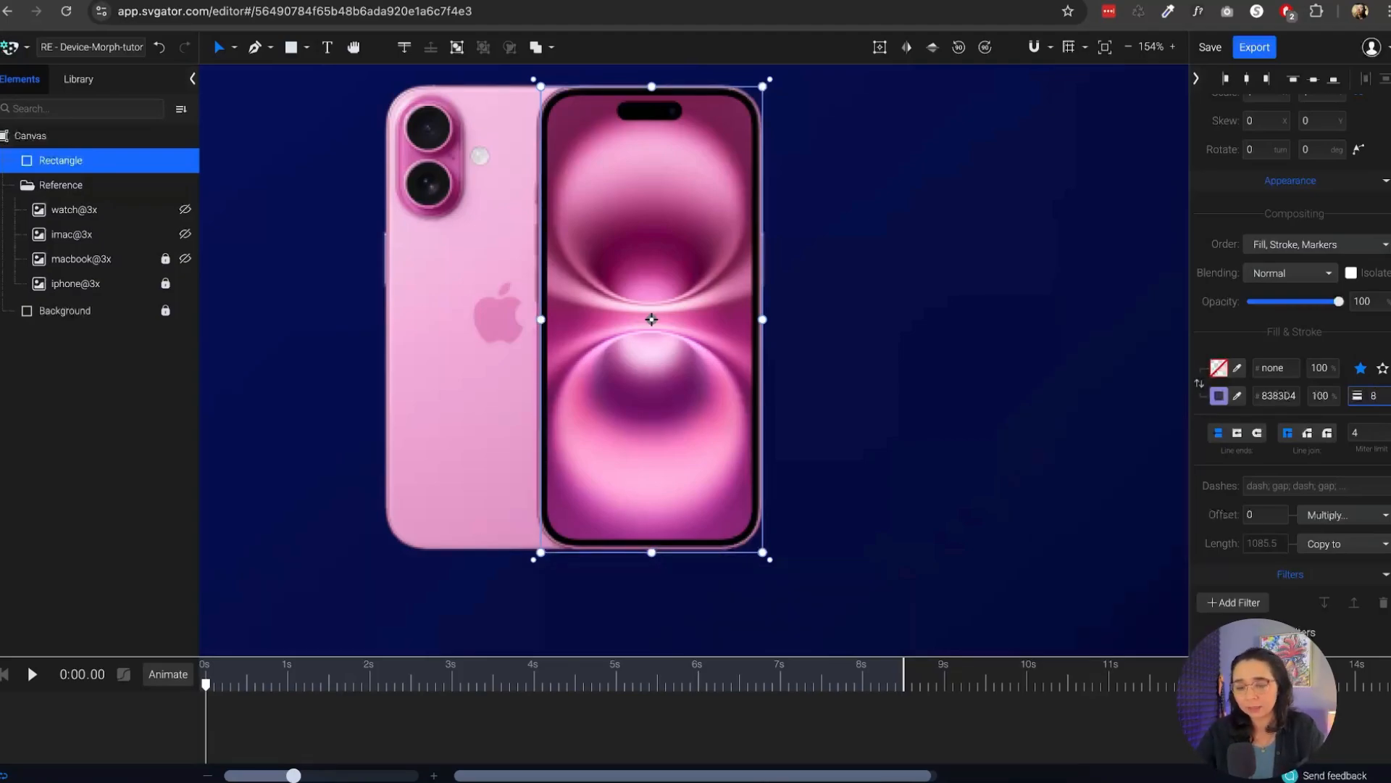
pyautogui.press('Return')
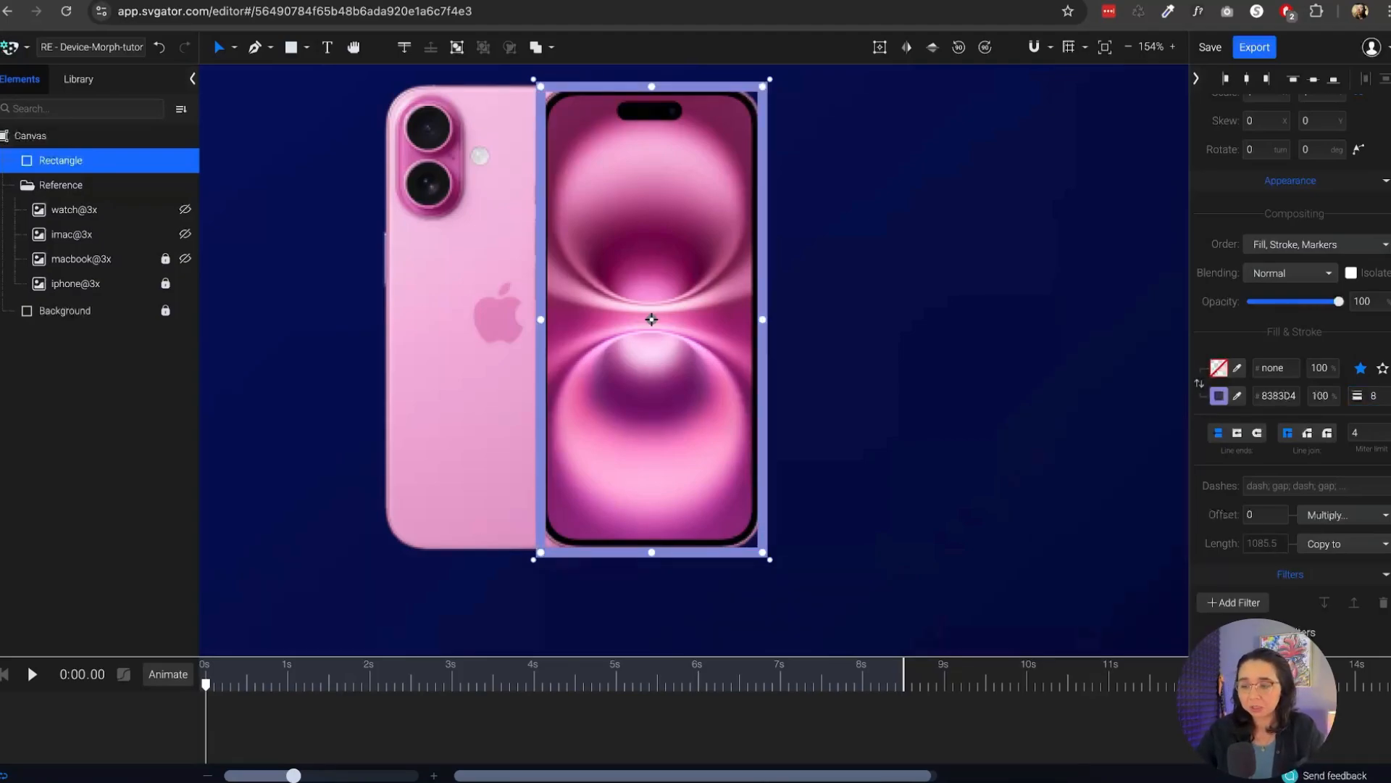
pyautogui.press('Return')
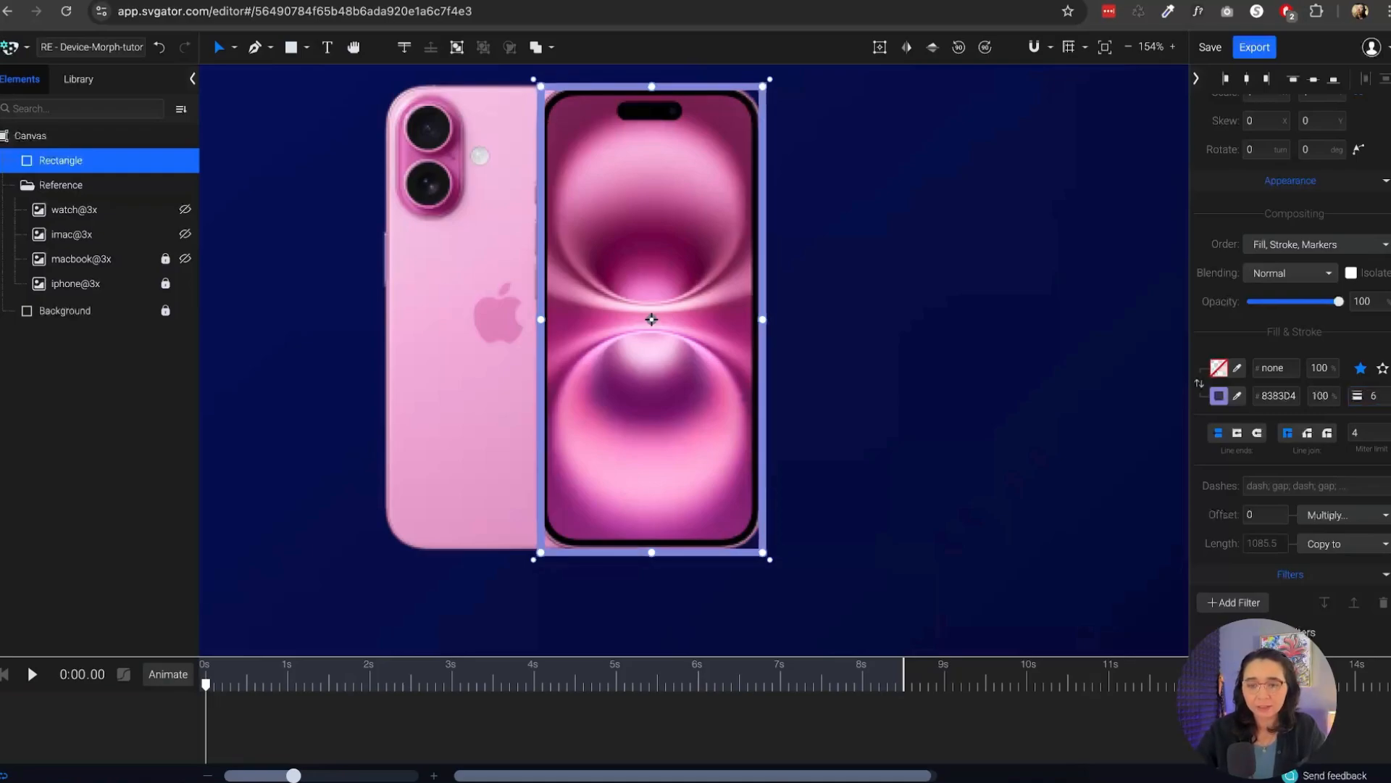
# Round the rectangle's corners to a radius of 30 to follow the reference phone's shape
pyautogui.scroll(4, 1261, 317)
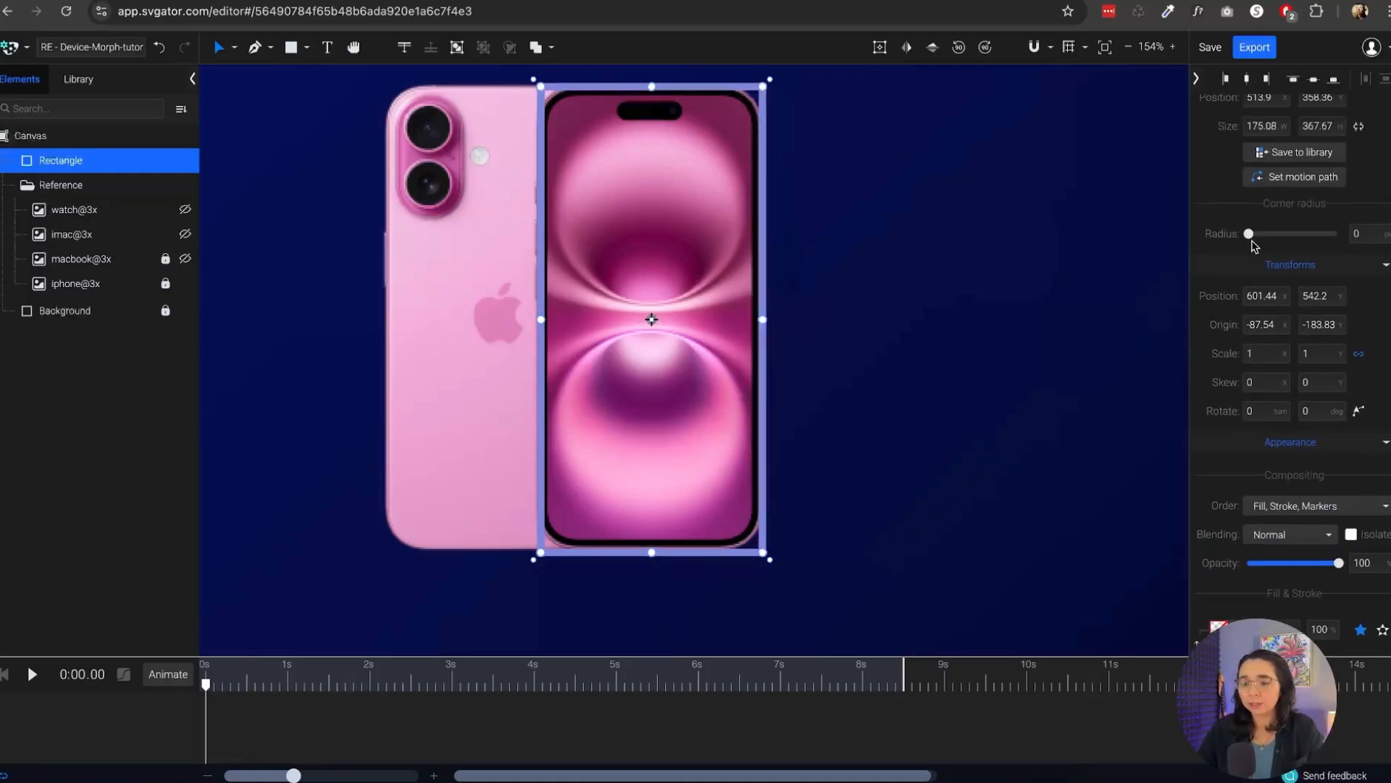
pyautogui.moveTo(1249, 242); pyautogui.dragTo(1281, 244)
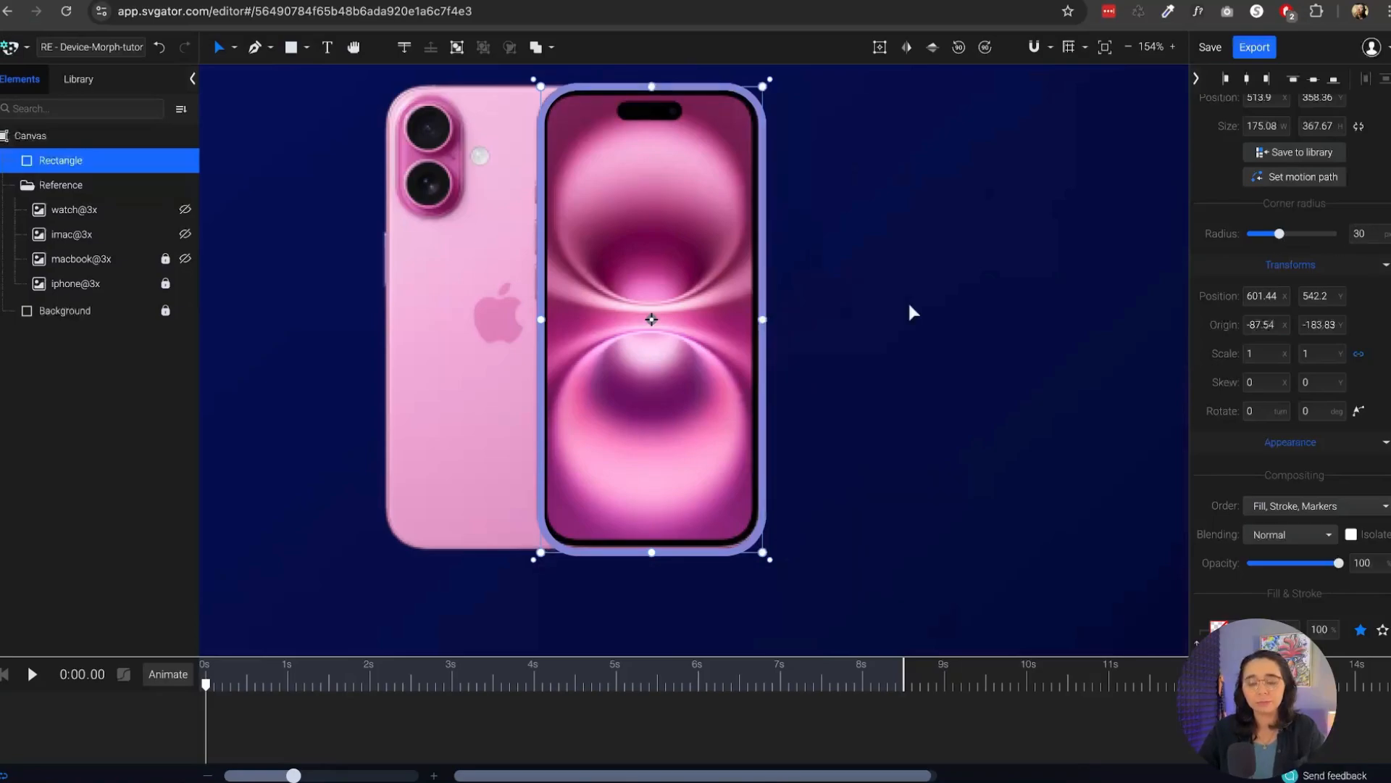
pyautogui.click(884, 302)
pyautogui.hscroll(-1, 895, 305)
pyautogui.hscroll(-1, 1004, 304)
pyautogui.scroll(1, 1003, 305)
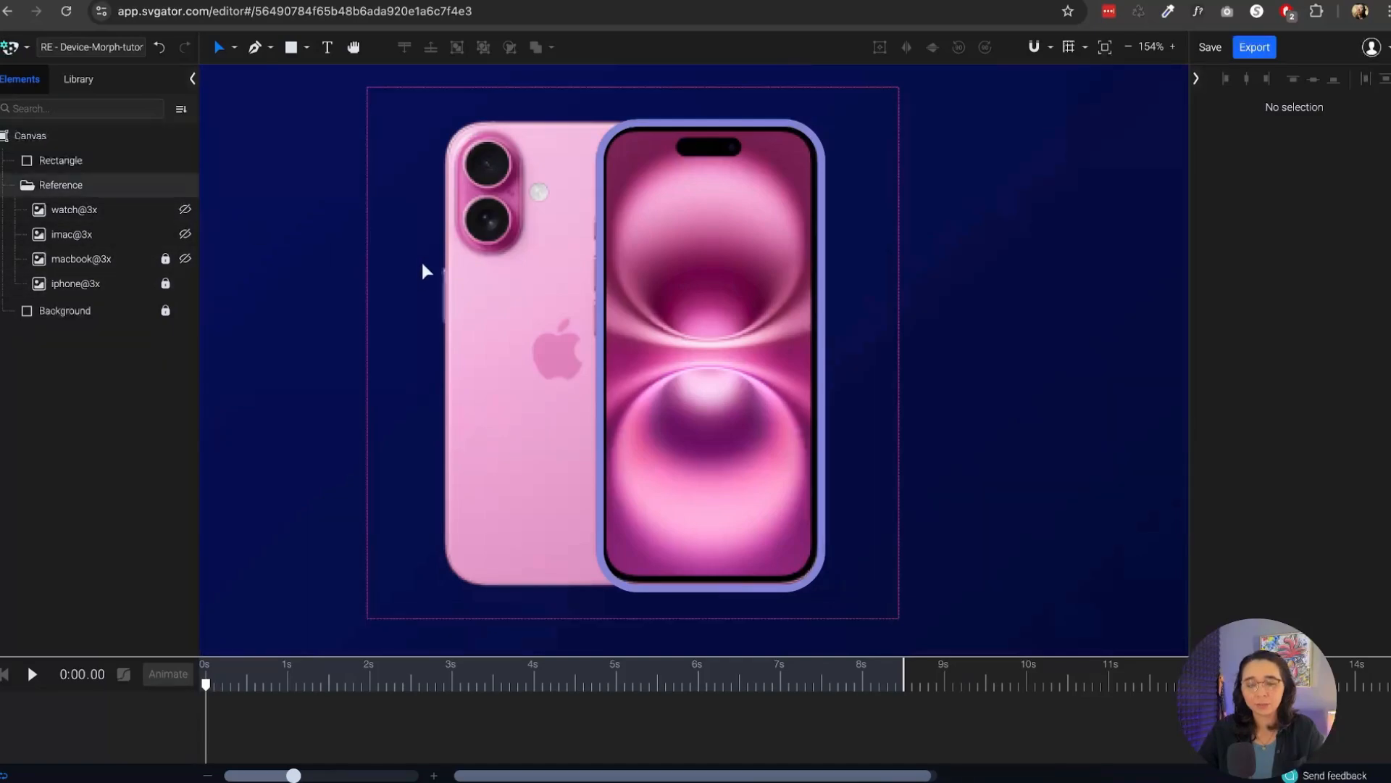
# Rename the phone outline's Rectangle element as Screen
pyautogui.click(106, 163)
pyautogui.doubleClick(106, 163)
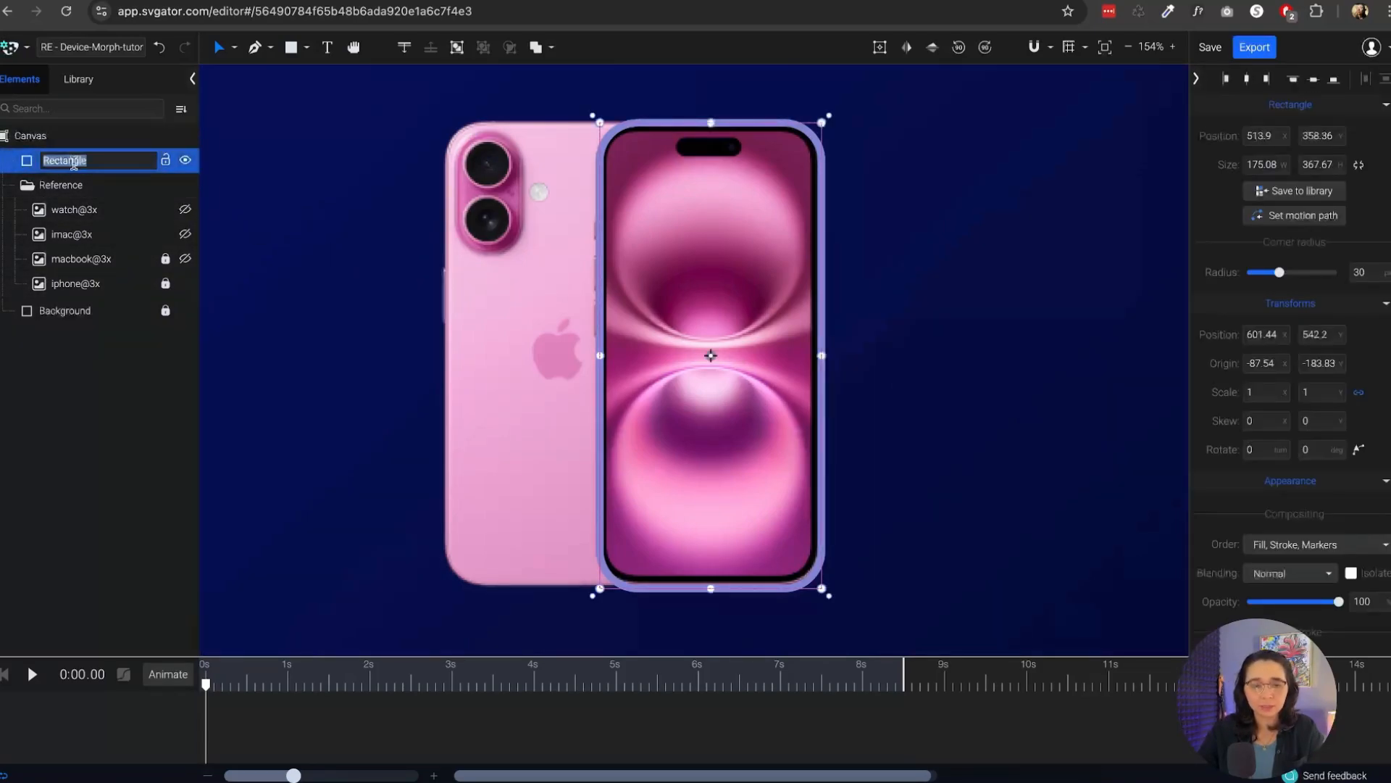
pyautogui.write('Sci')
pyautogui.press('Return')
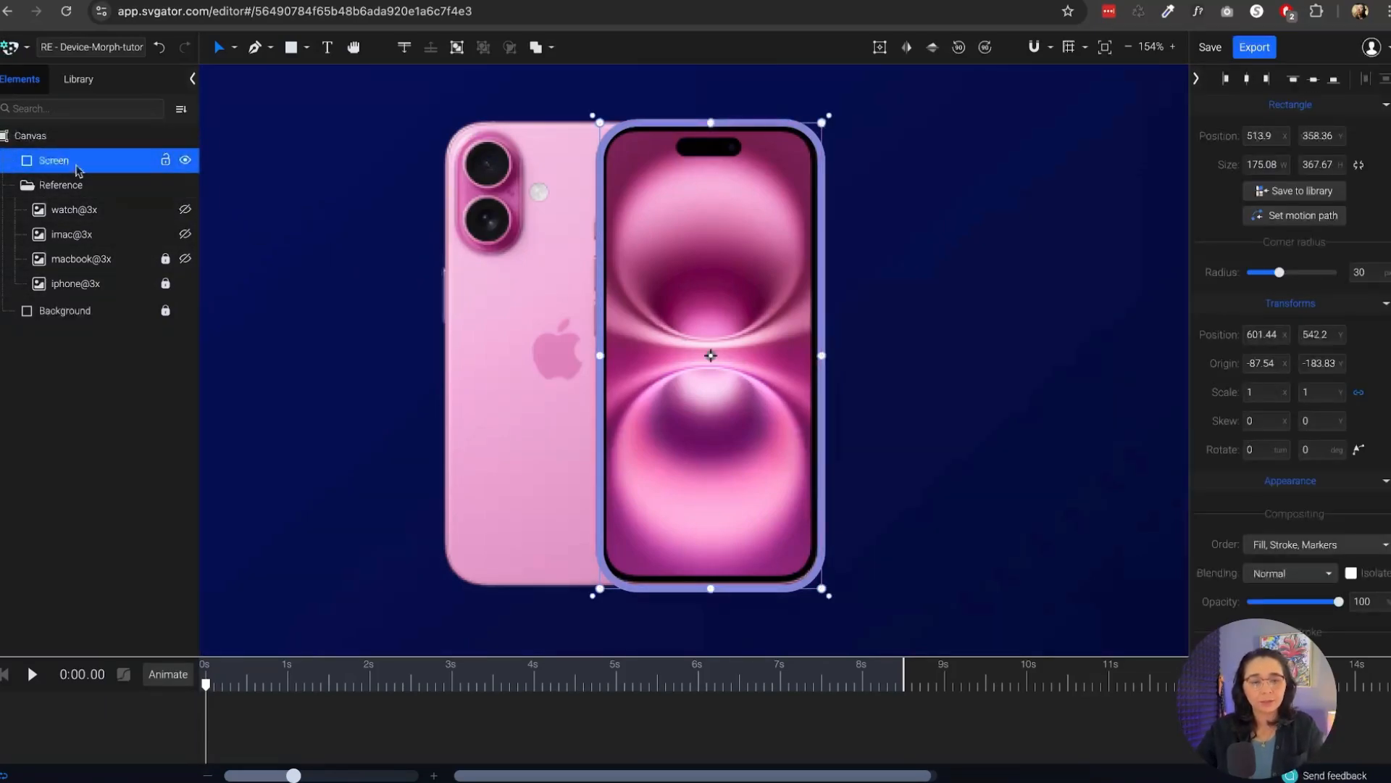
# Lock and hide the Reference folder
pyautogui.click(165, 185)
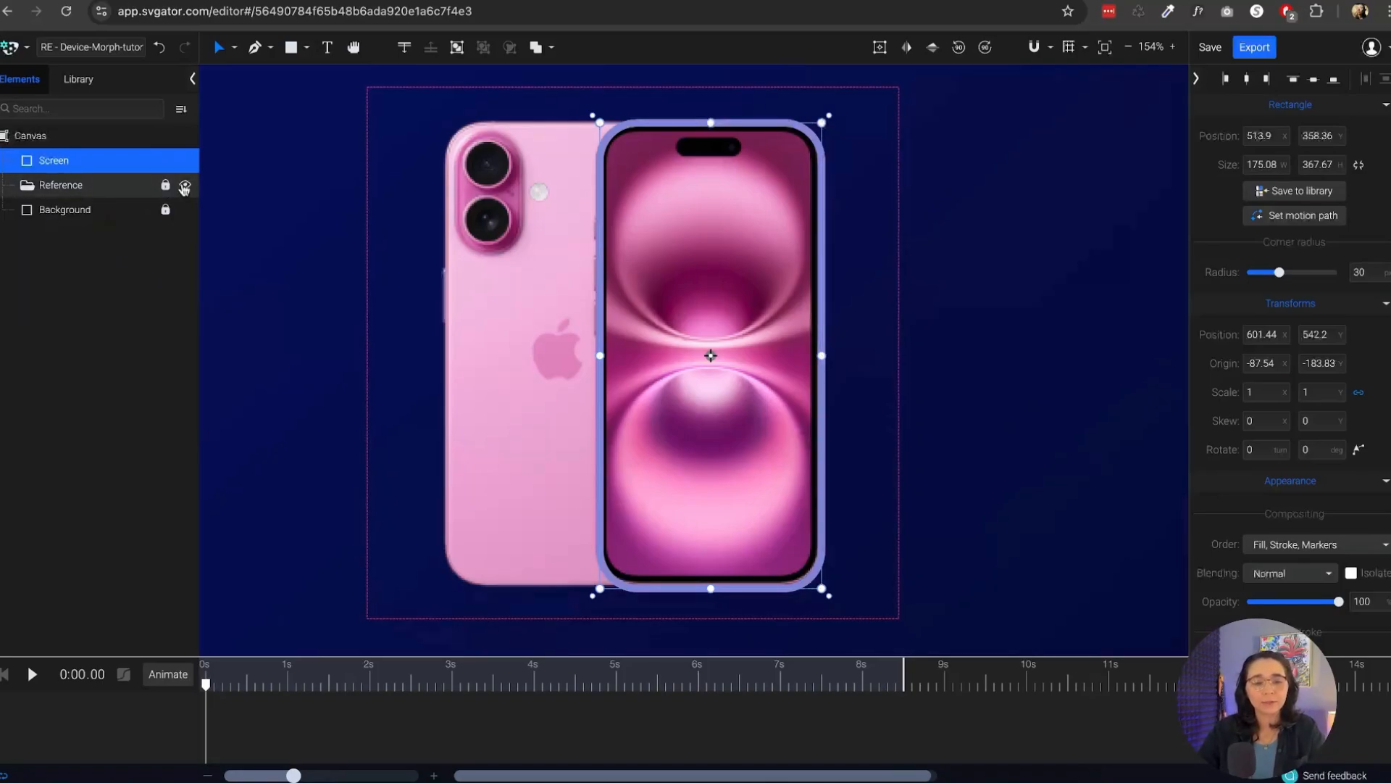
pyautogui.click(185, 184)
# Centre the Screen rectangle horizontally and vertically on the canvas
pyautogui.scroll(-5, 691, 246)
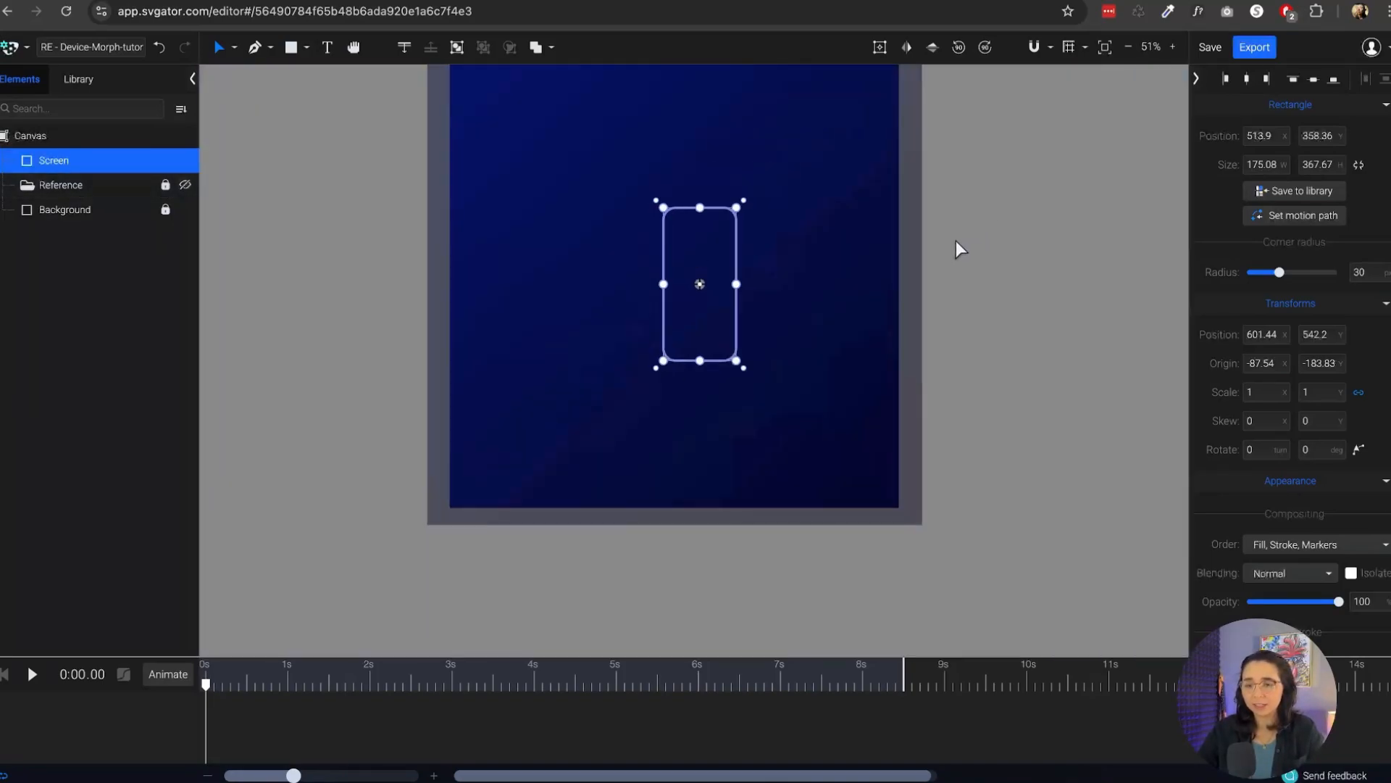
pyautogui.moveTo(984, 237); pyautogui.dragTo(947, 280)
pyautogui.moveTo(989, 476); pyautogui.dragTo(624, 233)
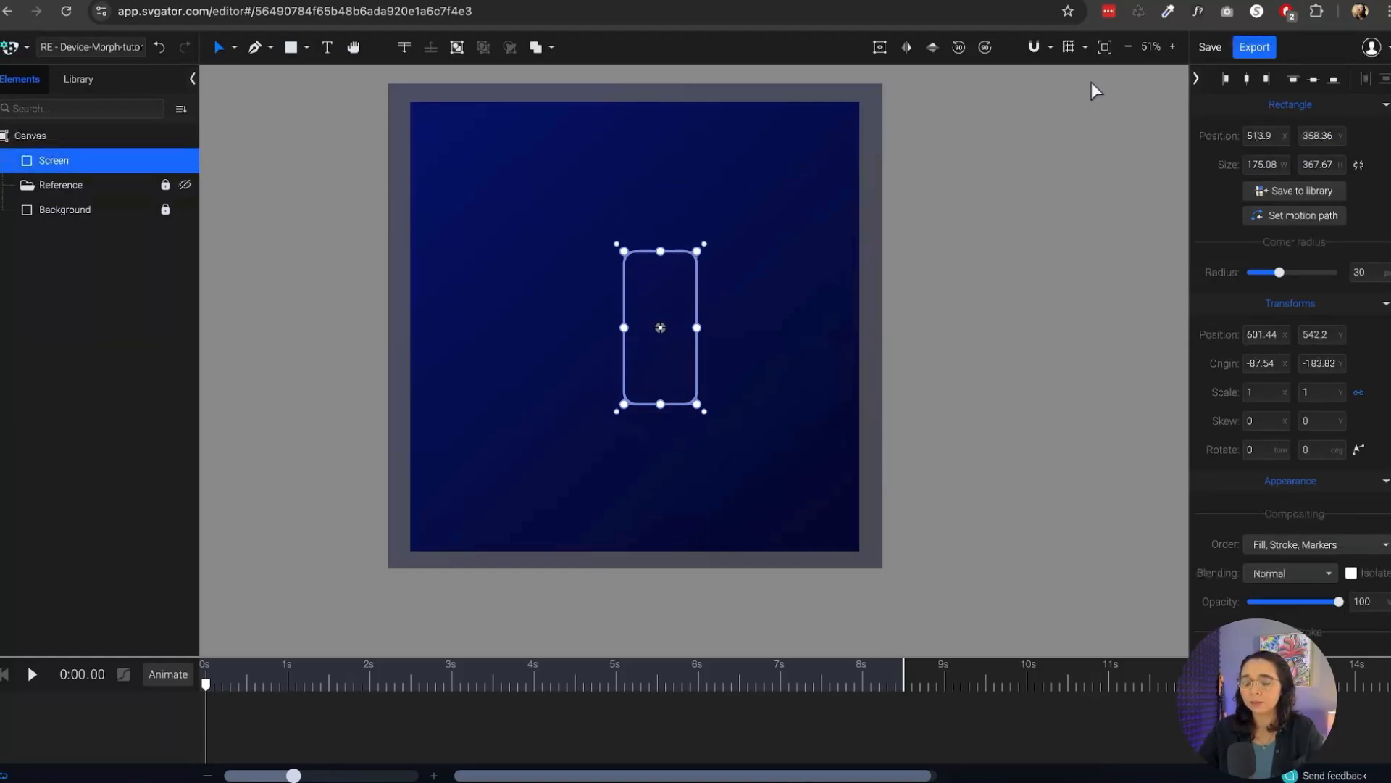
pyautogui.click(1246, 78)
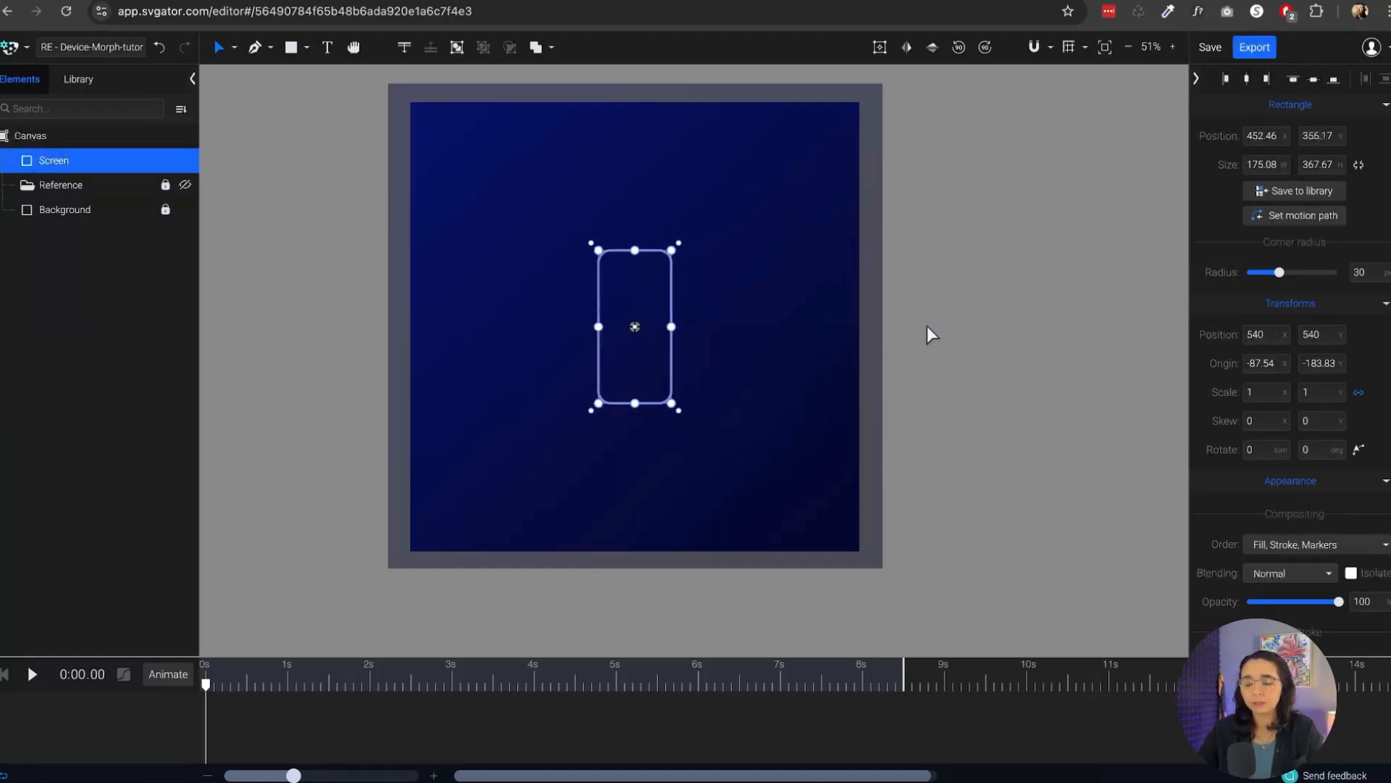
pyautogui.click(686, 407)
# Turn on the rulers and guides, and centre the Screen rectangle vertically on the canvas again
pyautogui.scroll(5, 652, 348)
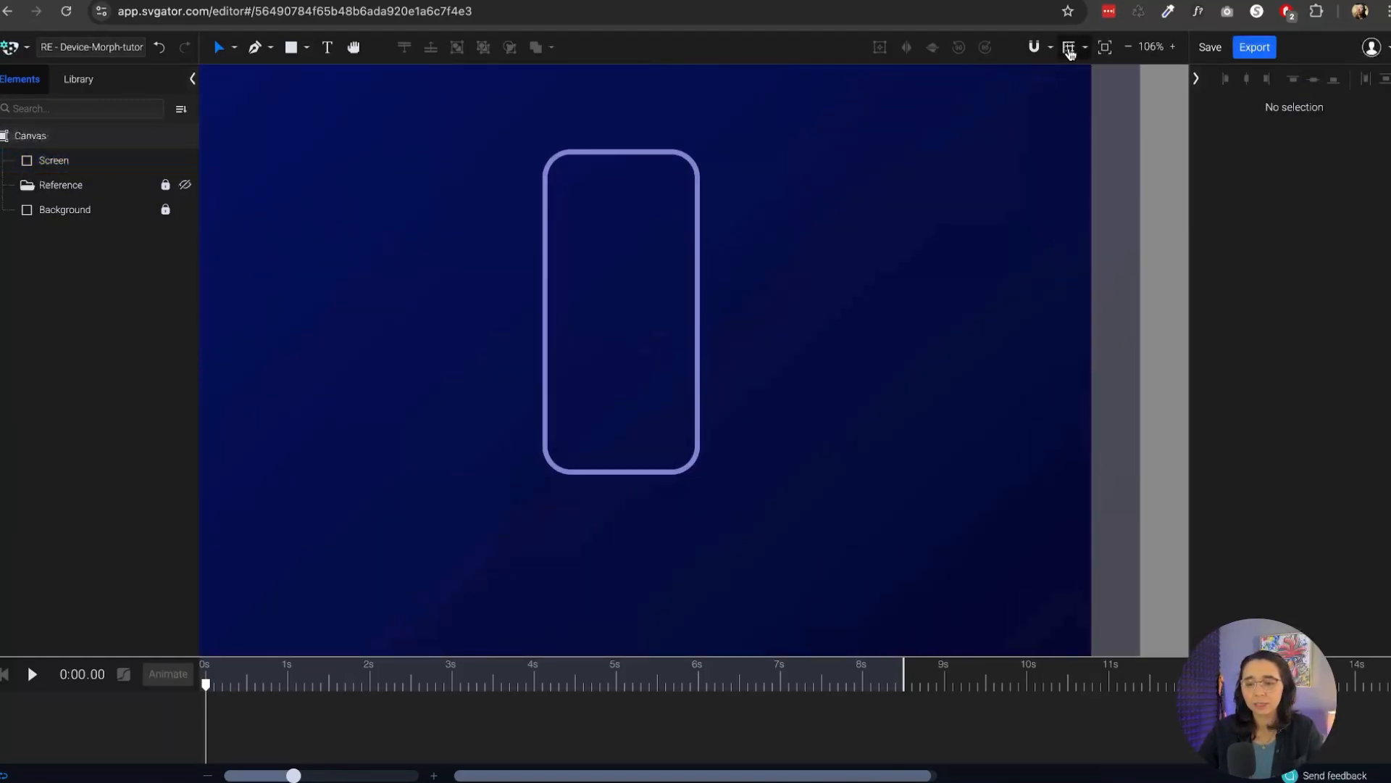
pyautogui.click(1068, 47)
pyautogui.moveTo(615, 150); pyautogui.dragTo(210, 195)
pyautogui.moveTo(664, 125); pyautogui.dragTo(1227, 181)
pyautogui.click(667, 177)
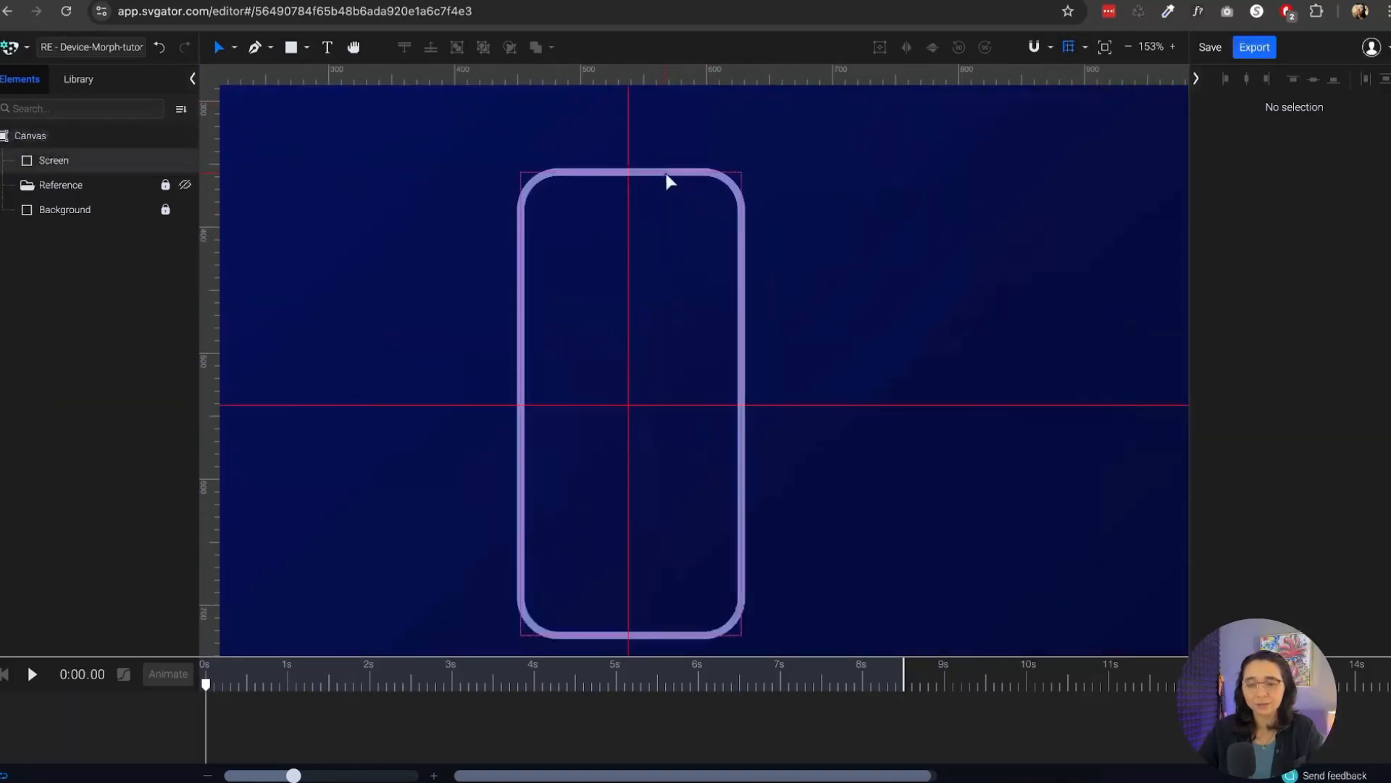
pyautogui.scroll(5, 631, 167)
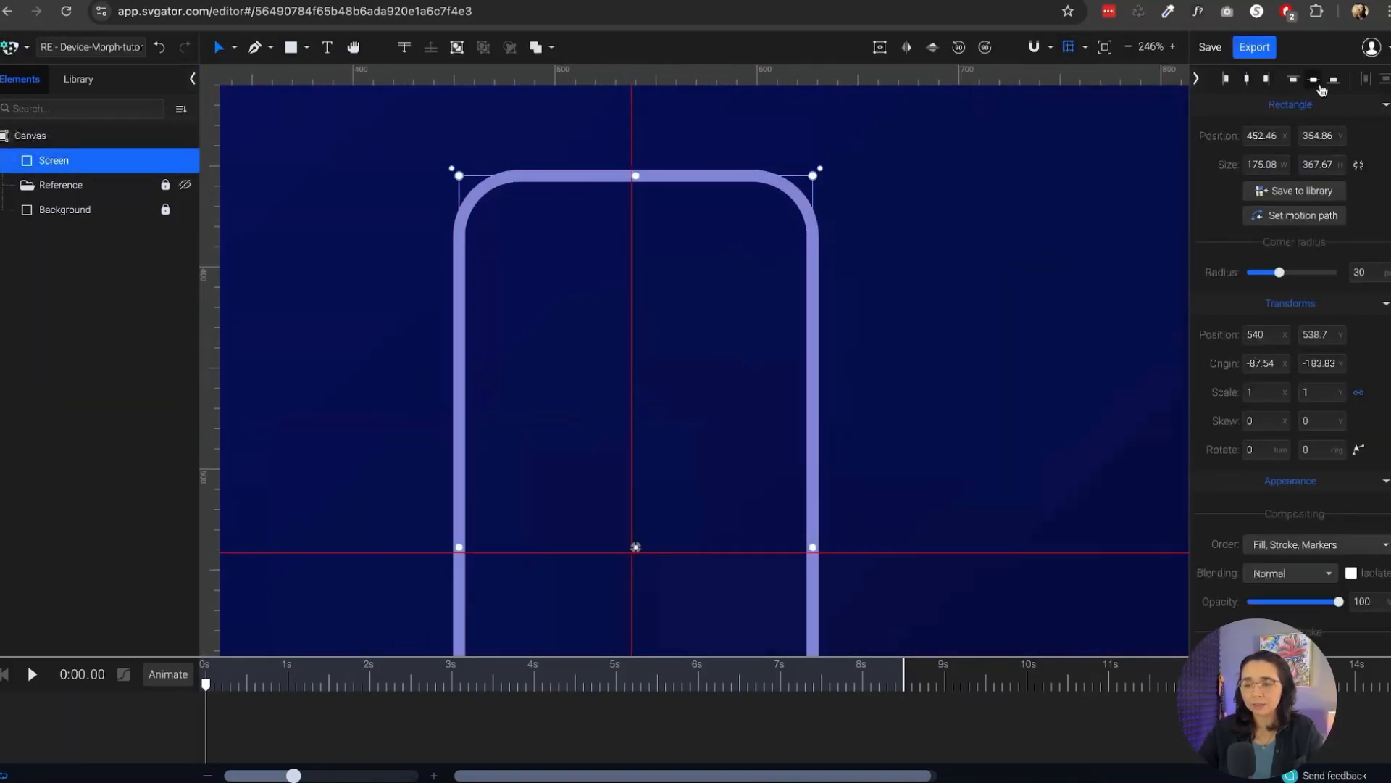
pyautogui.click(1313, 79)
# Check the midpoints of the Screen rectangle's top and side edges against the centre guides
pyautogui.scroll(5, 631, 172)
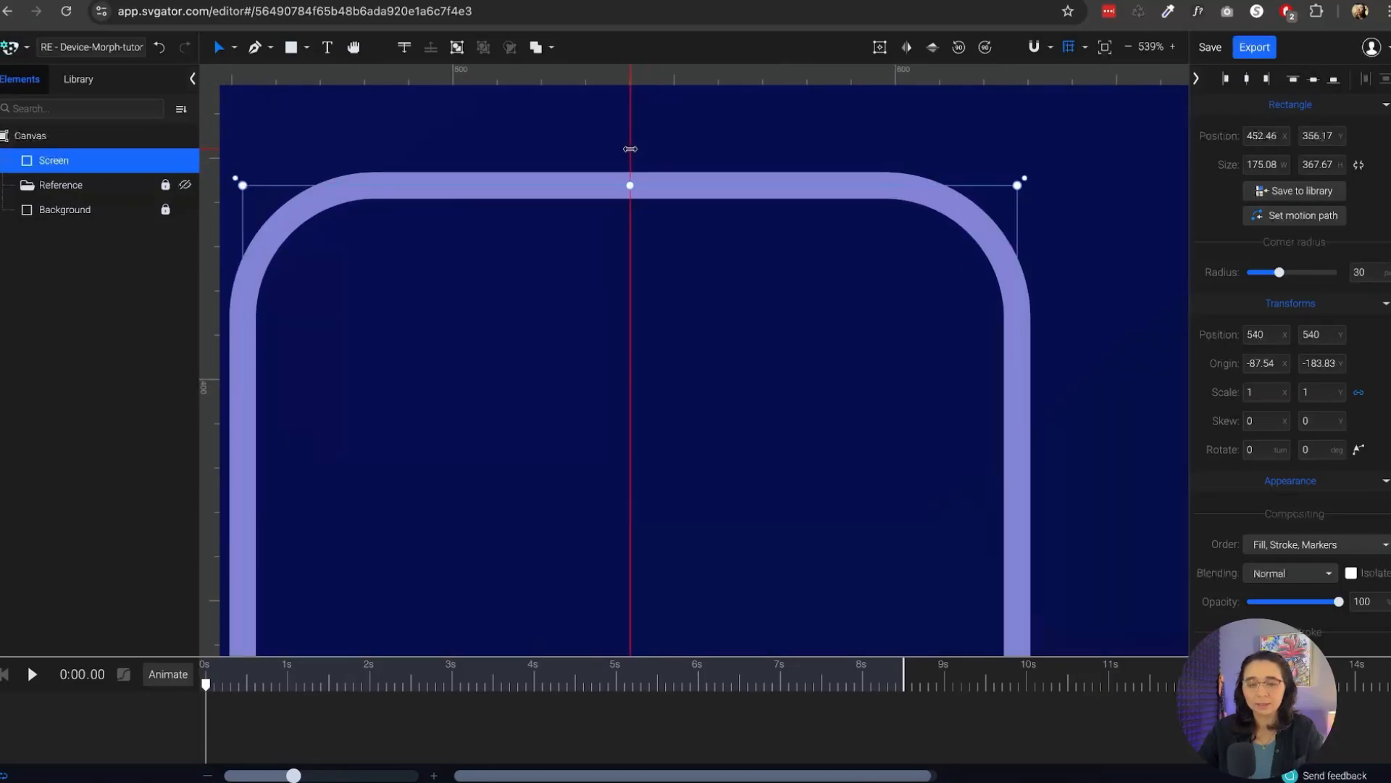
pyautogui.scroll(-10, 702, 270)
pyautogui.scroll(12, 740, 420)
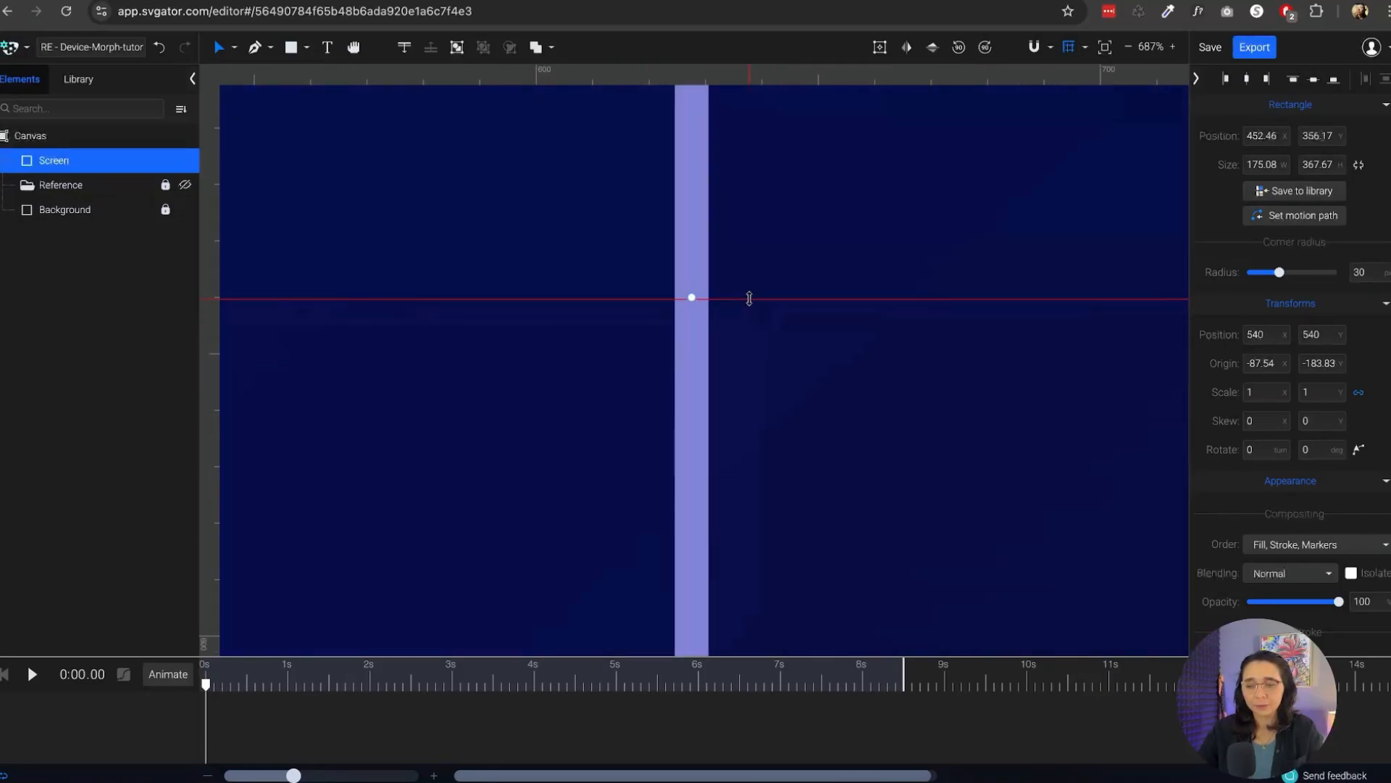
pyautogui.scroll(-15, 746, 300)
pyautogui.scroll(8, 568, 314)
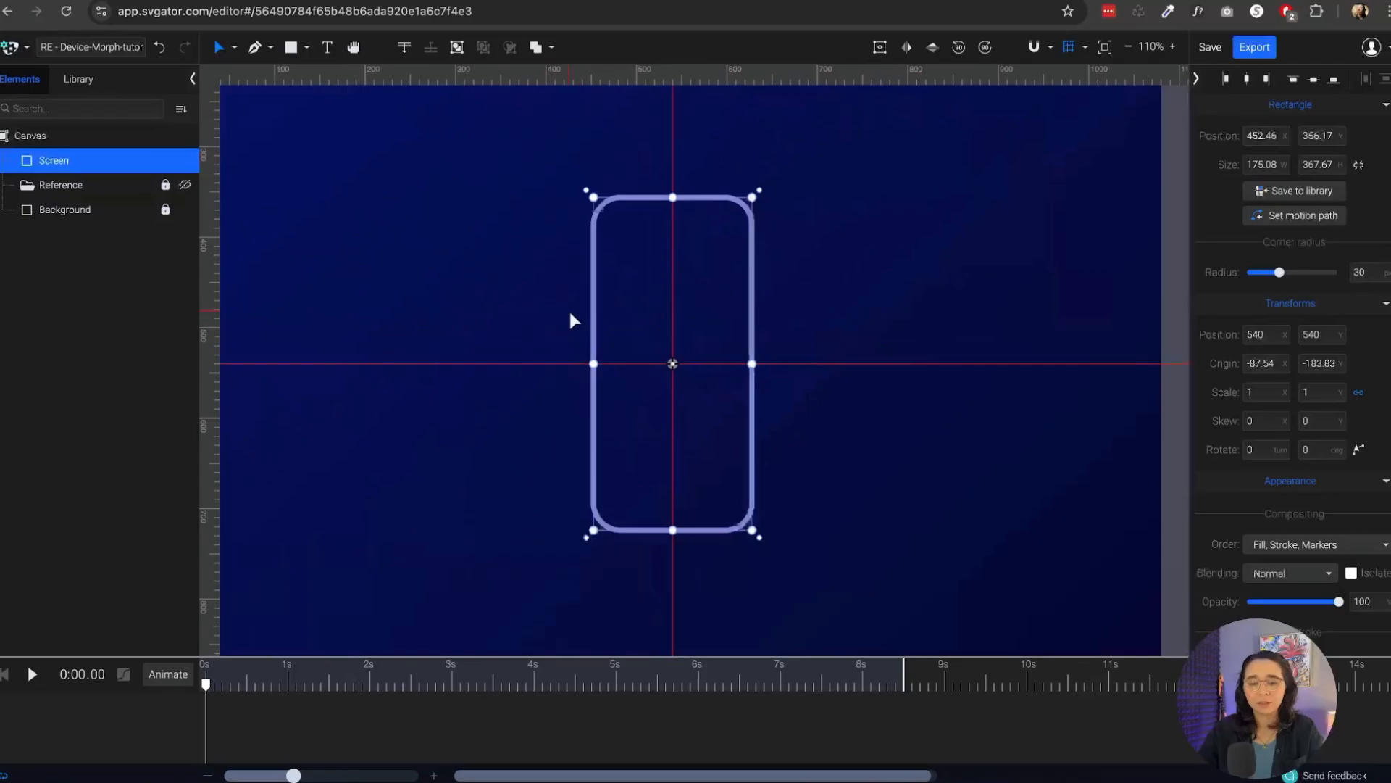
# Deselect the Screen rectangle and hide the rulers and guides
pyautogui.click(905, 244)
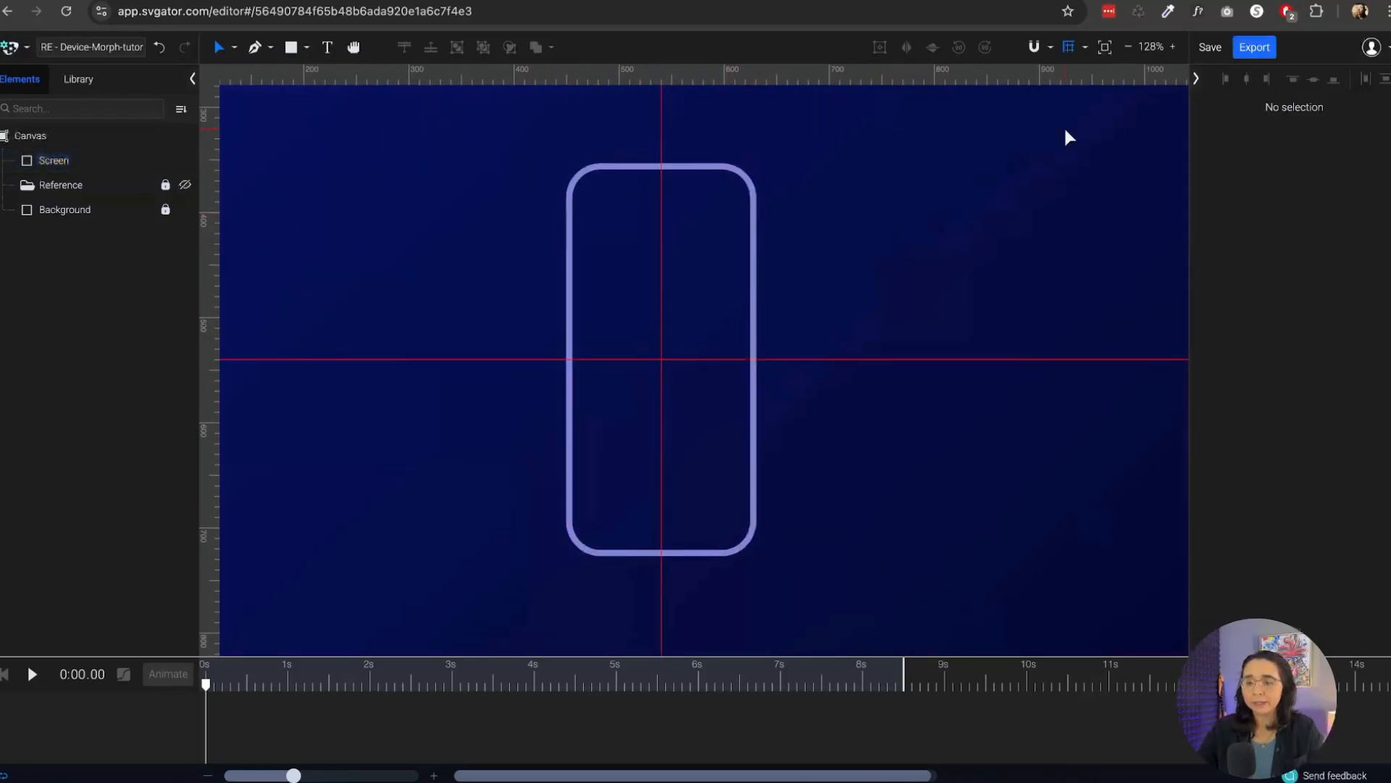
pyautogui.click(1085, 50)
pyautogui.click(1085, 50)
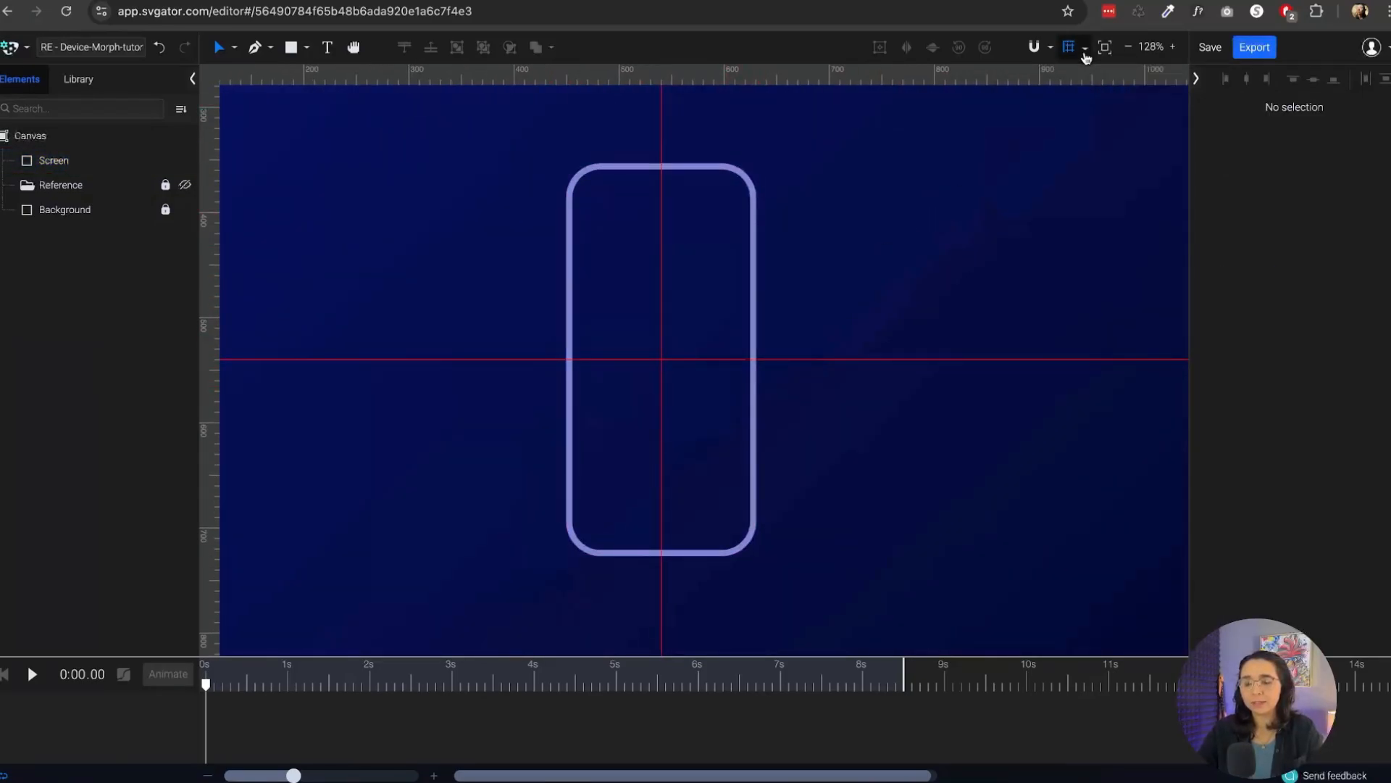
pyautogui.click(1070, 49)
# Draw a rectangle about 40 by 15 just inside the phone outline's upper edge and centre it horizontally on the canvas
pyautogui.scroll(-8, 686, 316)
pyautogui.scroll(4, 695, 307)
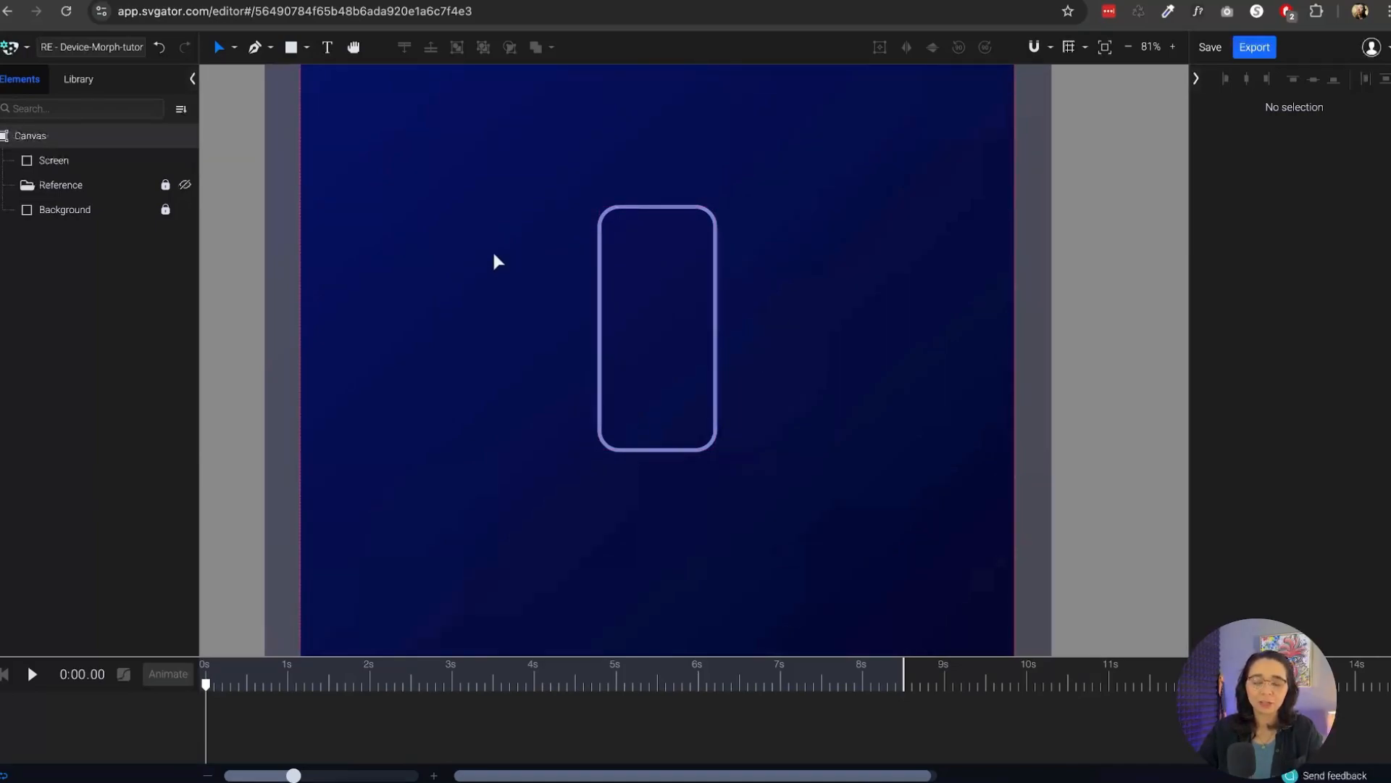
pyautogui.scroll(5, 659, 220)
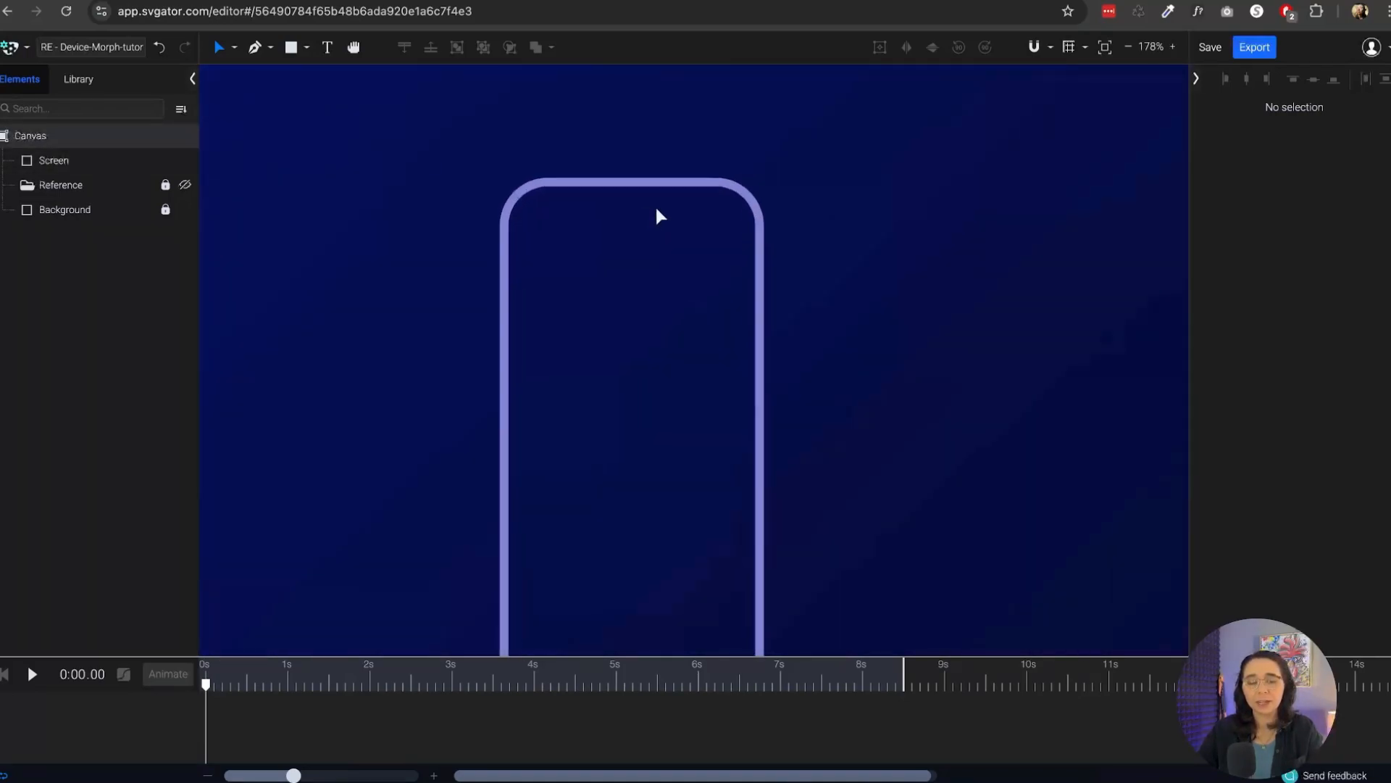
pyautogui.click(290, 48)
pyautogui.moveTo(596, 203); pyautogui.dragTo(650, 224)
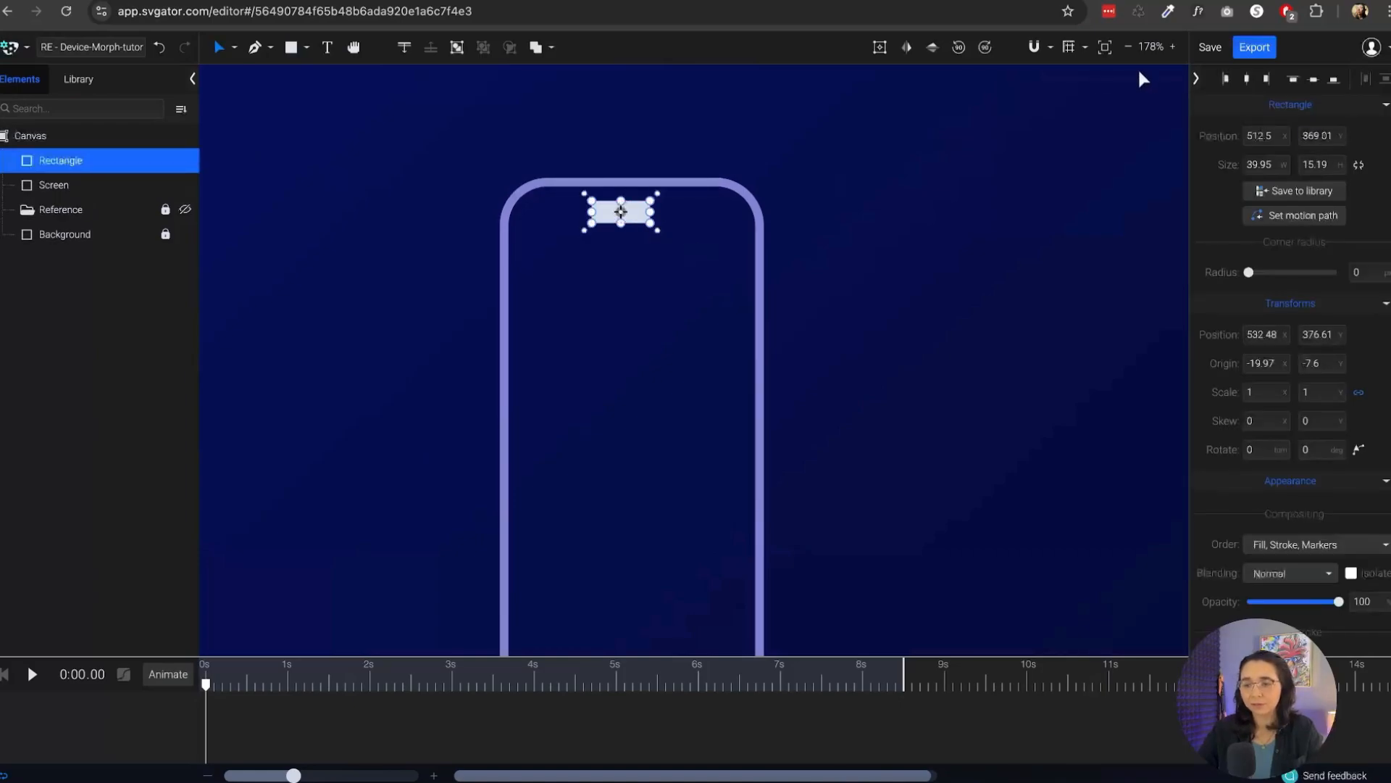
pyautogui.click(1246, 79)
pyautogui.click(985, 225)
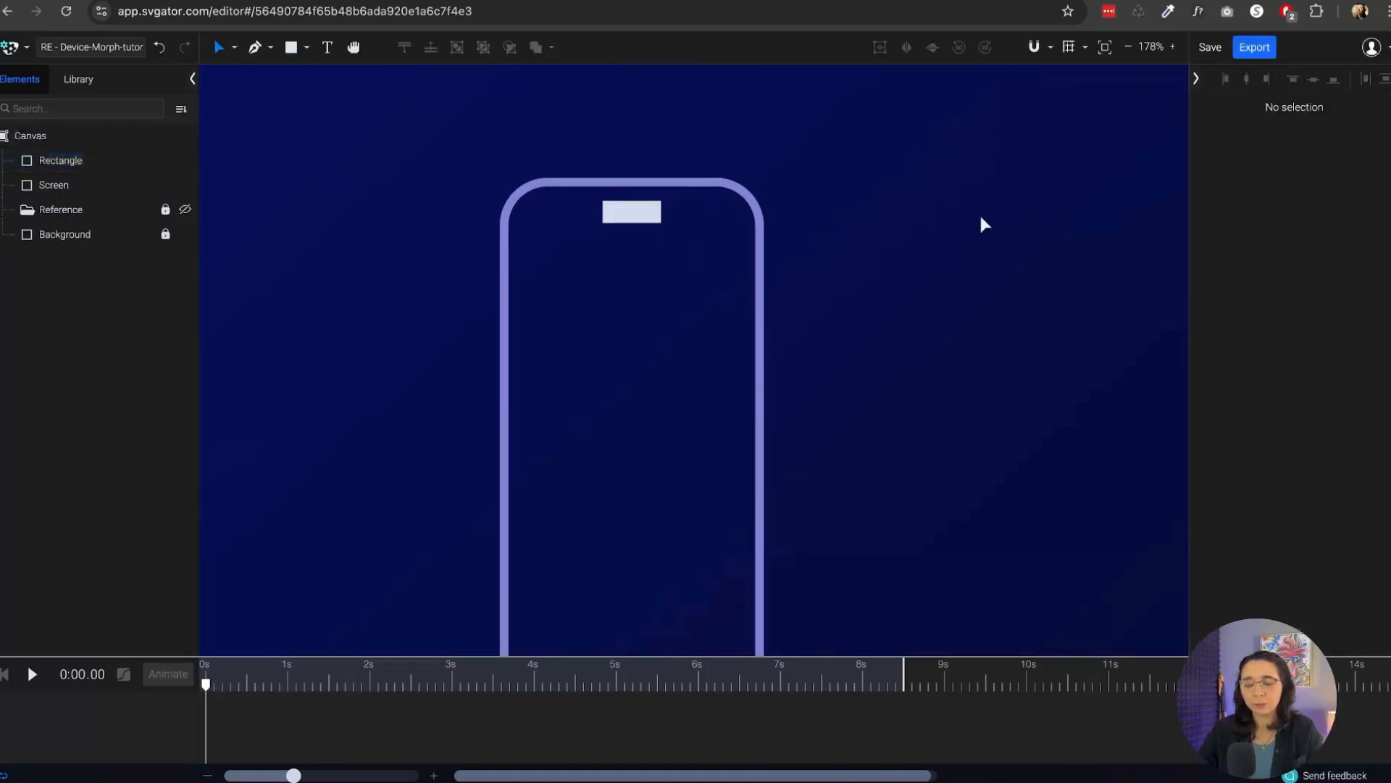
# Set the small rectangle's fill colour to 8383D4
pyautogui.click(655, 217)
pyautogui.scroll(5, 638, 218)
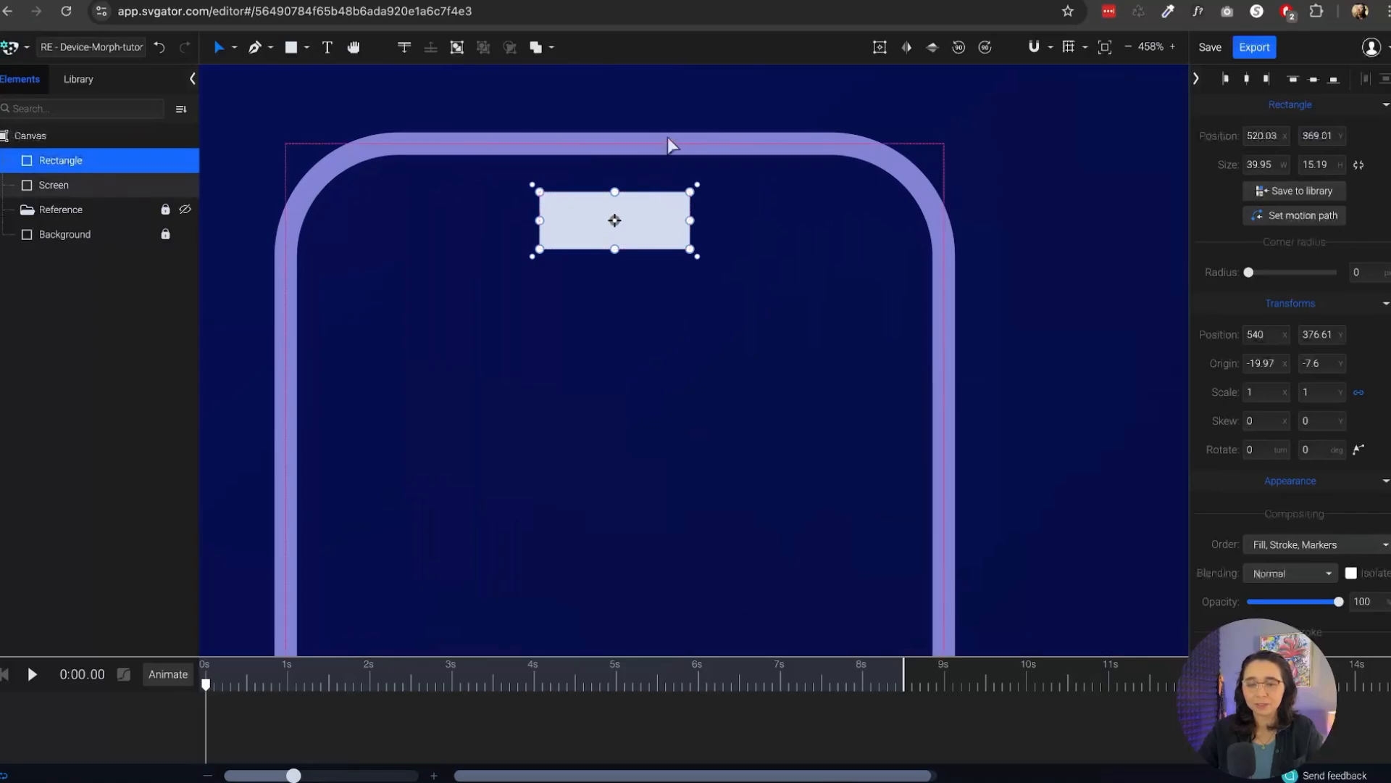
pyautogui.scroll(-4, 1290, 425)
pyautogui.doubleClick(1276, 368)
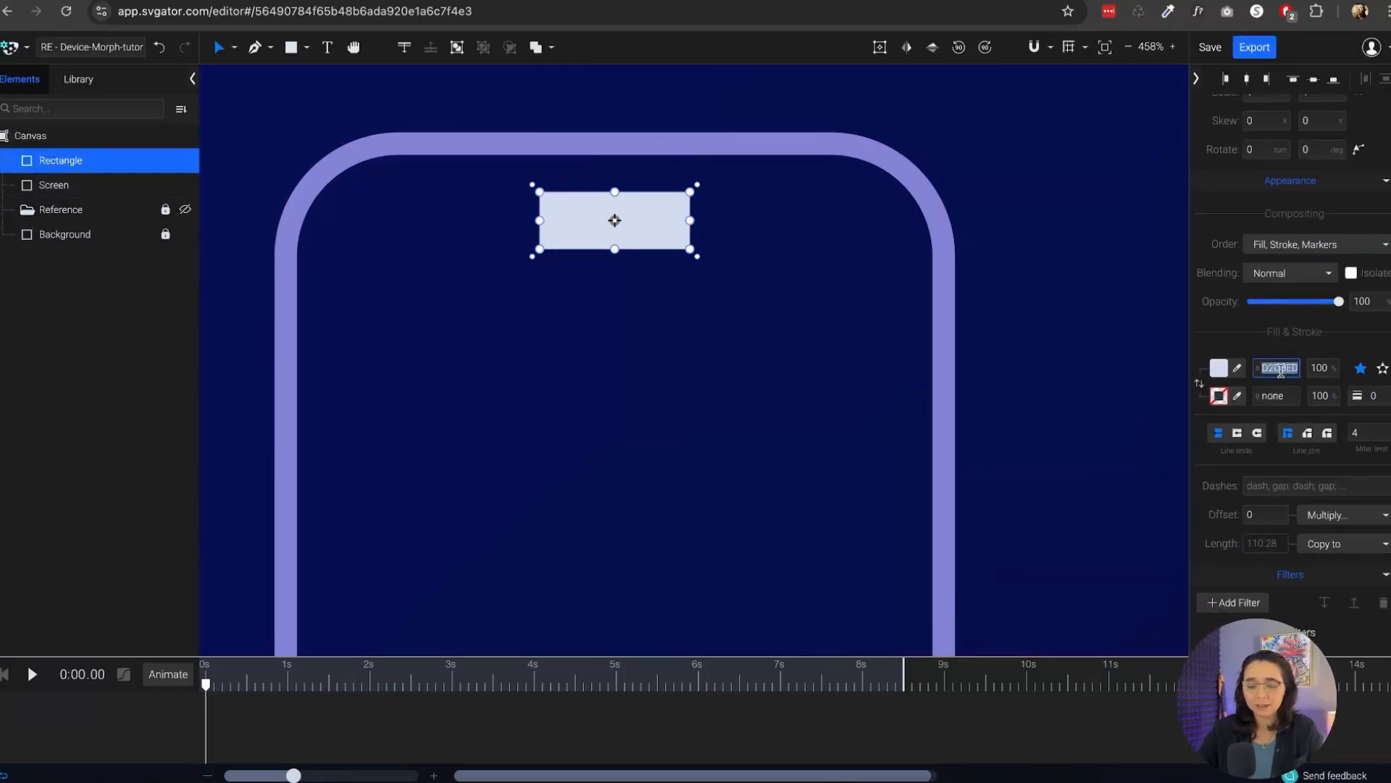
pyautogui.write('8383D4')
pyautogui.press('Return')
pyautogui.scroll(4, 1274, 361)
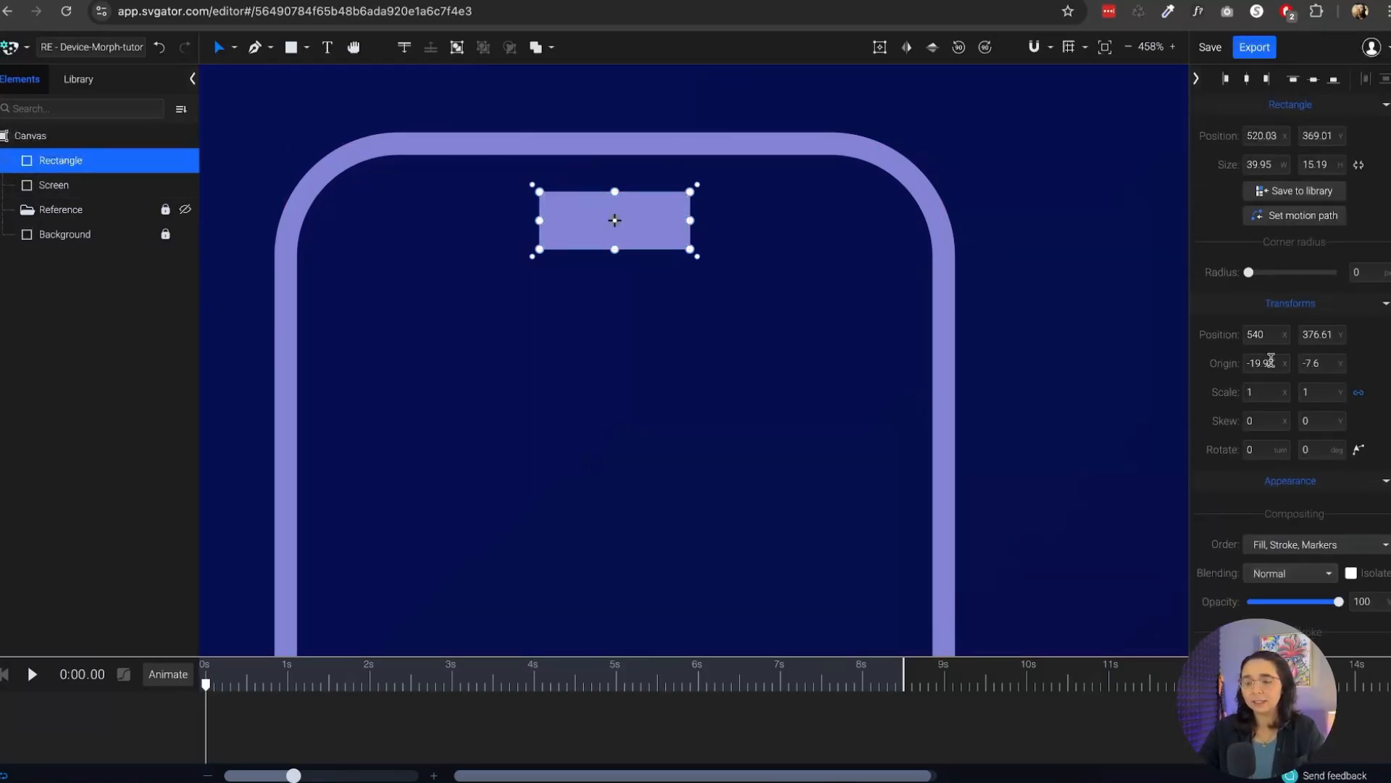
# Round the small rectangle's corners to a radius of 7 to form a pill, and deselect it
pyautogui.moveTo(1253, 276); pyautogui.dragTo(1333, 280)
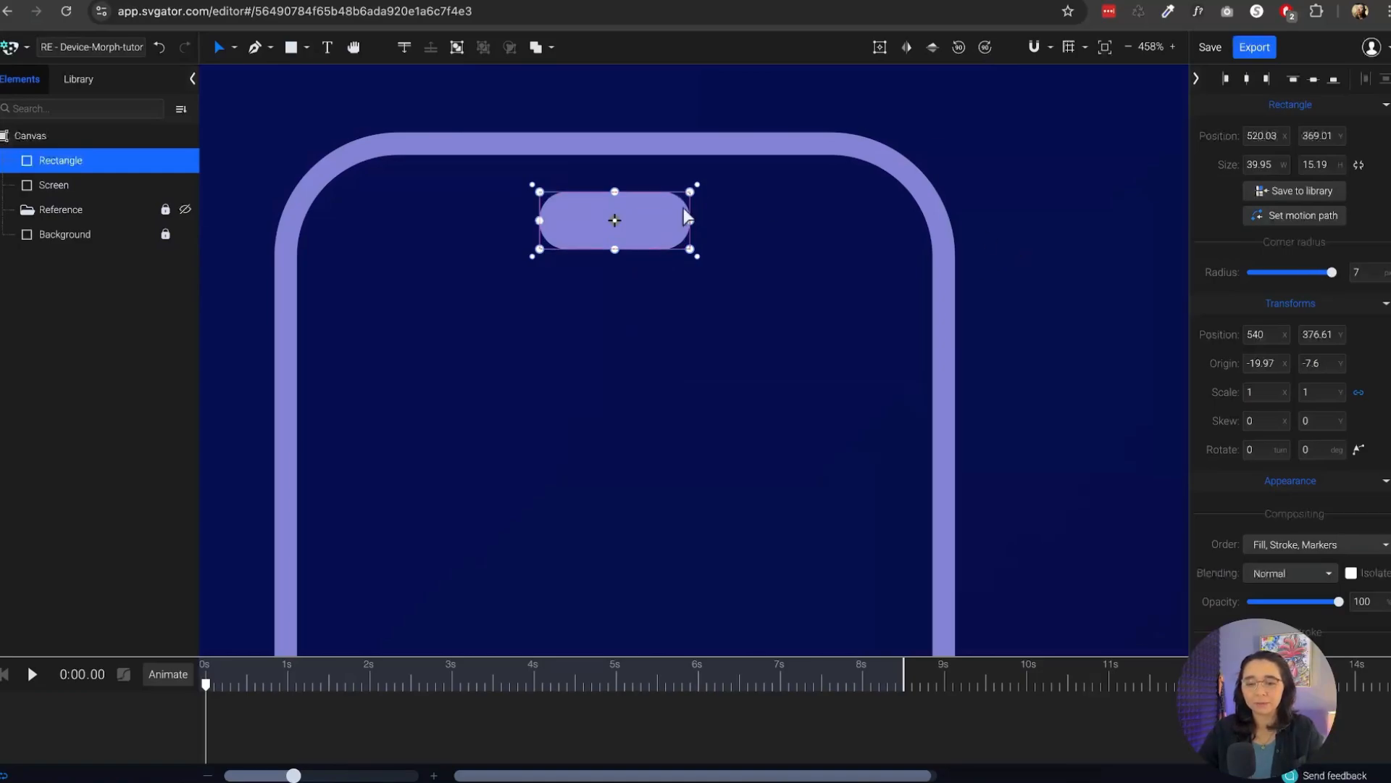
pyautogui.click(1019, 288)
# Look over the finished phone outline and its pill, and select the Screen rectangle
pyautogui.scroll(-5, 810, 283)
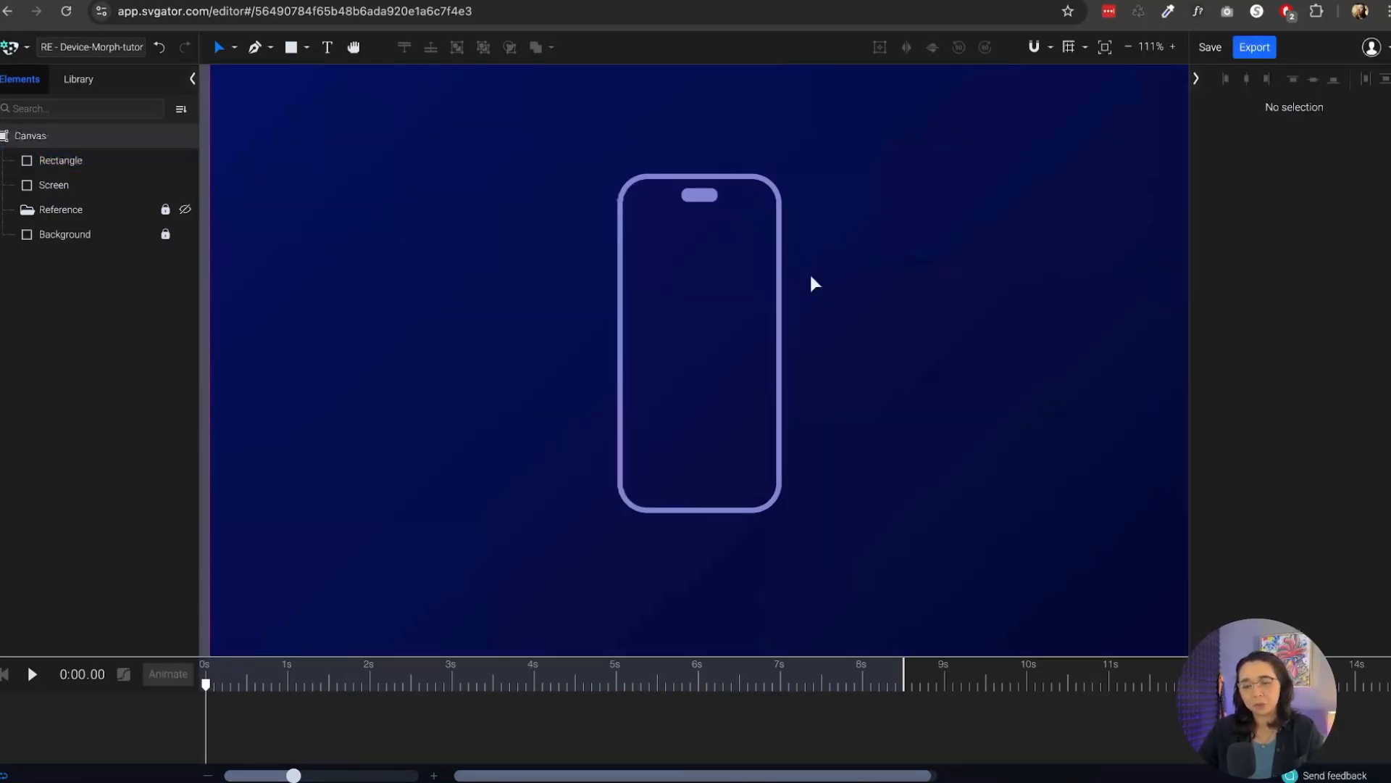
pyautogui.scroll(2, 843, 261)
pyautogui.scroll(2, 695, 130)
pyautogui.scroll(-4, 602, 211)
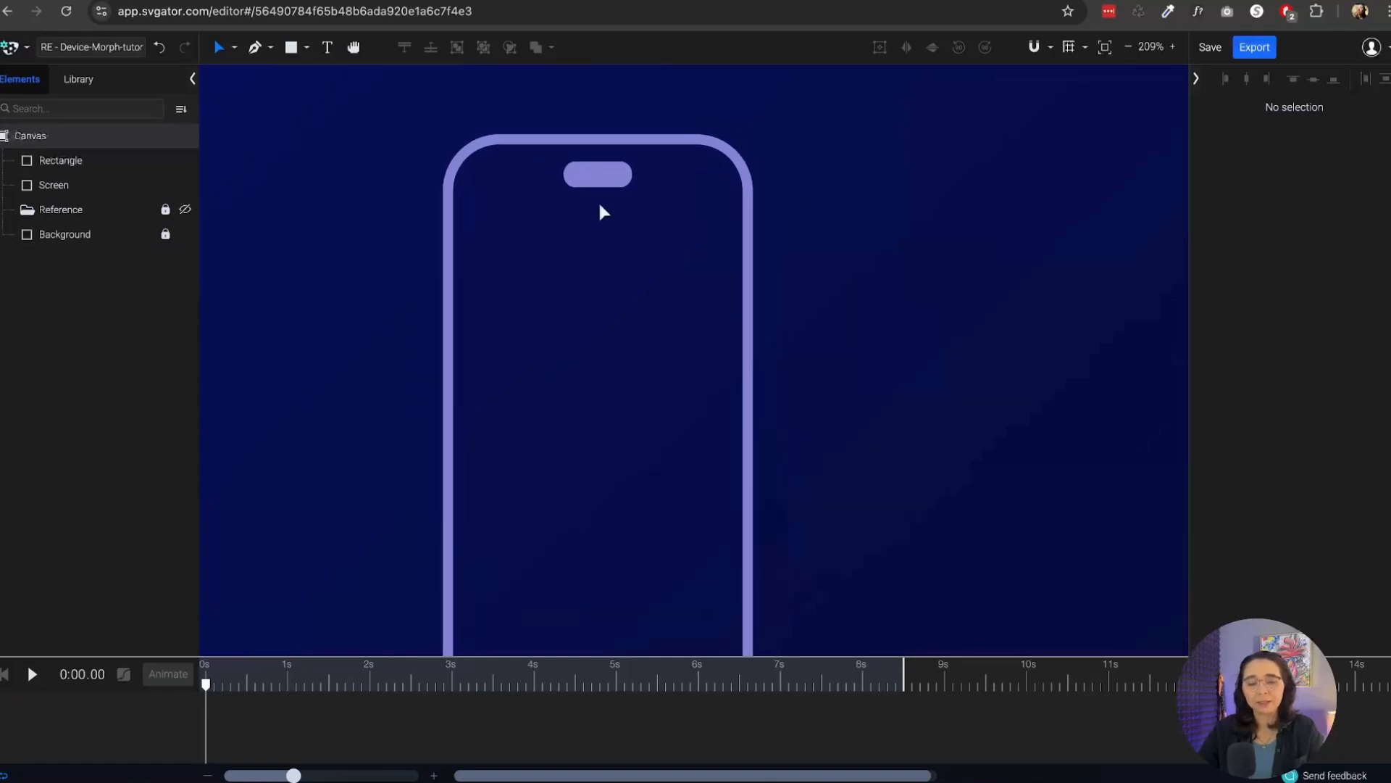
pyautogui.scroll(-1, 855, 290)
pyautogui.hscroll(-3, 801, 316)
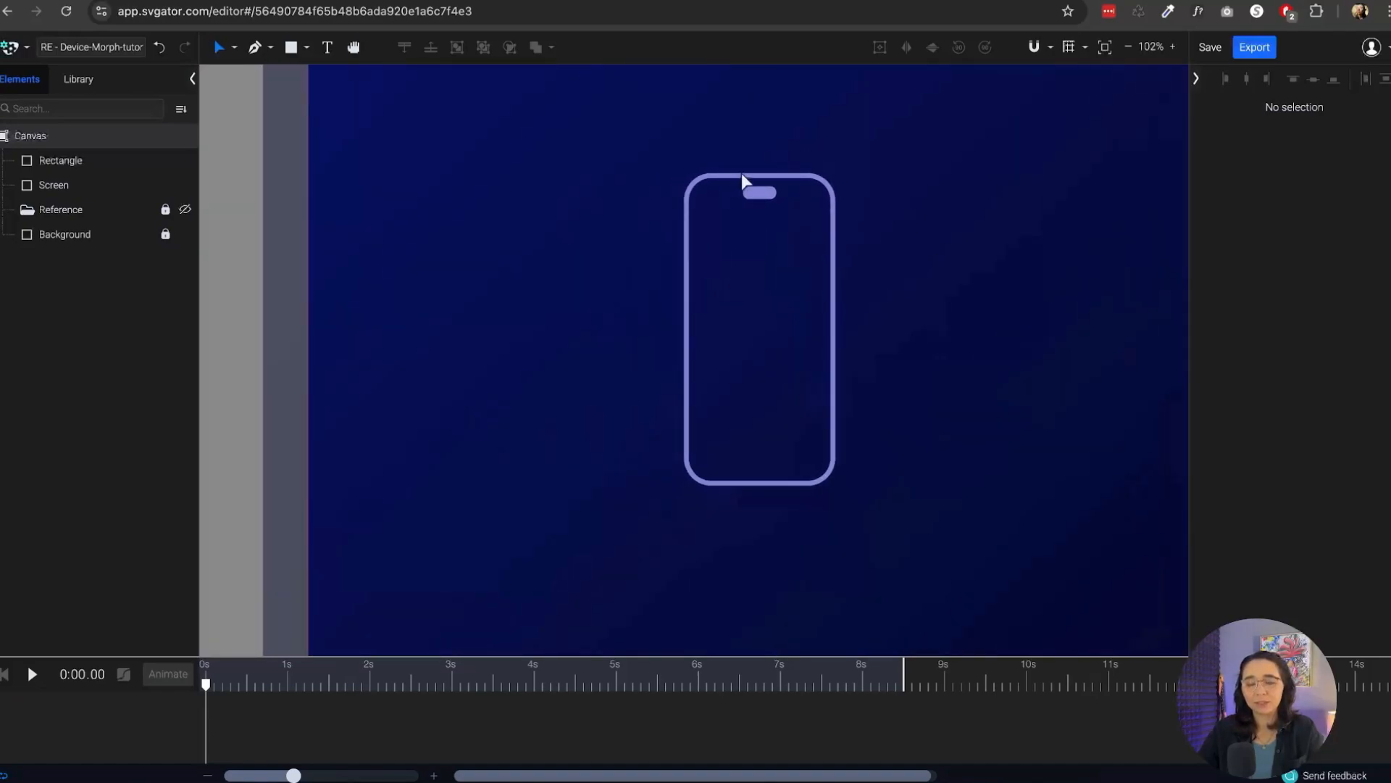
pyautogui.click(689, 267)
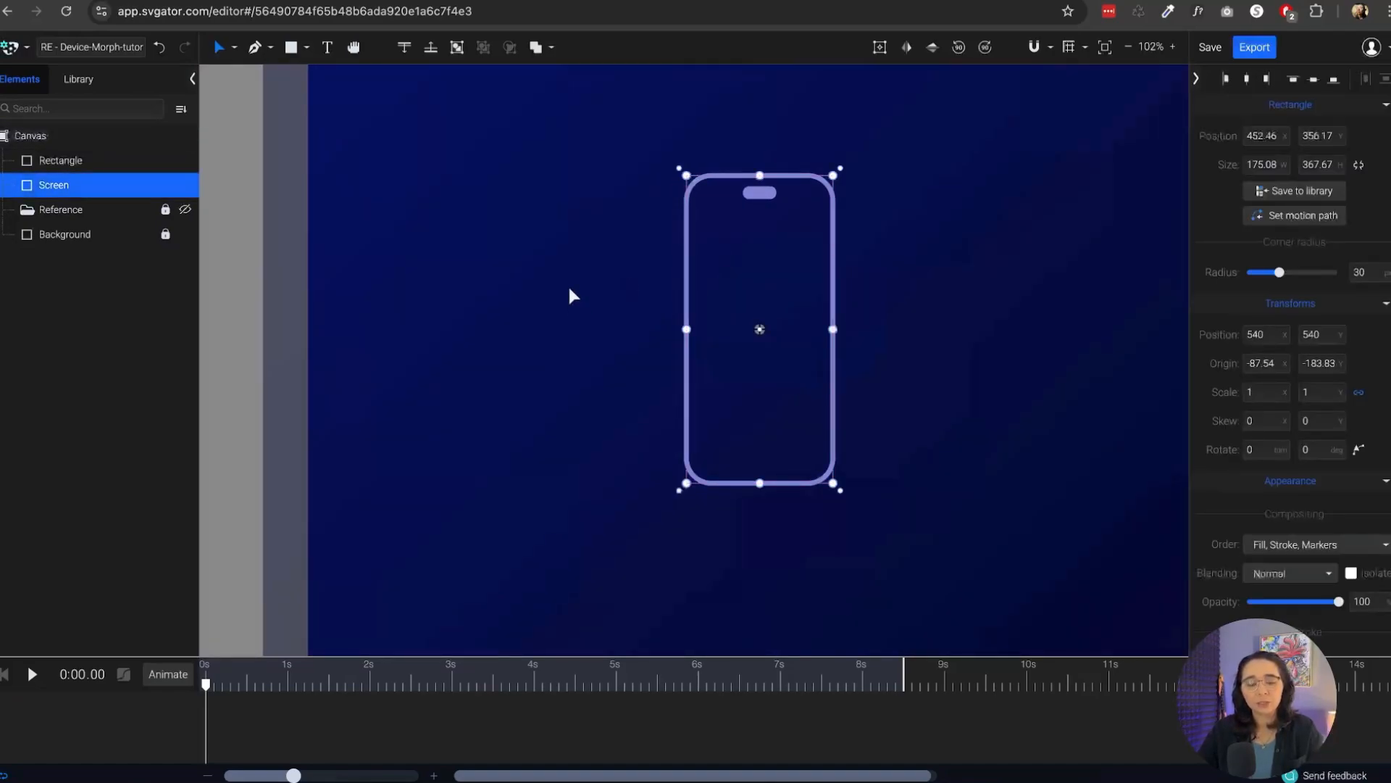
# In the Reference folder, unhide the macbook@3x image and hide the iphone@3x image to use the laptop as the guide
pyautogui.hscroll(2, 964, 293)
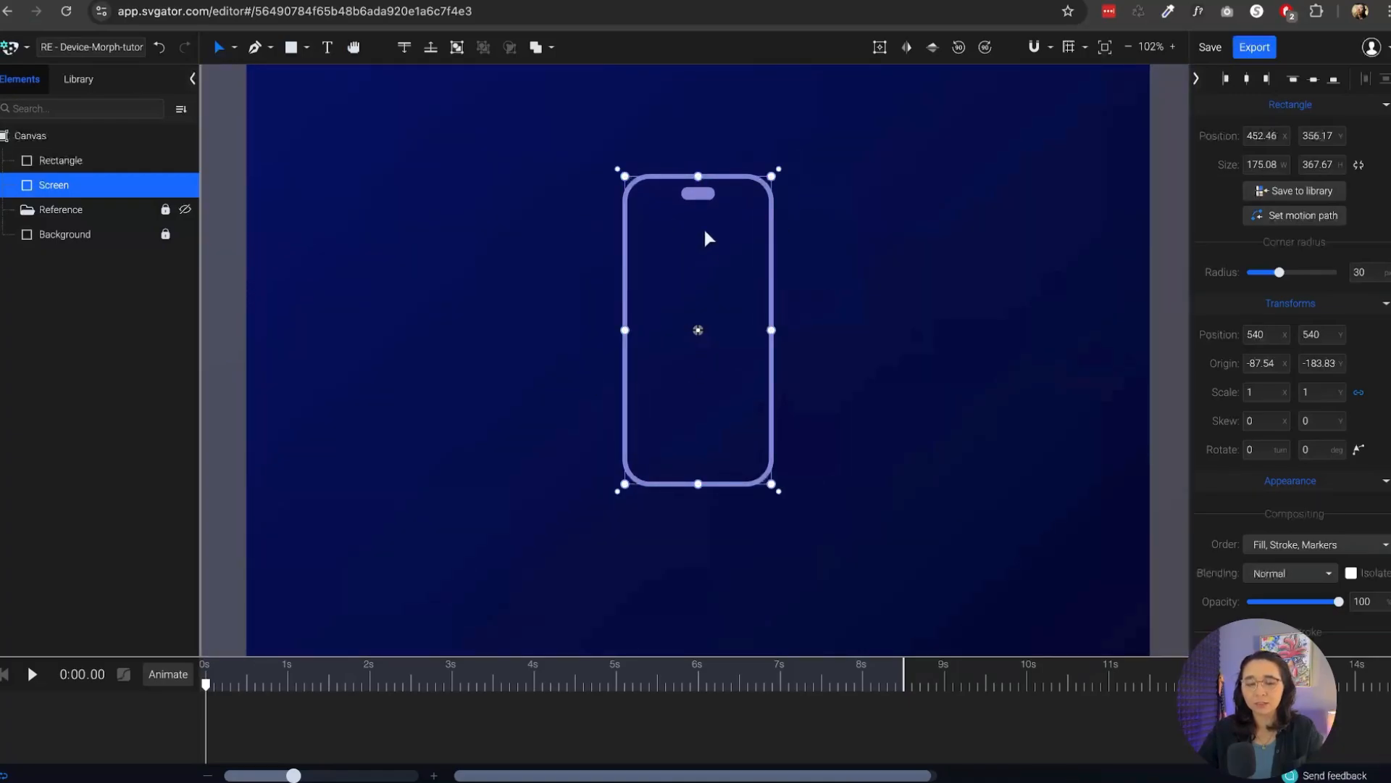
pyautogui.scroll(-3, 706, 202)
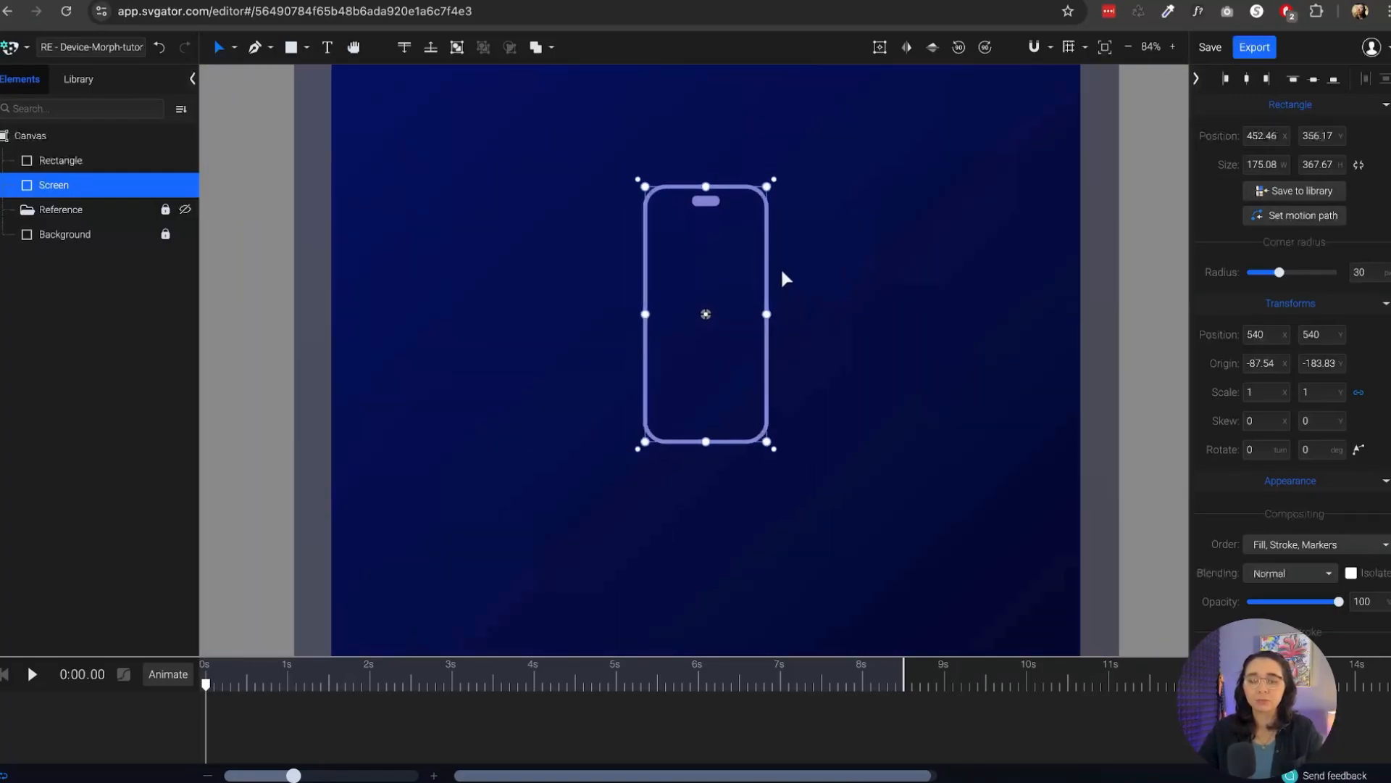
pyautogui.click(186, 209)
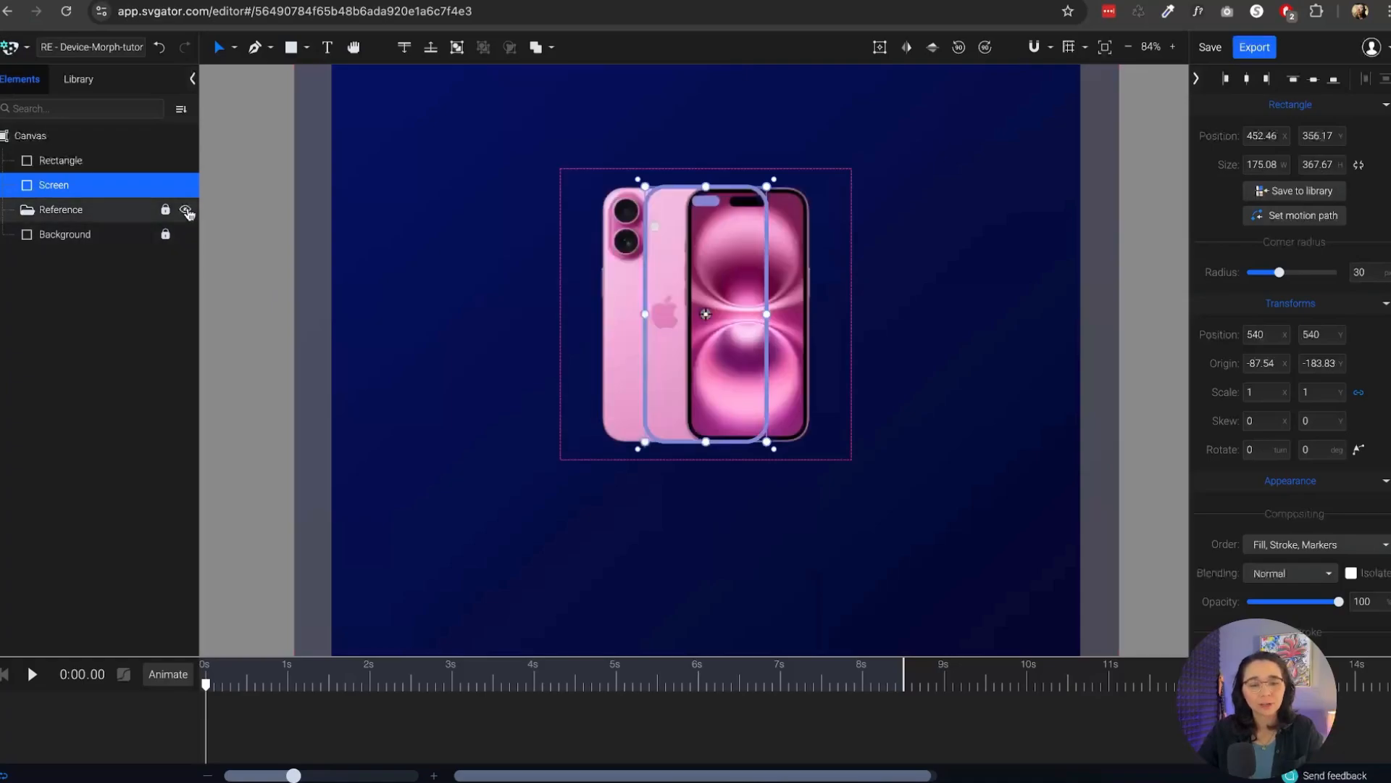
pyautogui.click(28, 211)
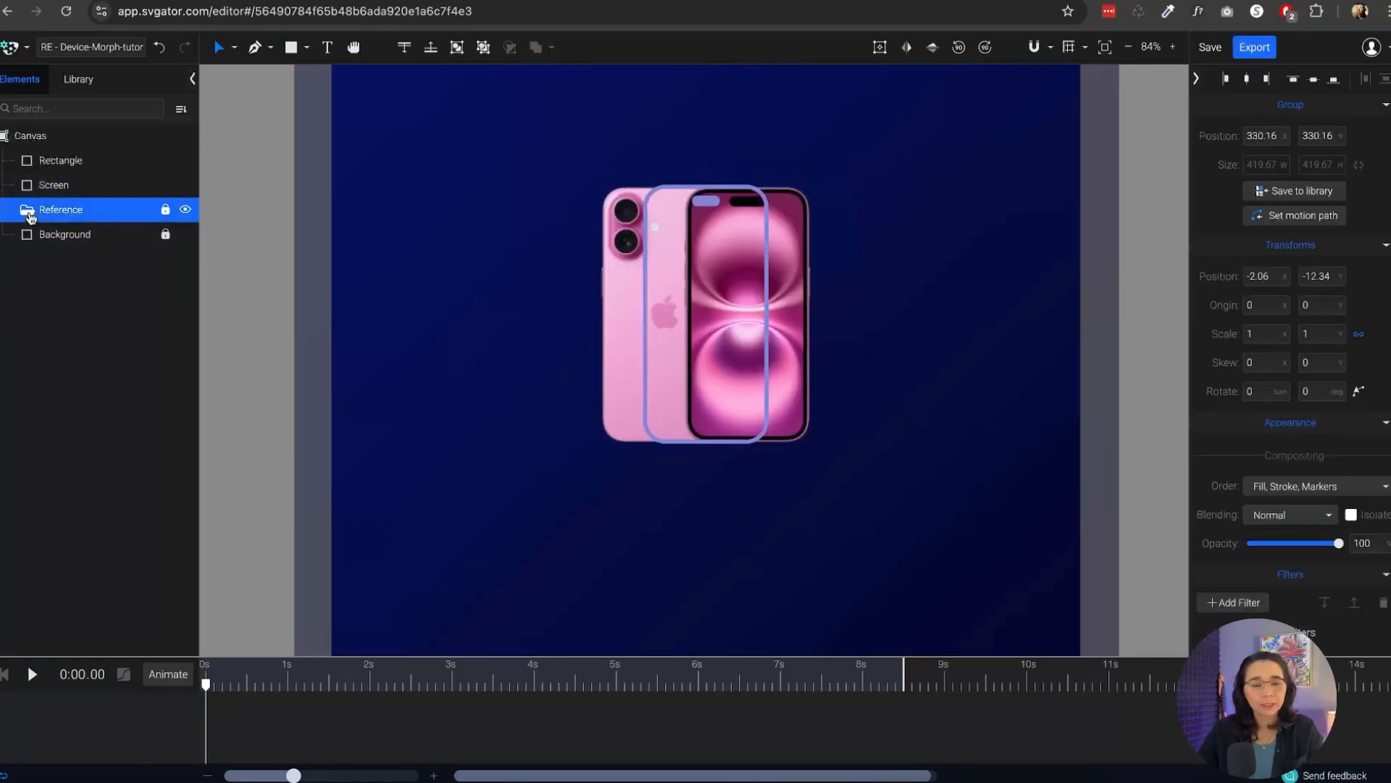
pyautogui.click(186, 210)
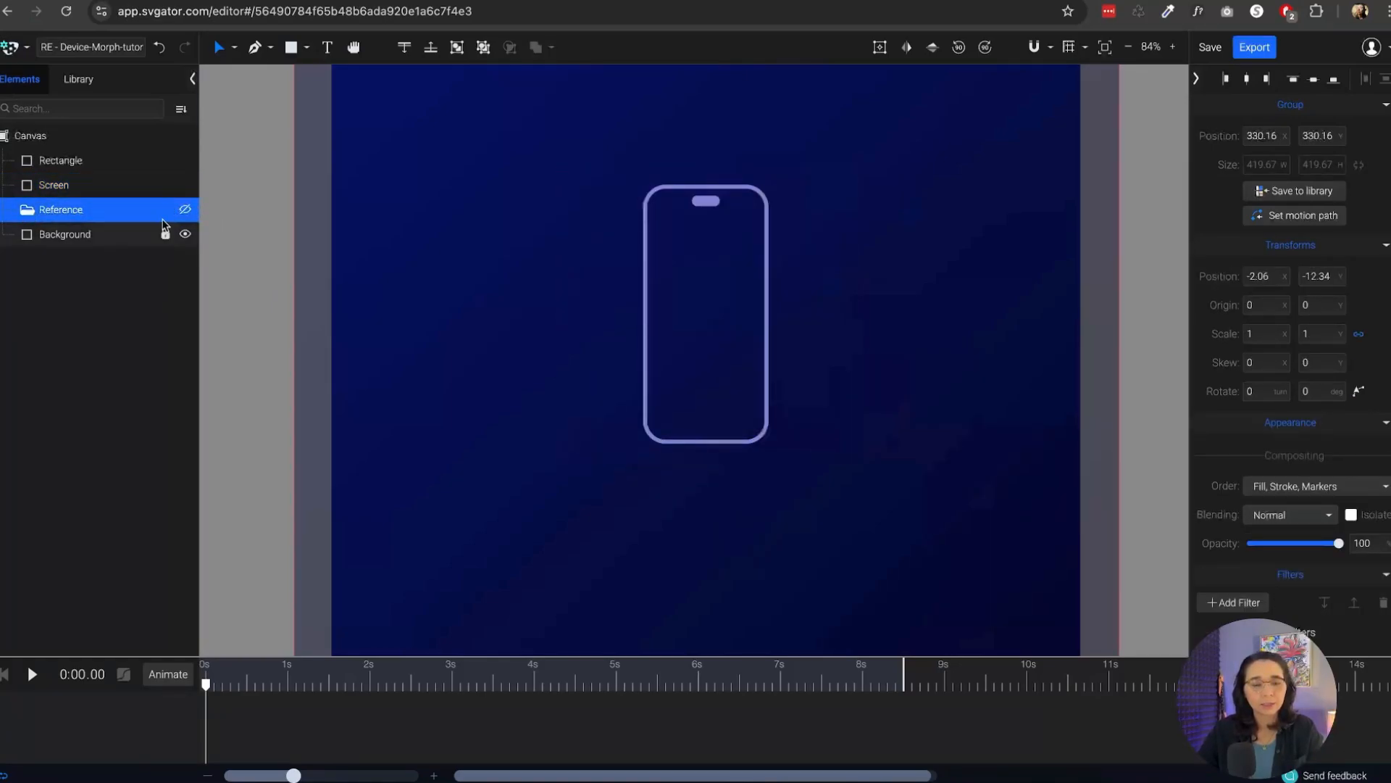
pyautogui.click(26, 218)
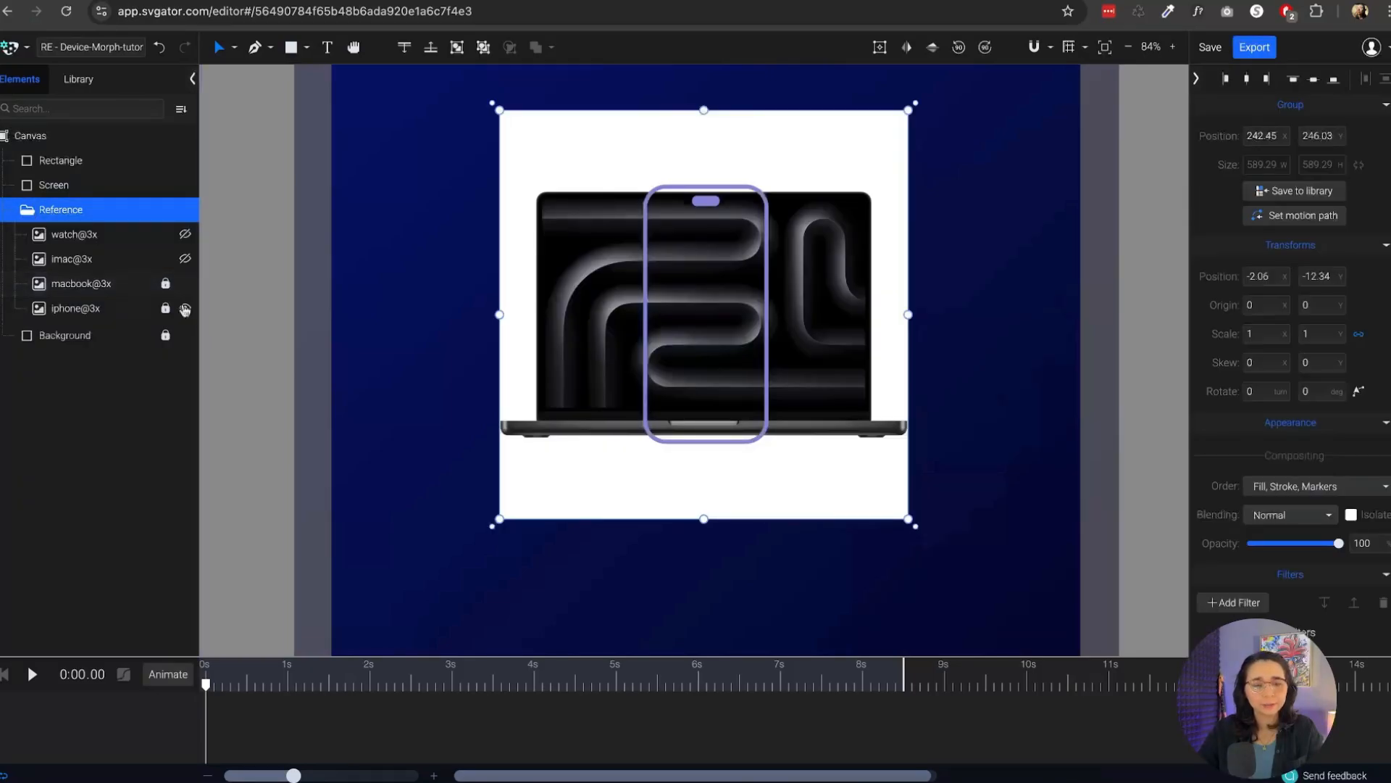
# Rename the pill rectangle as Notch
pyautogui.doubleClick(65, 161)
pyautogui.write('Notxh')
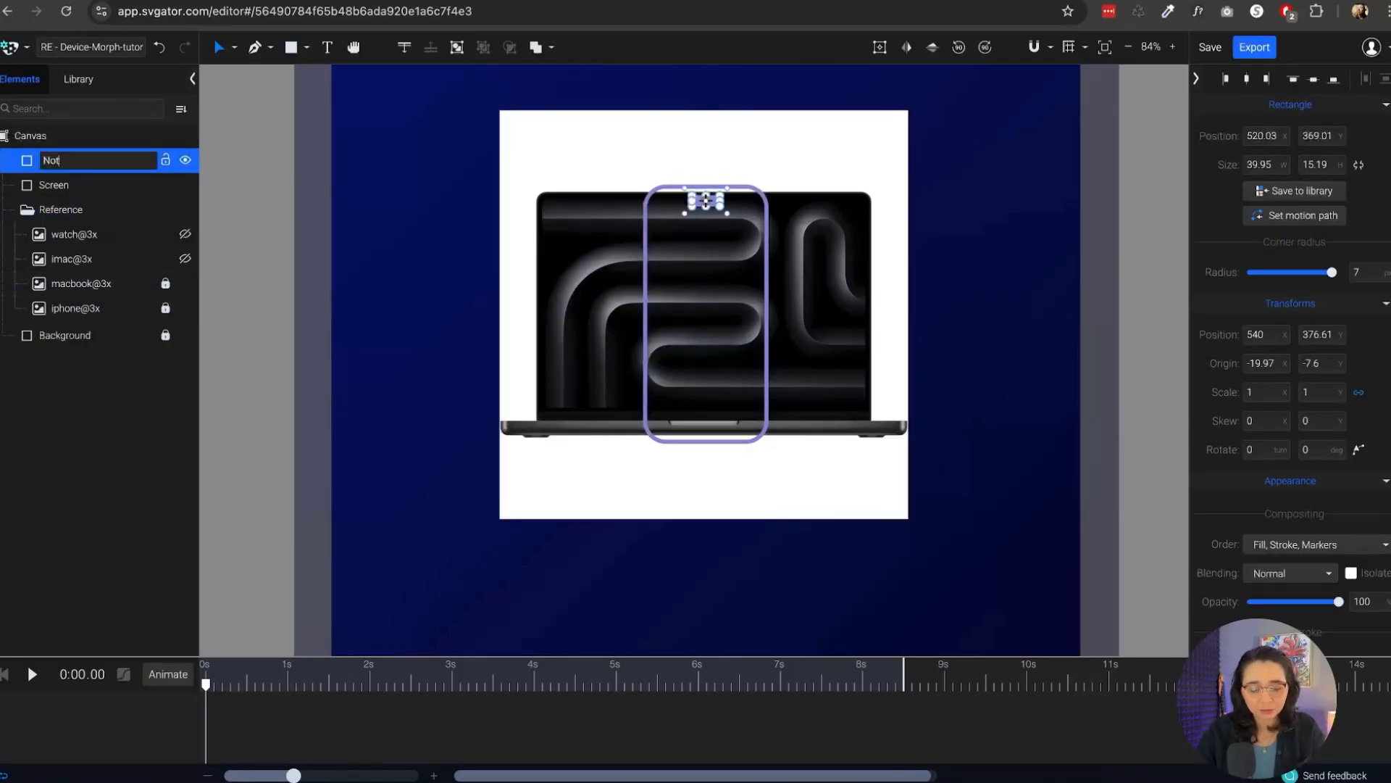
pyautogui.press('Return')
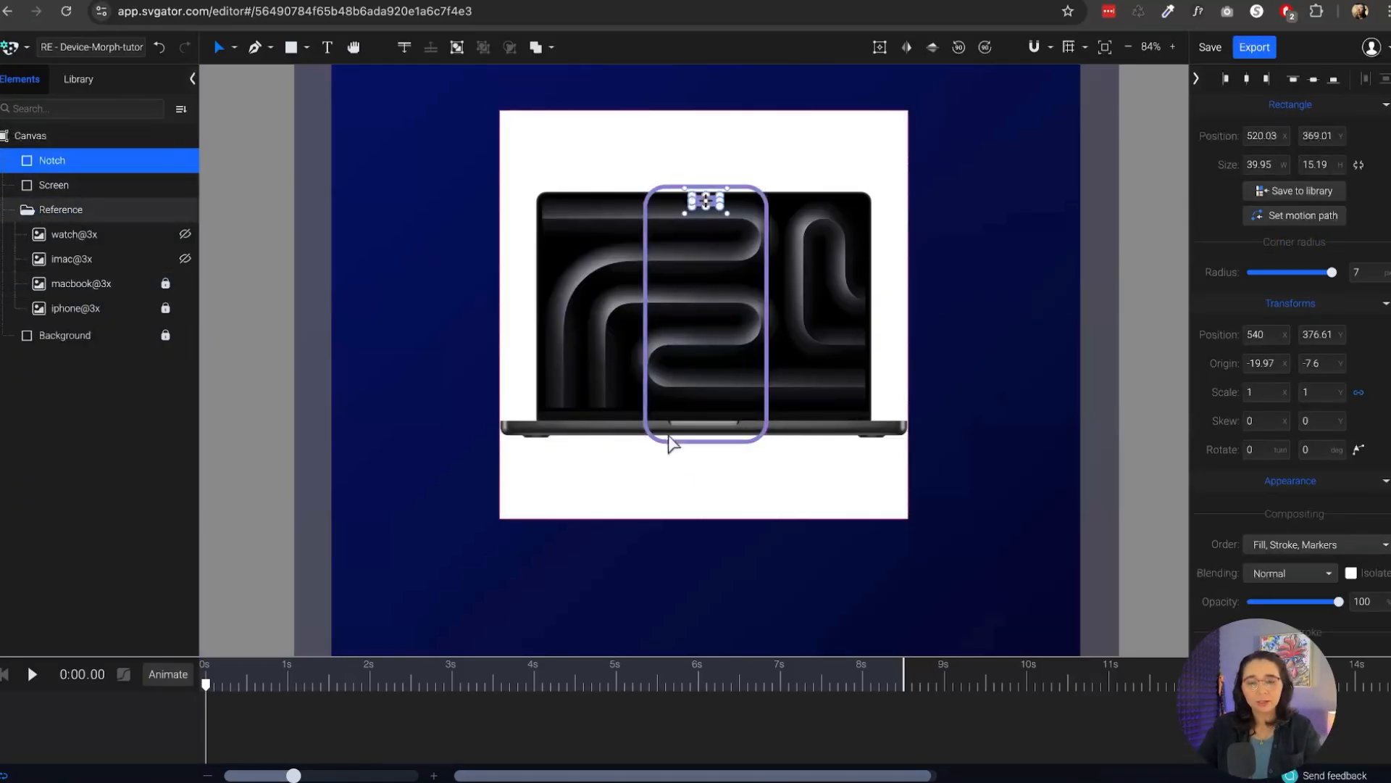
# Lock the Reference folder, collapse it and clear the selection
pyautogui.scroll(2, 768, 310)
pyautogui.click(795, 263)
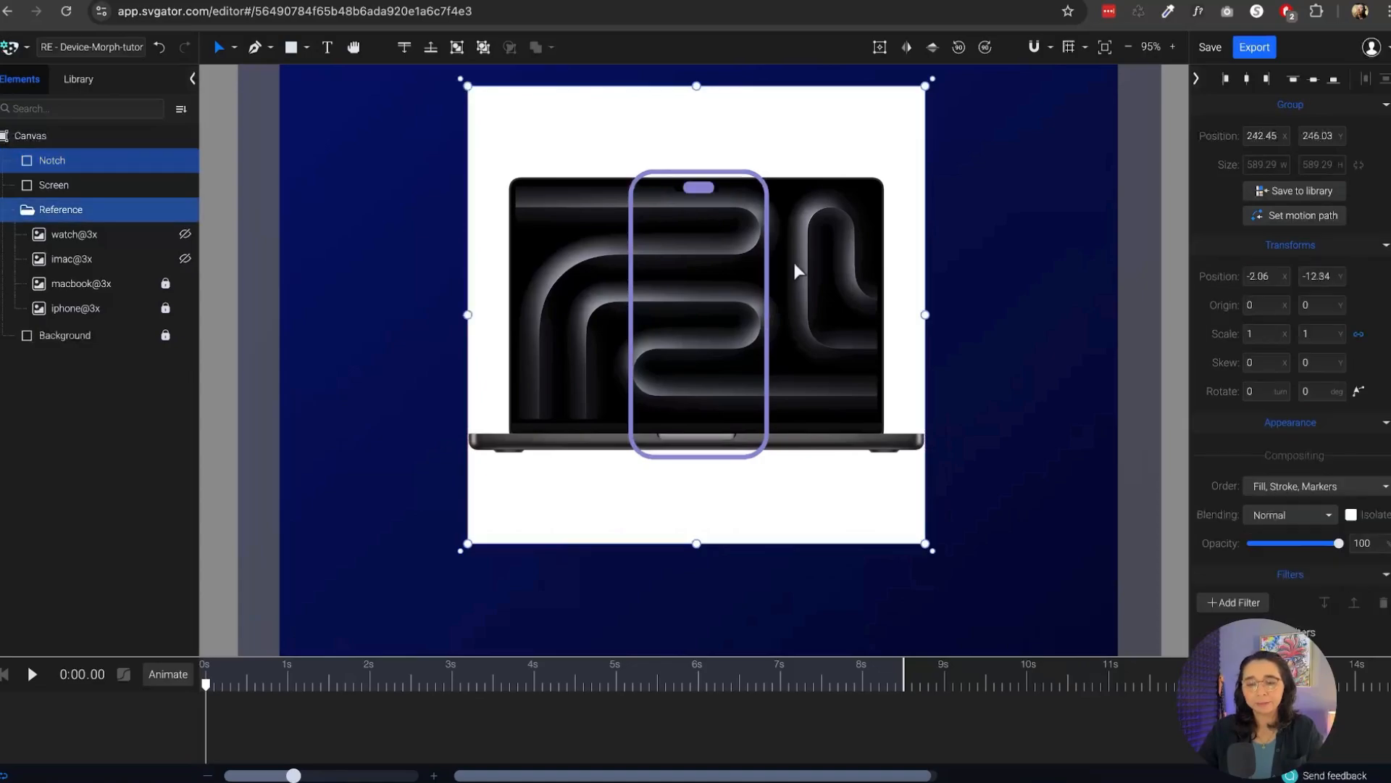
pyautogui.click(166, 210)
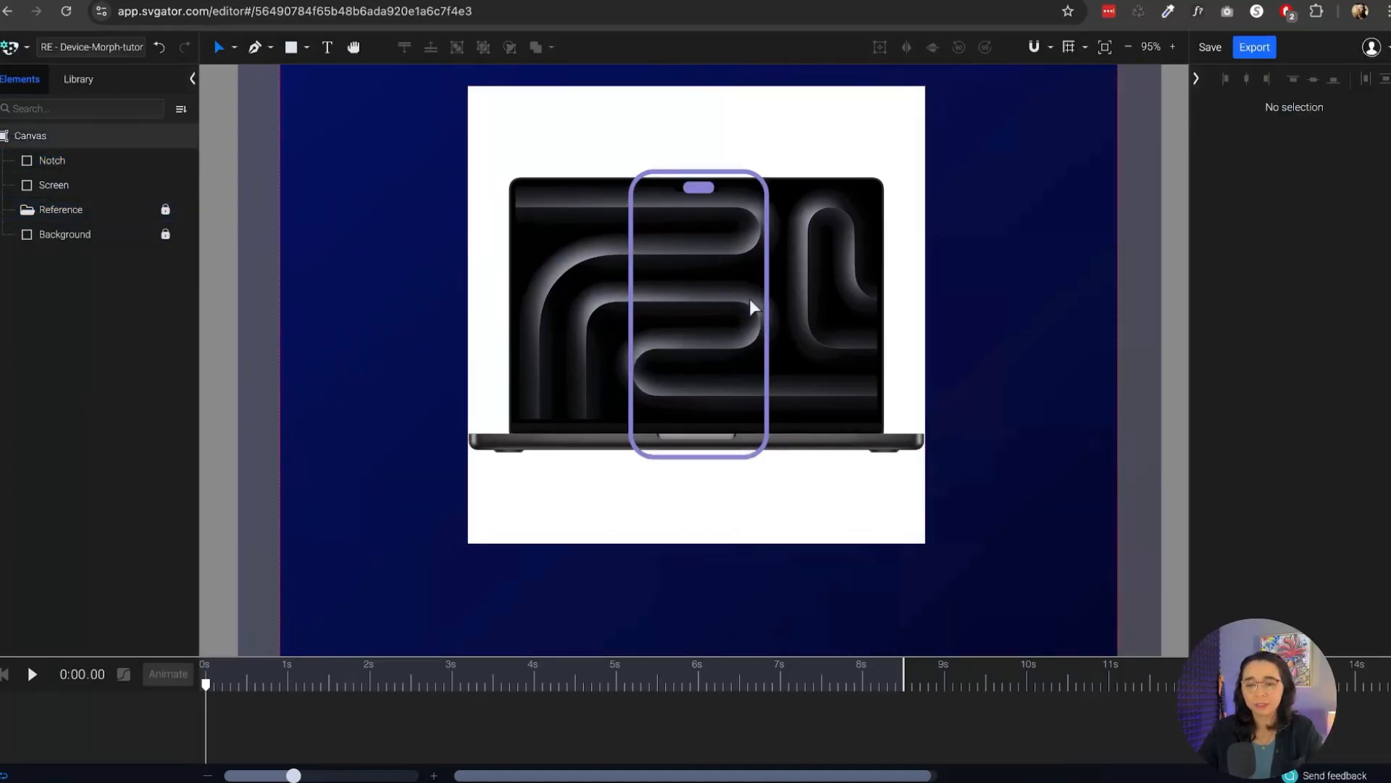
# Add a Size animator to the Screen rectangle with keyframes at 0 s and 2 s
pyautogui.click(768, 292)
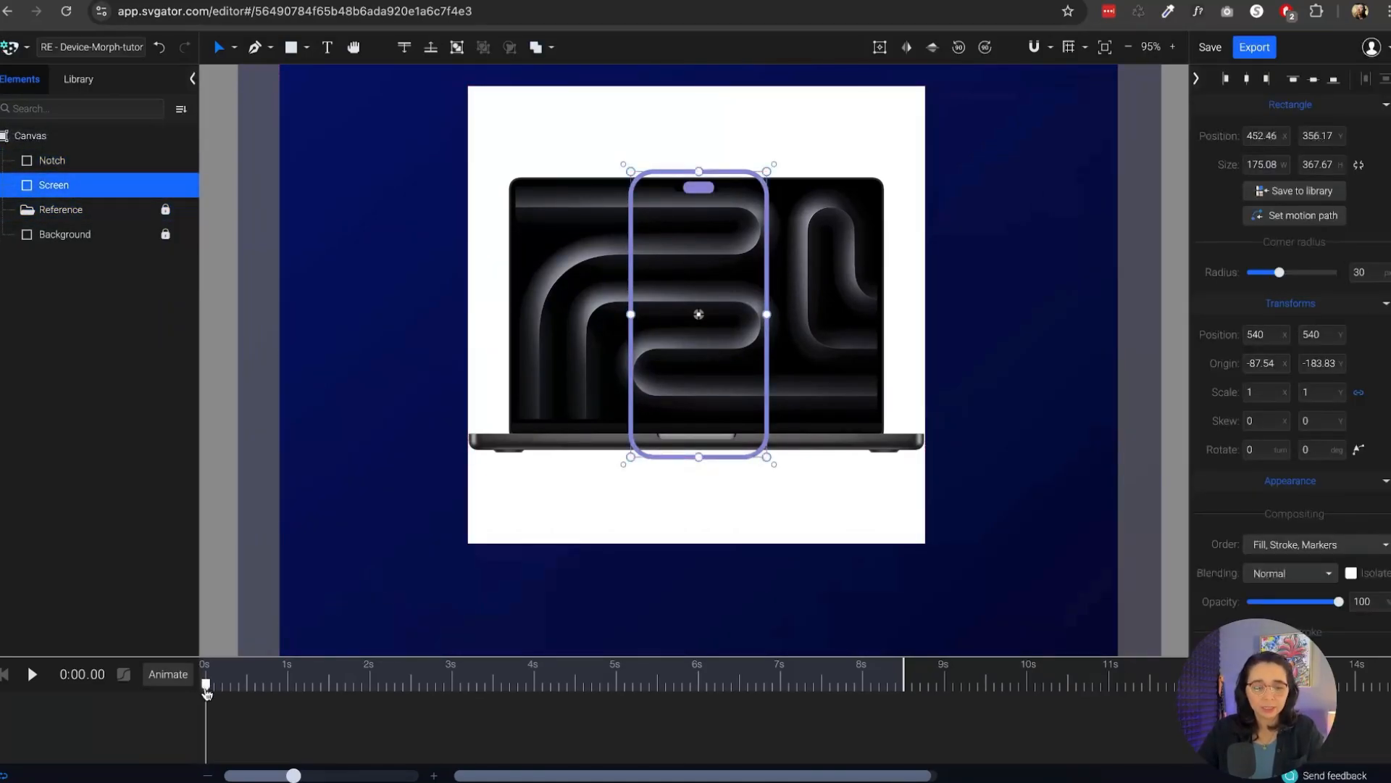
pyautogui.moveTo(219, 656); pyautogui.dragTo(206, 599)
pyautogui.moveTo(207, 625); pyautogui.dragTo(208, 664)
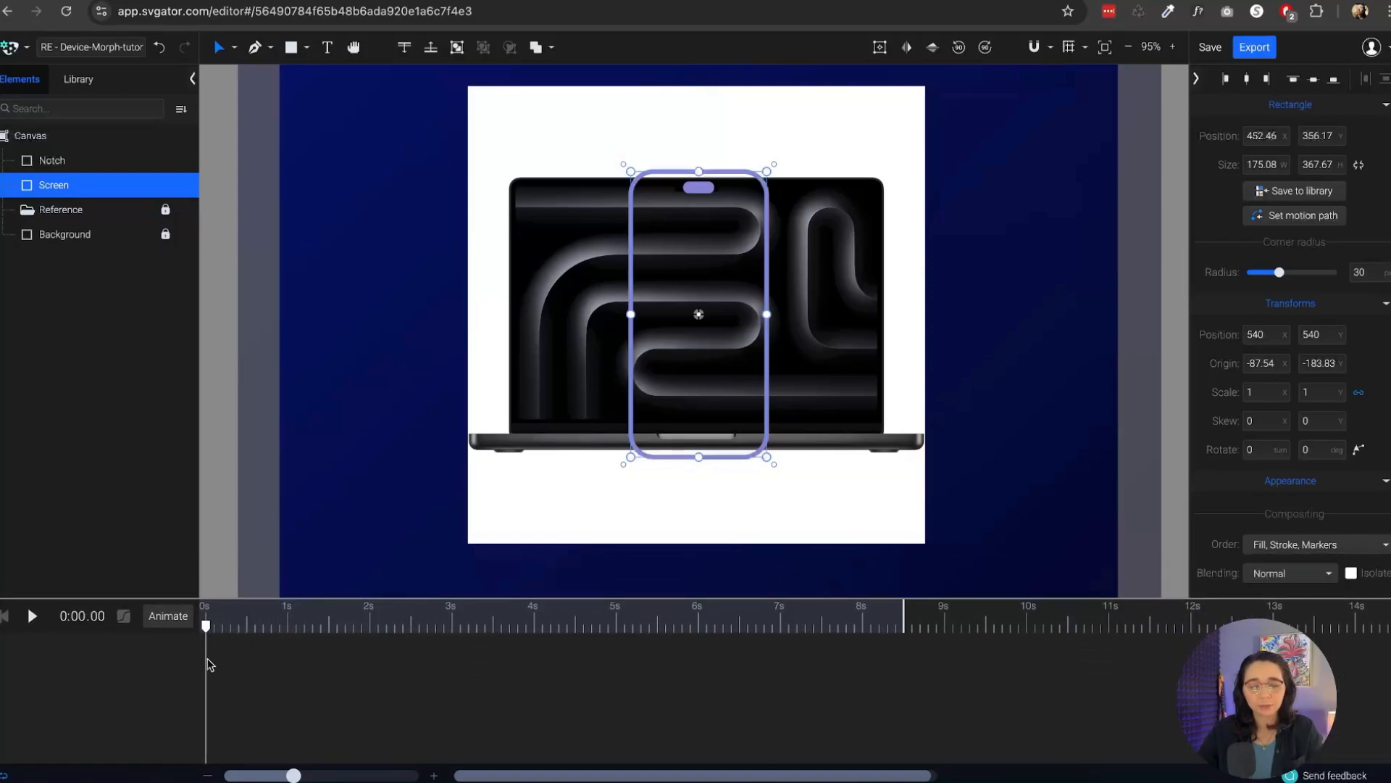
pyautogui.click(161, 616)
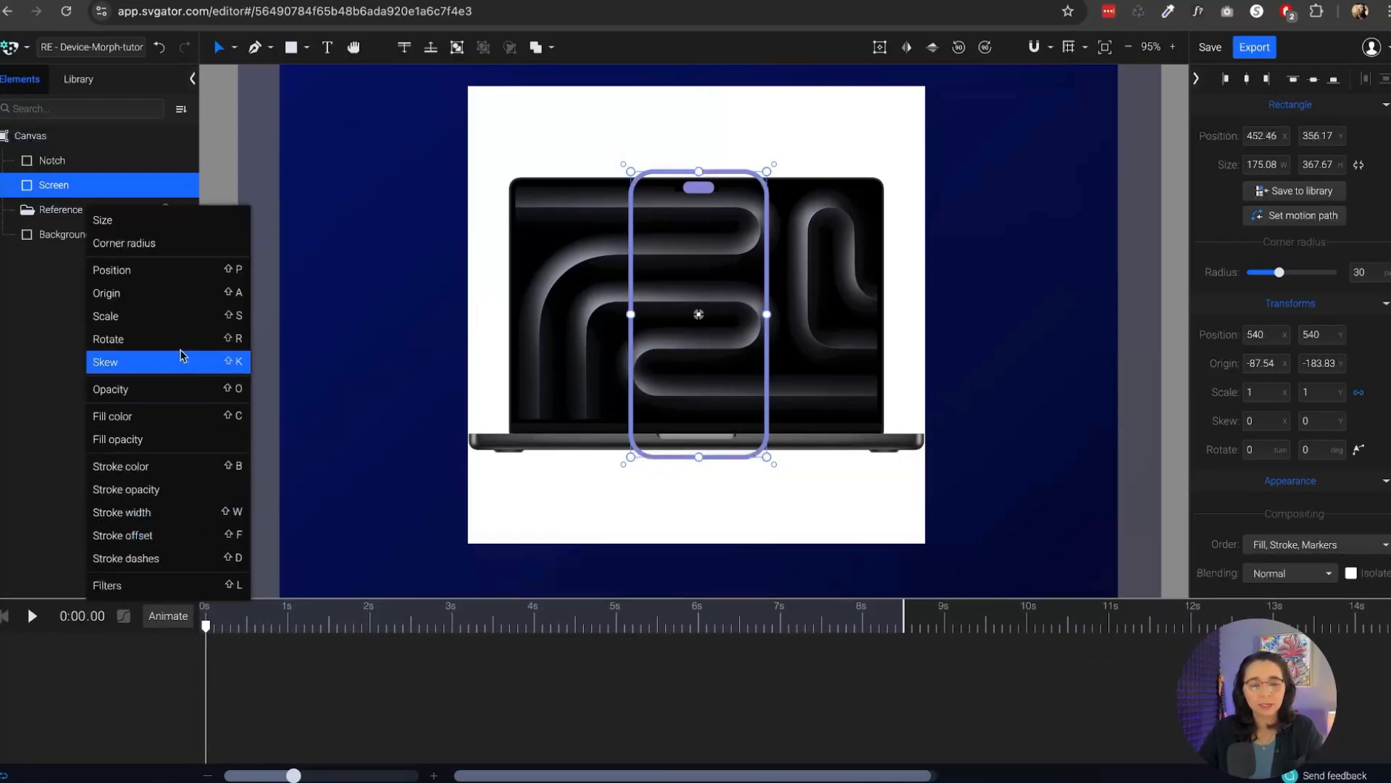
pyautogui.click(179, 227)
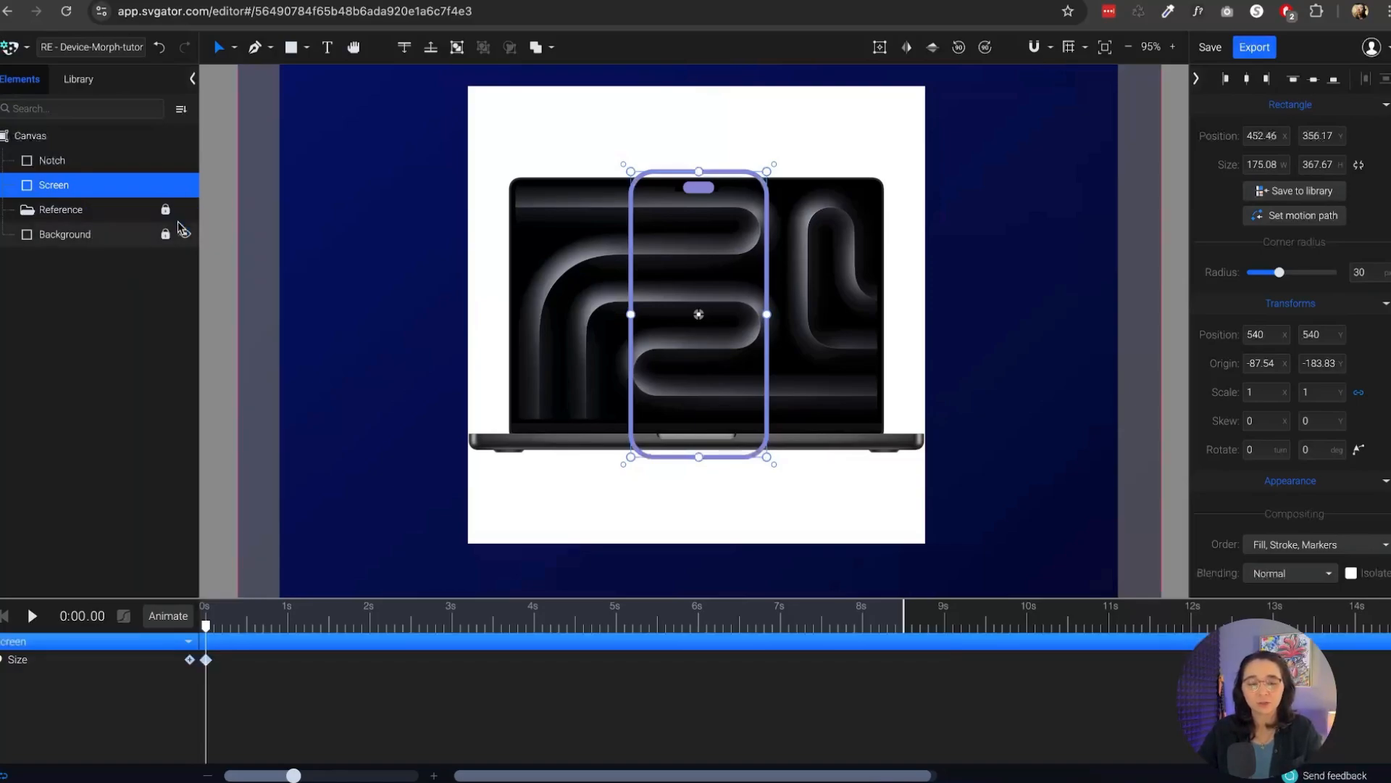
pyautogui.moveTo(206, 626); pyautogui.dragTo(373, 630)
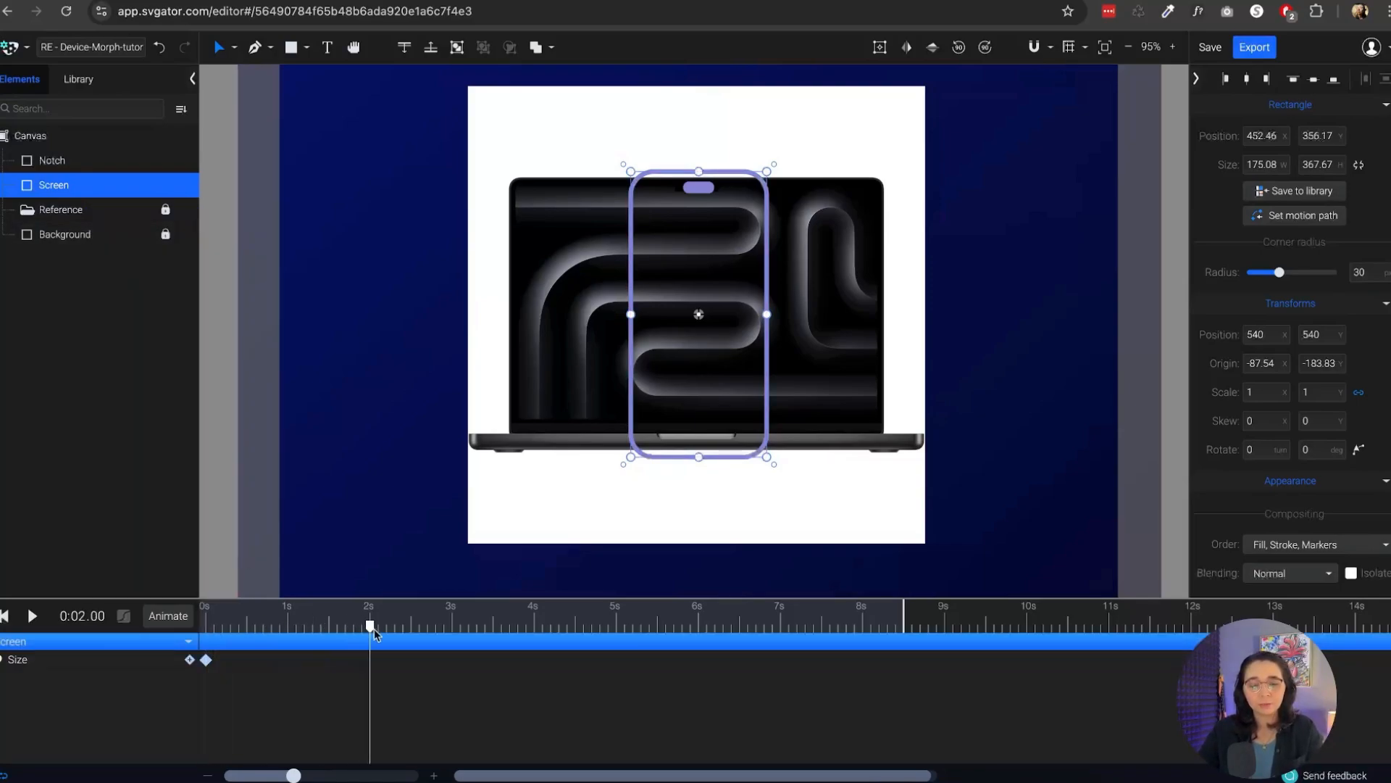
pyautogui.click(190, 661)
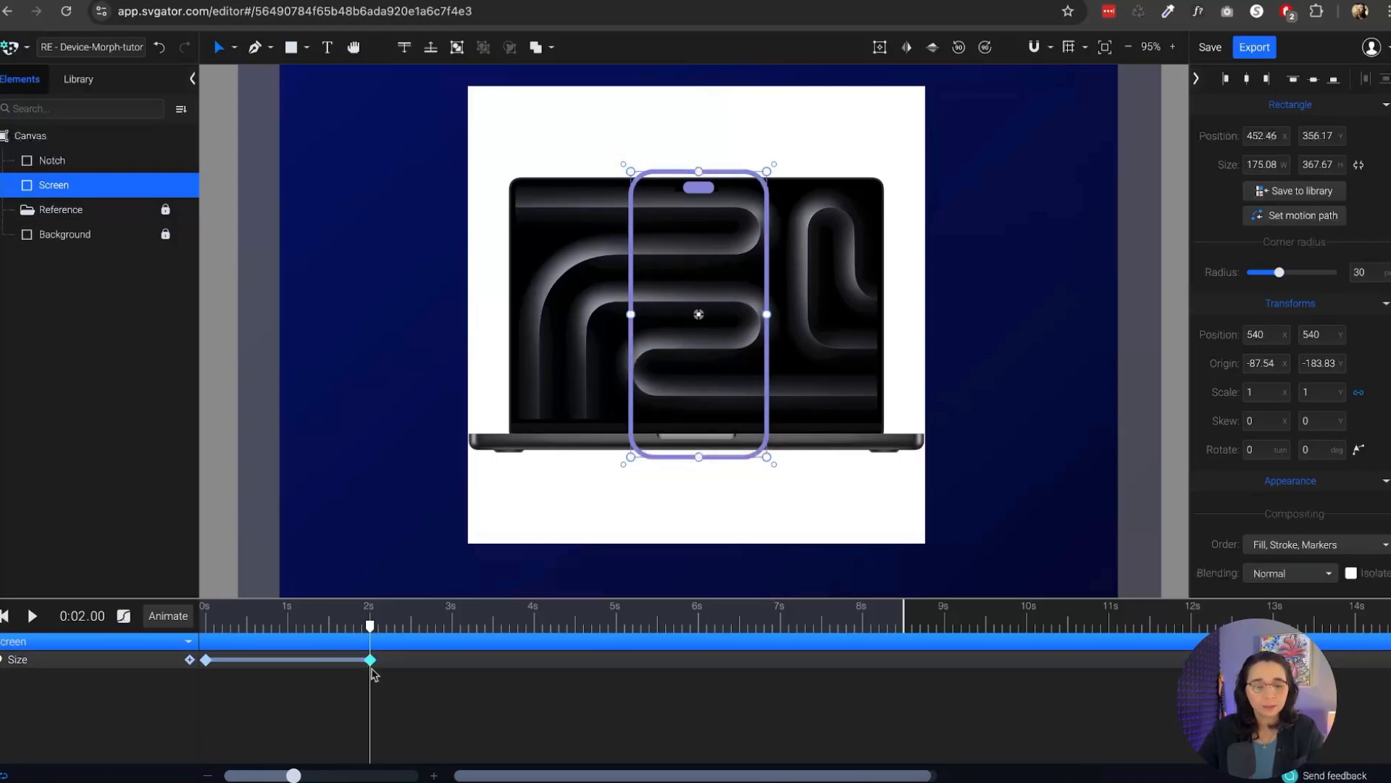
# Add a Rotate animator to the Screen rectangle with a keyframe at 0 s
pyautogui.moveTo(370, 629); pyautogui.dragTo(209, 627)
pyautogui.click(168, 615)
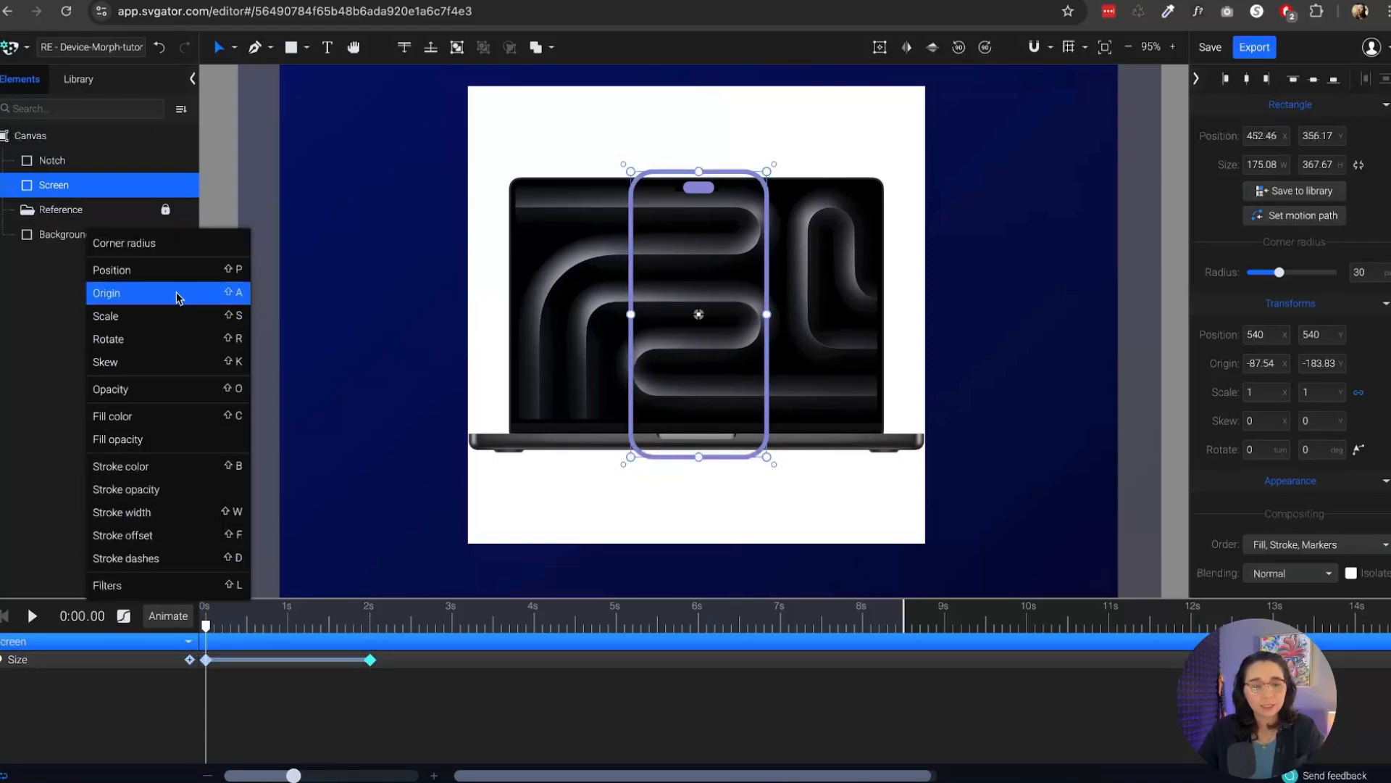
pyautogui.click(131, 339)
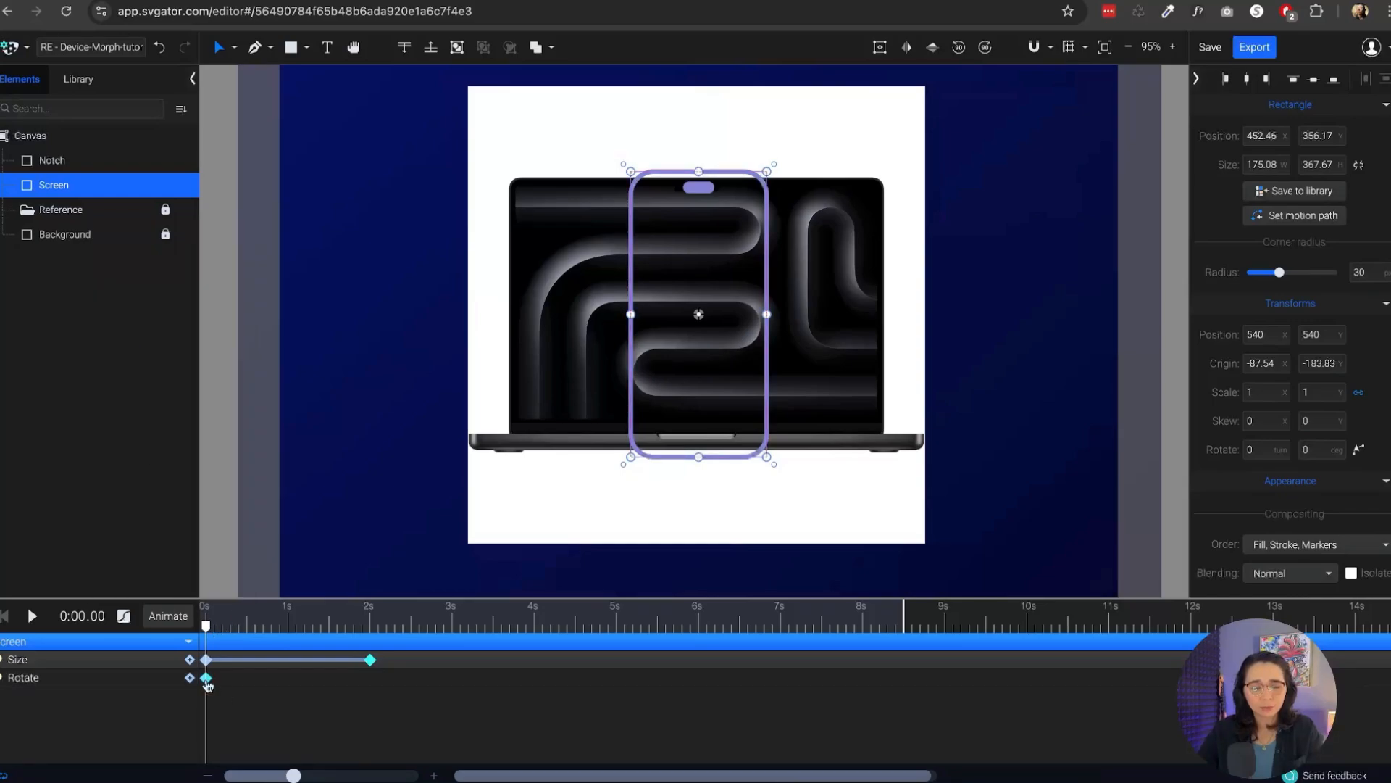
# At 2 s, rotate the Screen rectangle to -90 degrees so that it lies horizontally over the laptop
pyautogui.moveTo(206, 621); pyautogui.dragTo(373, 657)
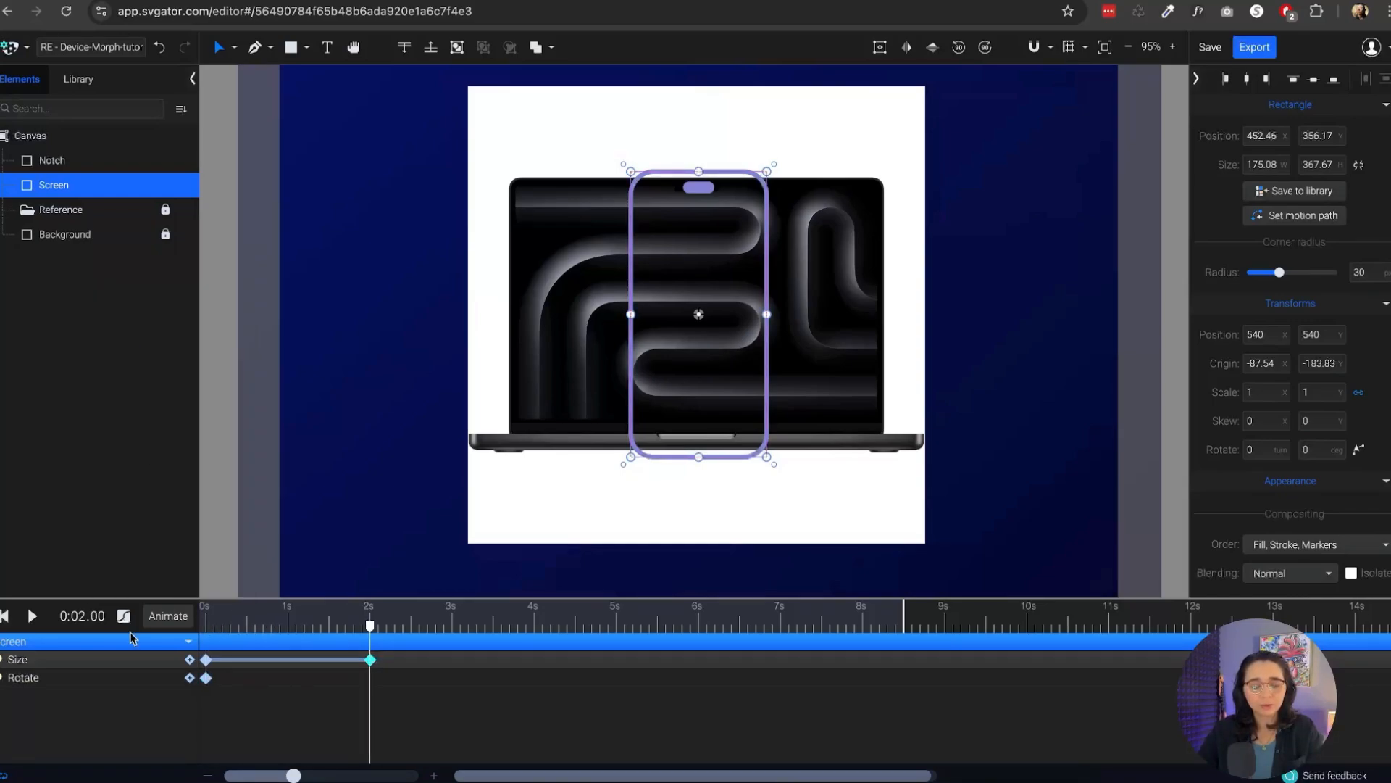
pyautogui.scroll(2, 792, 182)
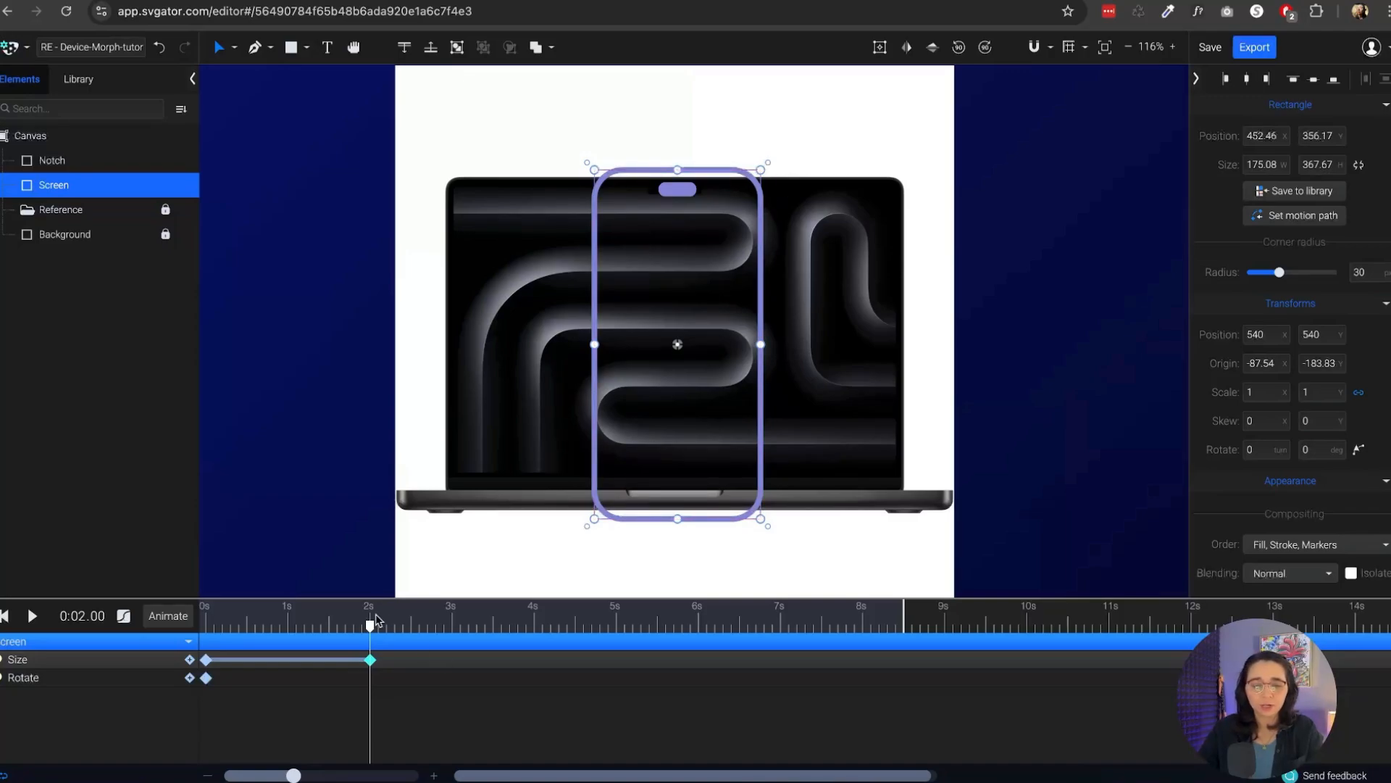
pyautogui.moveTo(770, 167); pyautogui.dragTo(511, 285)
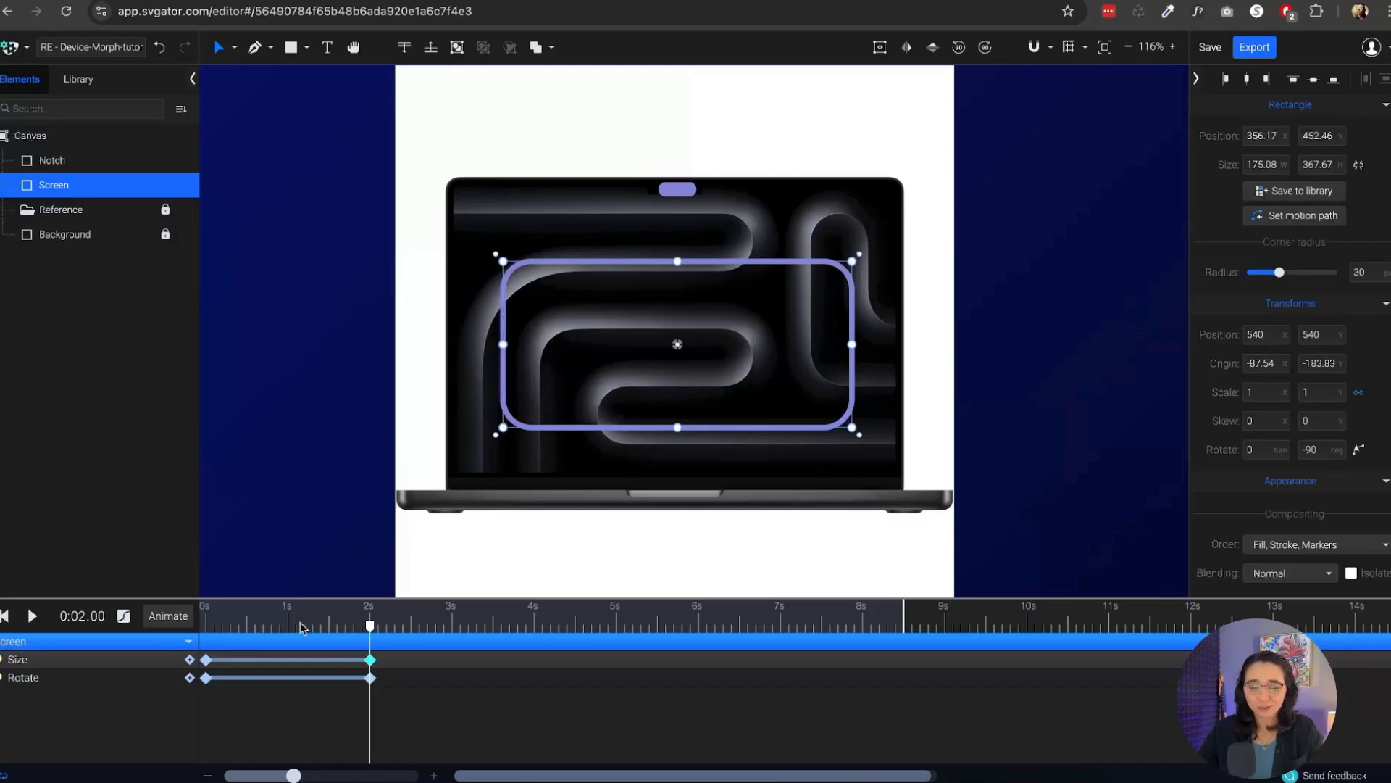
pyautogui.moveTo(369, 632)
pyautogui.mouseDown()
pyautogui.moveTo(205, 629)
pyautogui.moveTo(370, 626)
pyautogui.moveTo(376, 588)
pyautogui.moveTo(370, 627)
pyautogui.mouseUp()
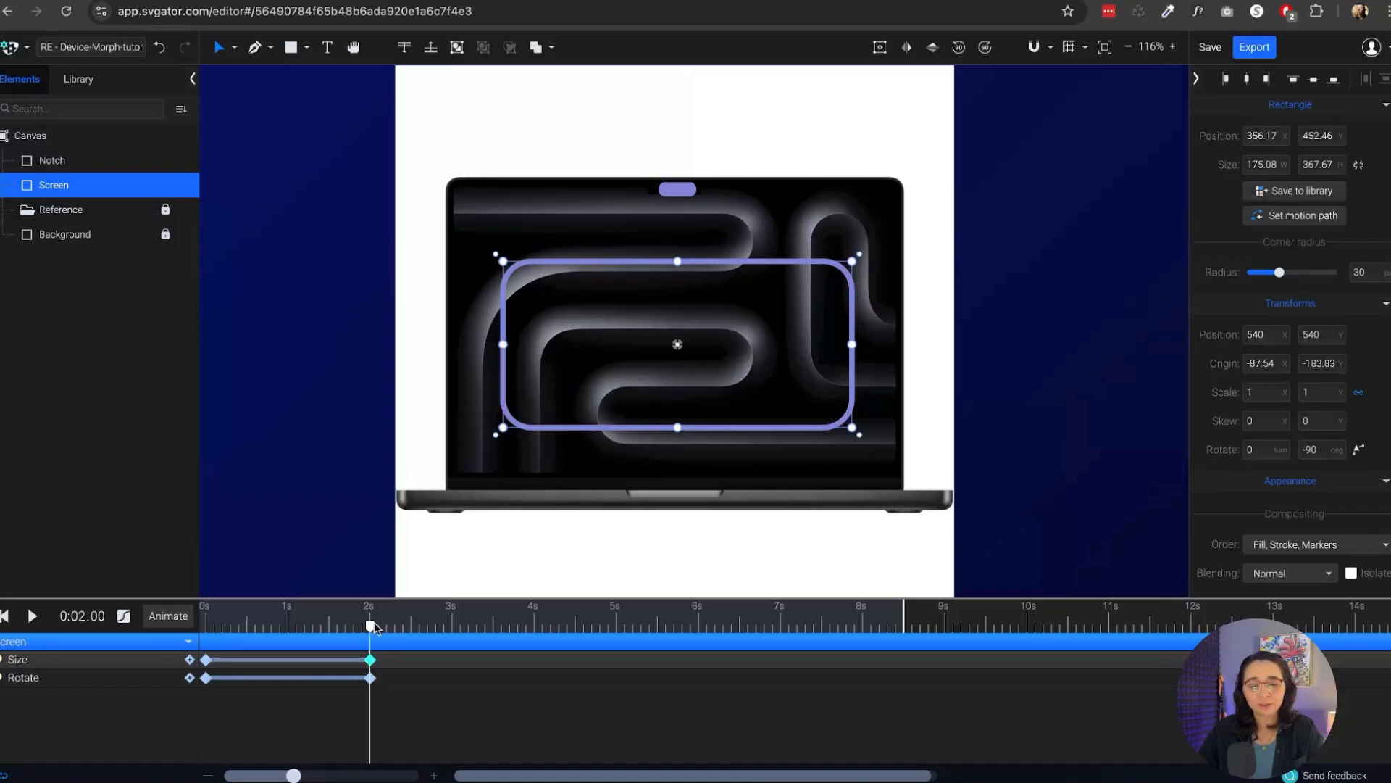
pyautogui.click(387, 649)
pyautogui.click(370, 661)
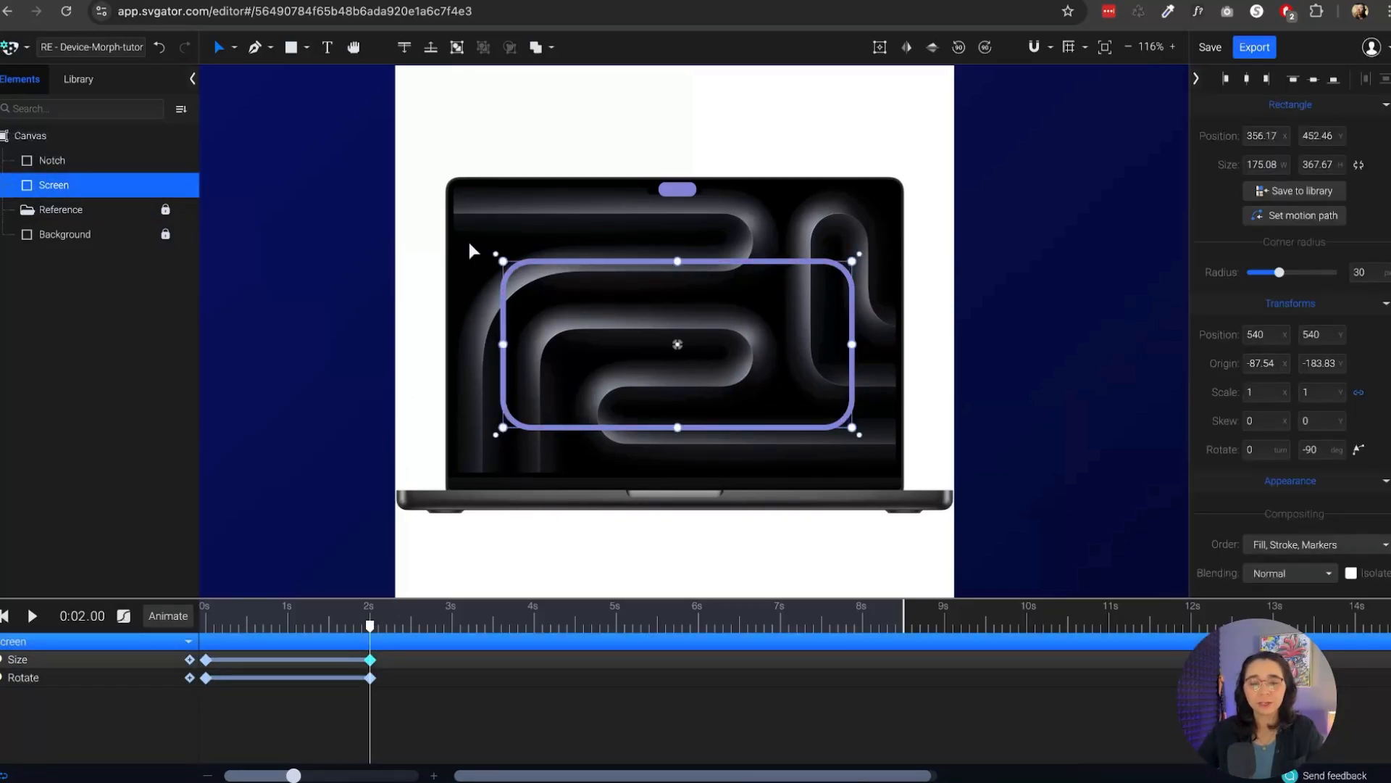
# Try to stretch the Screen rectangle up to the laptop's upper edge with the Transform tool, and undo the change
pyautogui.scroll(5, 681, 324)
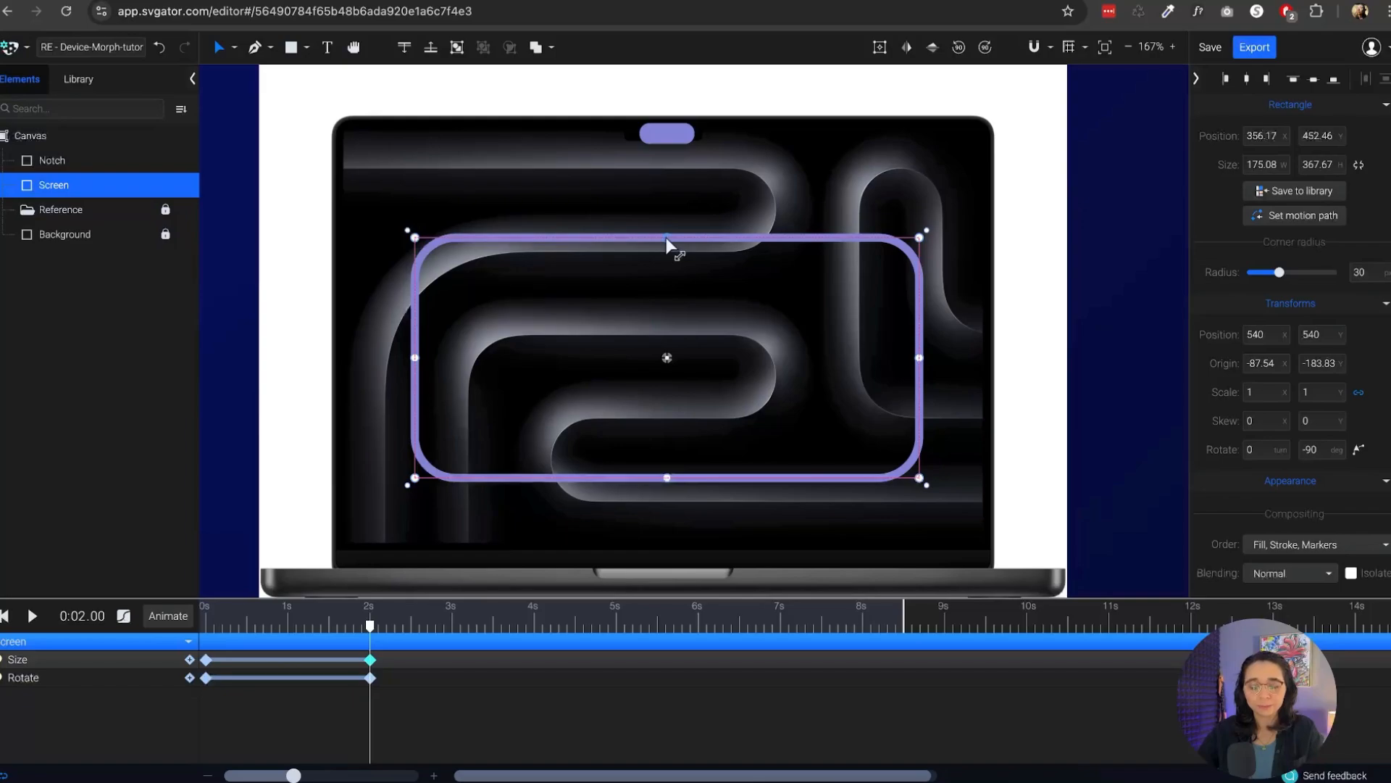
pyautogui.moveTo(667, 239); pyautogui.dragTo(686, 132)
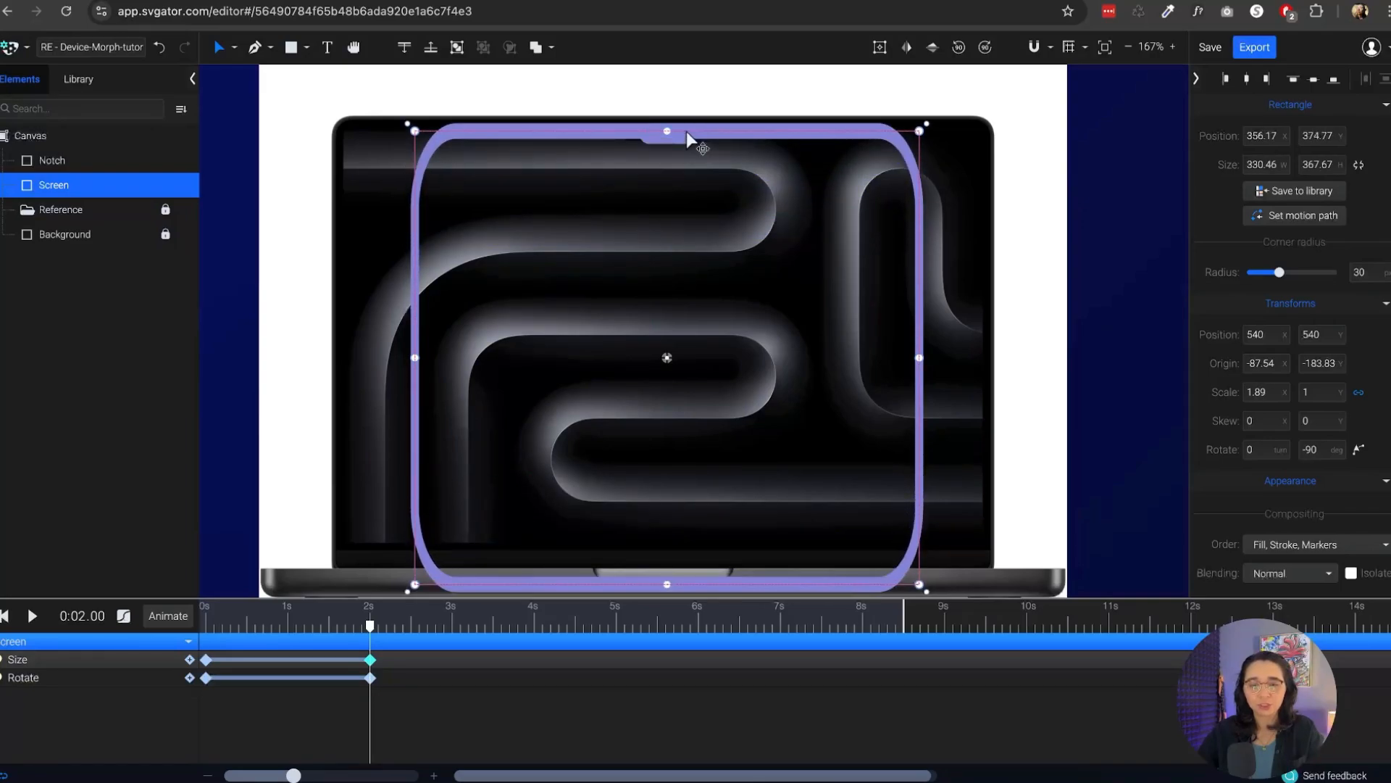
pyautogui.click(234, 48)
pyautogui.click(251, 83)
pyautogui.hotkey('ctrl', 'z')
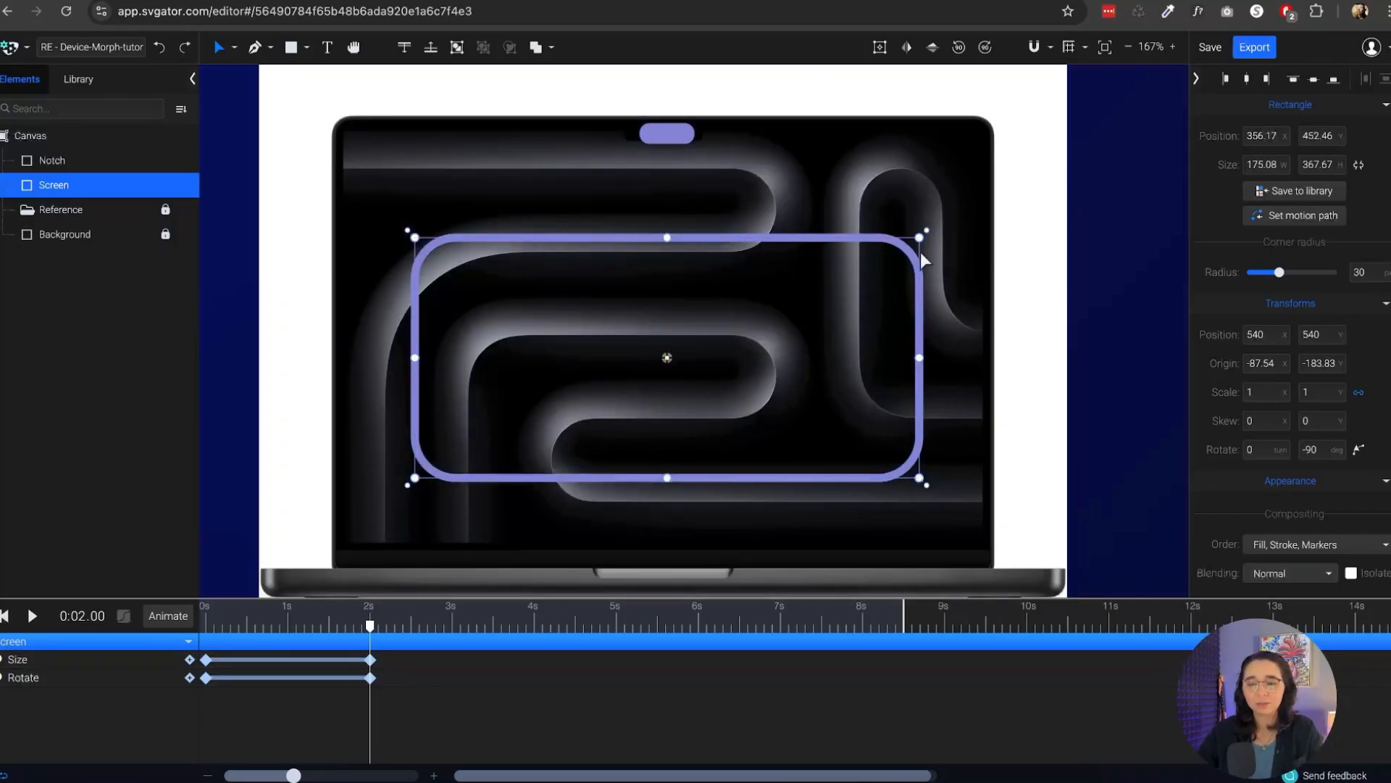
# With the Resize tool, fit all four sides of the Screen rectangle to the laptop display at 2 s, about 324 by 480
pyautogui.click(234, 47)
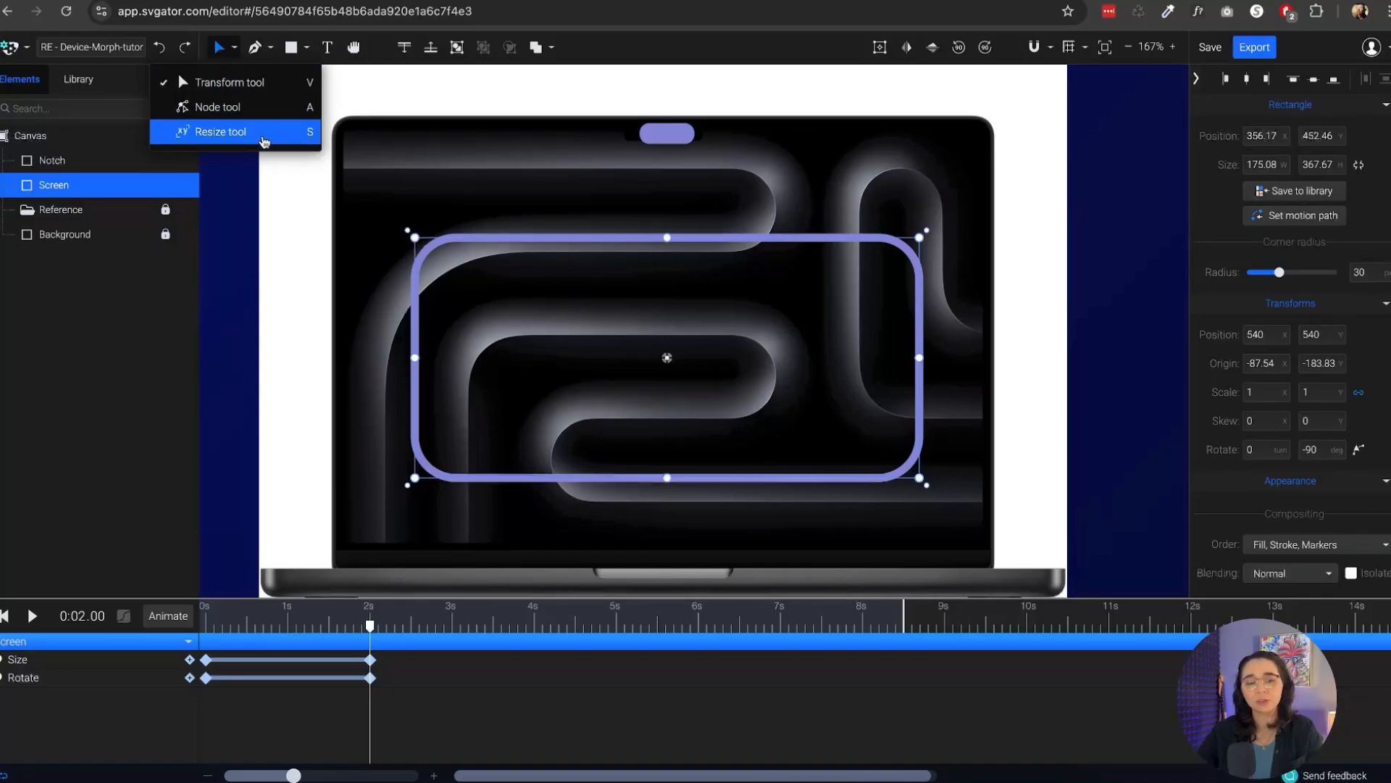
pyautogui.click(217, 132)
pyautogui.moveTo(414, 358); pyautogui.dragTo(334, 361)
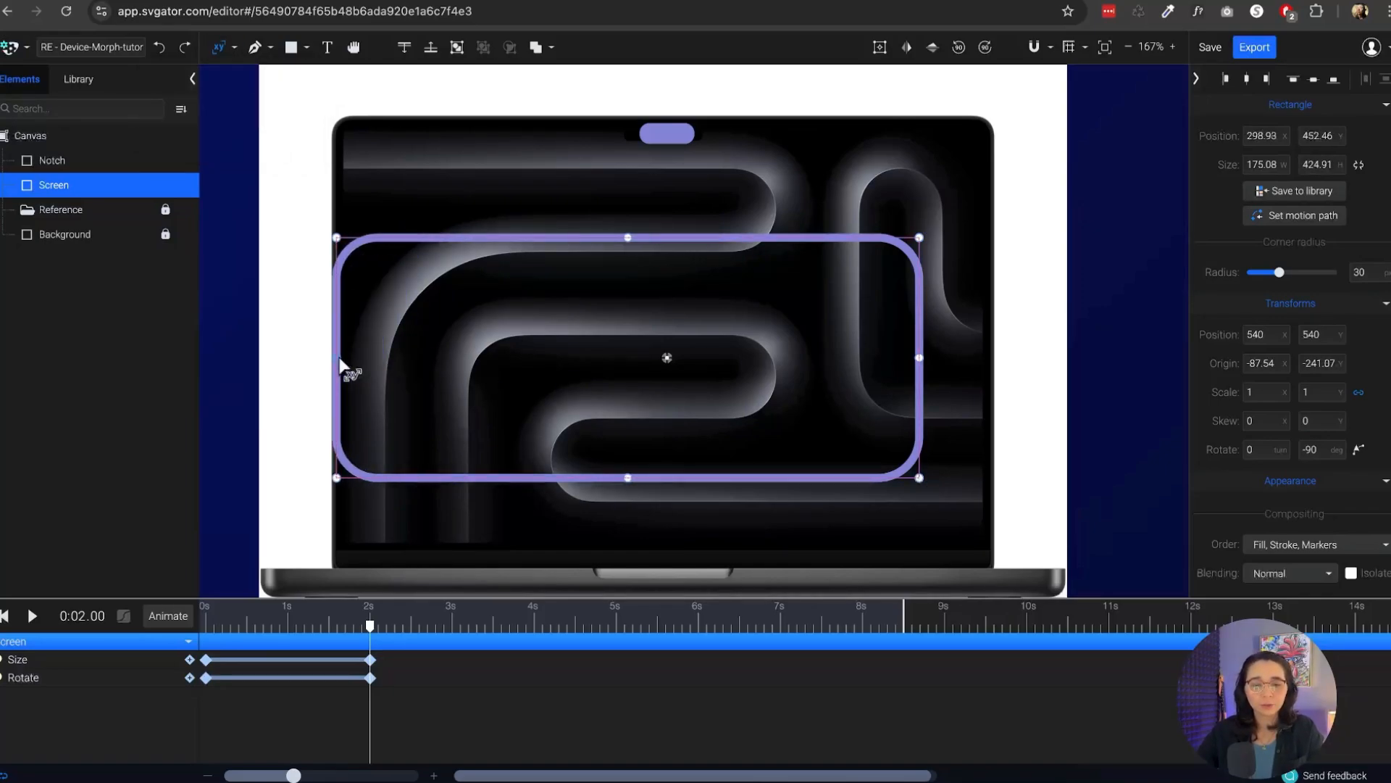
pyautogui.moveTo(622, 240); pyautogui.dragTo(632, 127)
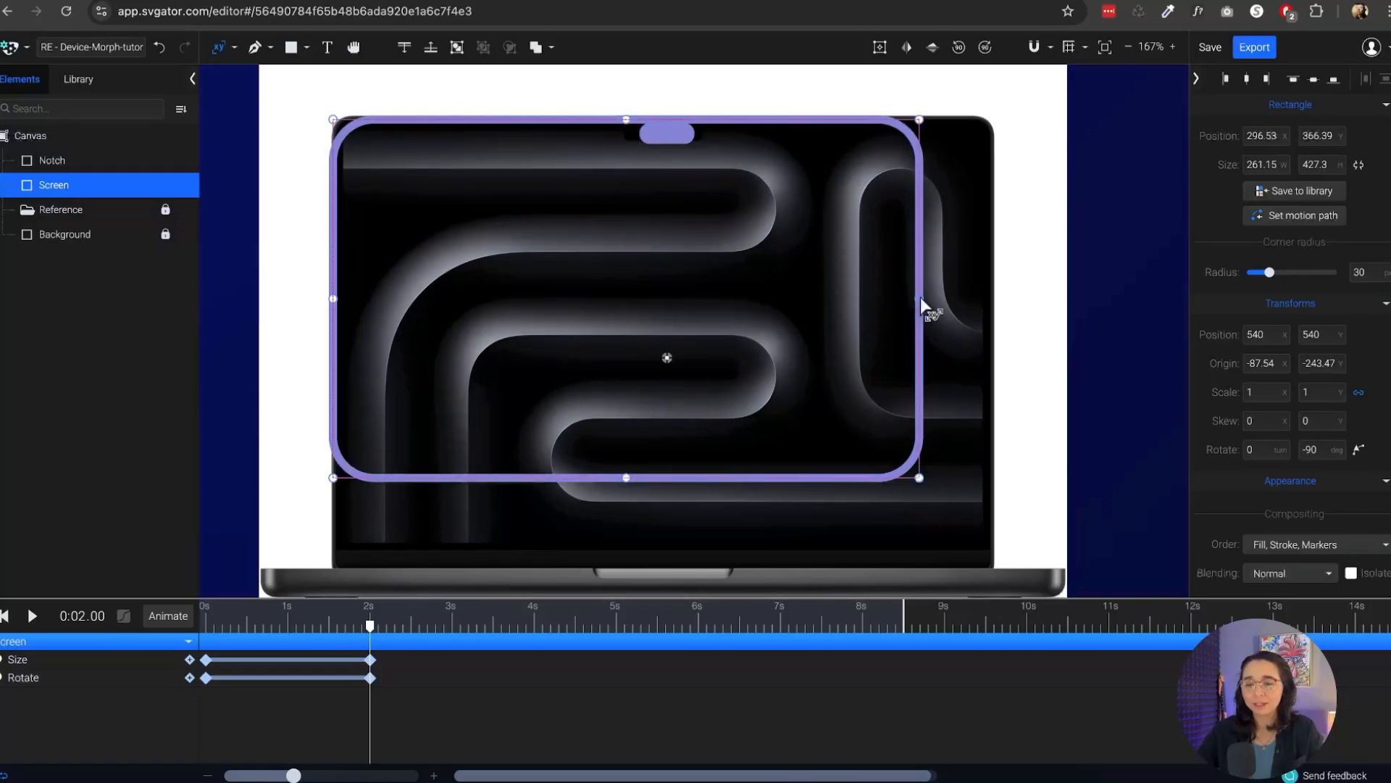
pyautogui.moveTo(920, 297); pyautogui.dragTo(1003, 307)
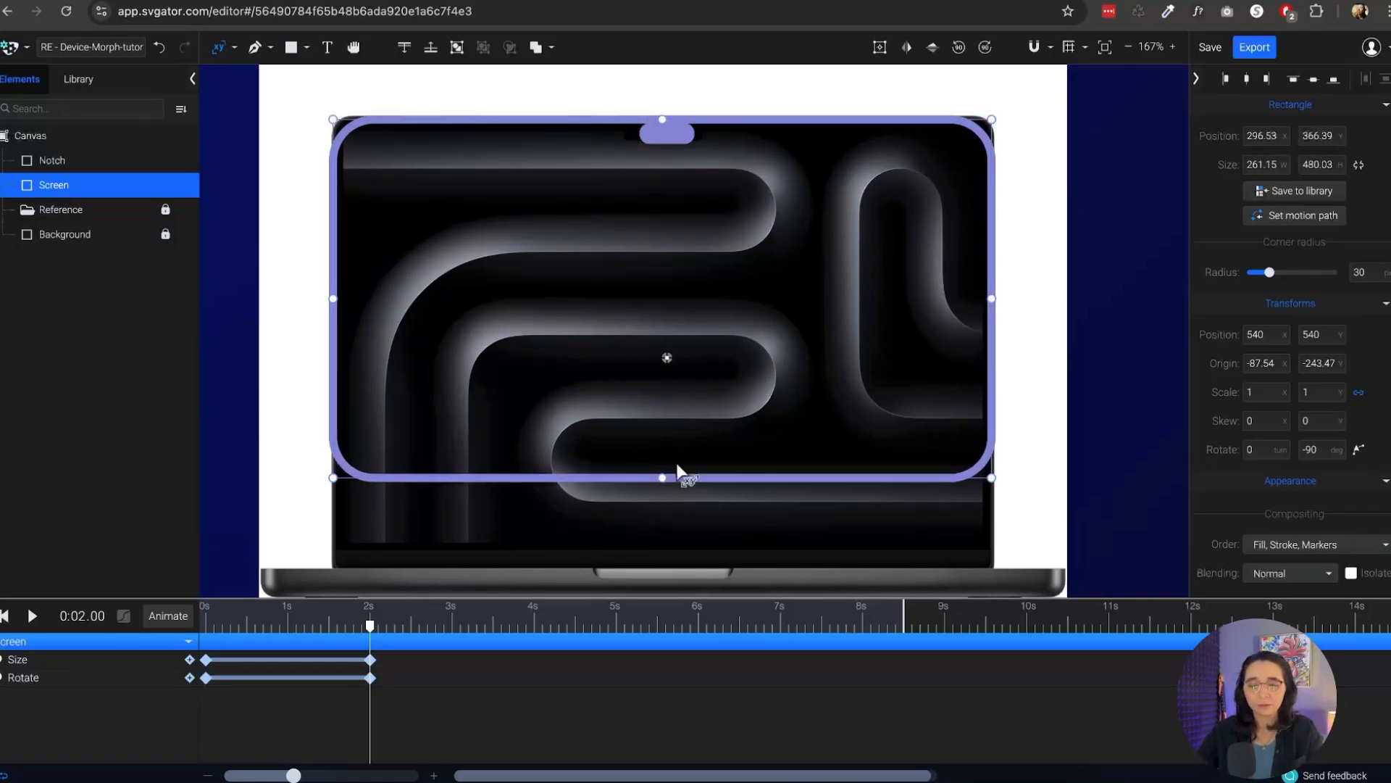
pyautogui.moveTo(664, 479); pyautogui.dragTo(666, 566)
# Play back the phone-to-laptop transition and return the playhead to 0 s
pyautogui.press('space')
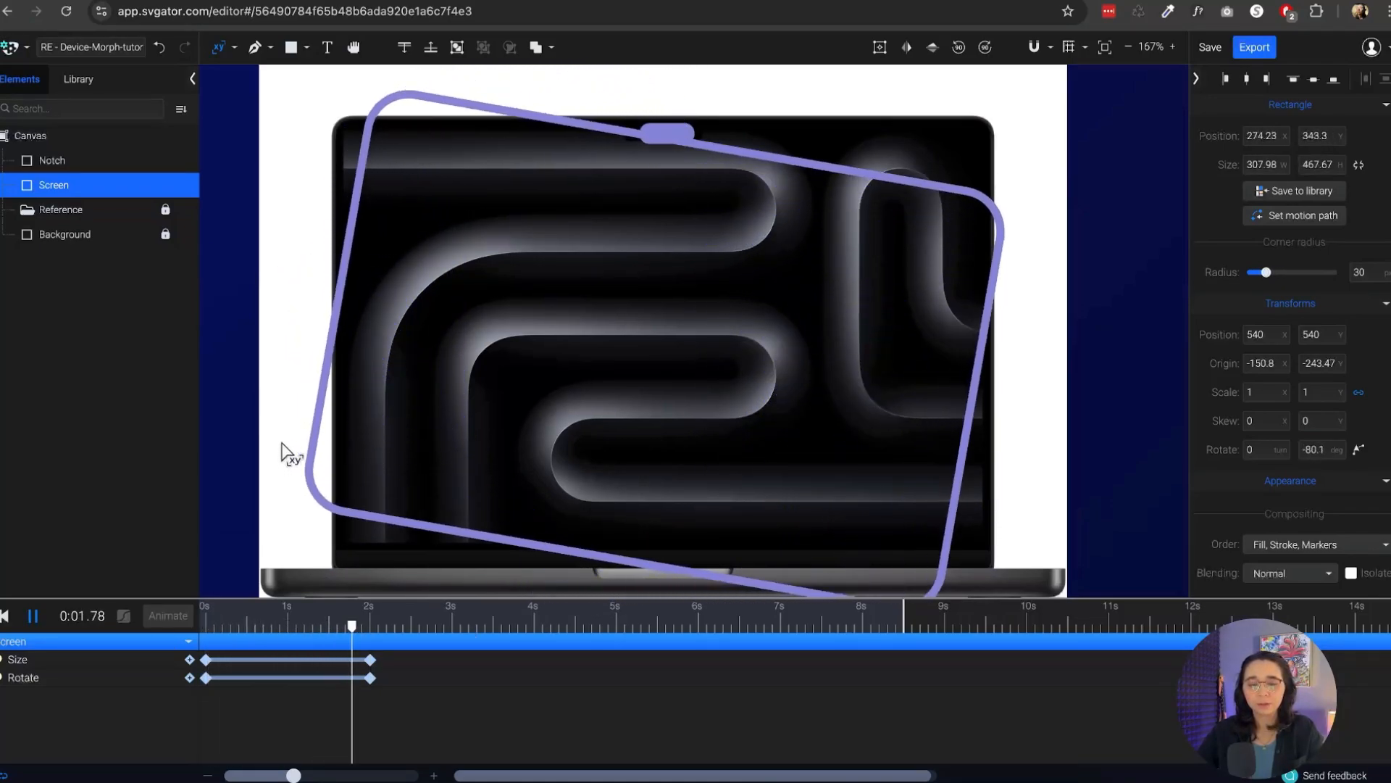
pyautogui.press('space')
pyautogui.scroll(-5, 662, 274)
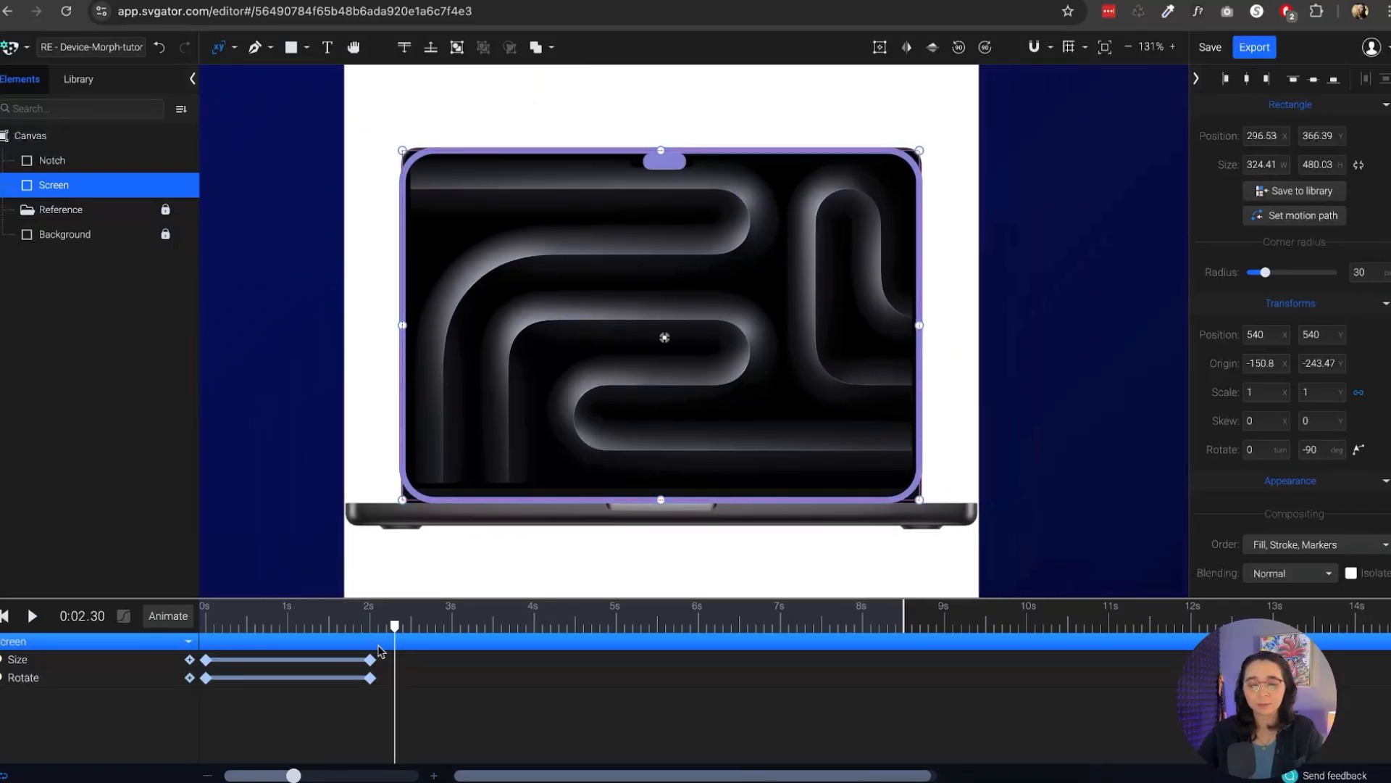
pyautogui.press('space')
pyautogui.moveTo(394, 628); pyautogui.dragTo(233, 647)
pyautogui.press('space')
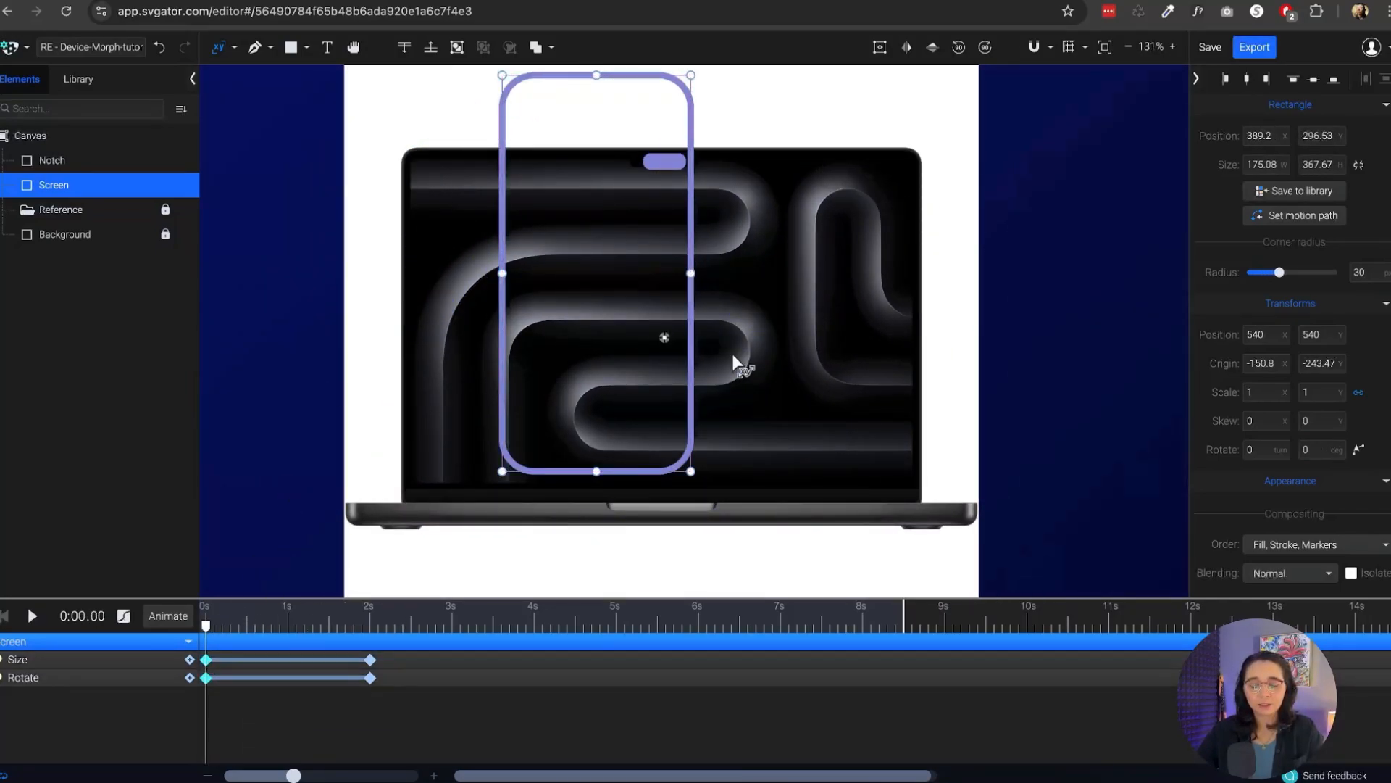
# Centre the Screen rectangle's origin at 0 s, align the rectangle to the canvas centre at 540, 540, and check the 2 s frame
pyautogui.click(880, 48)
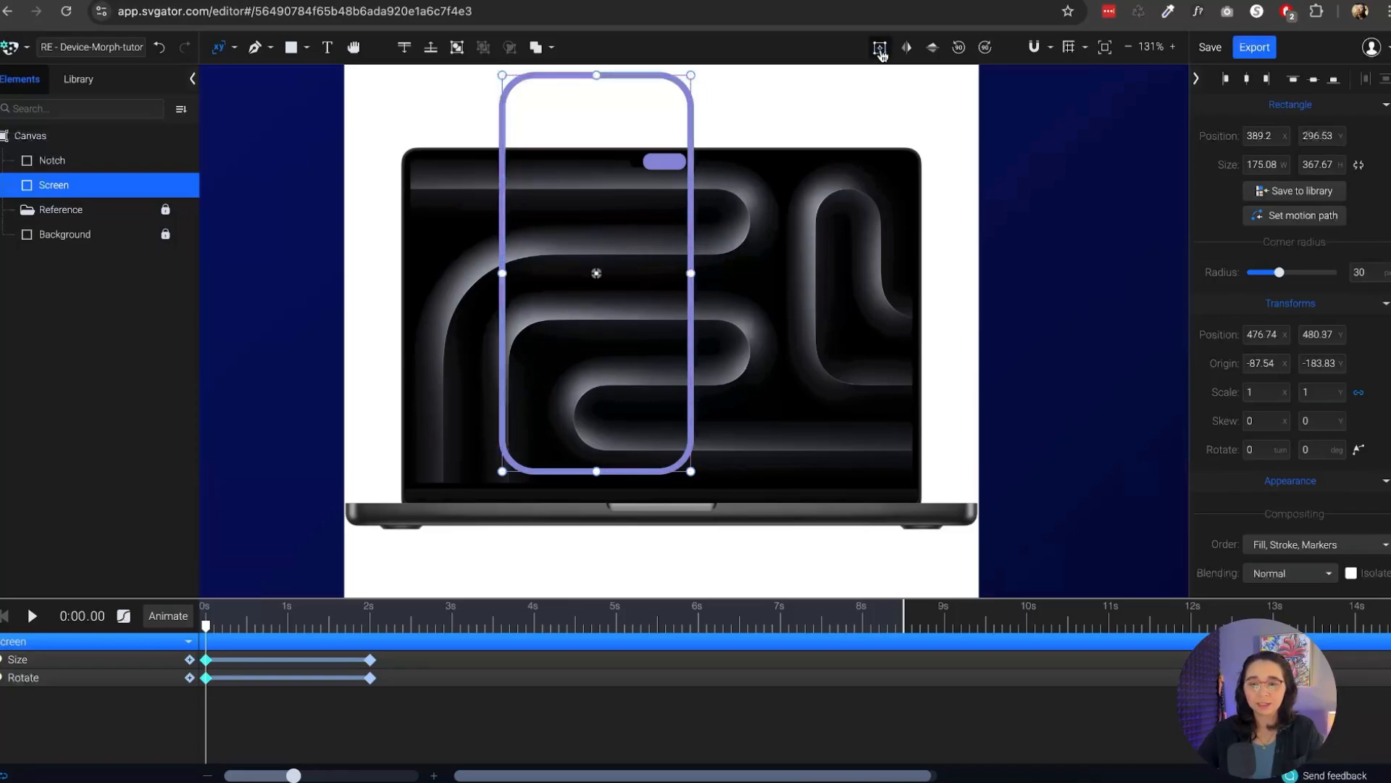
pyautogui.click(881, 52)
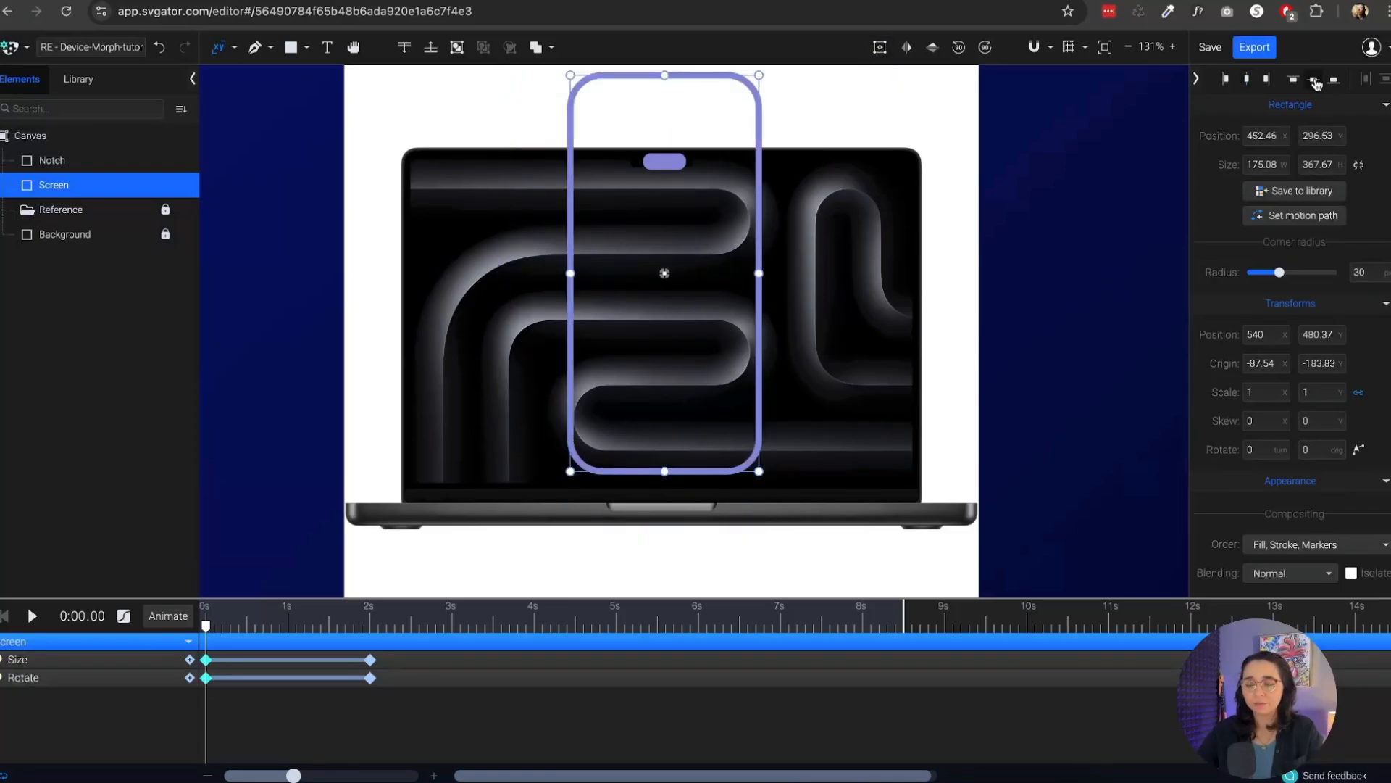
pyautogui.moveTo(207, 627); pyautogui.dragTo(370, 629)
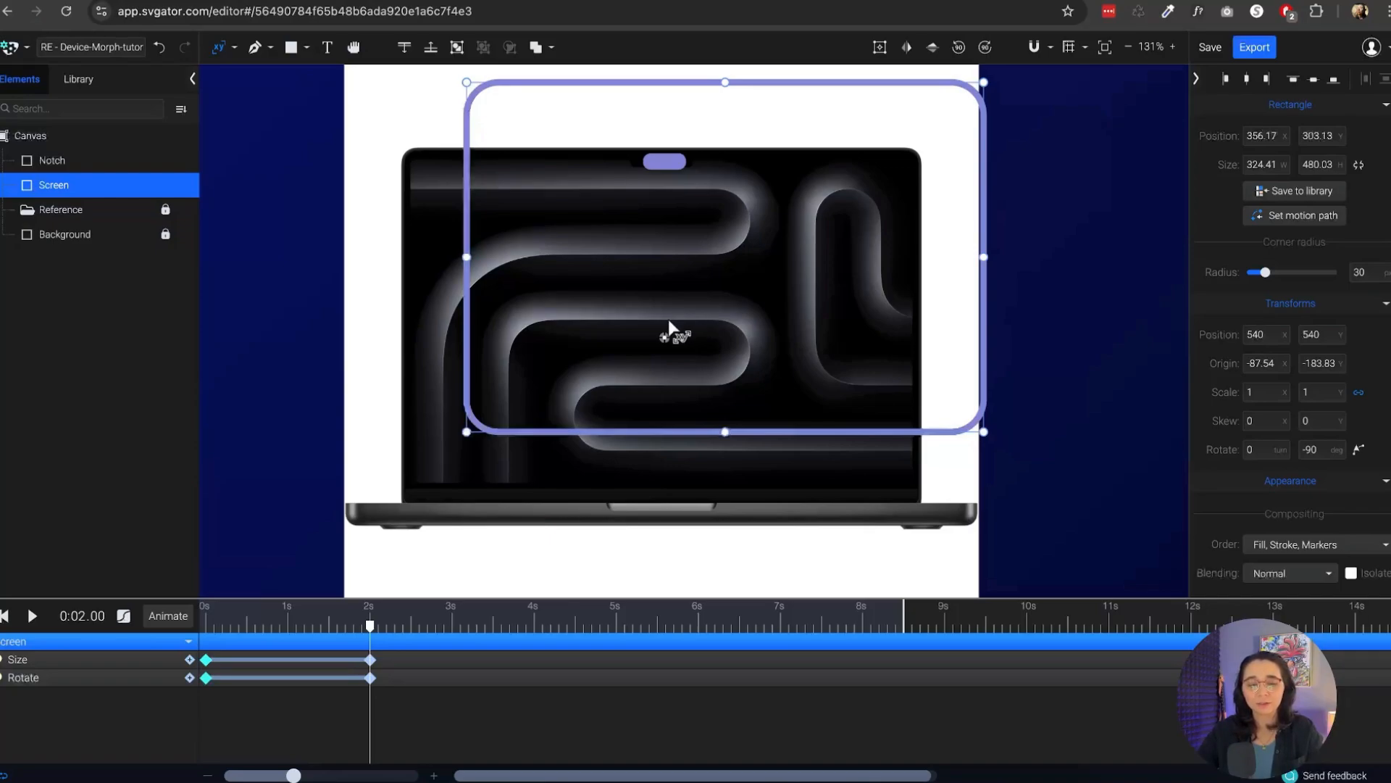
pyautogui.moveTo(369, 629); pyautogui.dragTo(206, 627)
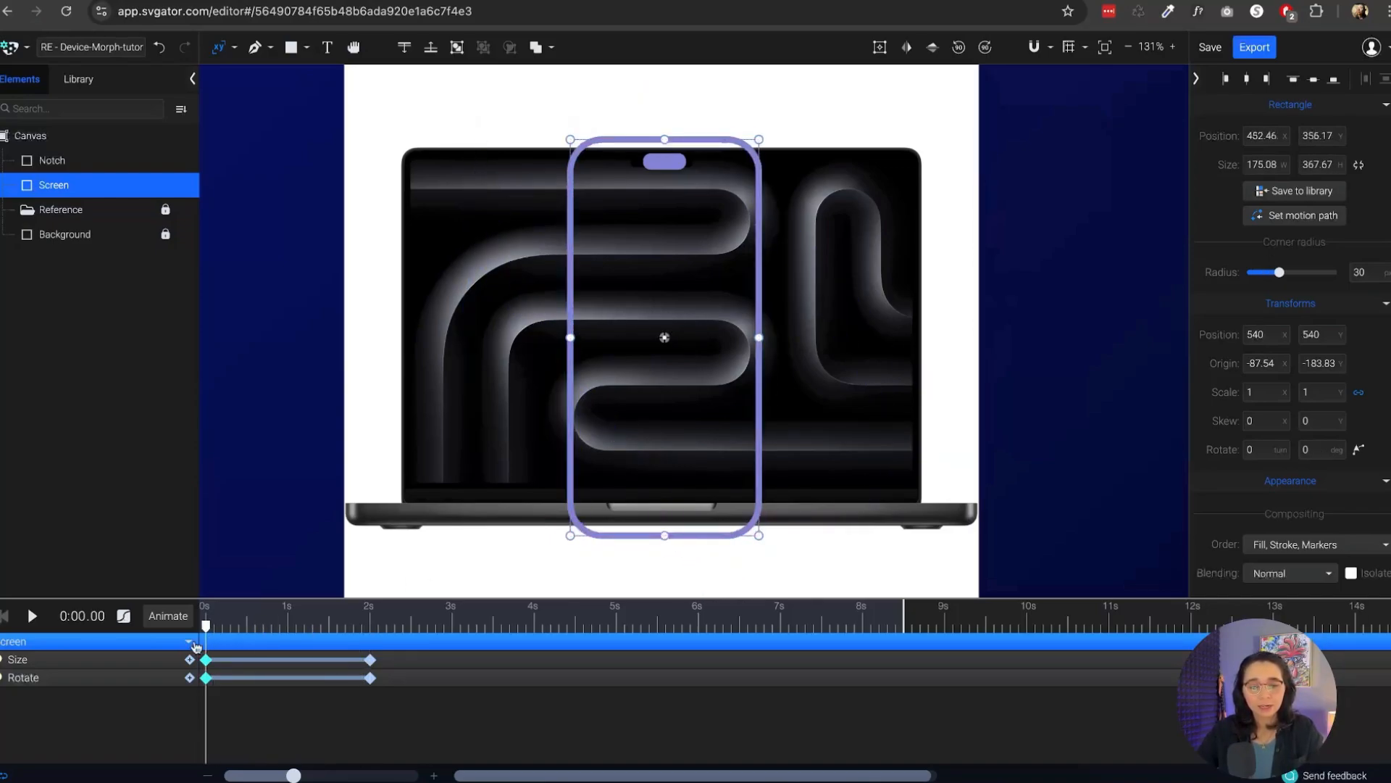
# Add an Origin animator to the Screen rectangle at 0 s and centre its origin at 2 s
pyautogui.click(168, 615)
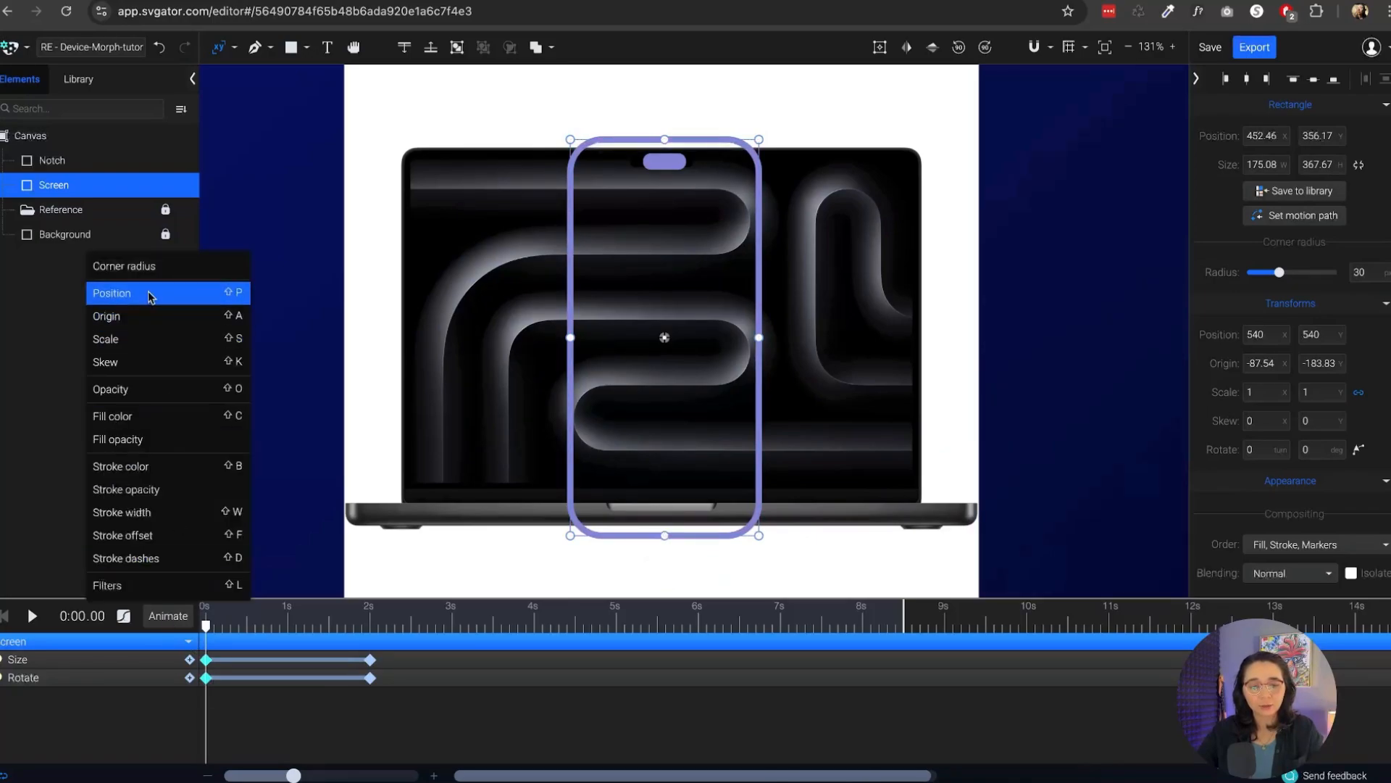
pyautogui.click(152, 316)
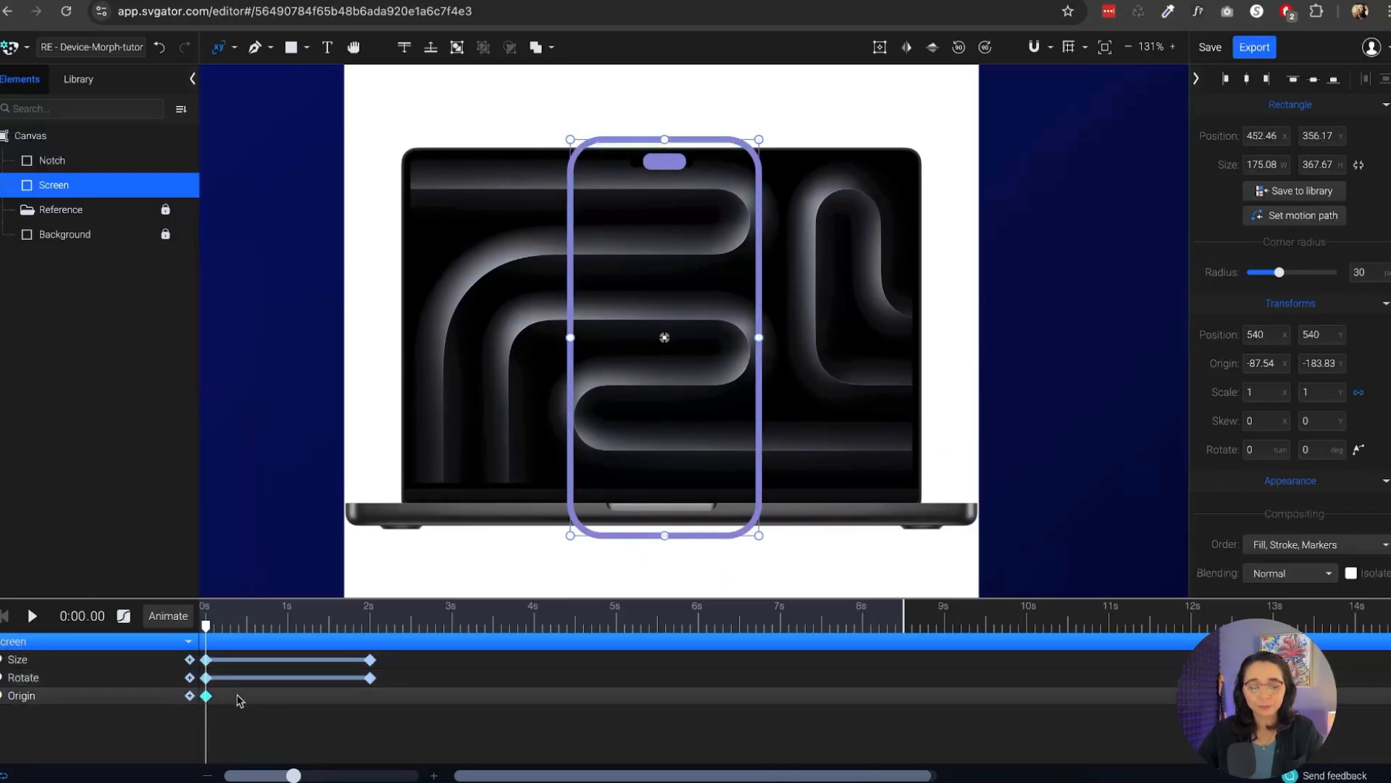
pyautogui.moveTo(222, 628); pyautogui.dragTo(369, 627)
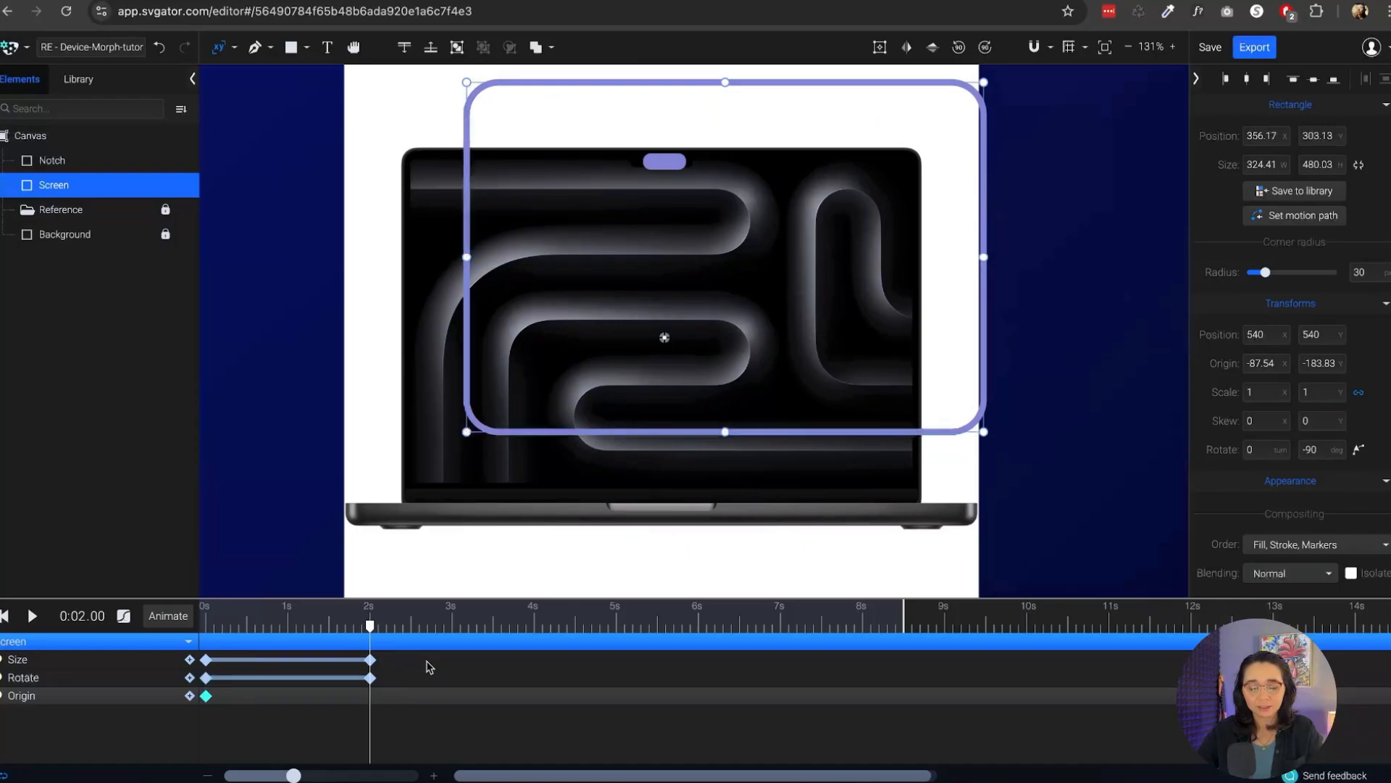
pyautogui.click(879, 47)
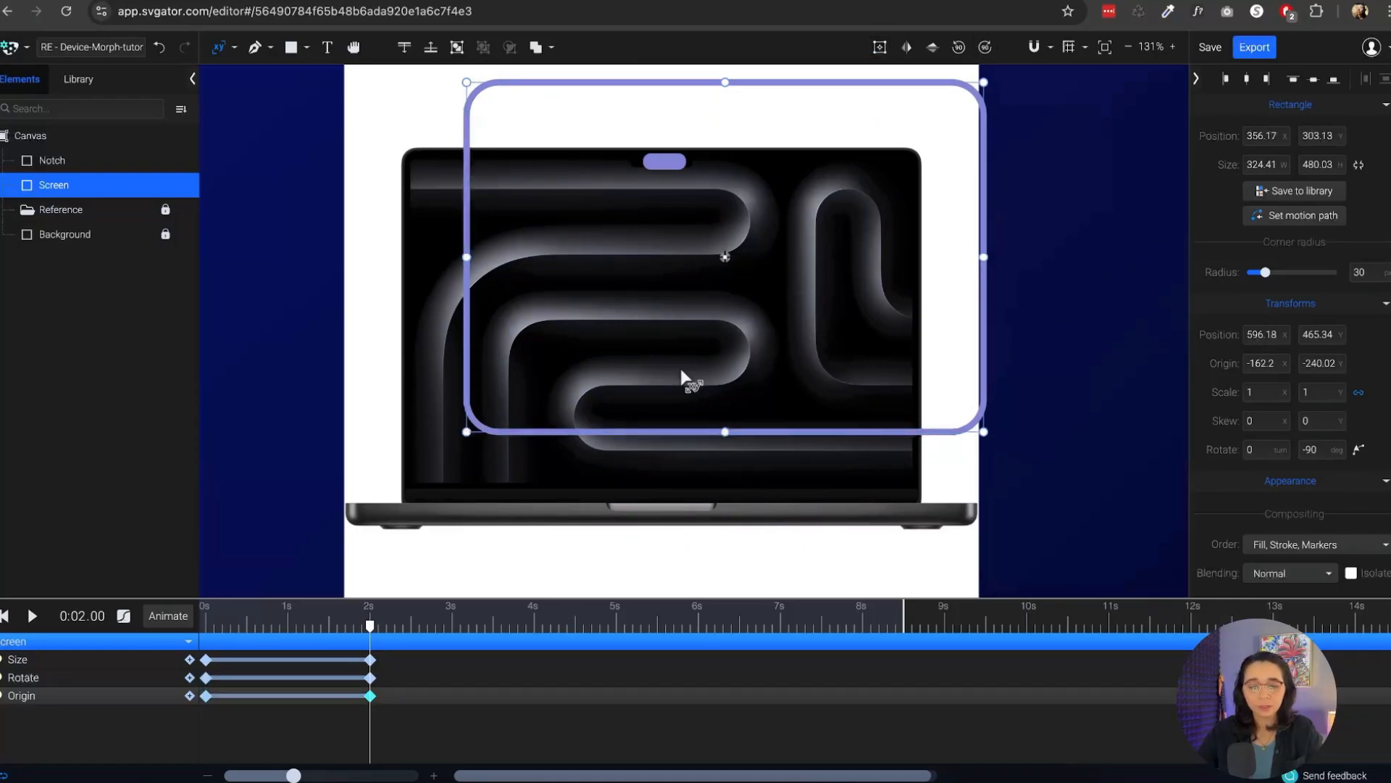
# Add a Position animator to Screen at 0 s, show the rulers and guides, and move it over the laptop display at 2 s, about 539.8, 540.8
pyautogui.moveTo(370, 635); pyautogui.dragTo(206, 627)
pyautogui.click(168, 616)
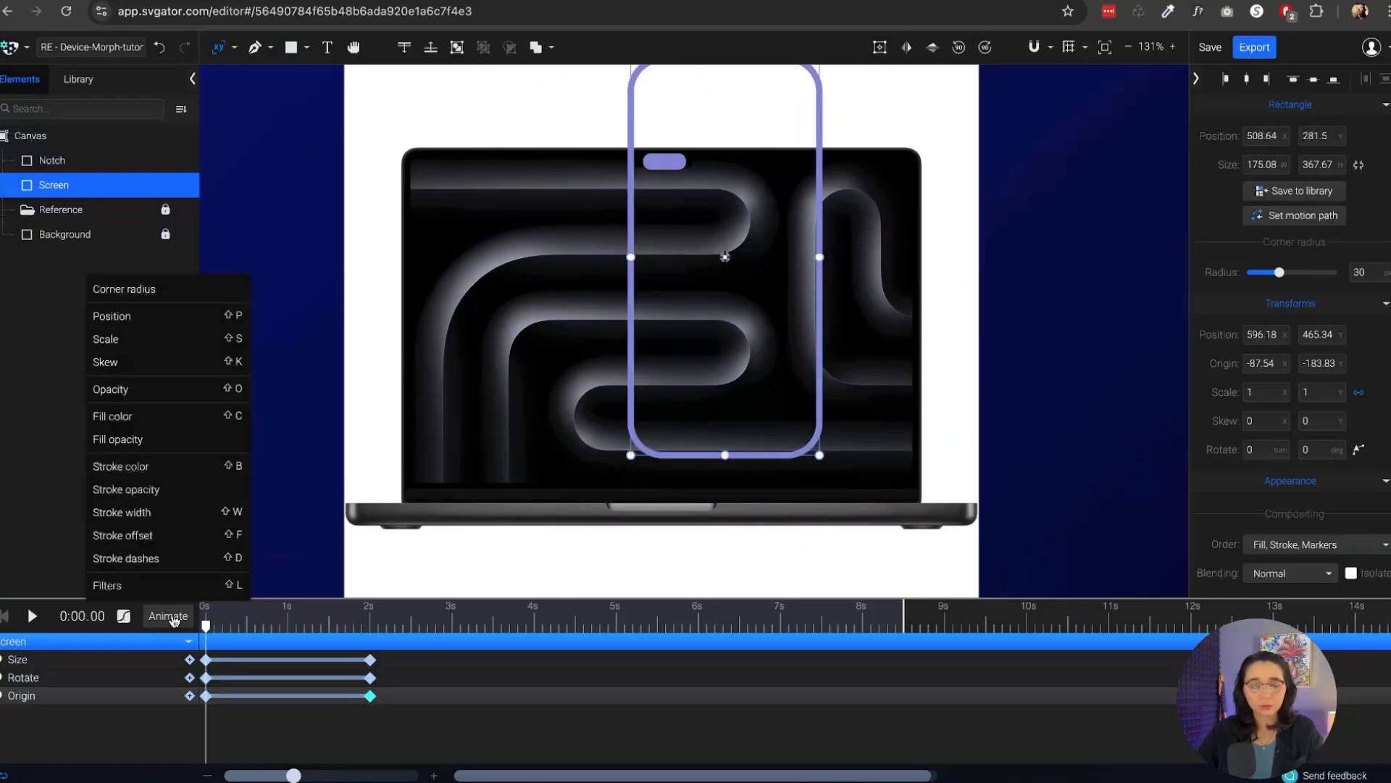
pyautogui.click(165, 313)
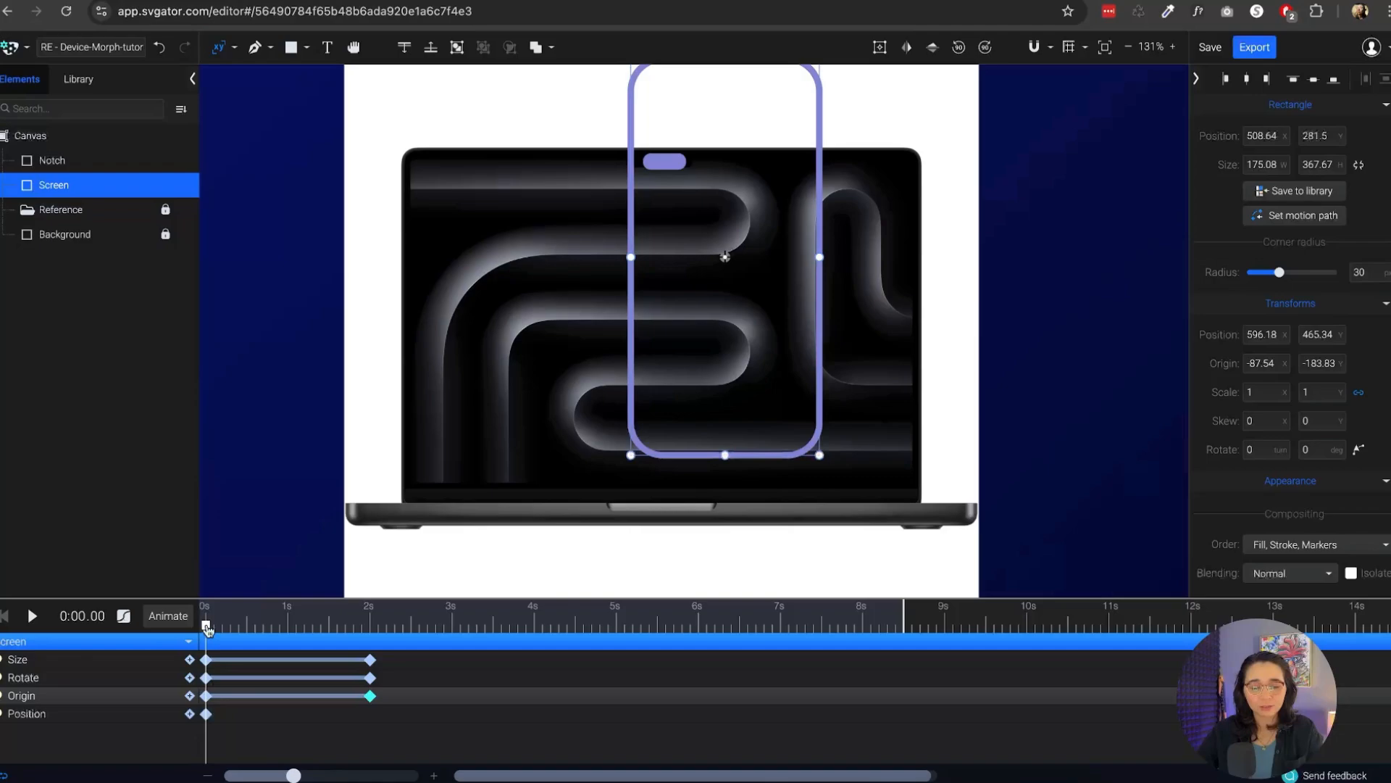
pyautogui.moveTo(207, 628); pyautogui.dragTo(370, 629)
pyautogui.click(1069, 50)
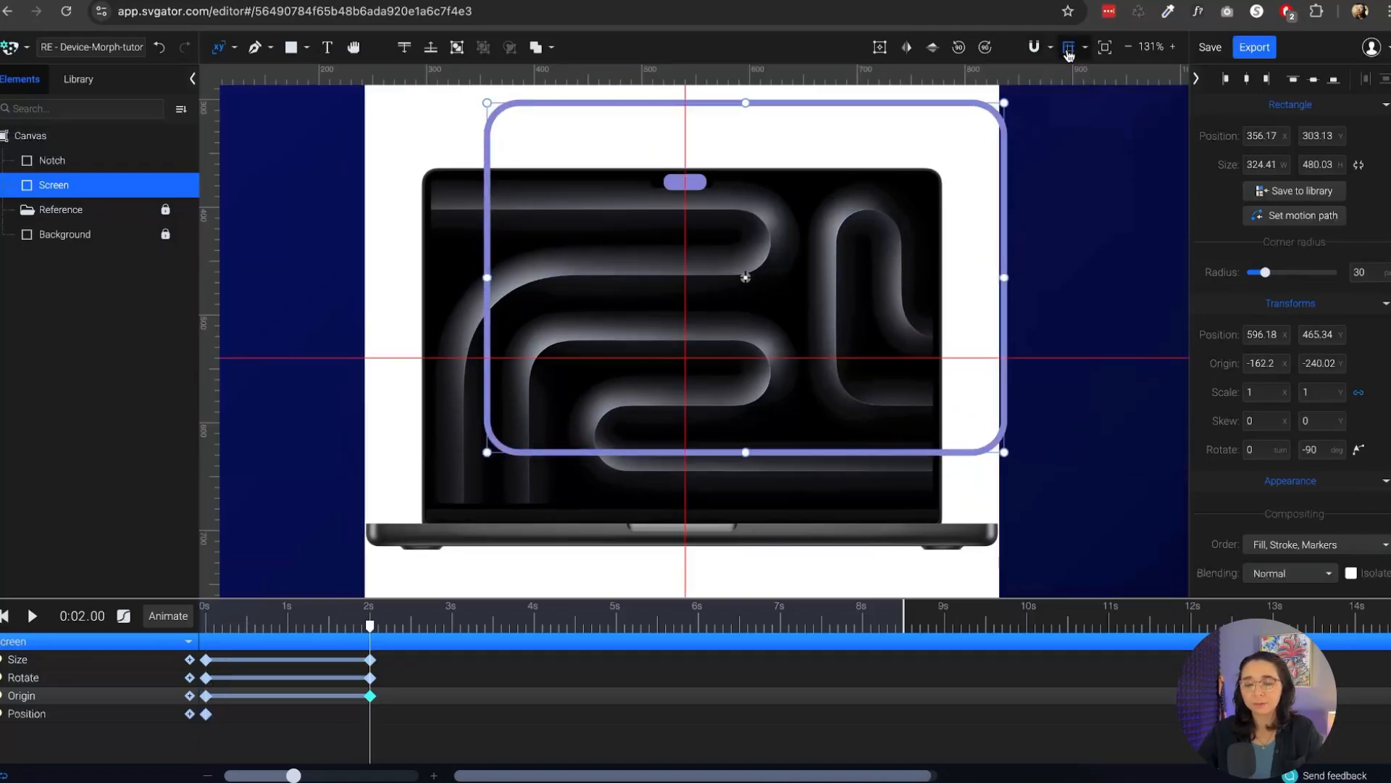
pyautogui.click(189, 713)
pyautogui.moveTo(630, 106); pyautogui.dragTo(569, 185)
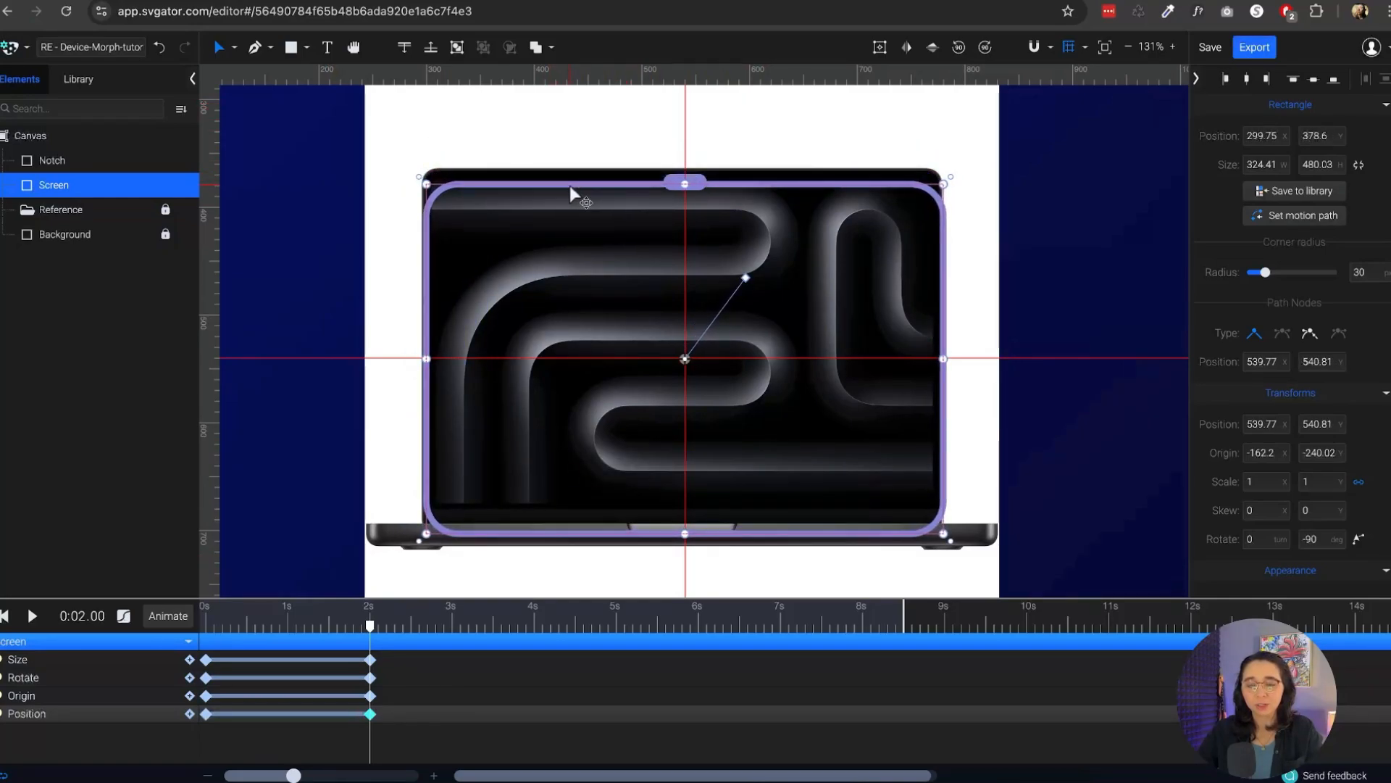
# At 0 s, select all the Screen keyframes and centre the rectangle on the canvas both horizontally and vertically, at 540, 540
pyautogui.click(206, 623)
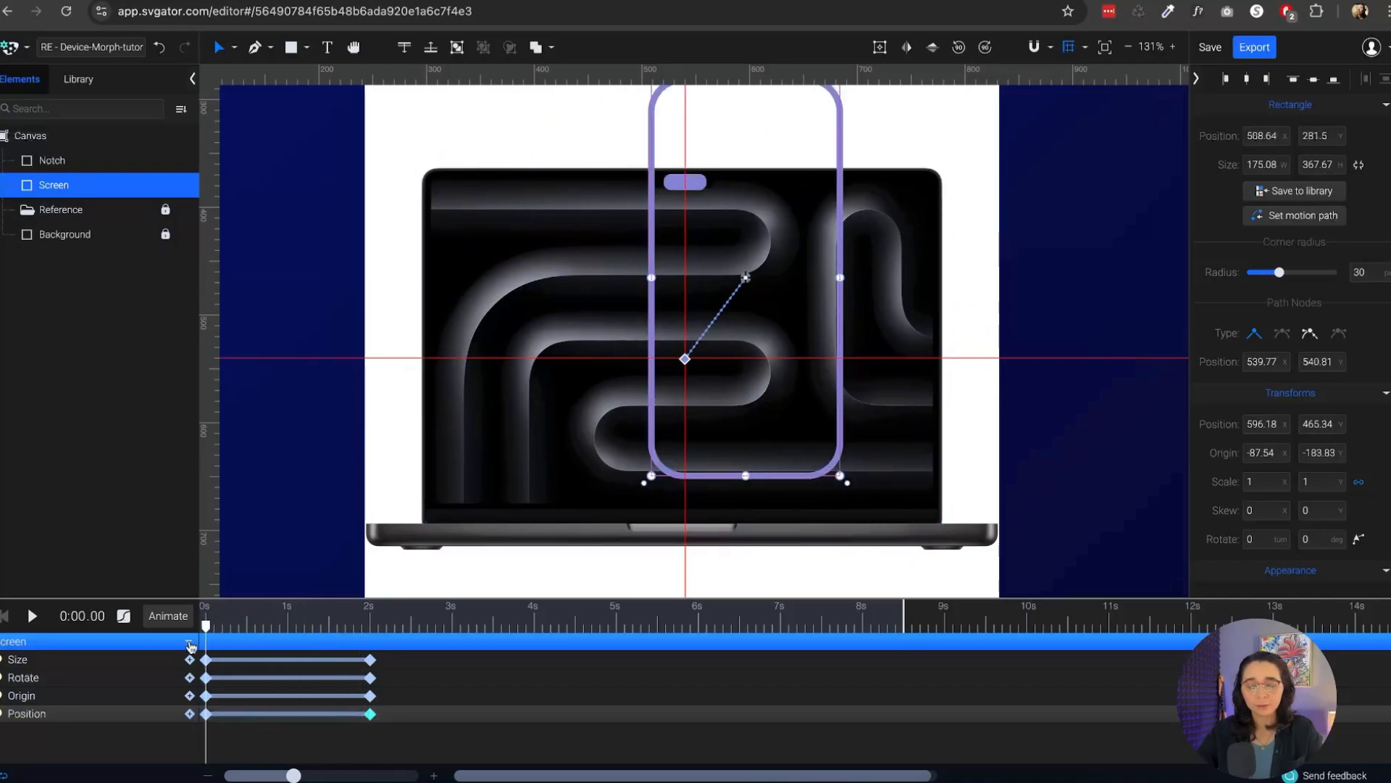
pyautogui.moveTo(188, 654); pyautogui.dragTo(237, 747)
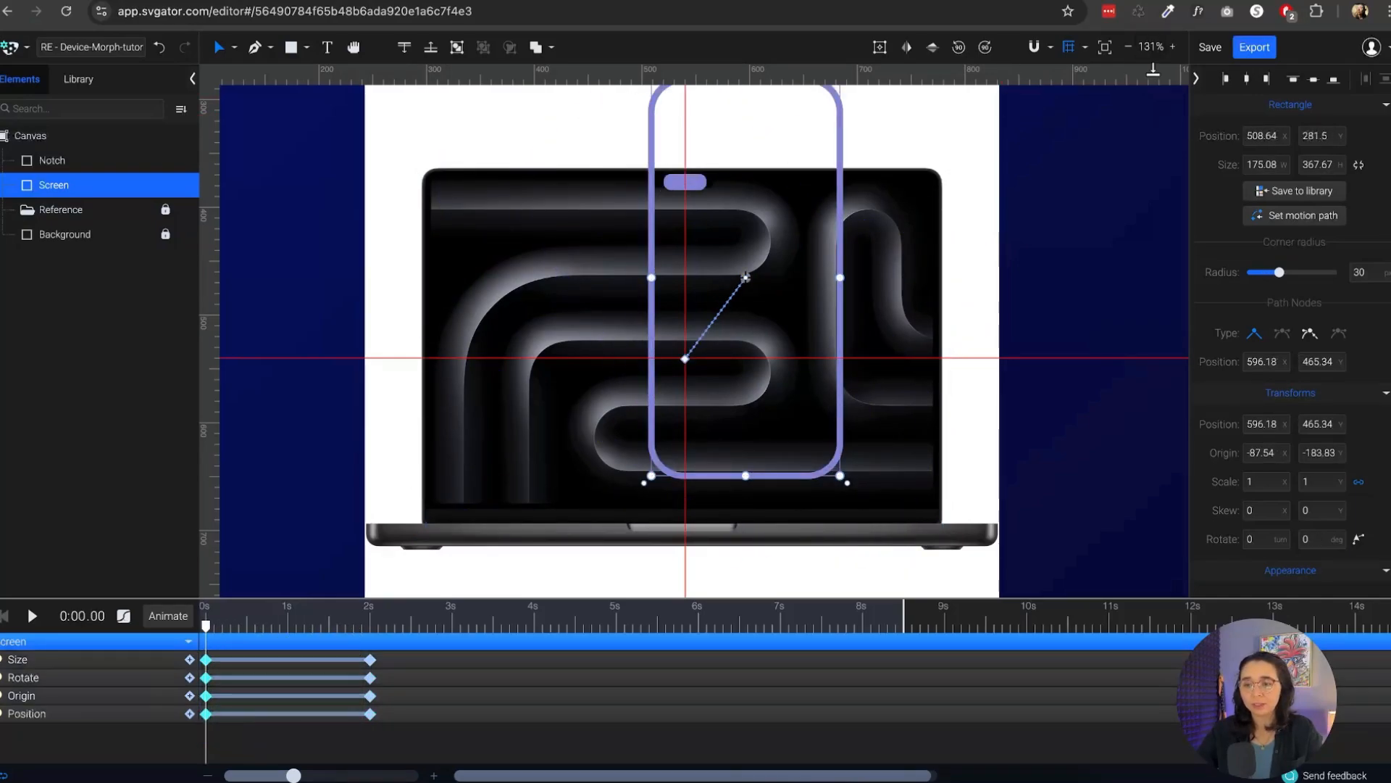
pyautogui.click(1245, 79)
pyautogui.click(1313, 79)
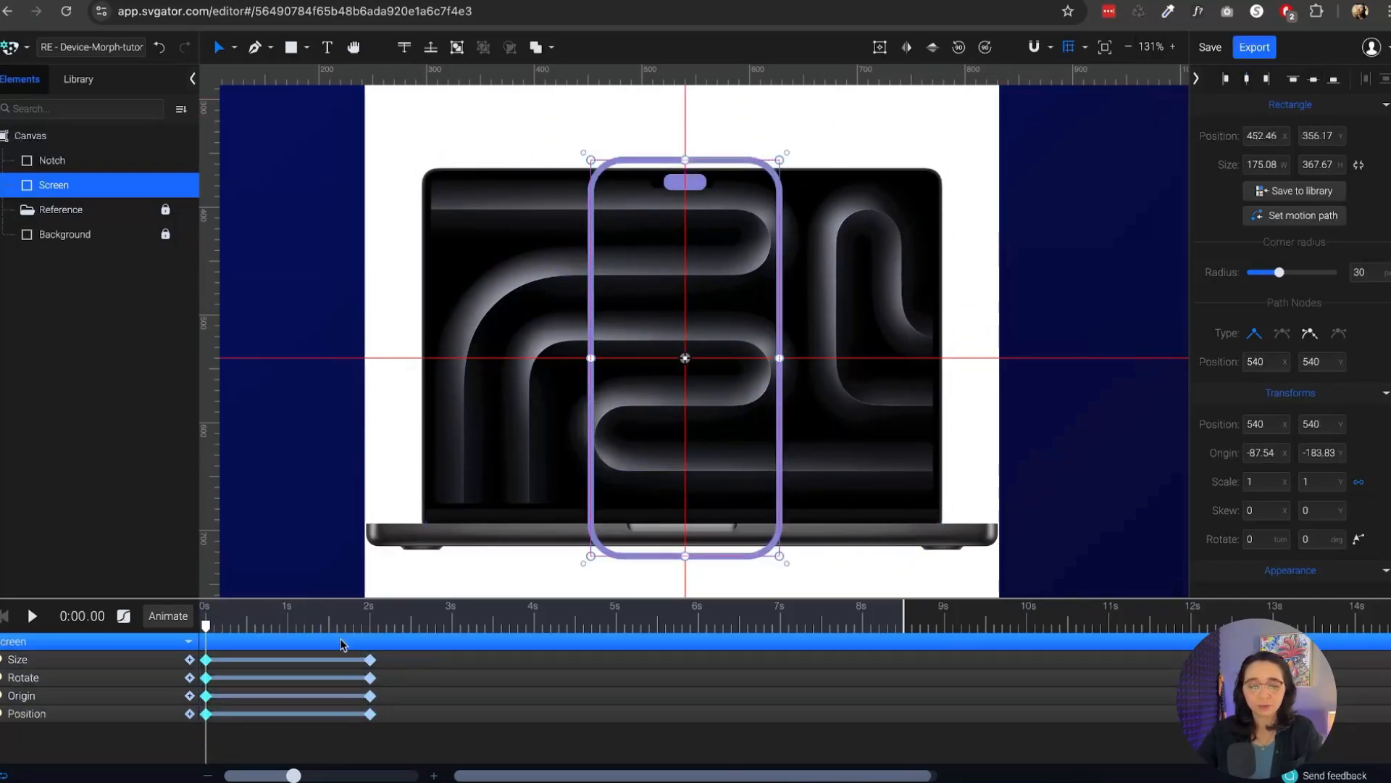
# Play back the centred phone-to-laptop rotation and return the playhead to 0 s
pyautogui.press('space')
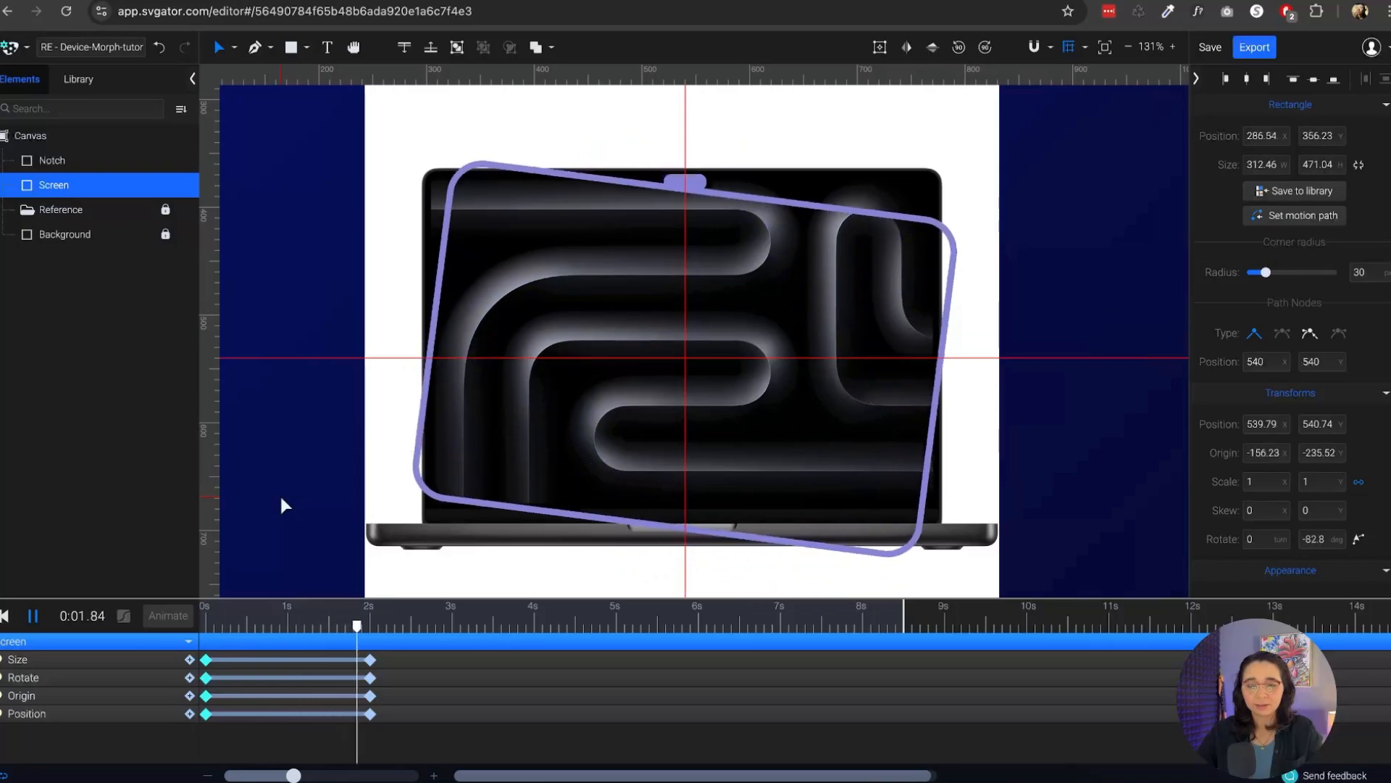
pyautogui.press('space')
pyautogui.press('space')
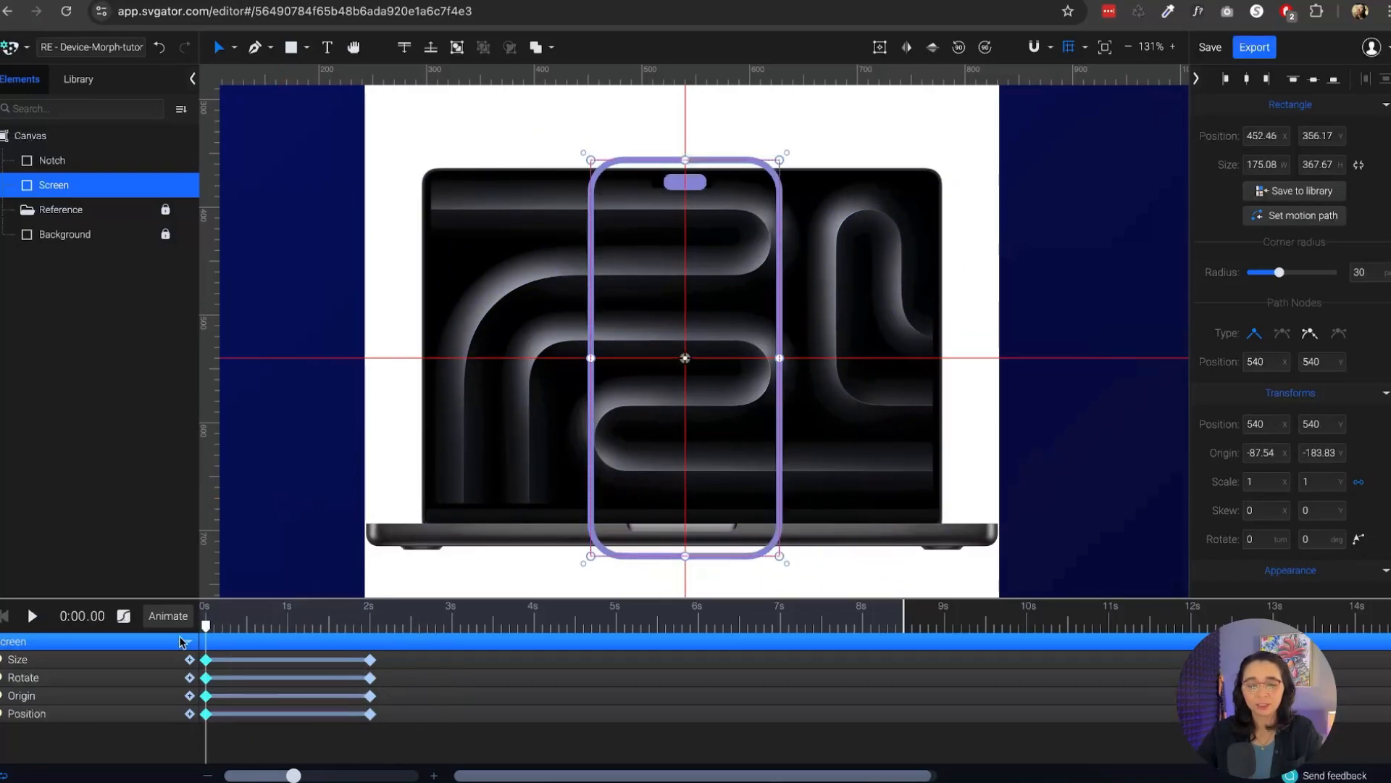
pyautogui.press('space')
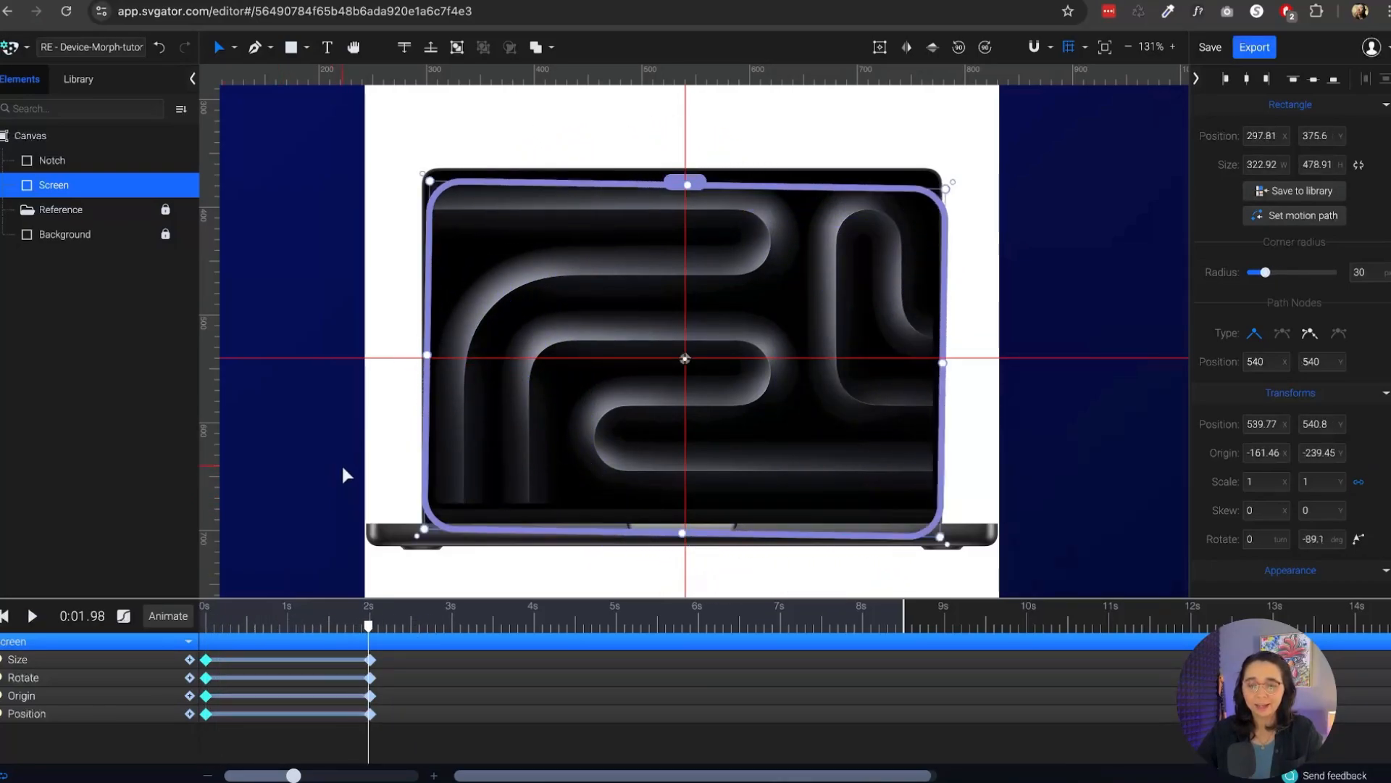
pyautogui.moveTo(368, 629); pyautogui.dragTo(206, 638)
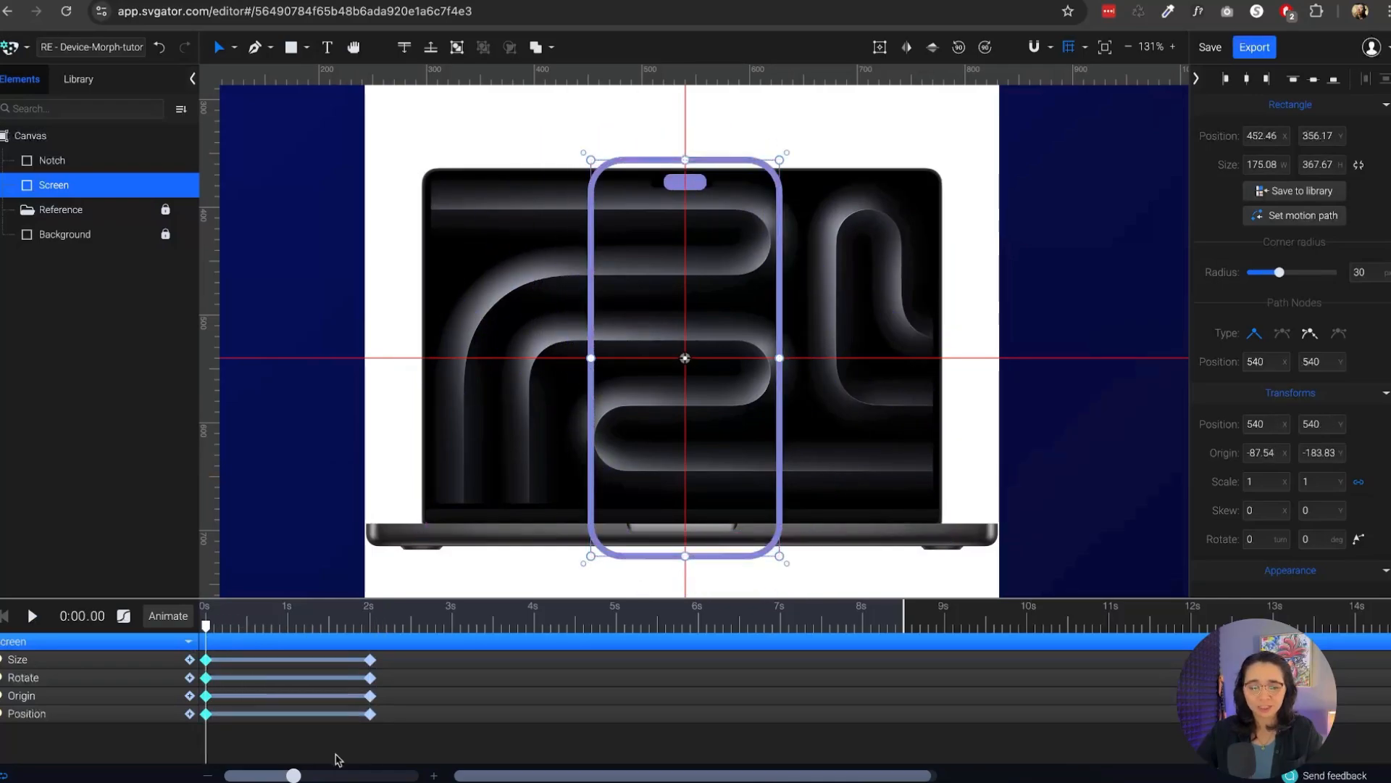
# Apply the Ease In Out Back easing to the Screen rectangle's Size animation between 0 s and 2 s
pyautogui.click(351, 749)
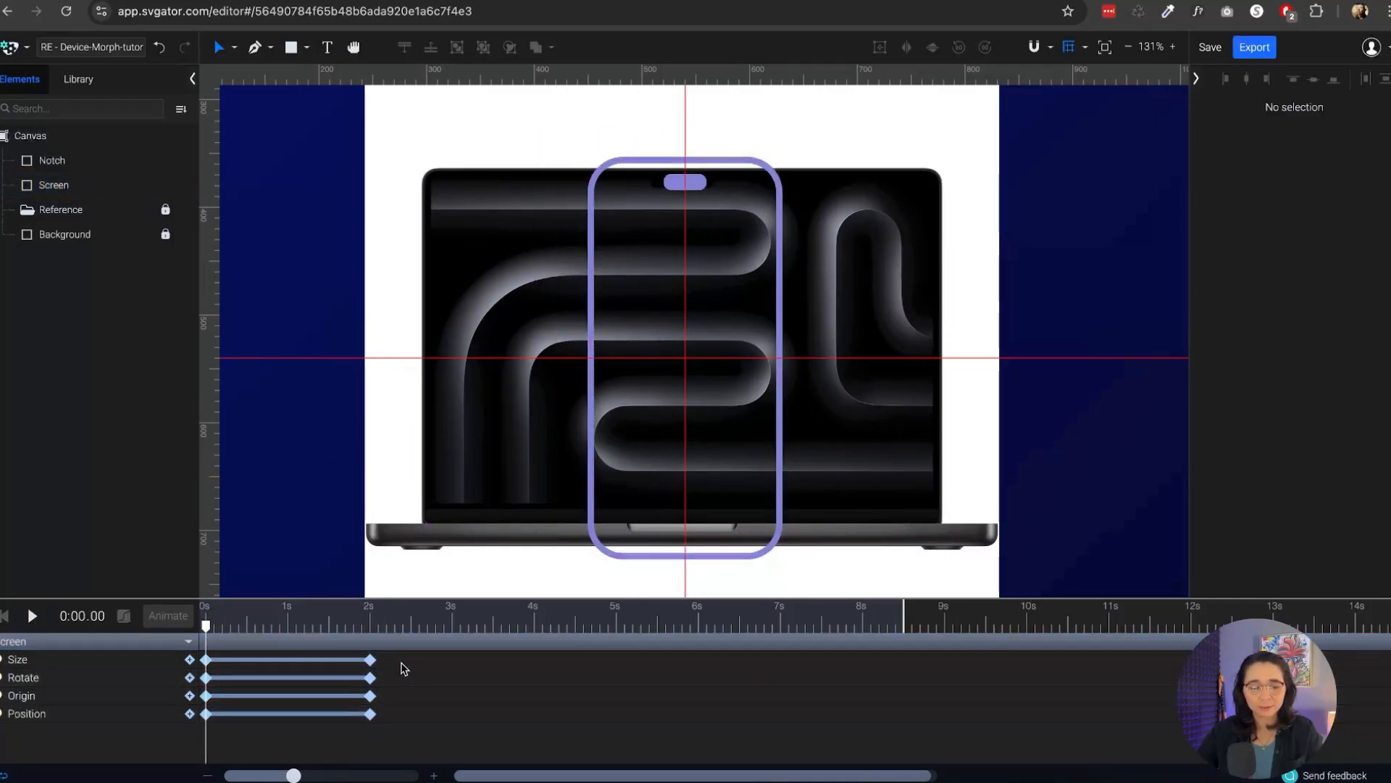
pyautogui.click(359, 659)
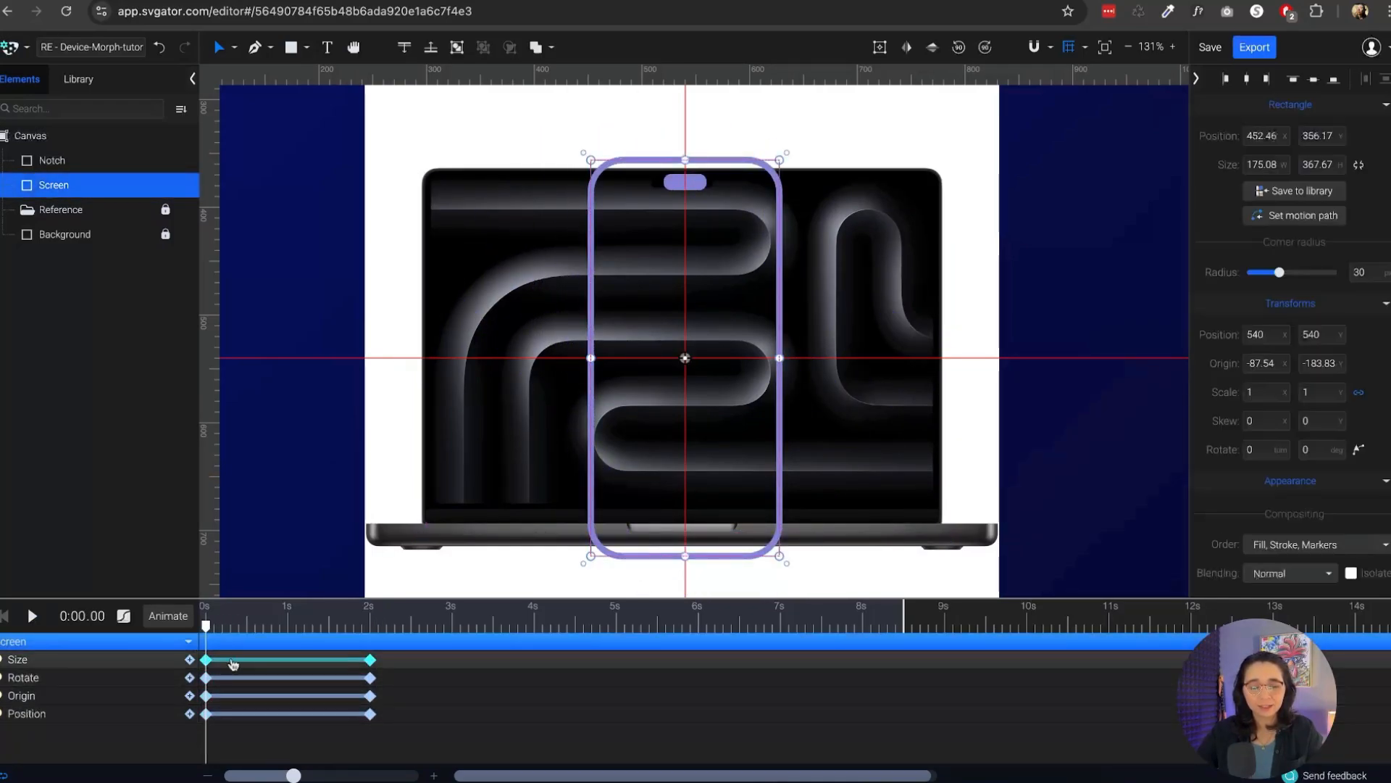
pyautogui.click(124, 617)
pyautogui.scroll(-3, 253, 508)
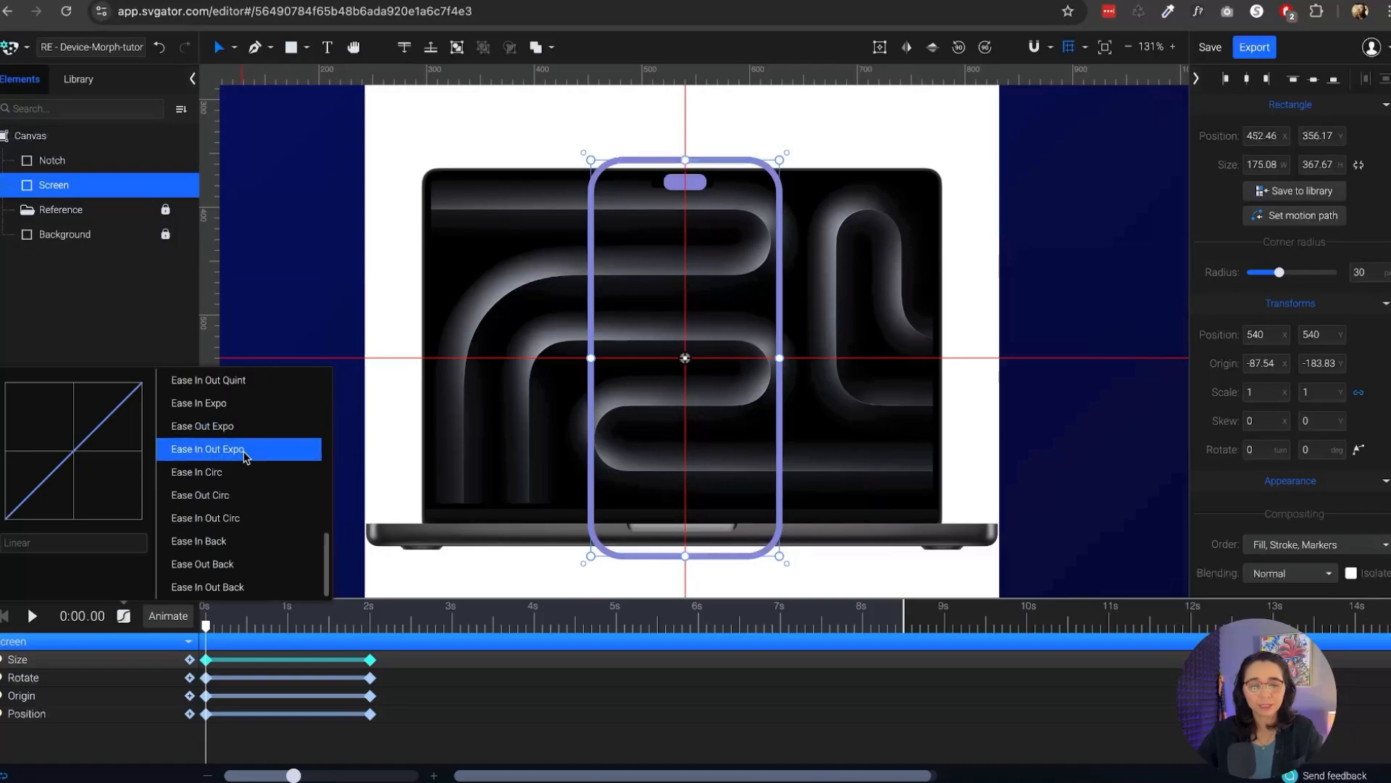
pyautogui.scroll(3, 239, 478)
pyautogui.scroll(-5, 239, 507)
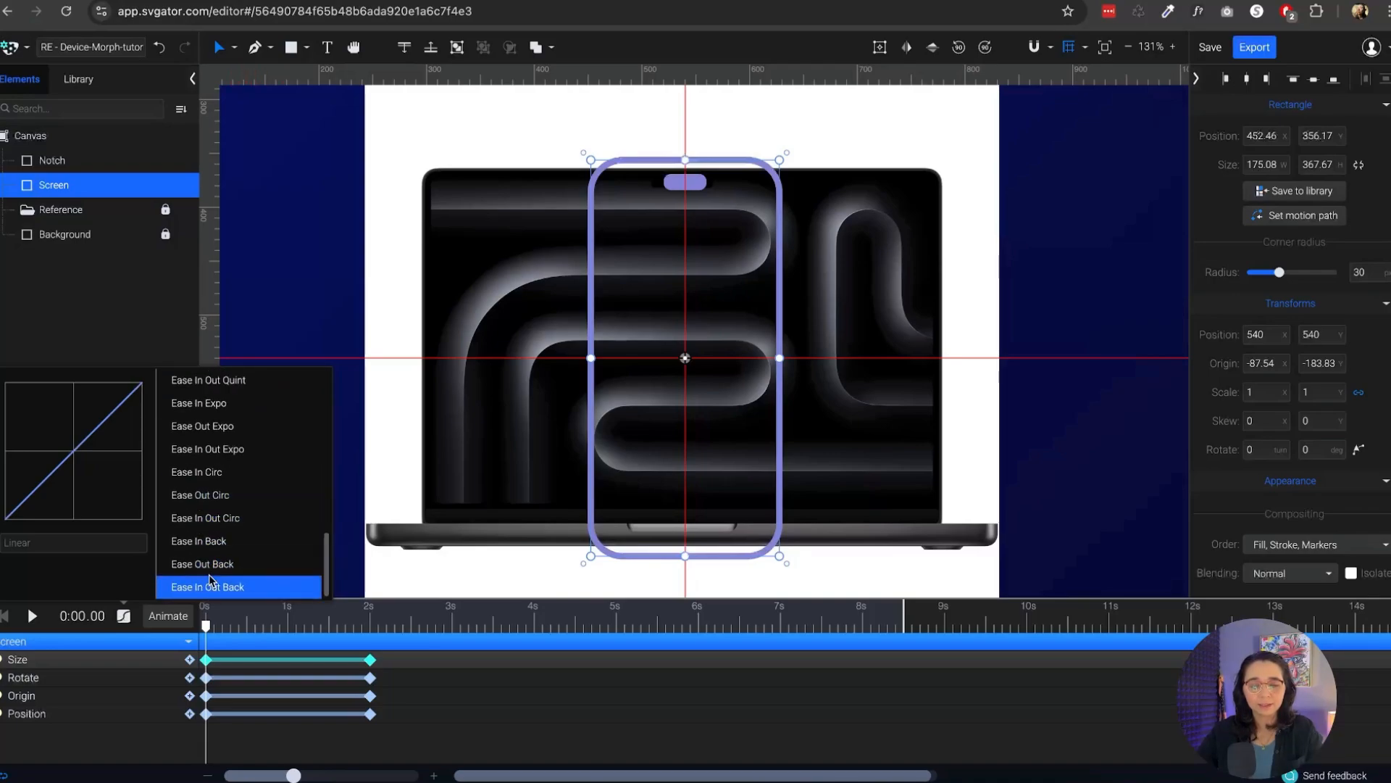
pyautogui.click(230, 588)
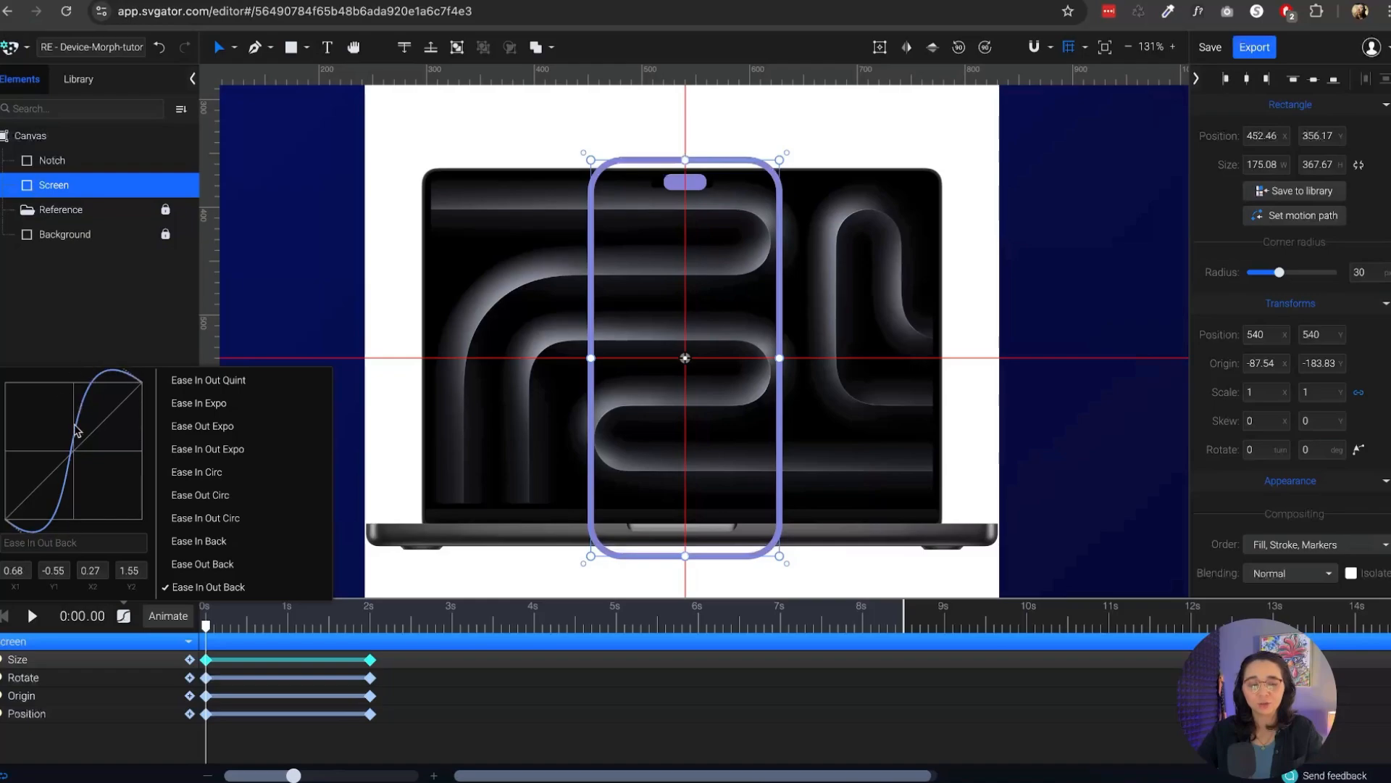
# Play back the transition with the eased Size animation and return the playhead to 0 s
pyautogui.click(203, 627)
pyautogui.press('space')
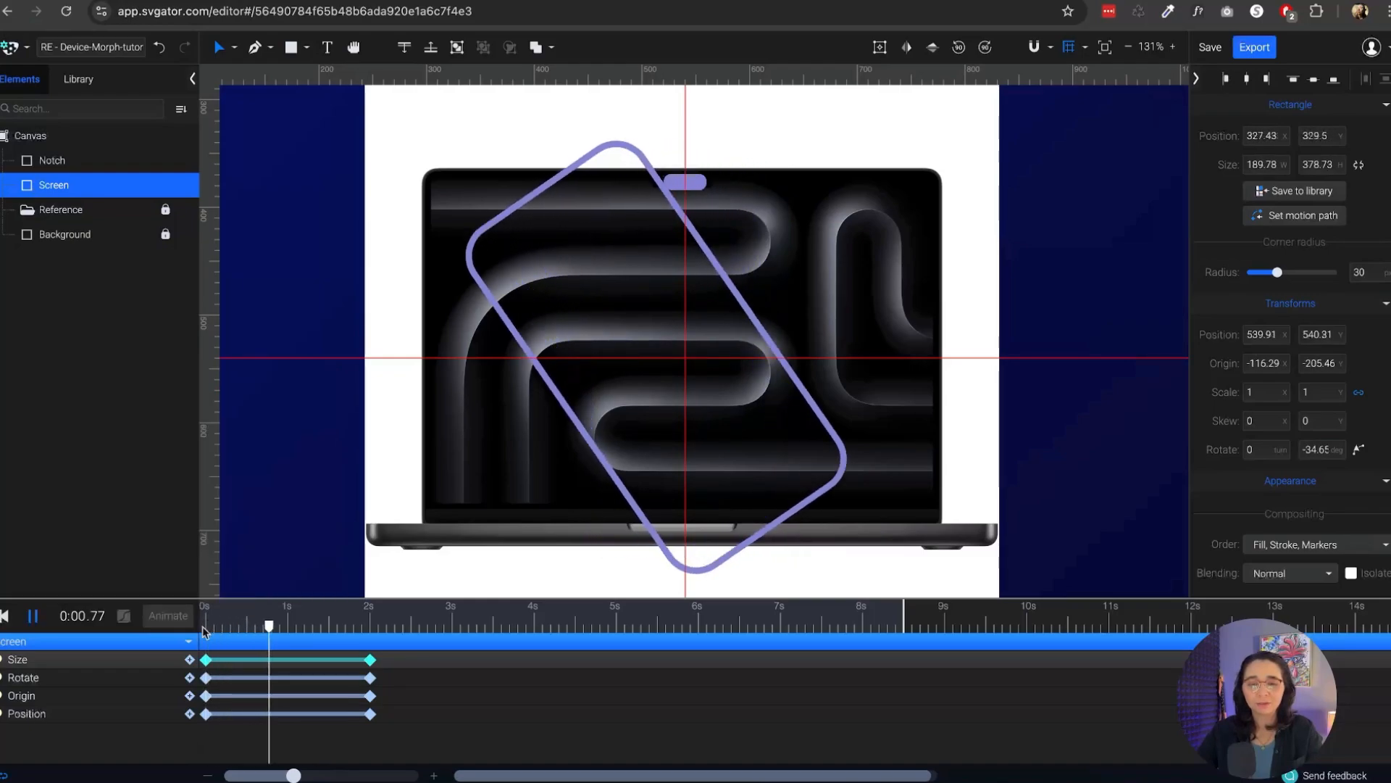
pyautogui.click(383, 624)
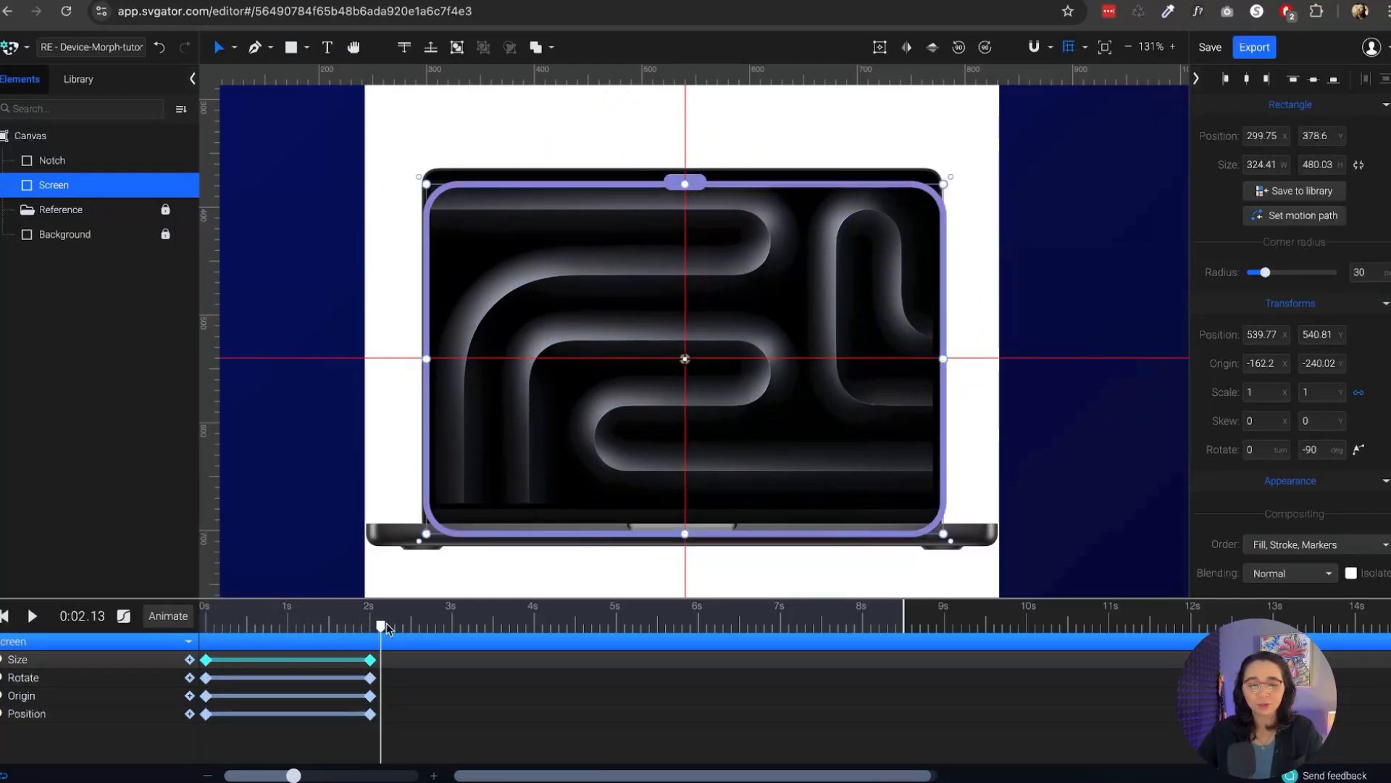
pyautogui.press('space')
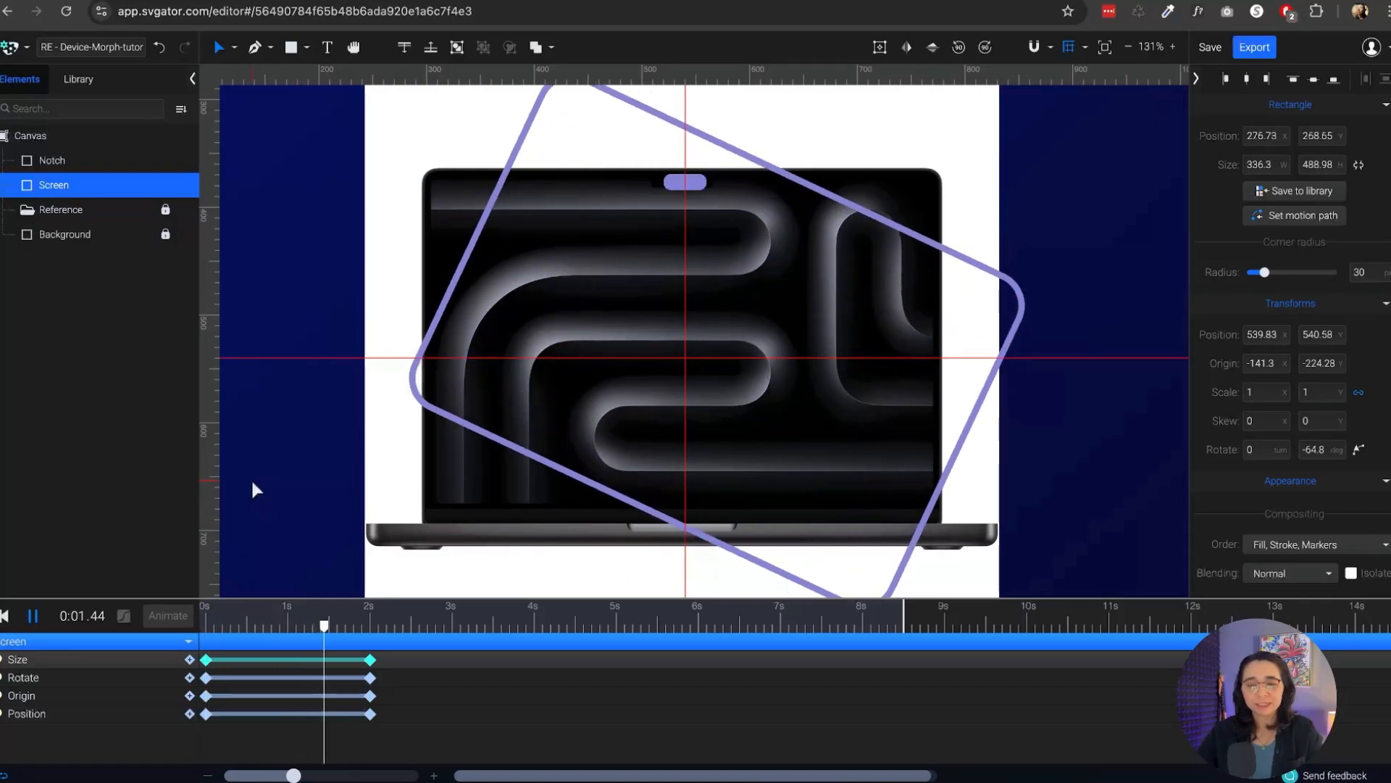
pyautogui.press('space')
pyautogui.moveTo(362, 627); pyautogui.dragTo(205, 628)
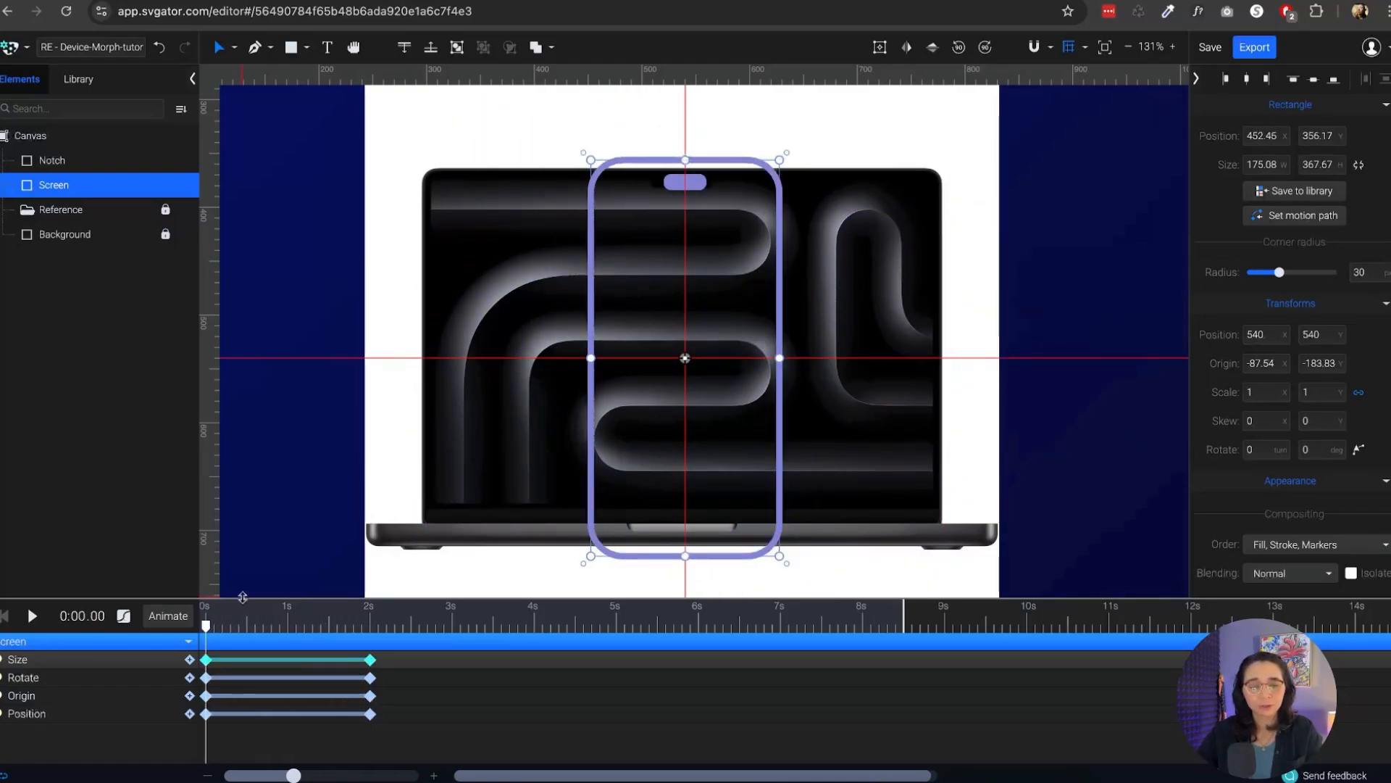
# Hide the Reference folder, clear the selection, and turn off the rulers and guides
pyautogui.click(184, 209)
pyautogui.click(896, 200)
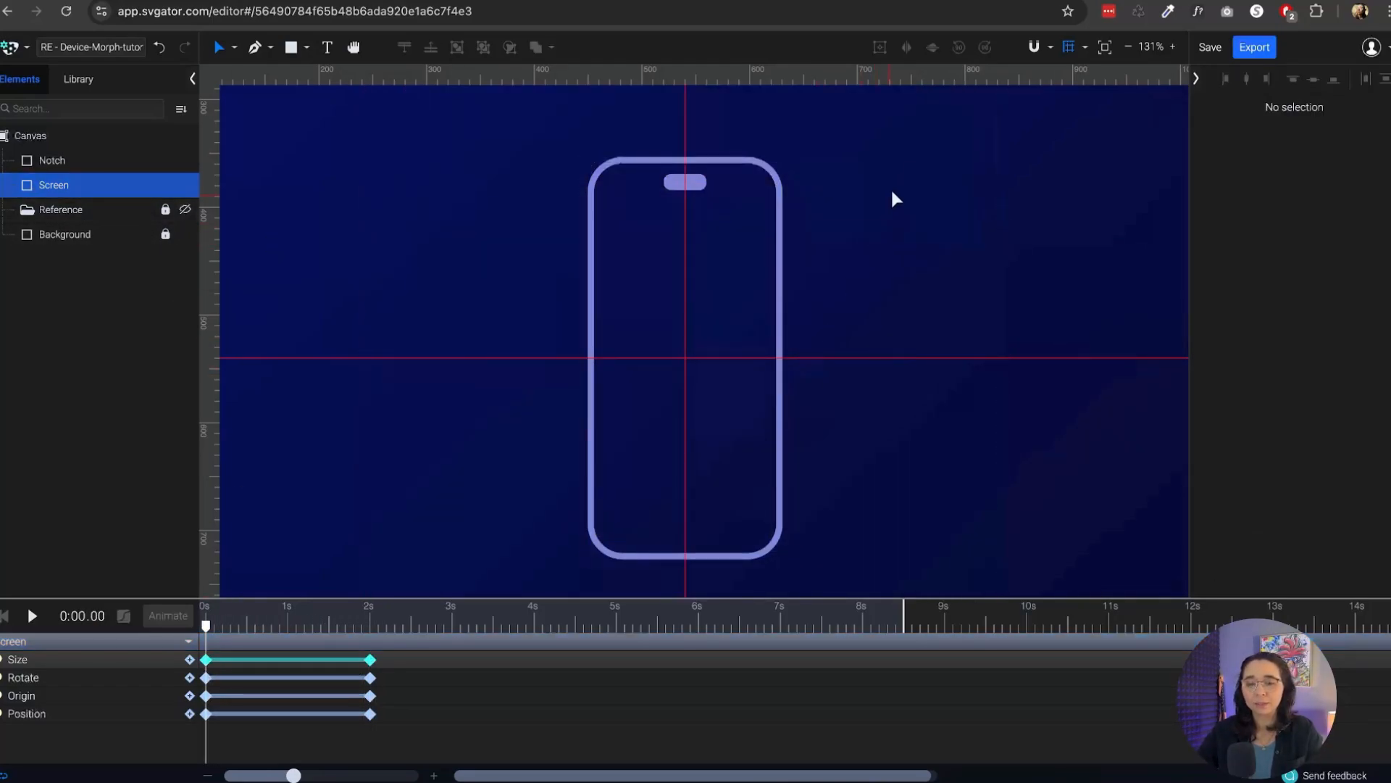
pyautogui.click(1070, 47)
# Try to widen the Notch by its side with the Transform tool, and undo the change
pyautogui.scroll(10, 487, 273)
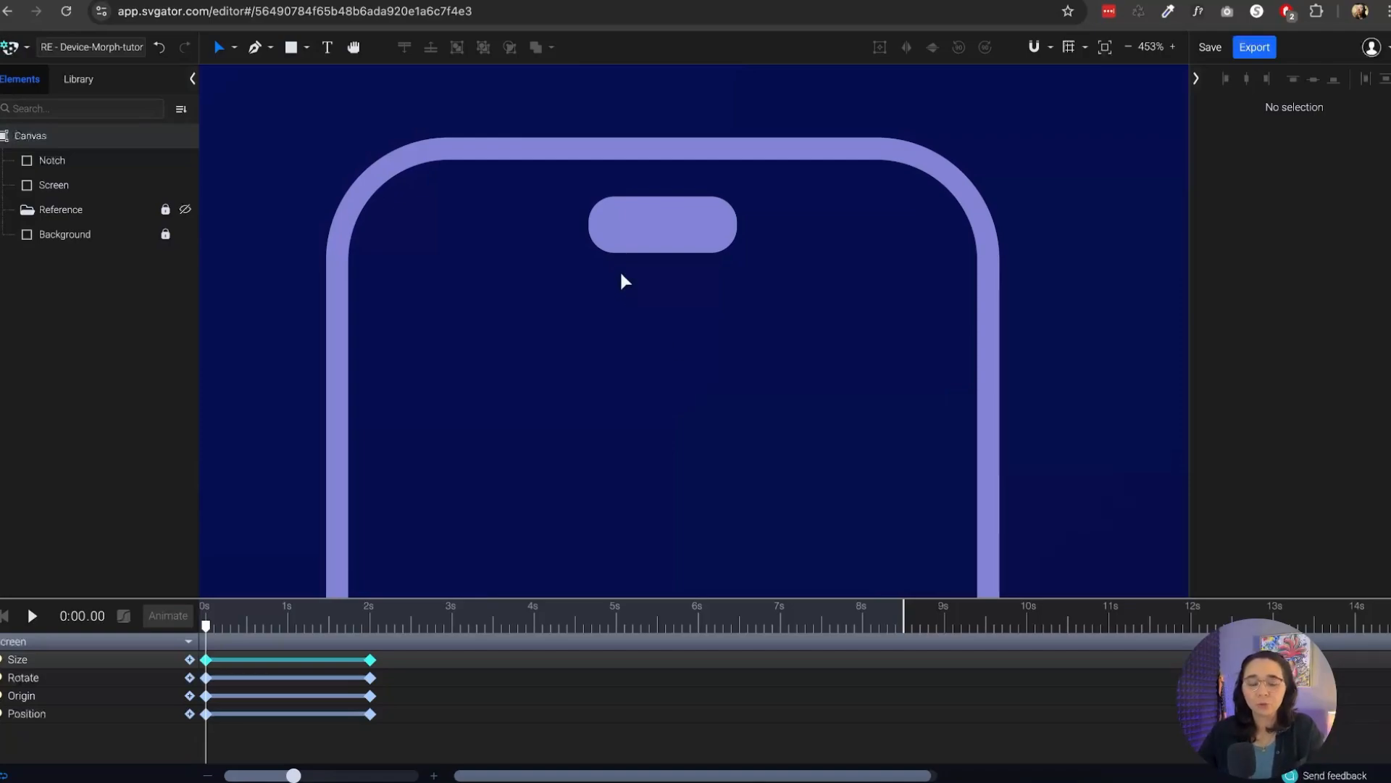
pyautogui.click(653, 228)
pyautogui.scroll(1, 636, 227)
pyautogui.scroll(10, 636, 227)
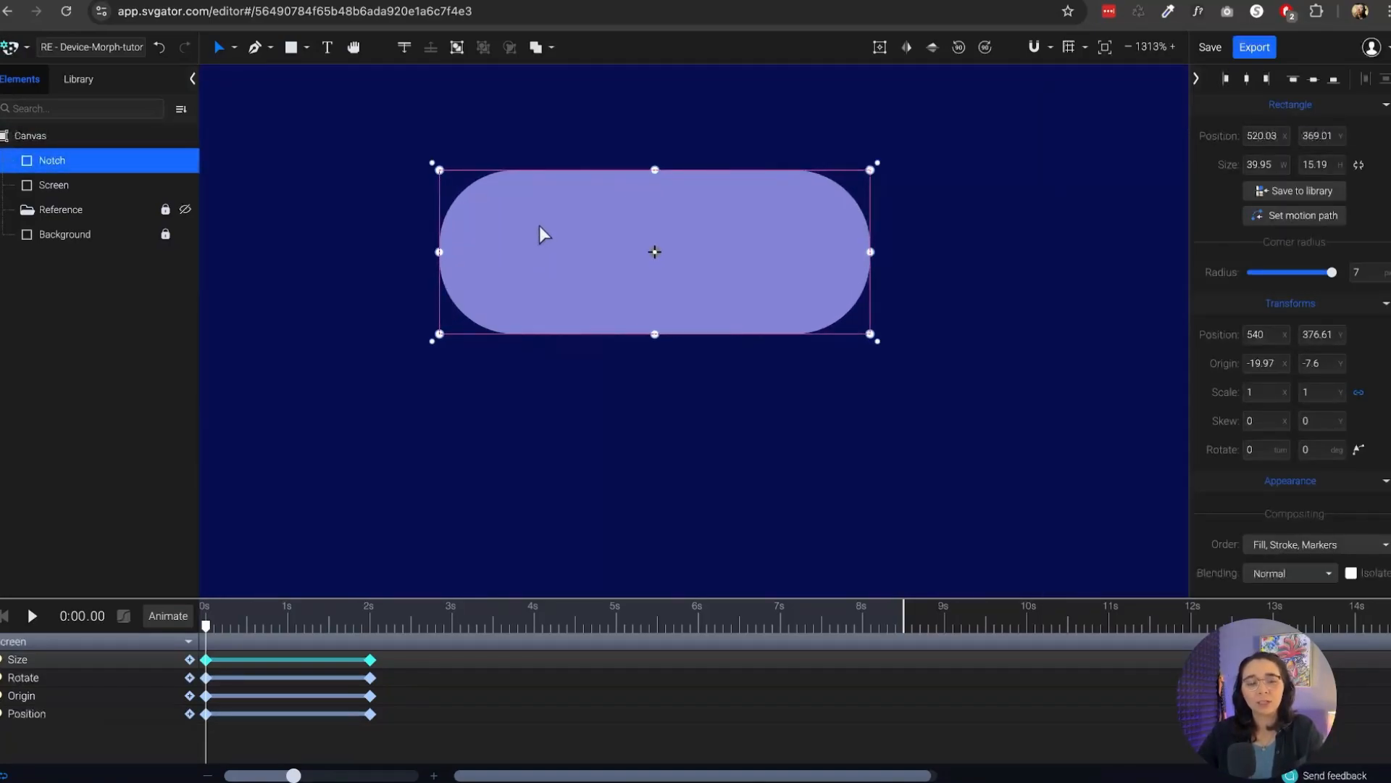
pyautogui.moveTo(440, 254); pyautogui.dragTo(380, 257)
pyautogui.click(509, 388)
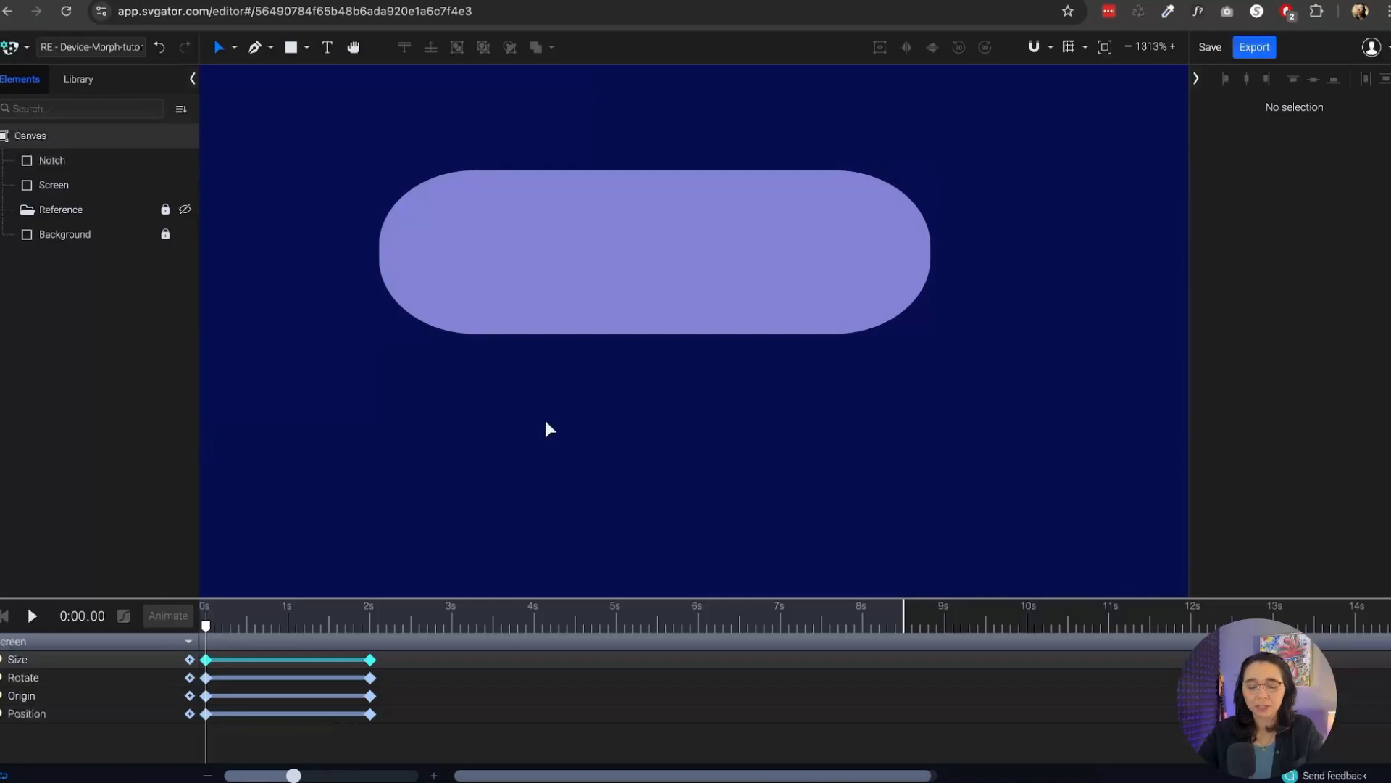
pyautogui.click(505, 255)
pyautogui.hotkey('ctrl', 'z')
pyautogui.click(628, 416)
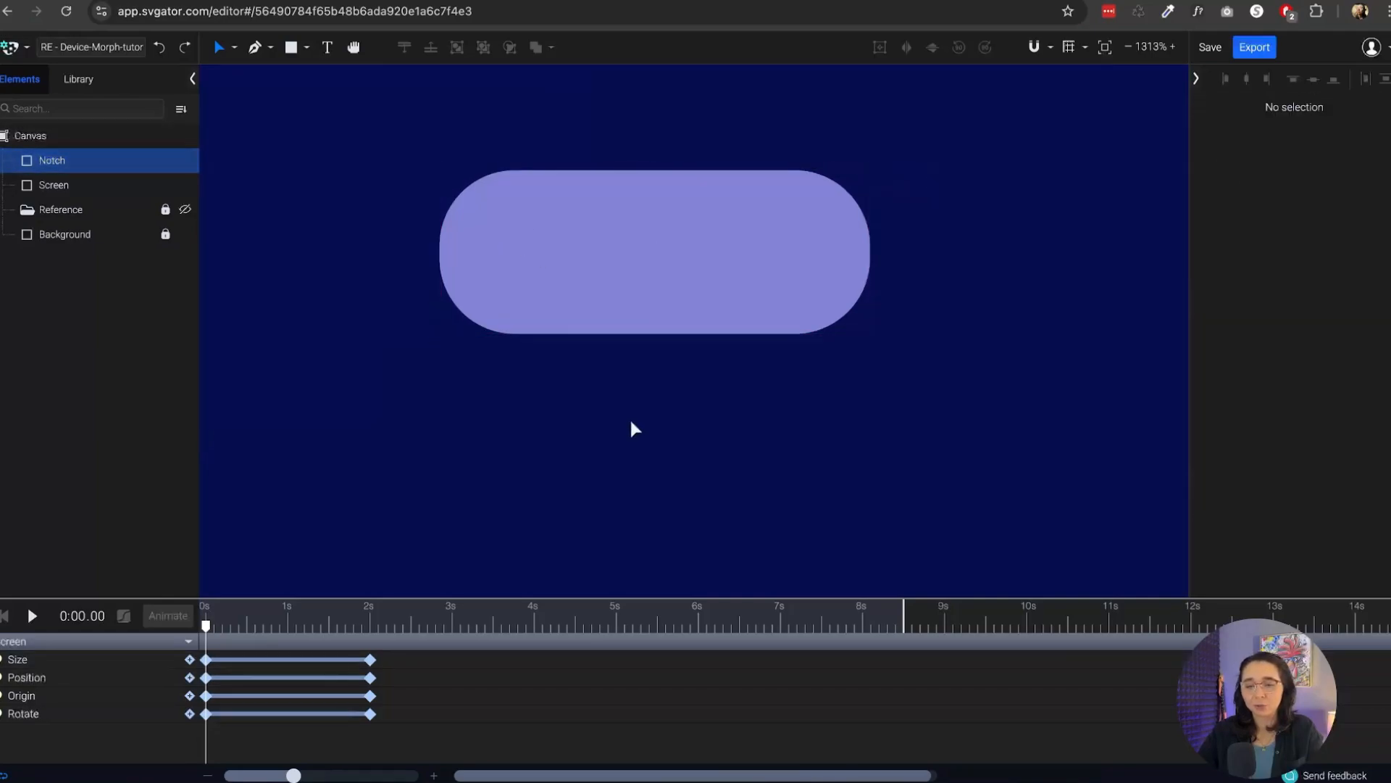
# Select the Notch and turn the rulers and guides back on
pyautogui.click(599, 257)
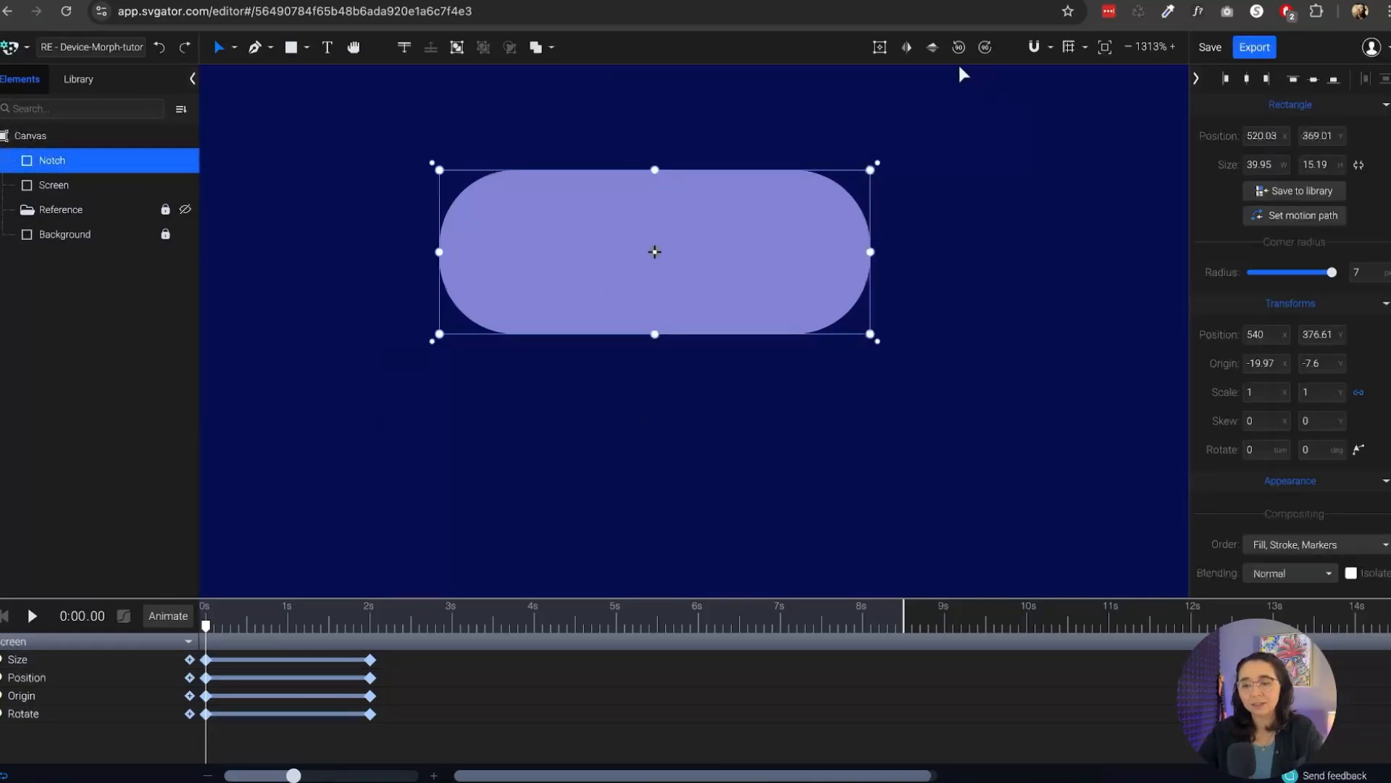
pyautogui.click(1069, 47)
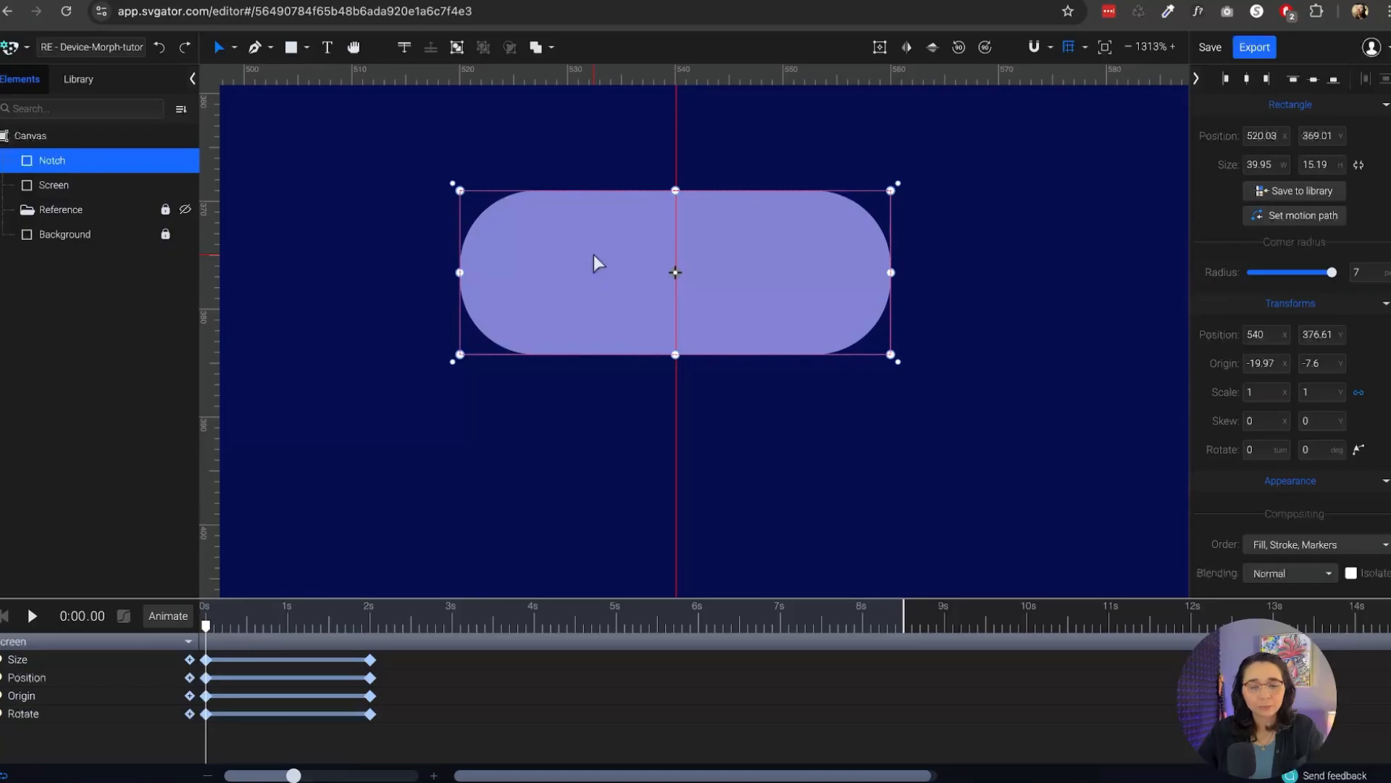
pyautogui.rightClick(528, 236)
pyautogui.click(491, 272)
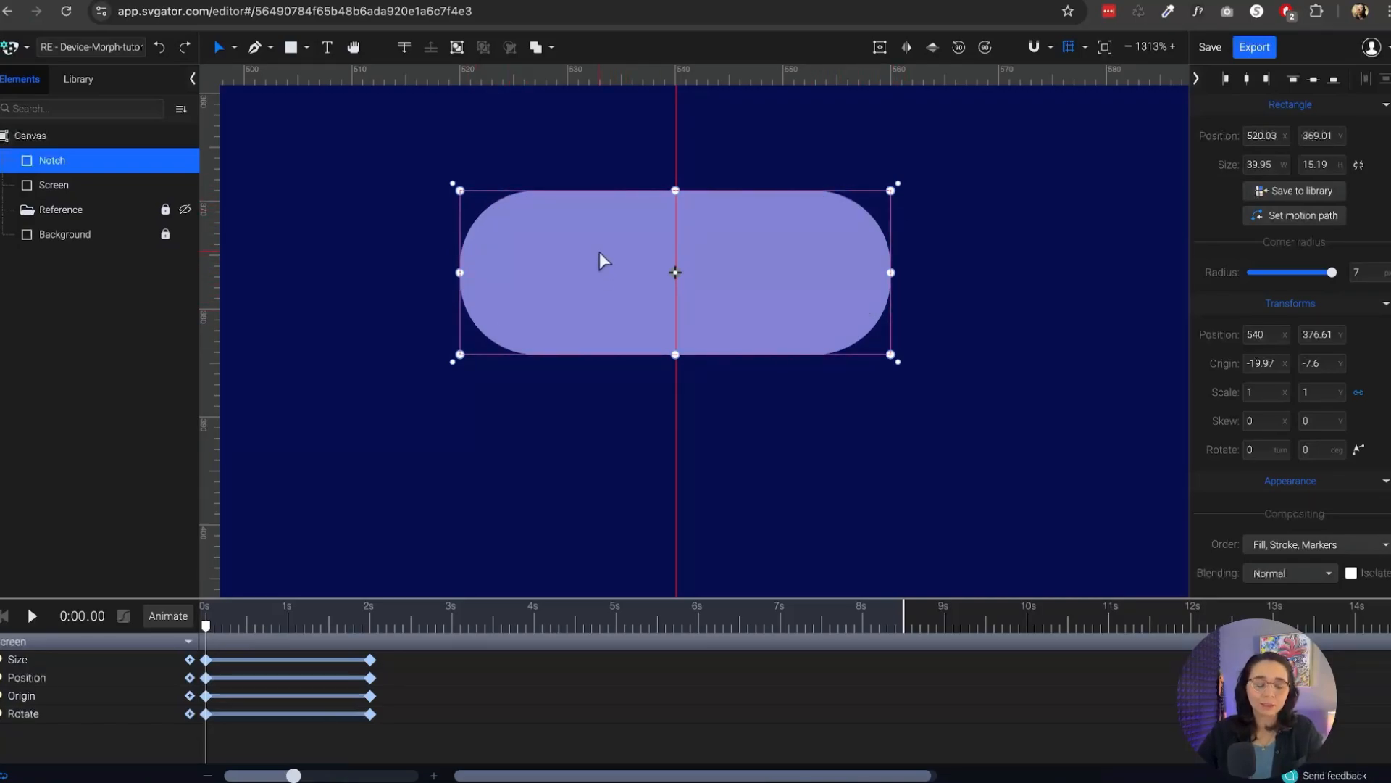
# Convert the Notch rectangle to a path and add a Morph animator to it at 0 s
pyautogui.click(171, 619)
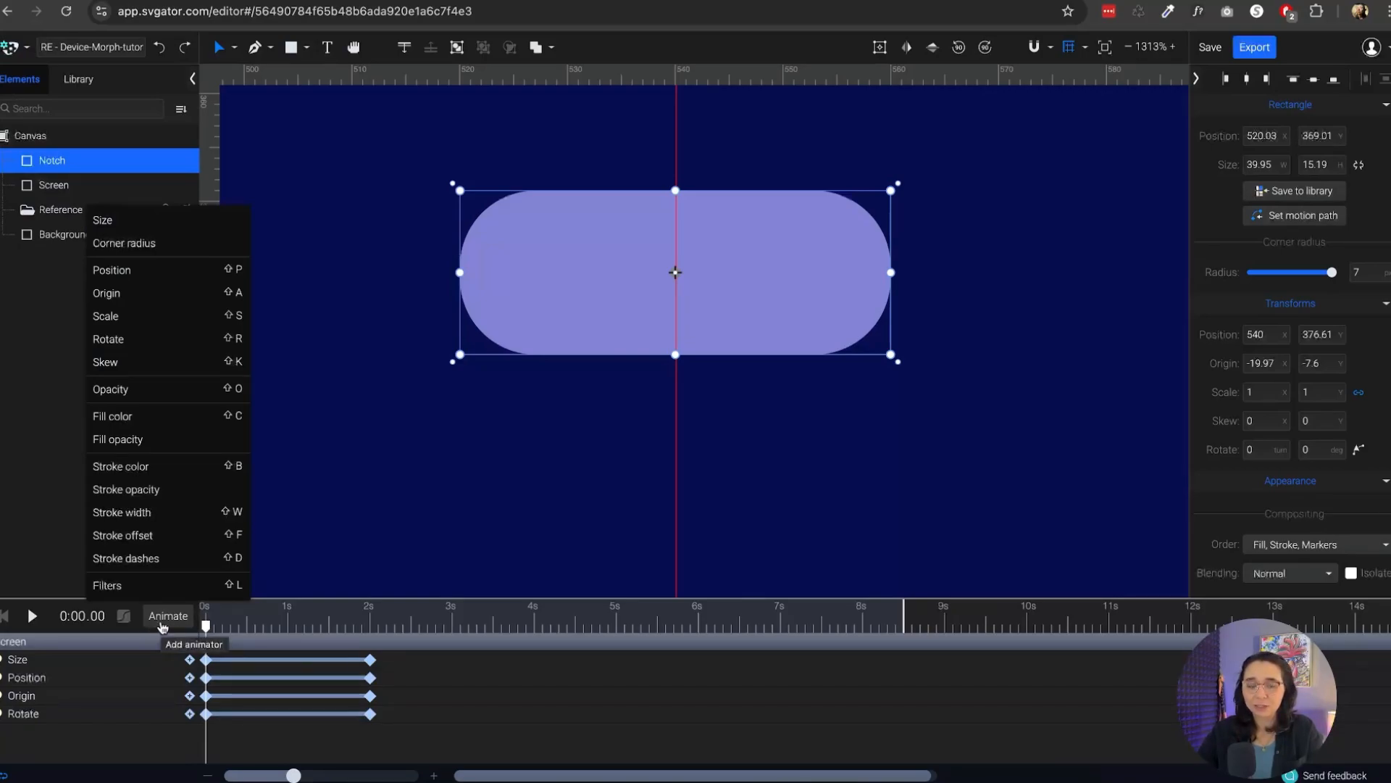
pyautogui.rightClick(530, 231)
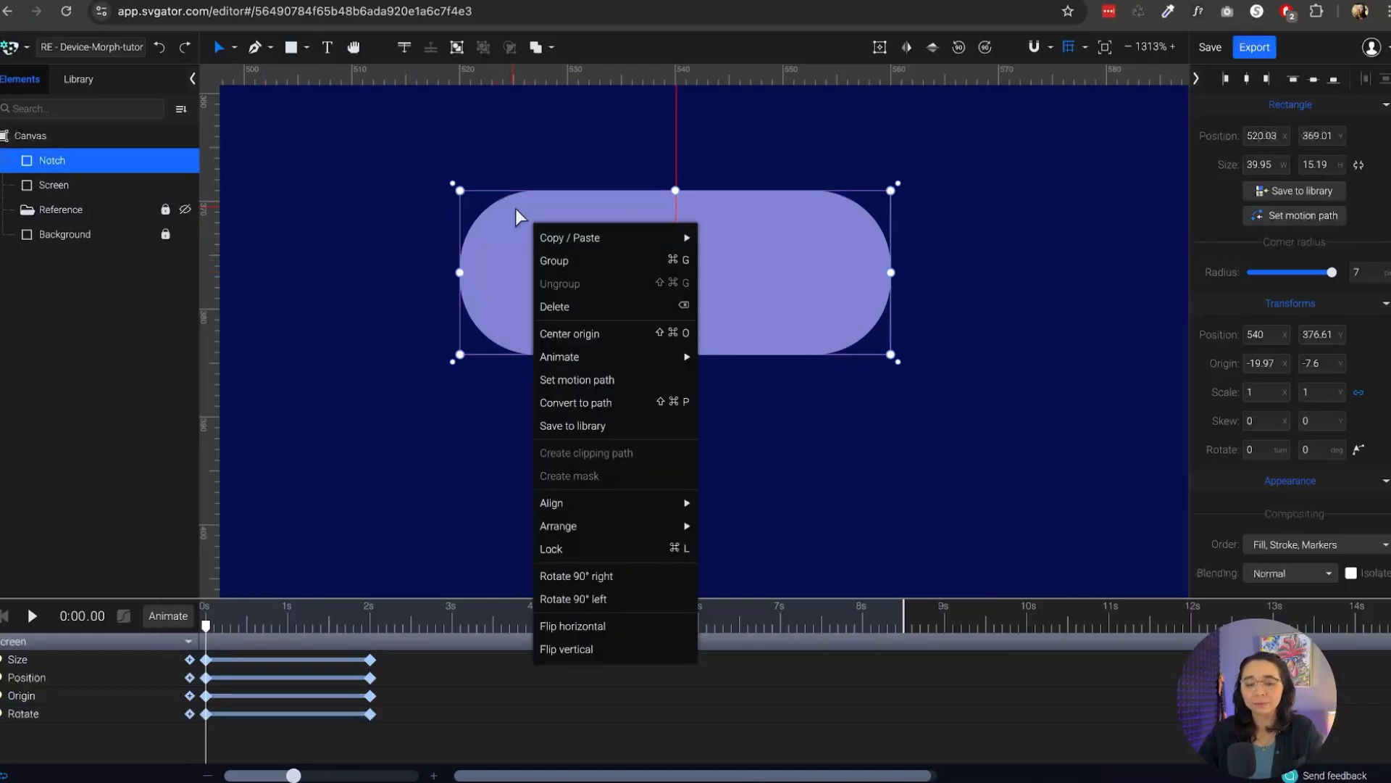
pyautogui.click(602, 411)
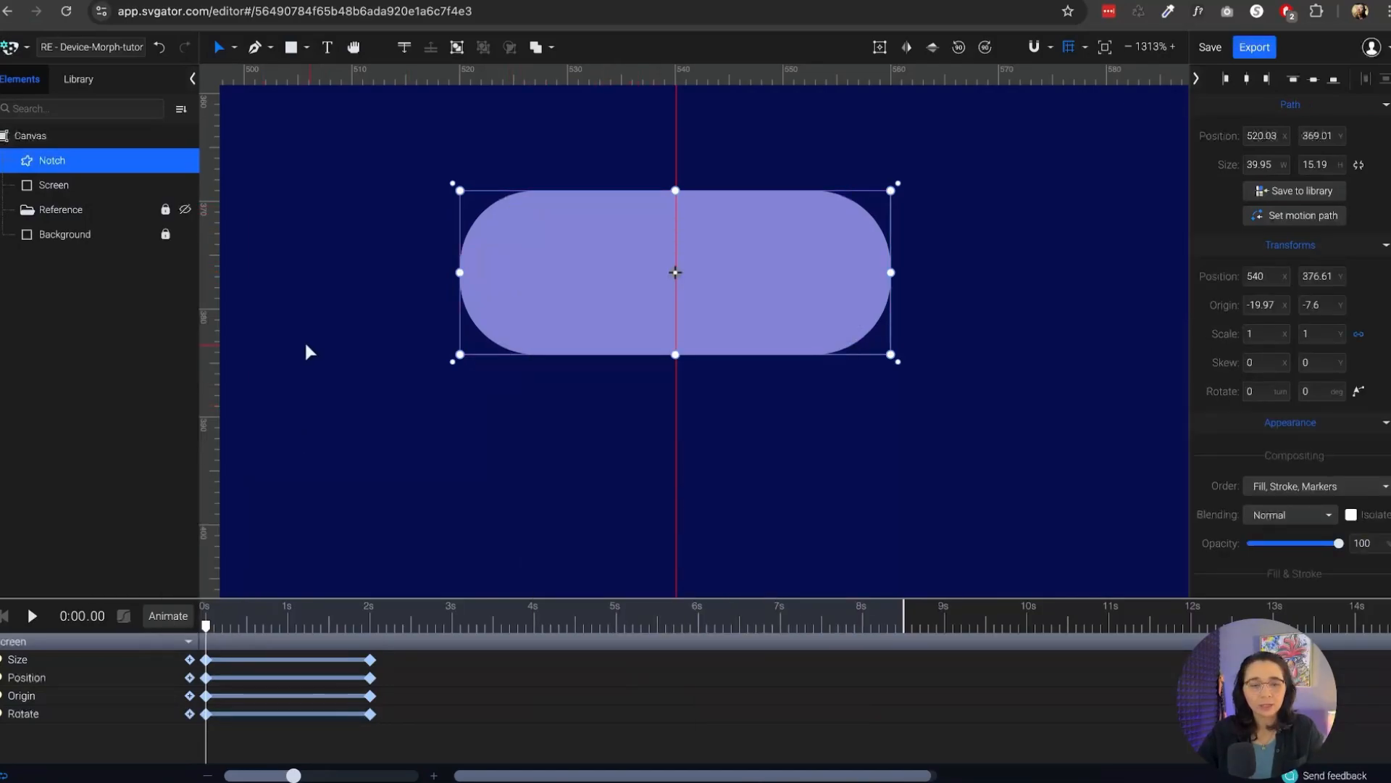
pyautogui.click(176, 623)
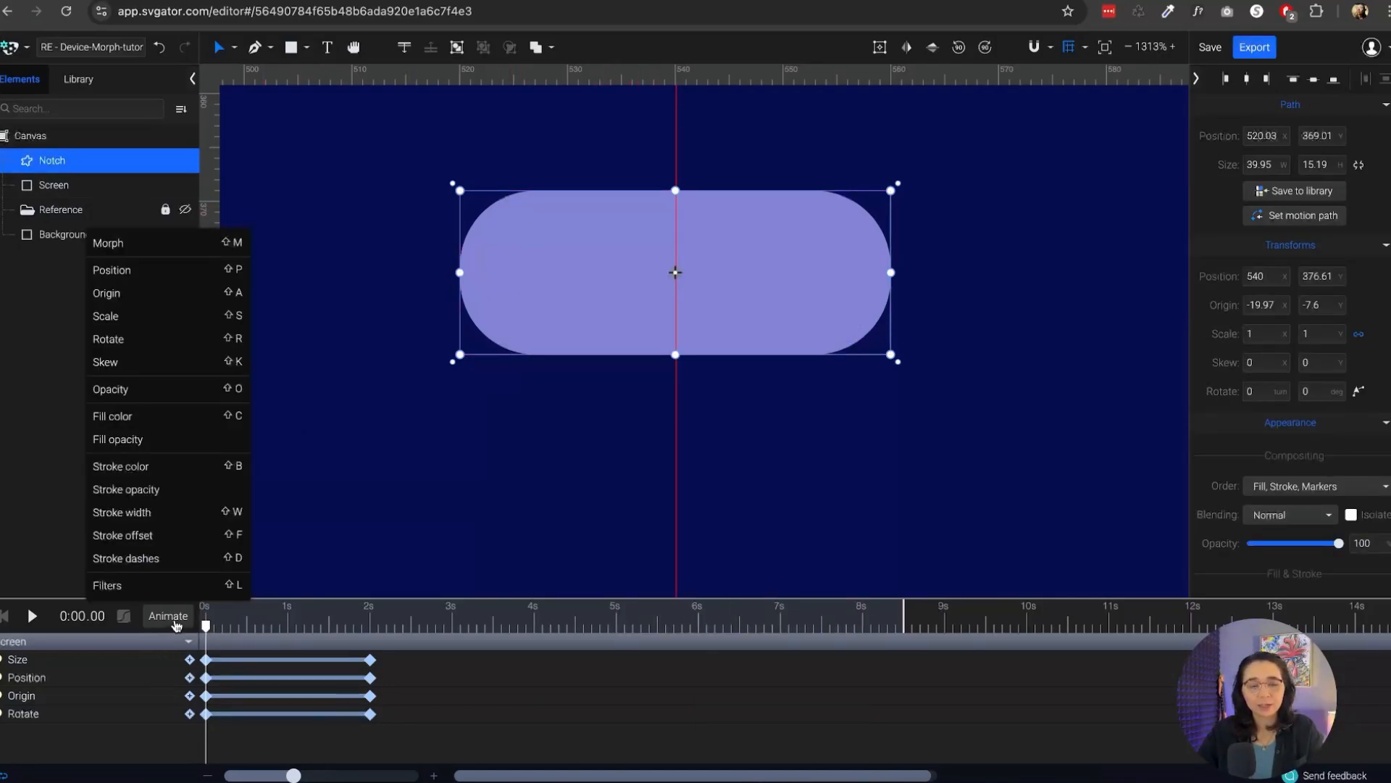
pyautogui.click(141, 244)
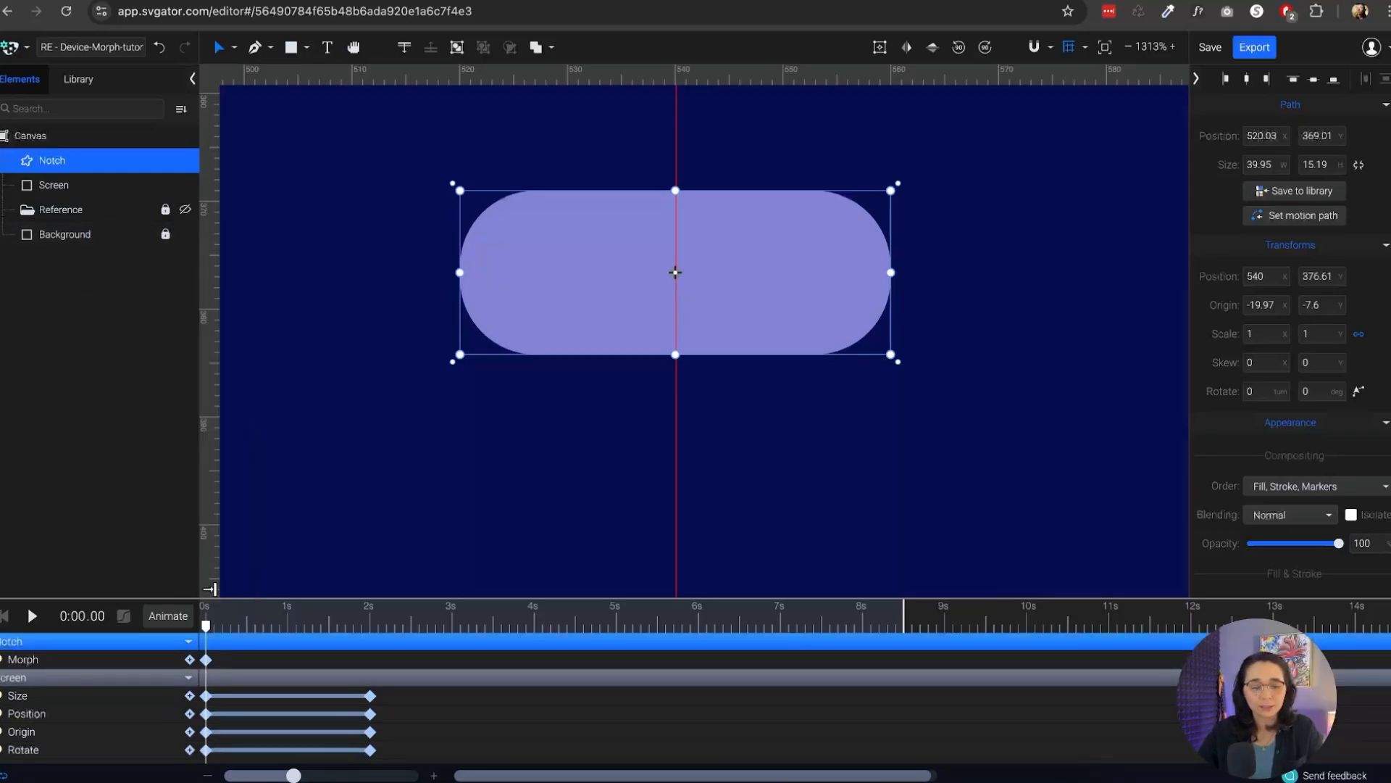
# At 1 s, extend the Notch's four left nodes outward to a new vertical guide at about X 510, making it about 50 wide
pyautogui.moveTo(206, 627); pyautogui.dragTo(292, 655)
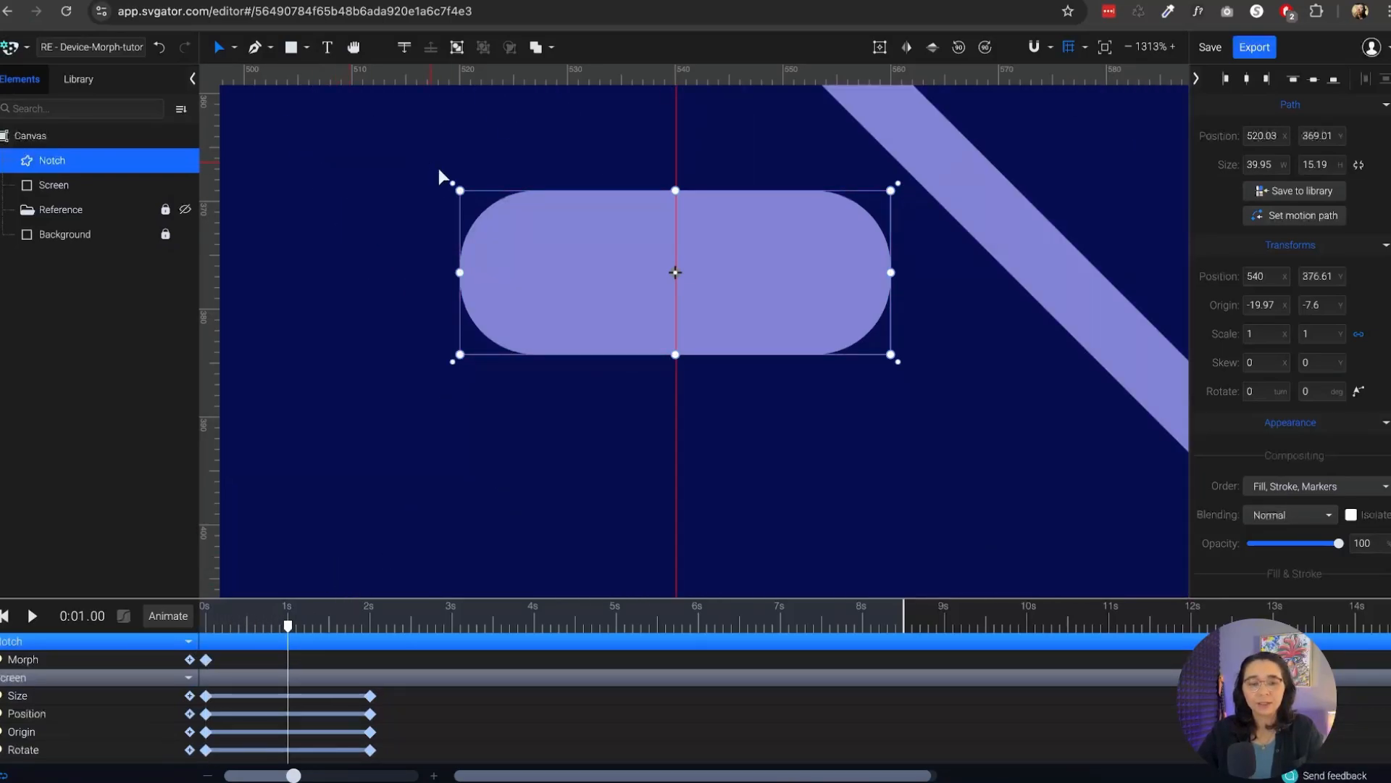
pyautogui.doubleClick(532, 266)
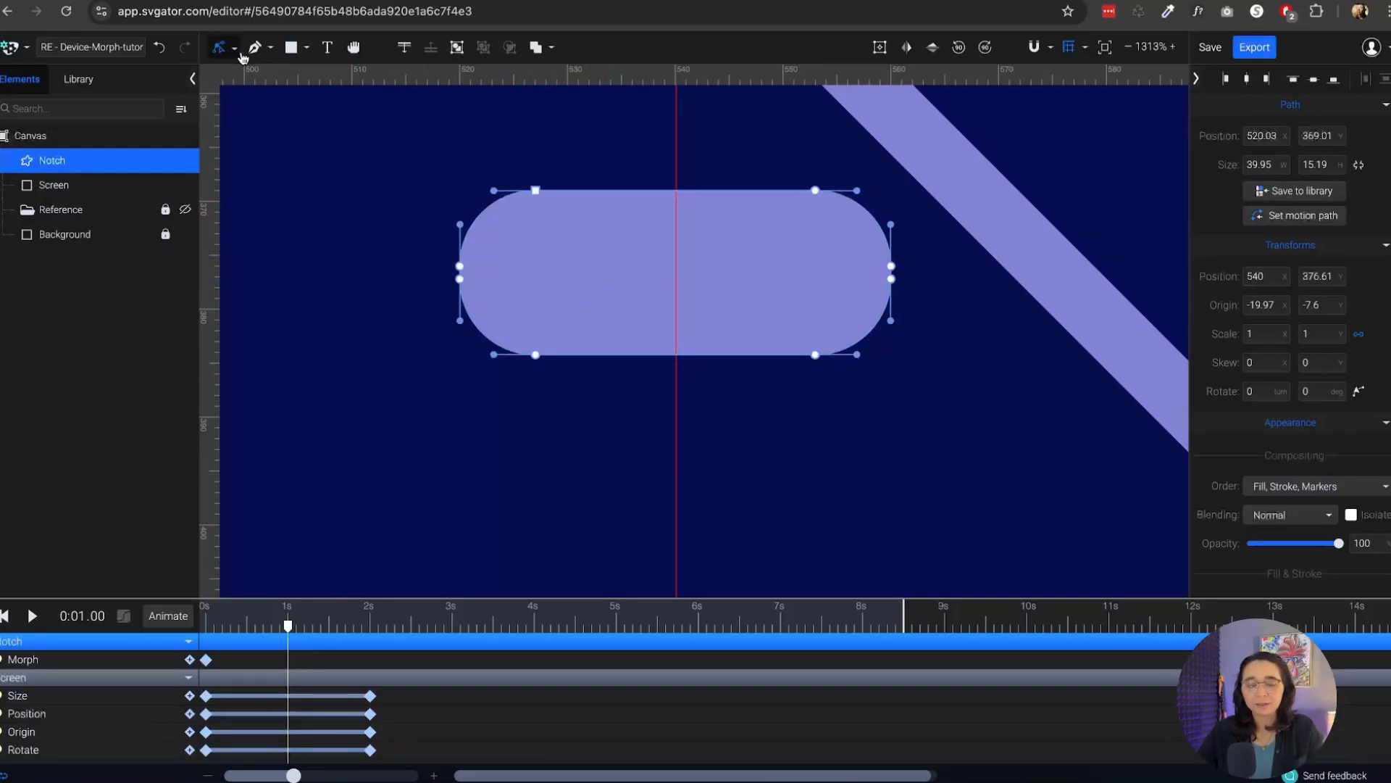
pyautogui.scroll(1, 541, 224)
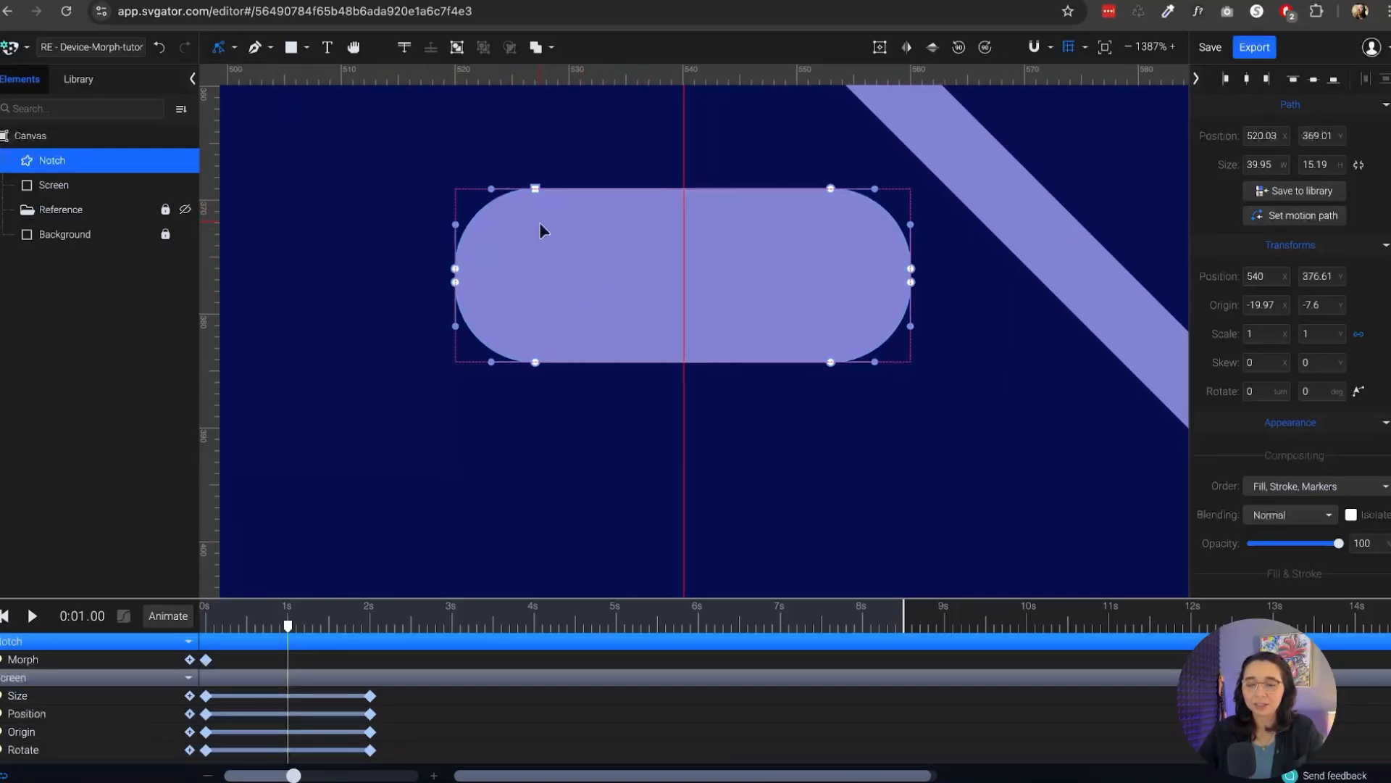
pyautogui.click(236, 49)
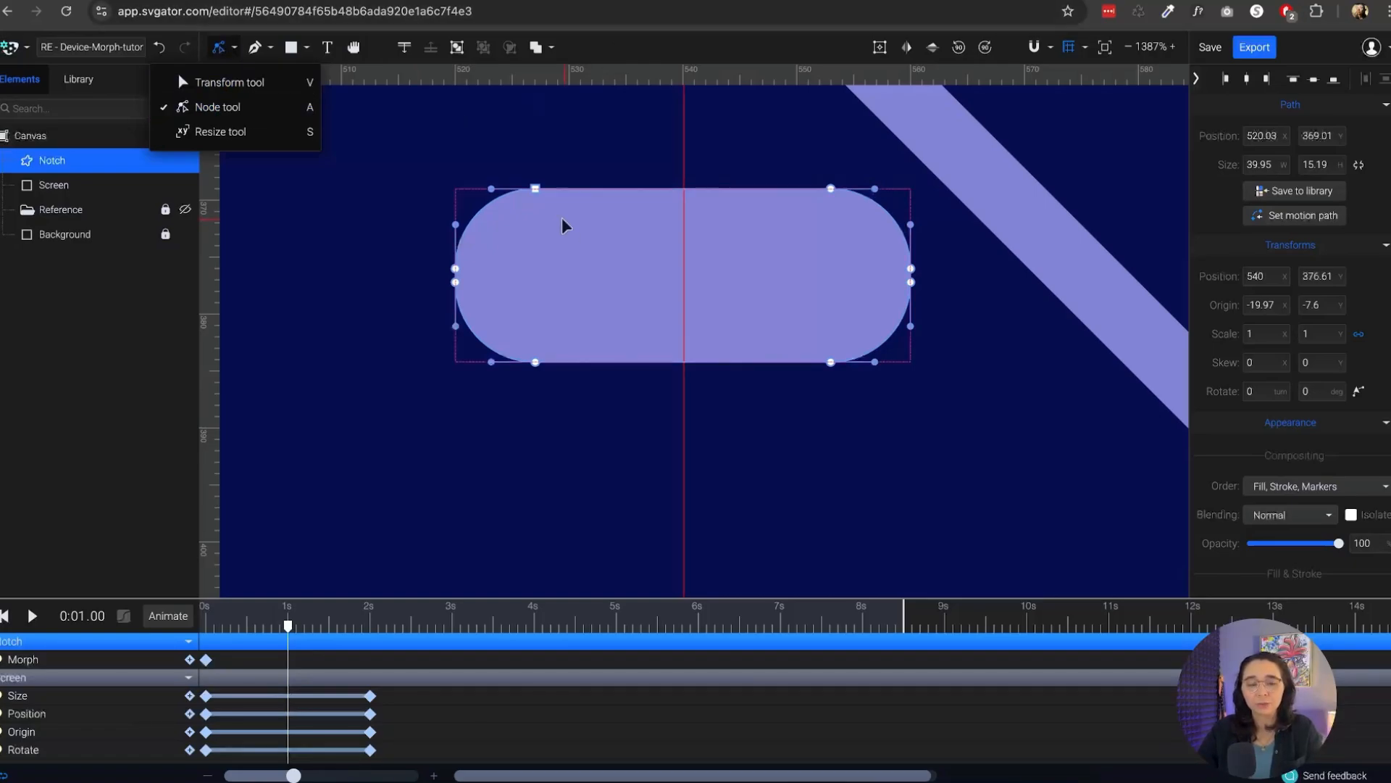
pyautogui.moveTo(288, 629); pyautogui.dragTo(289, 631)
pyautogui.click(534, 190)
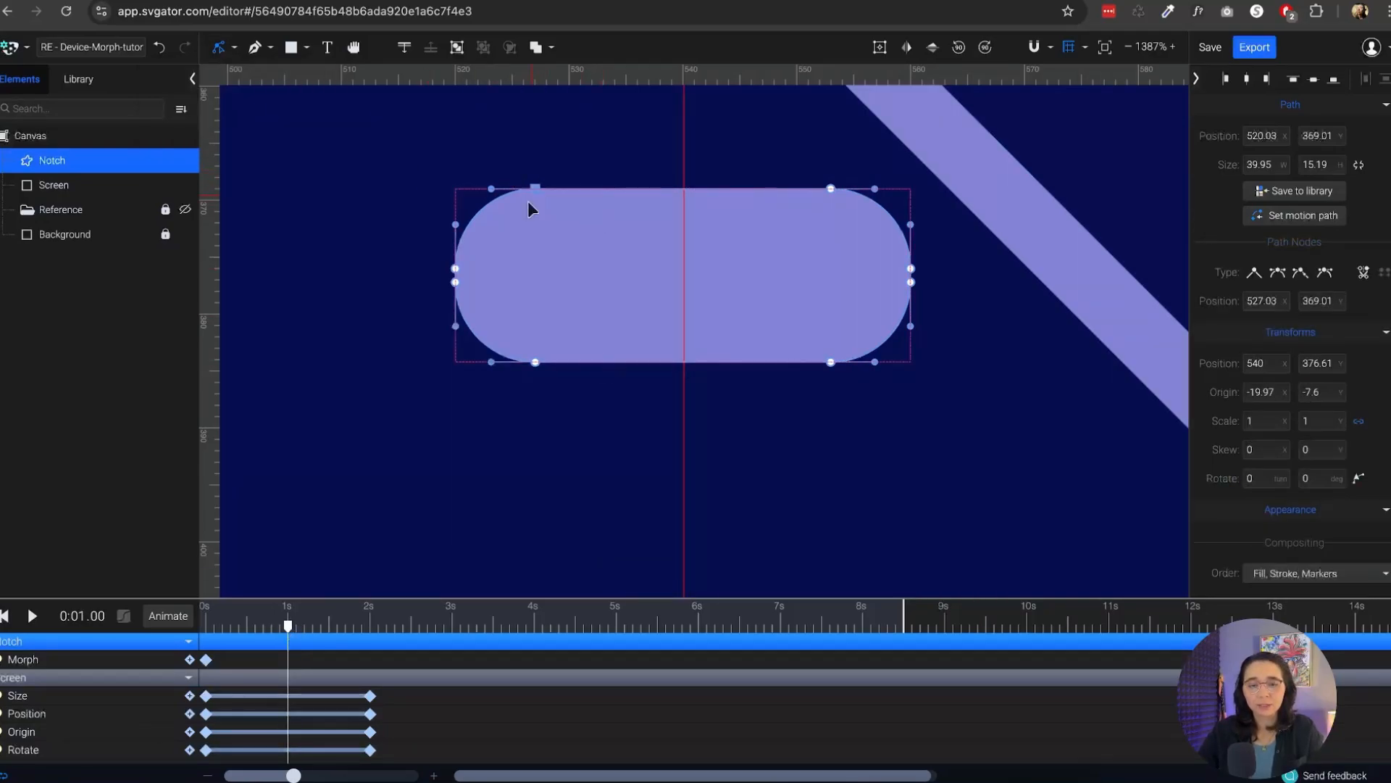
pyautogui.keyDown('shift'); pyautogui.click(455, 269); pyautogui.keyUp('shift')
pyautogui.keyDown('shift'); pyautogui.click(536, 362); pyautogui.keyUp('shift')
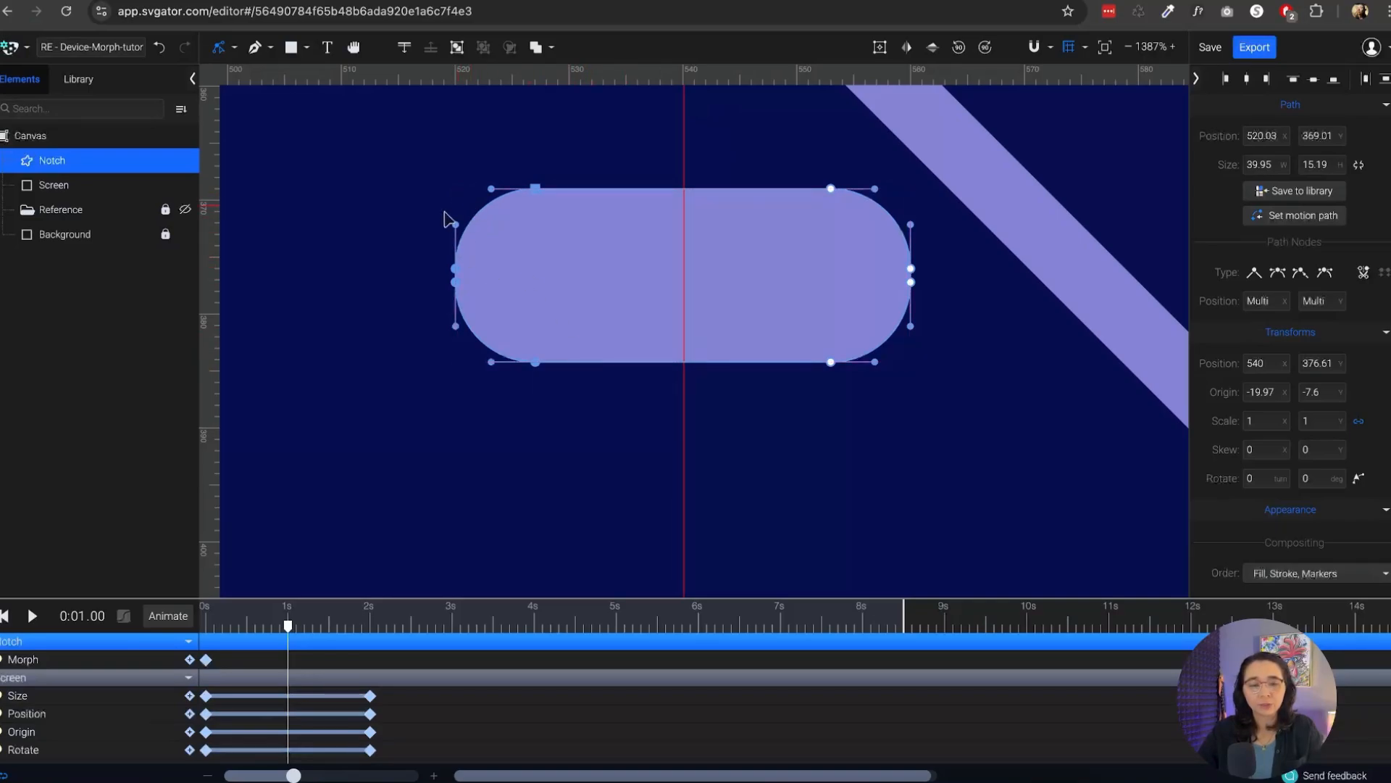
pyautogui.moveTo(210, 151); pyautogui.dragTo(342, 197)
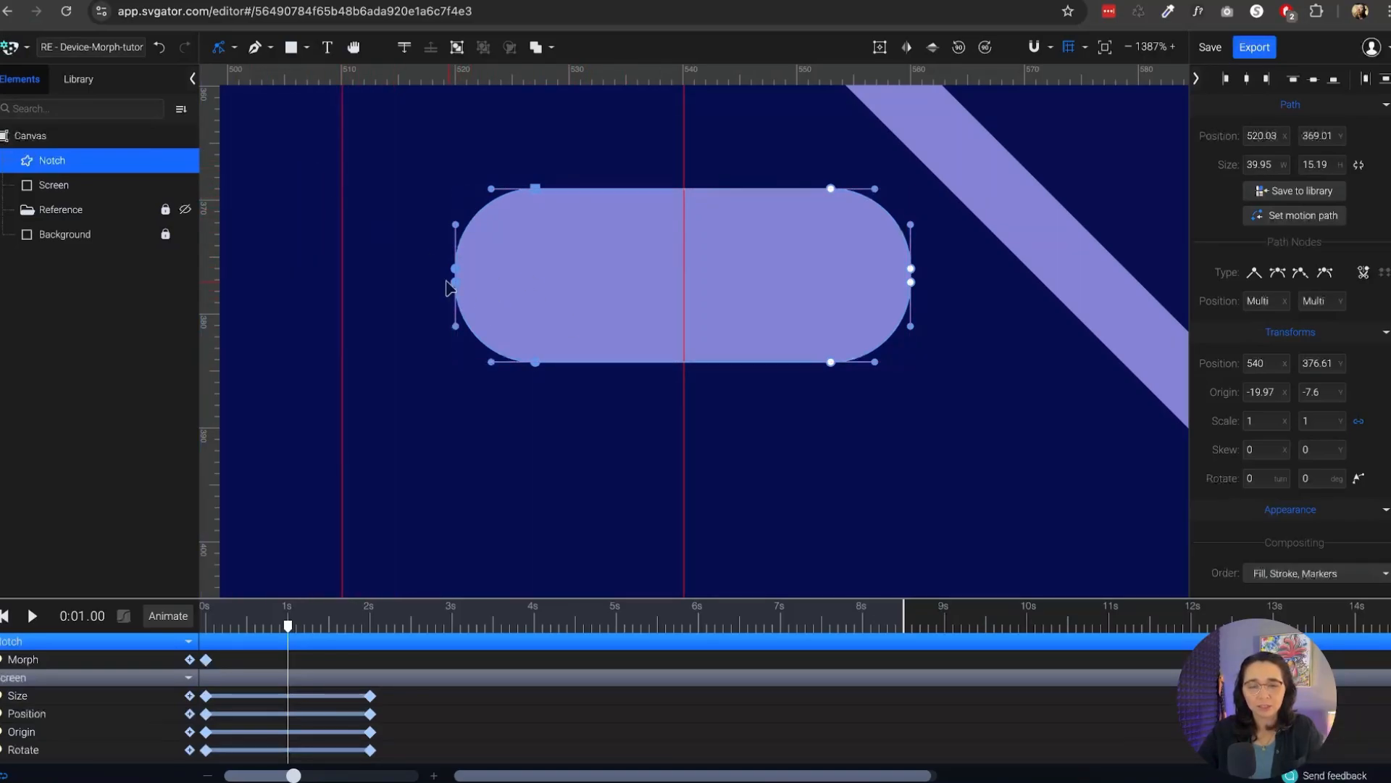
pyautogui.moveTo(453, 280); pyautogui.dragTo(343, 269)
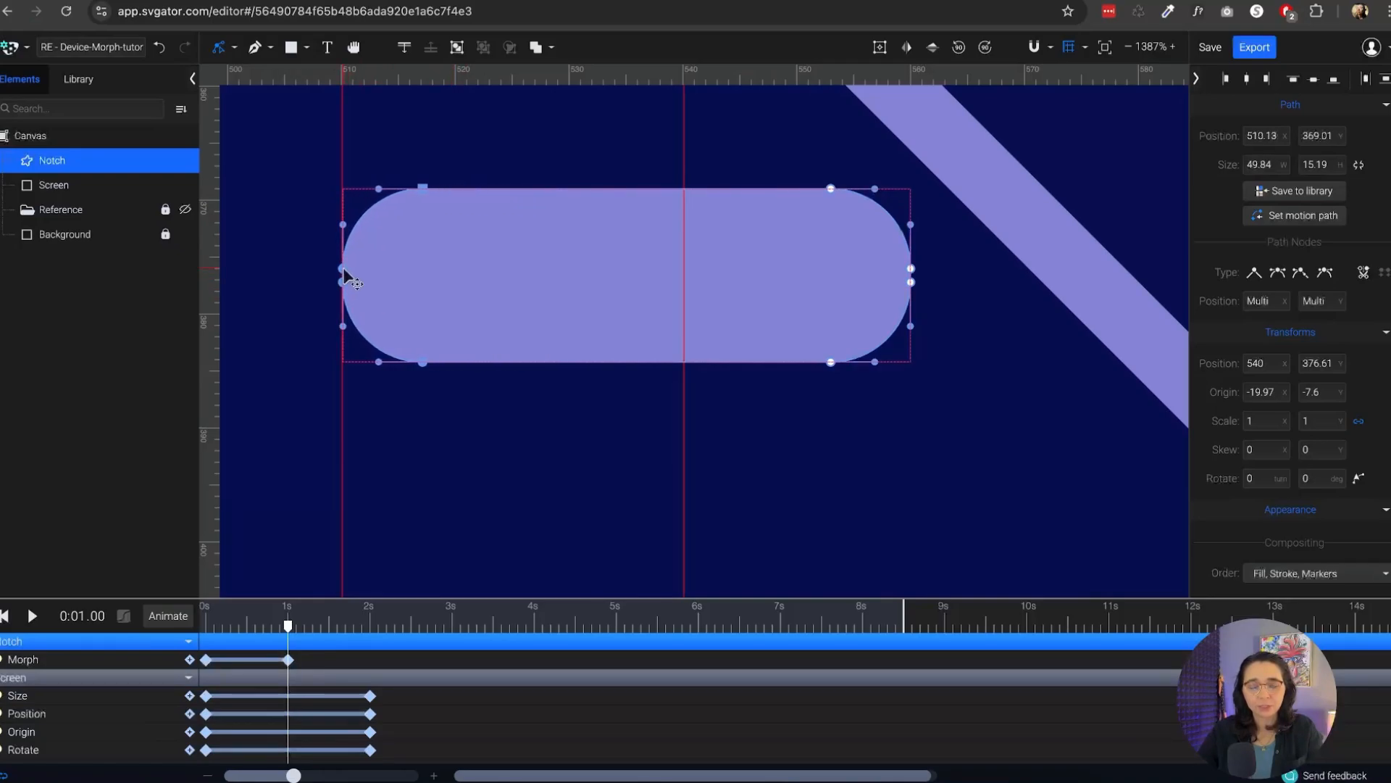
# Add a vertical guide at about X 570 and extend the Notch's four right nodes to it, making it about 60 wide
pyautogui.moveTo(205, 196); pyautogui.dragTo(1024, 208)
pyautogui.click(832, 189)
pyautogui.keyDown('shift'); pyautogui.click(911, 269); pyautogui.keyUp('shift')
pyautogui.keyDown('shift'); pyautogui.click(911, 283); pyautogui.keyUp('shift')
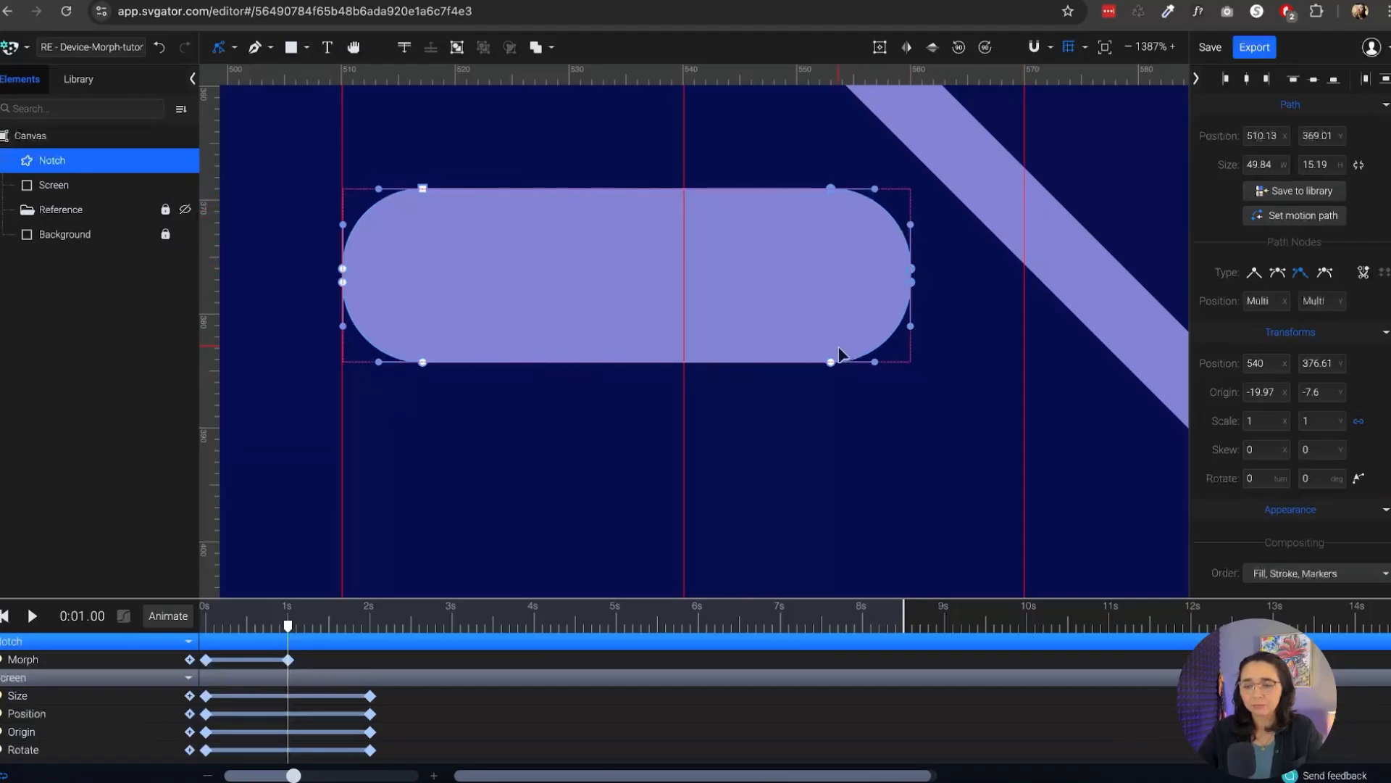
pyautogui.keyDown('shift'); pyautogui.click(831, 362); pyautogui.keyUp('shift')
pyautogui.moveTo(912, 284); pyautogui.dragTo(1026, 286)
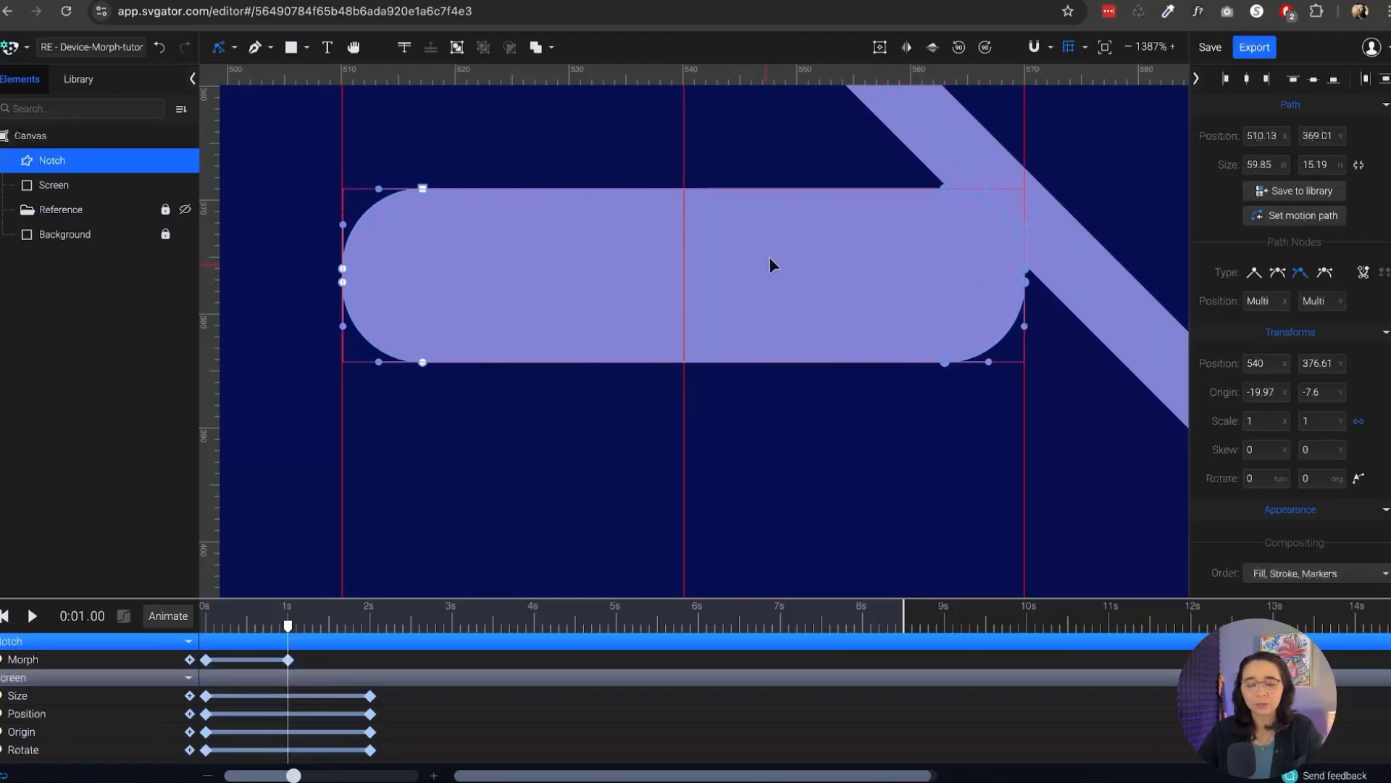
# Clear the selection, play back the Notch's widening morph, and return the playhead to 0 s
pyautogui.click(524, 430)
pyautogui.click(524, 430)
pyautogui.moveTo(288, 625); pyautogui.dragTo(174, 639)
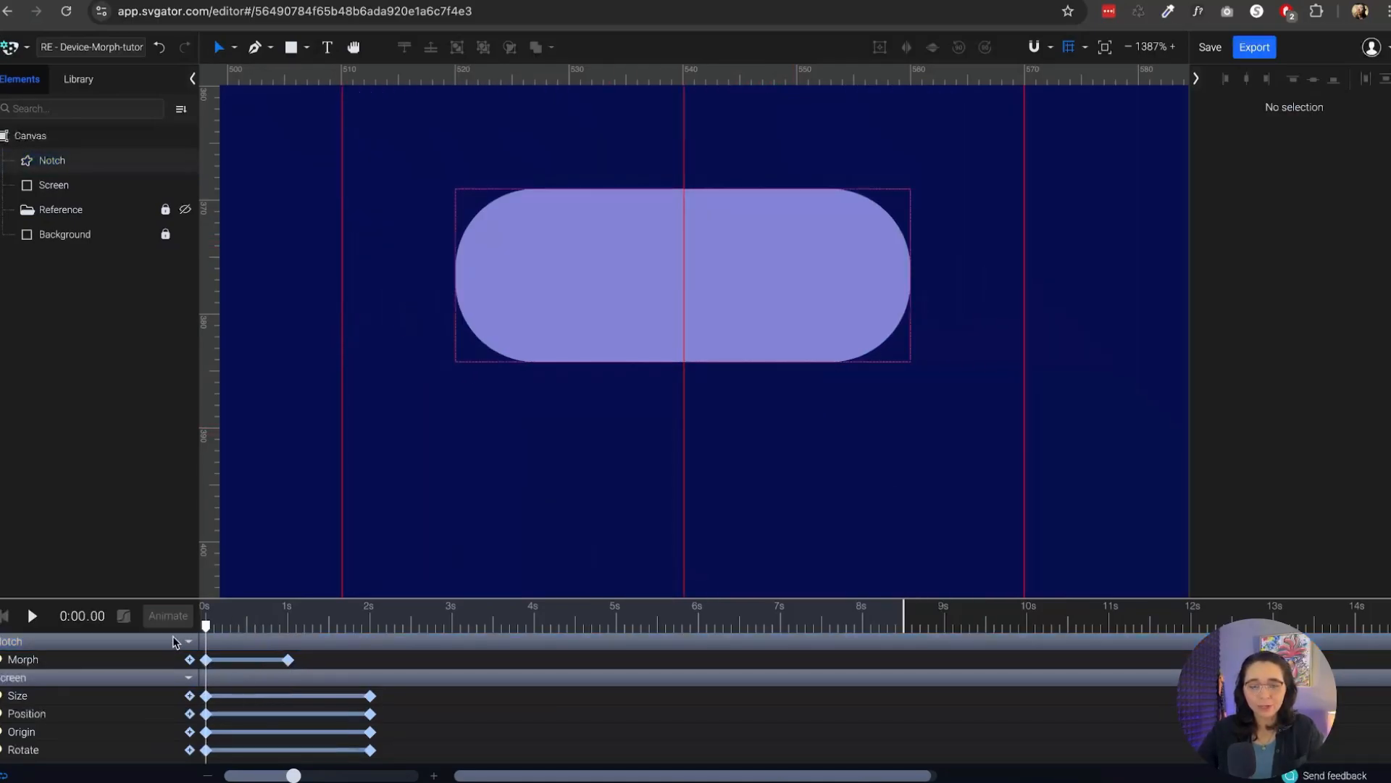
pyautogui.press('space')
pyautogui.press('space')
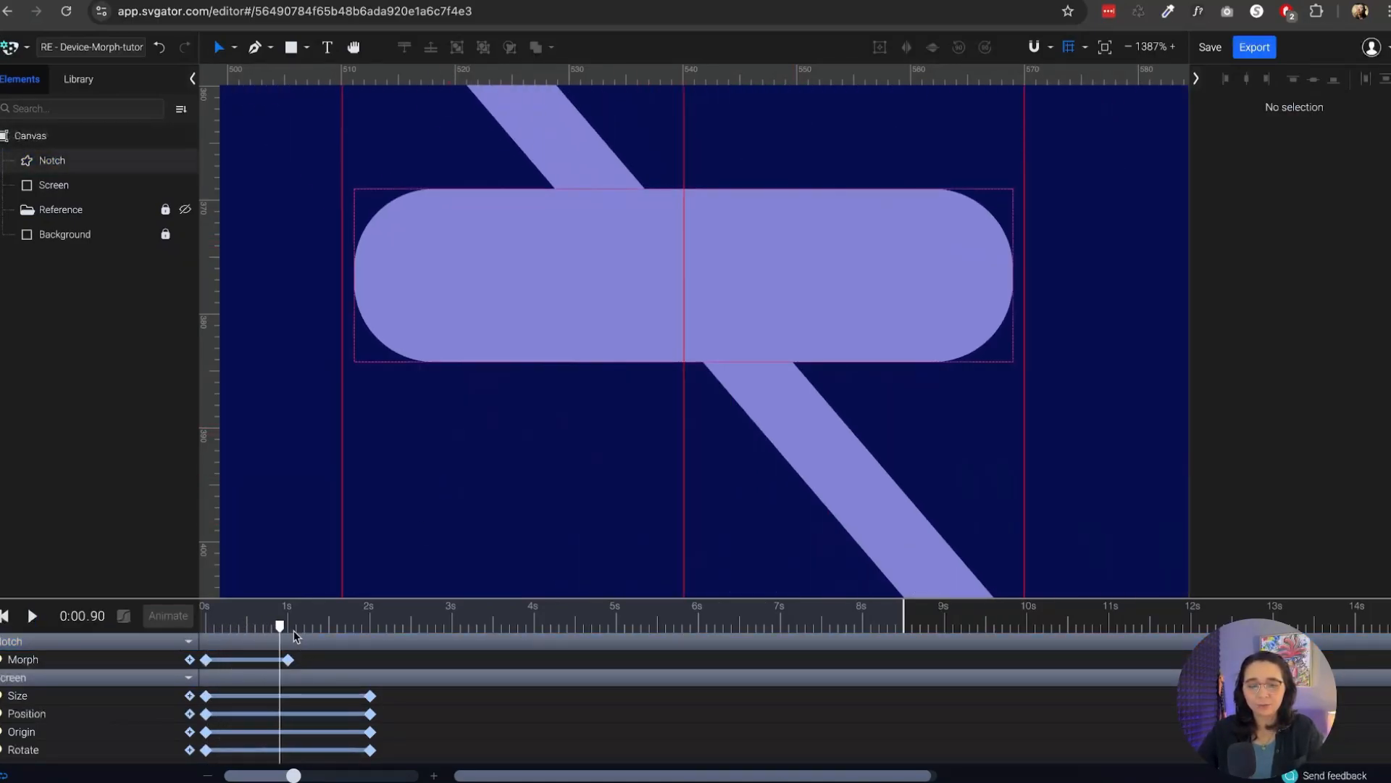
pyautogui.press('space')
pyautogui.press('space')
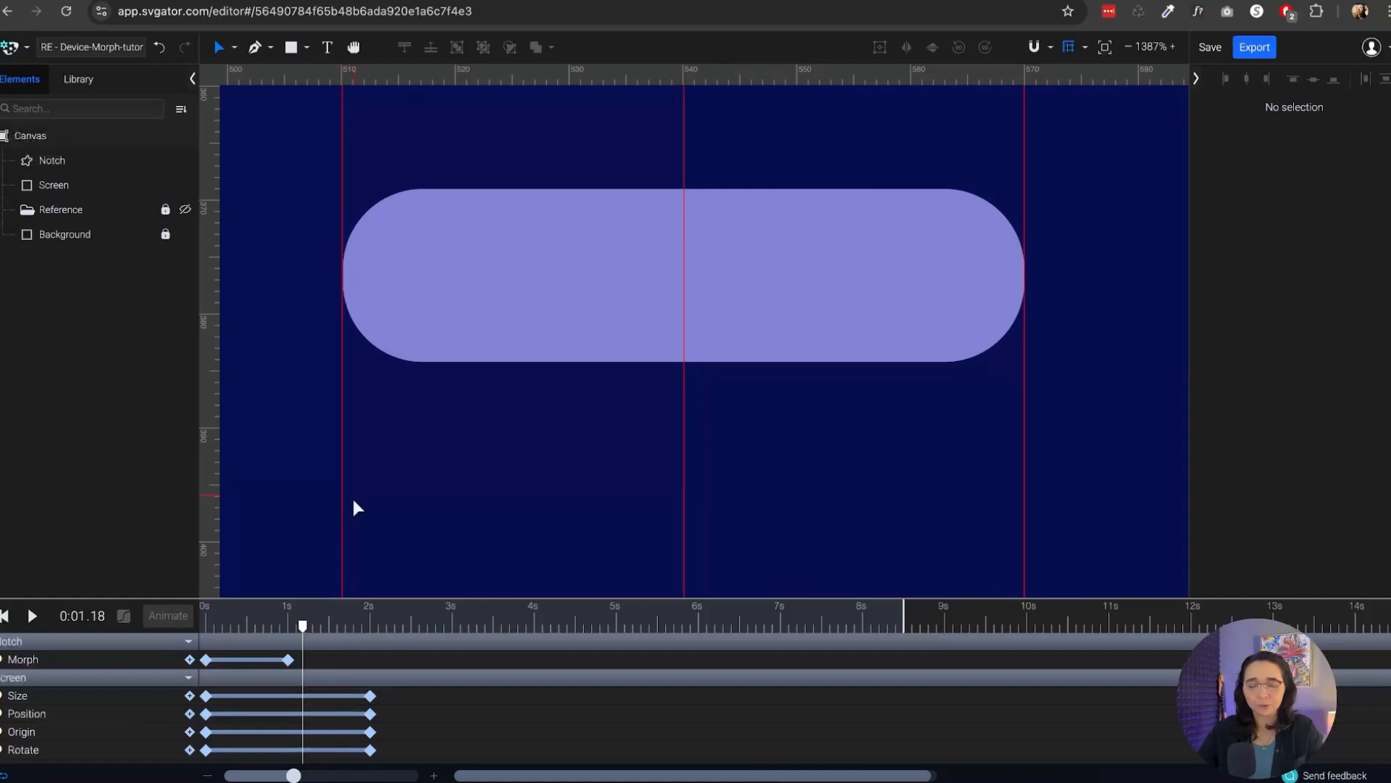
pyautogui.moveTo(303, 625); pyautogui.dragTo(208, 627)
# Apply the Ease In Out Back easing to the Notch's Morph animation between 0 s and 1 s
pyautogui.click(208, 660)
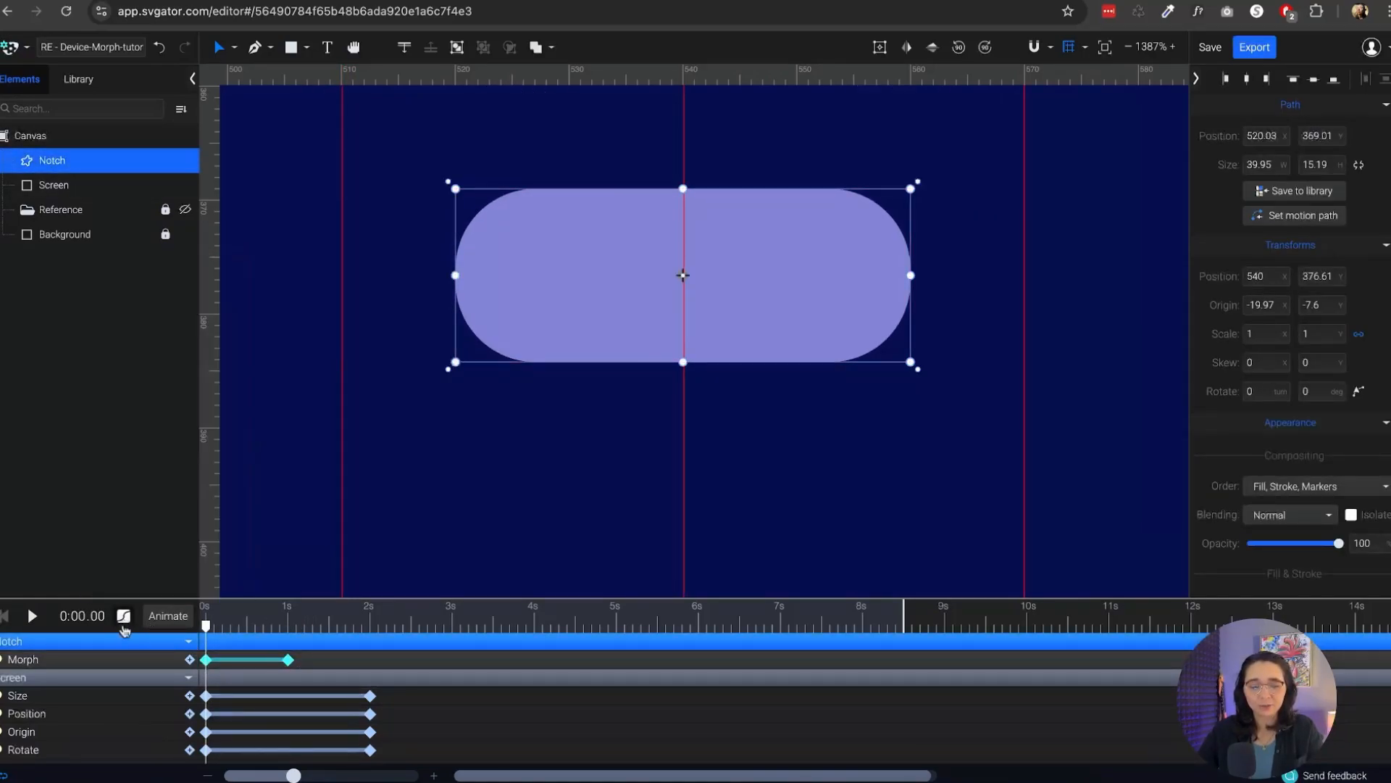
pyautogui.click(123, 574)
pyautogui.moveTo(328, 665); pyautogui.dragTo(201, 647)
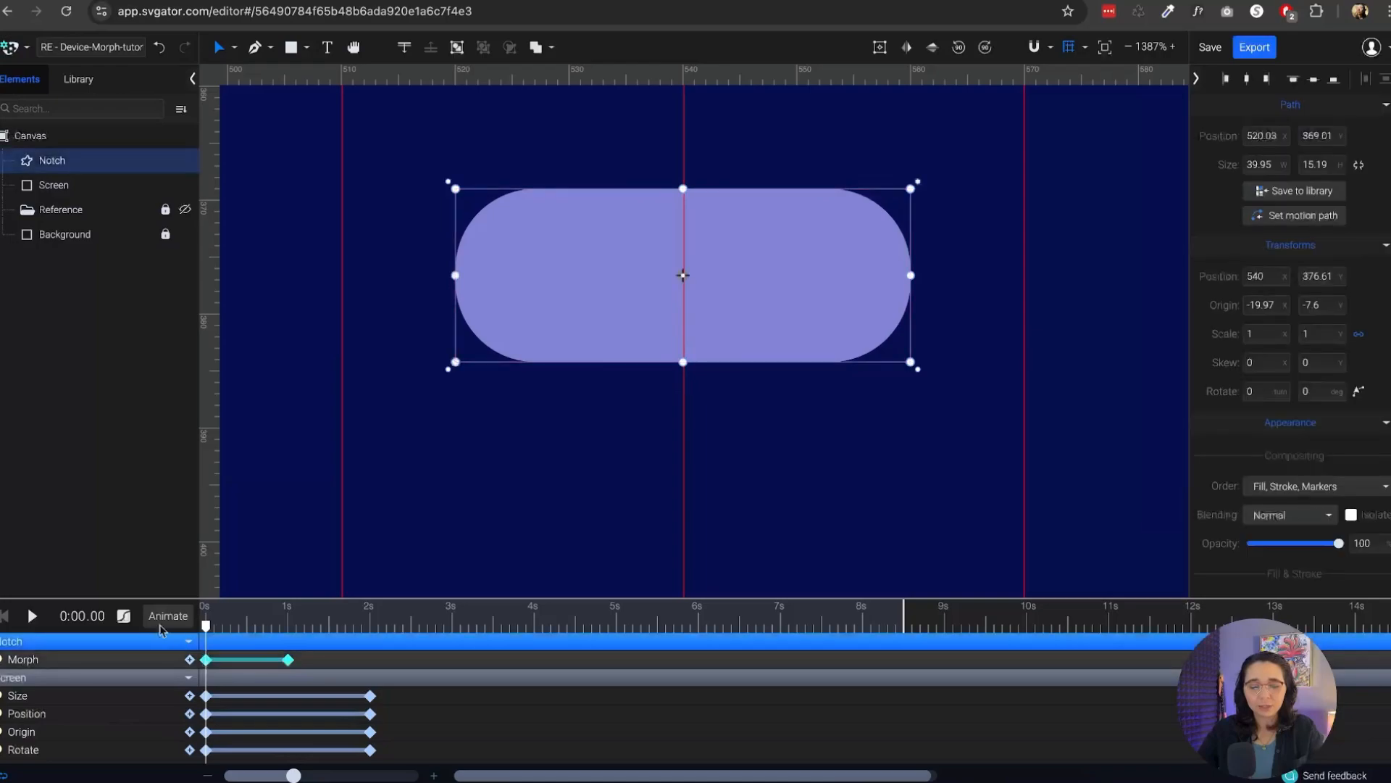
pyautogui.click(123, 615)
pyautogui.scroll(-5, 239, 500)
pyautogui.click(237, 587)
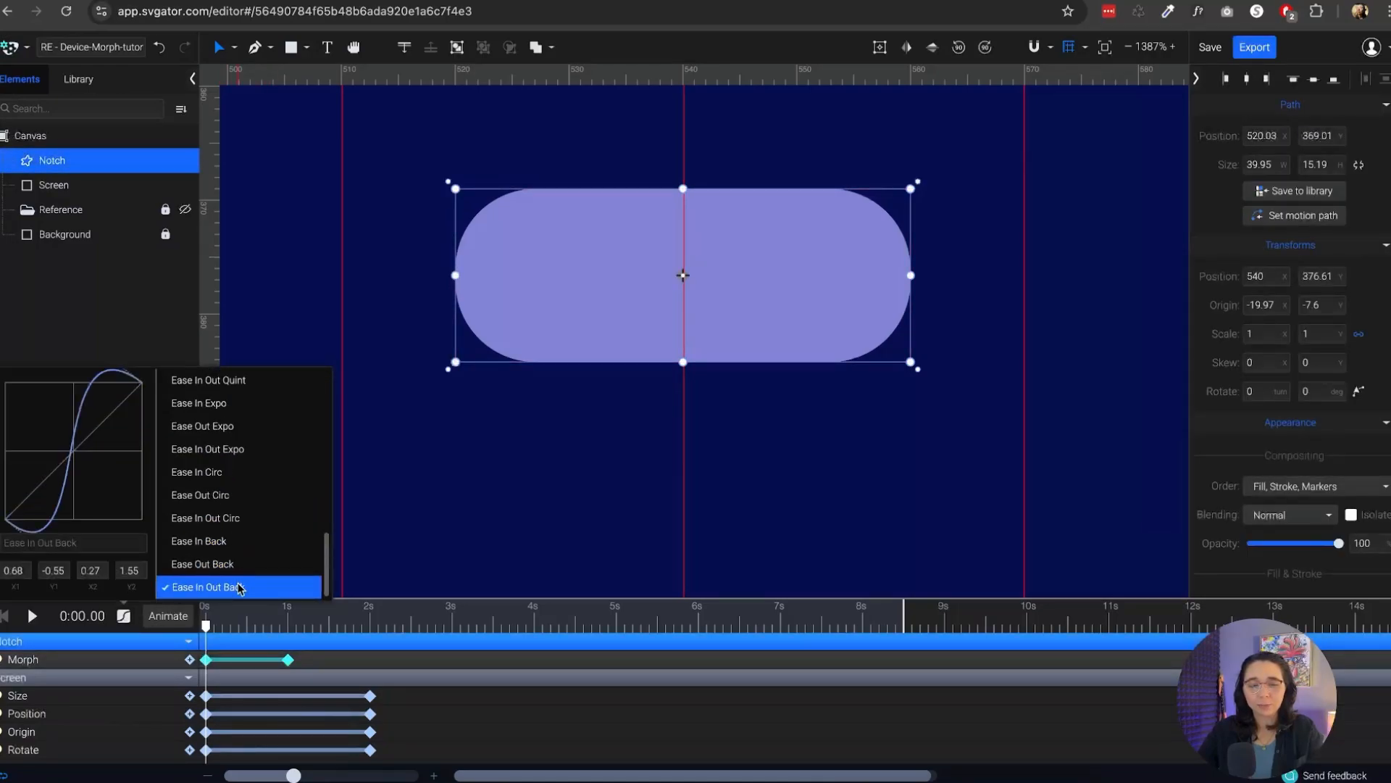
# Preview the eased Notch morph from 0 s and park the playhead at 1 s
pyautogui.press('space')
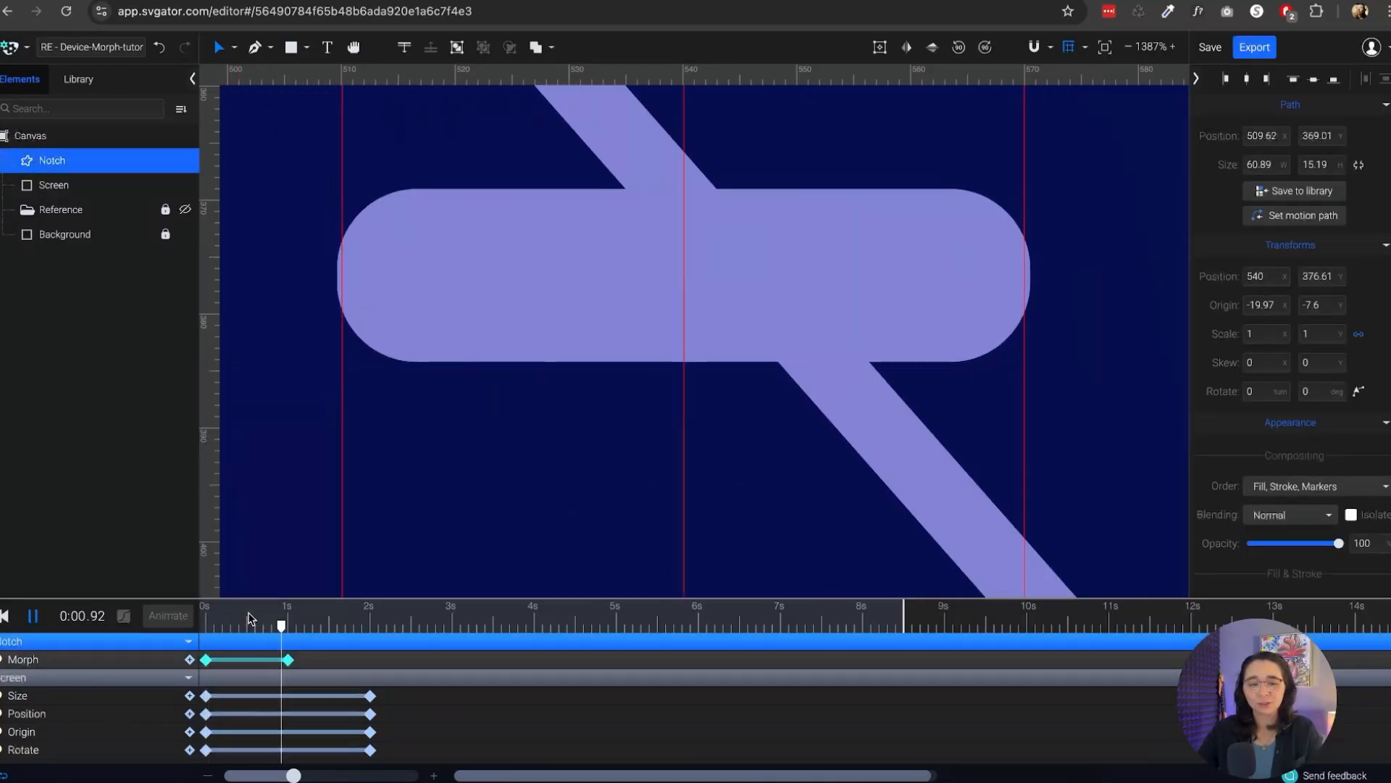
pyautogui.press('space')
pyautogui.moveTo(308, 626); pyautogui.dragTo(194, 658)
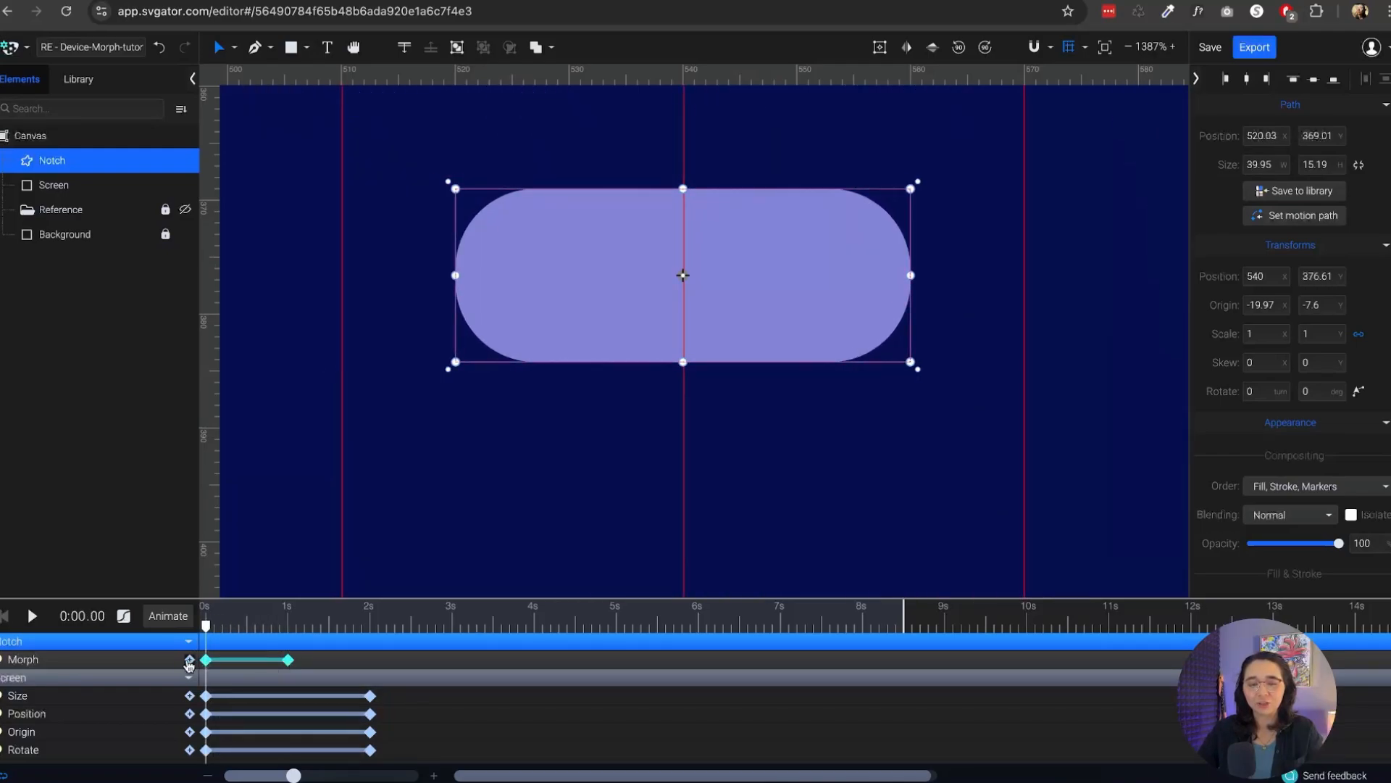
pyautogui.press('space')
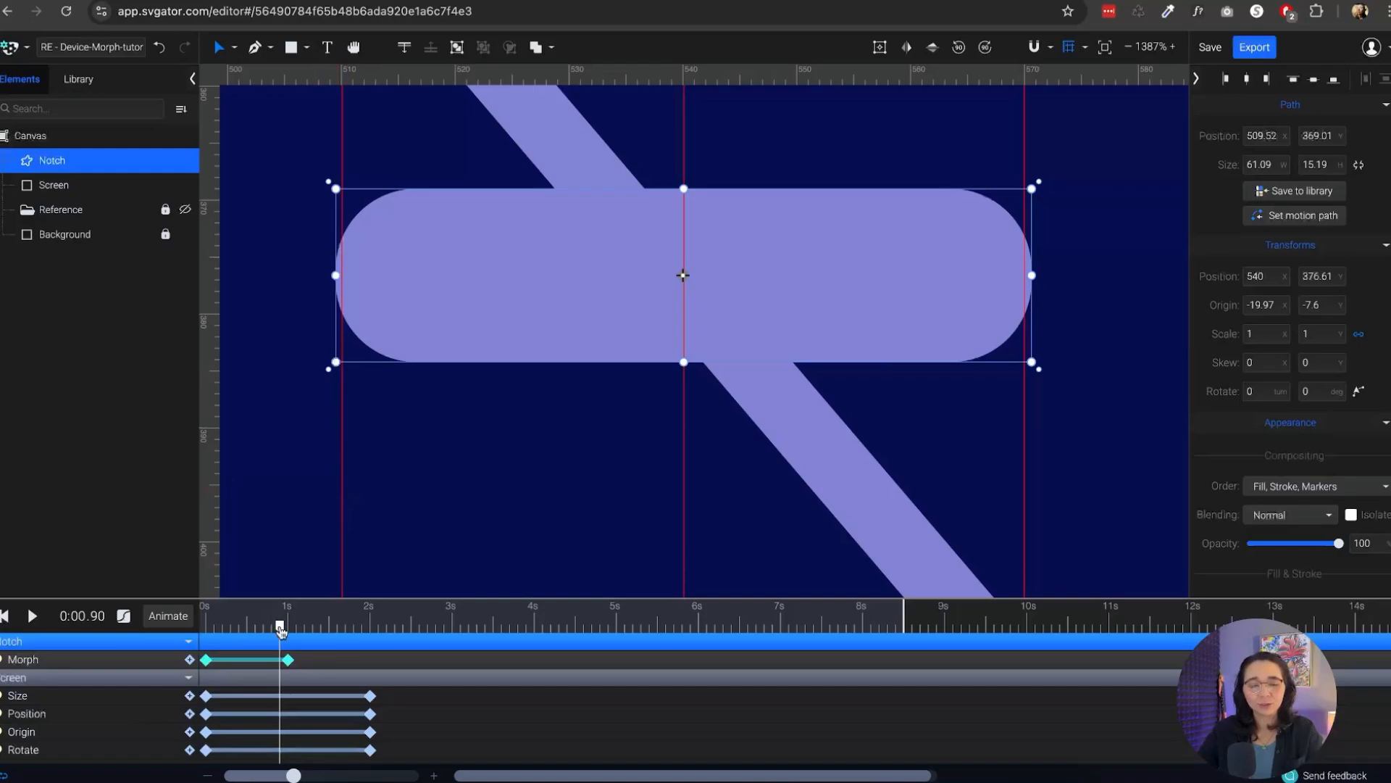
pyautogui.moveTo(281, 627)
pyautogui.mouseDown()
pyautogui.moveTo(293, 632)
pyautogui.moveTo(207, 638)
pyautogui.moveTo(288, 625)
pyautogui.mouseUp()
pyautogui.press('space')
pyautogui.press('space')
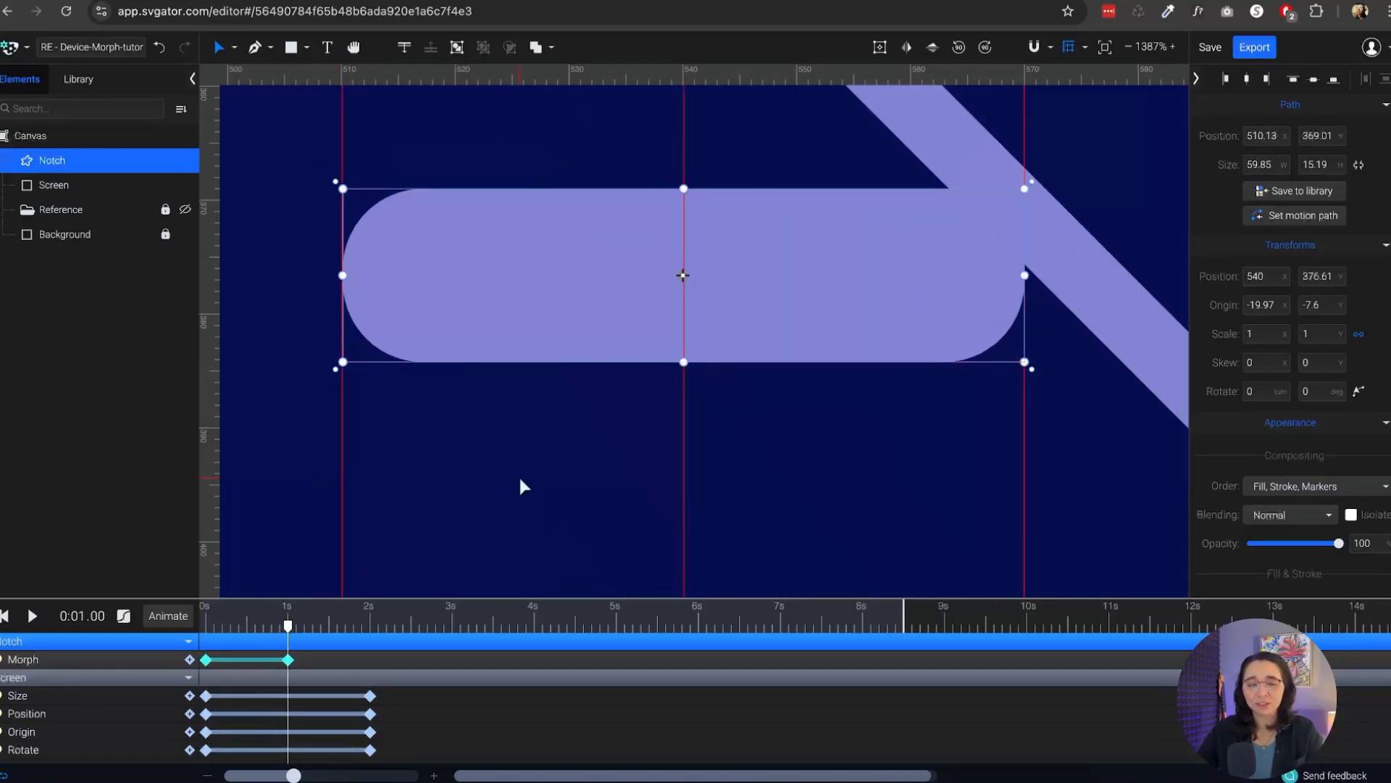
# Clear the Notch selection and turn off the rulers and guides
pyautogui.scroll(-10, 660, 290)
pyautogui.click(746, 209)
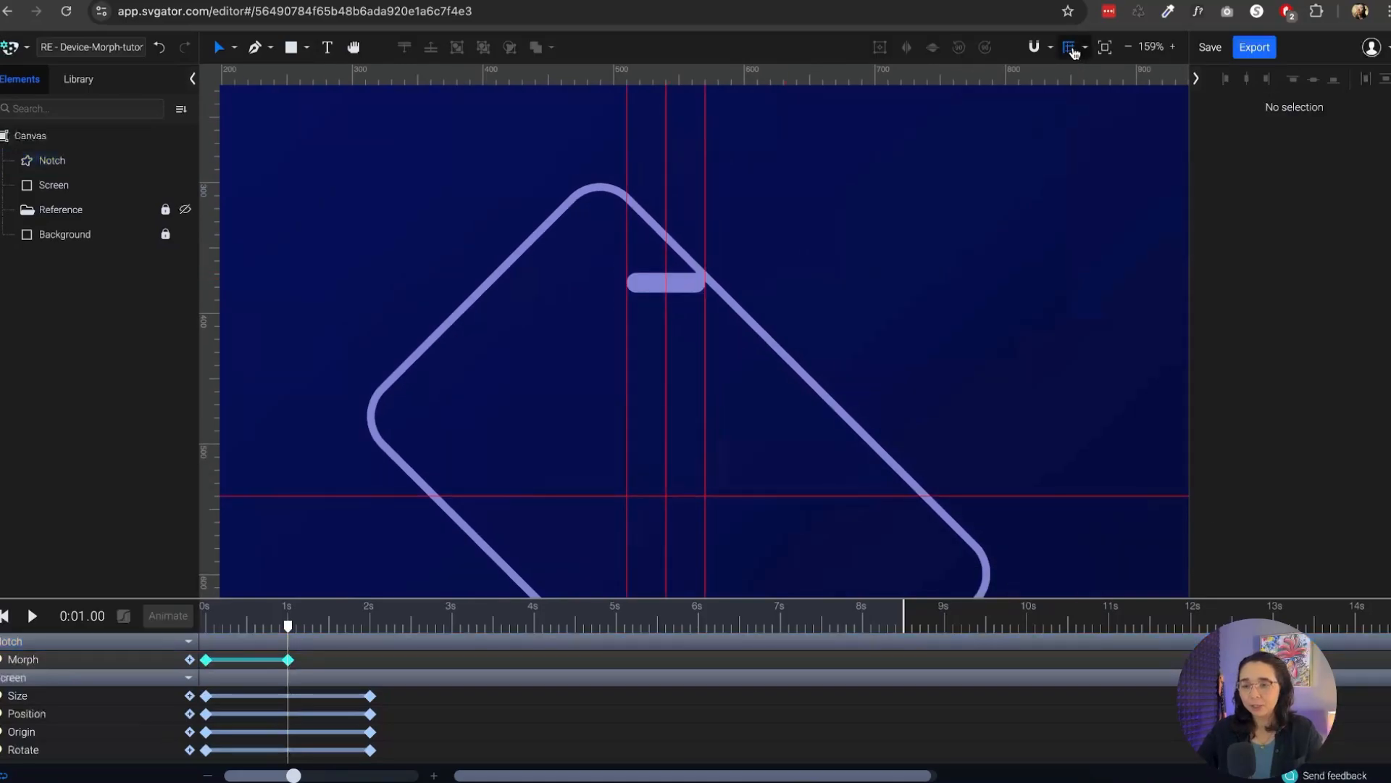
pyautogui.scroll(-3, 759, 152)
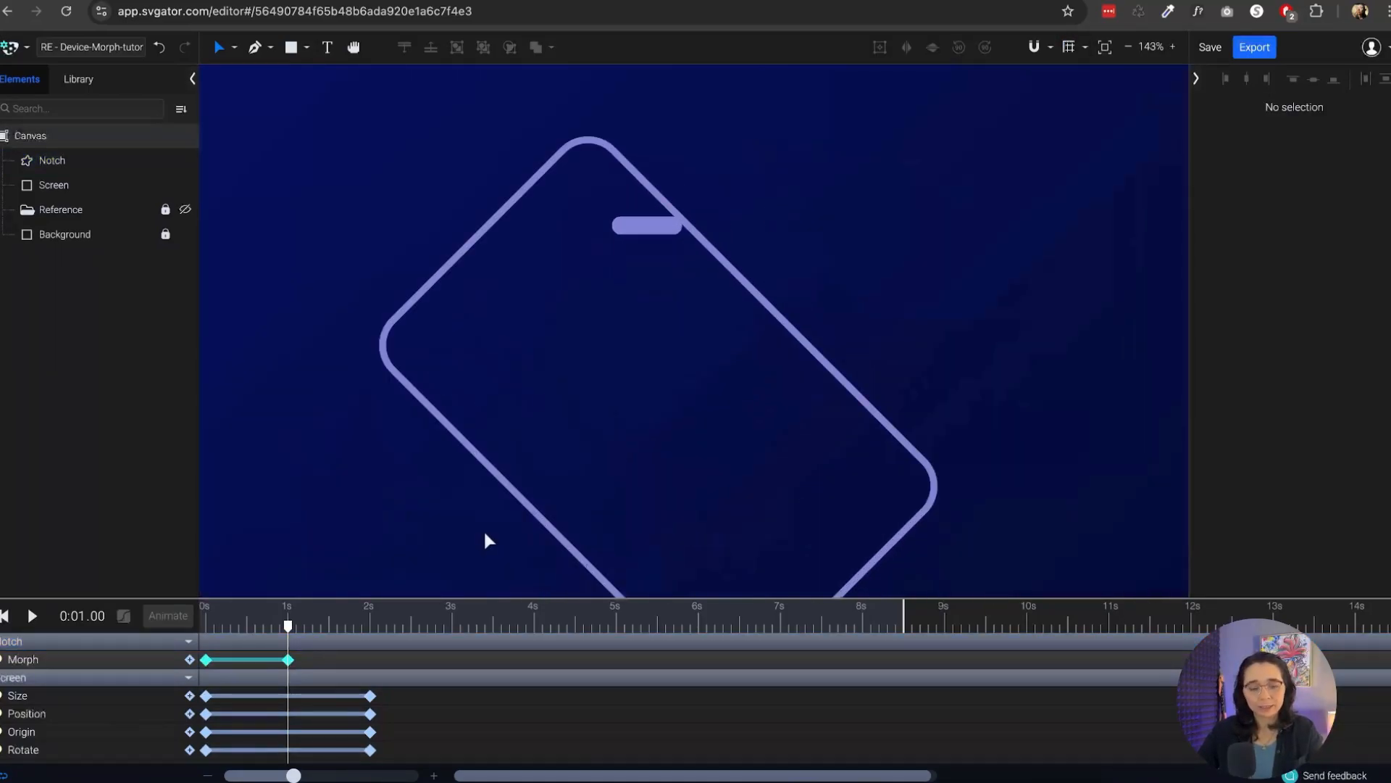
# Copy the Screen's Size, Position, Origin and Rotate keyframes from 0 s to 1 s, and play back the animation from the start
pyautogui.moveTo(221, 757); pyautogui.dragTo(208, 690)
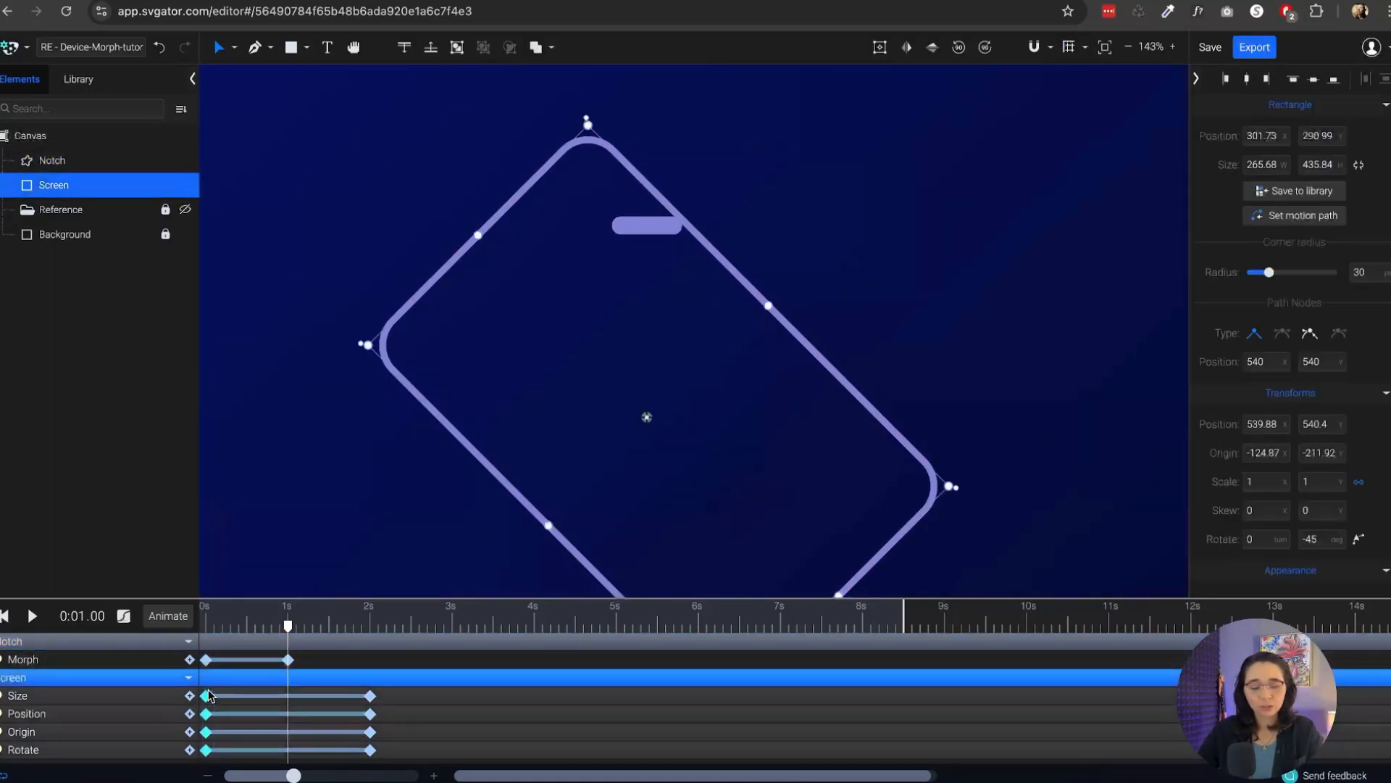
pyautogui.scroll(-1, 574, 349)
pyautogui.scroll(1, 578, 347)
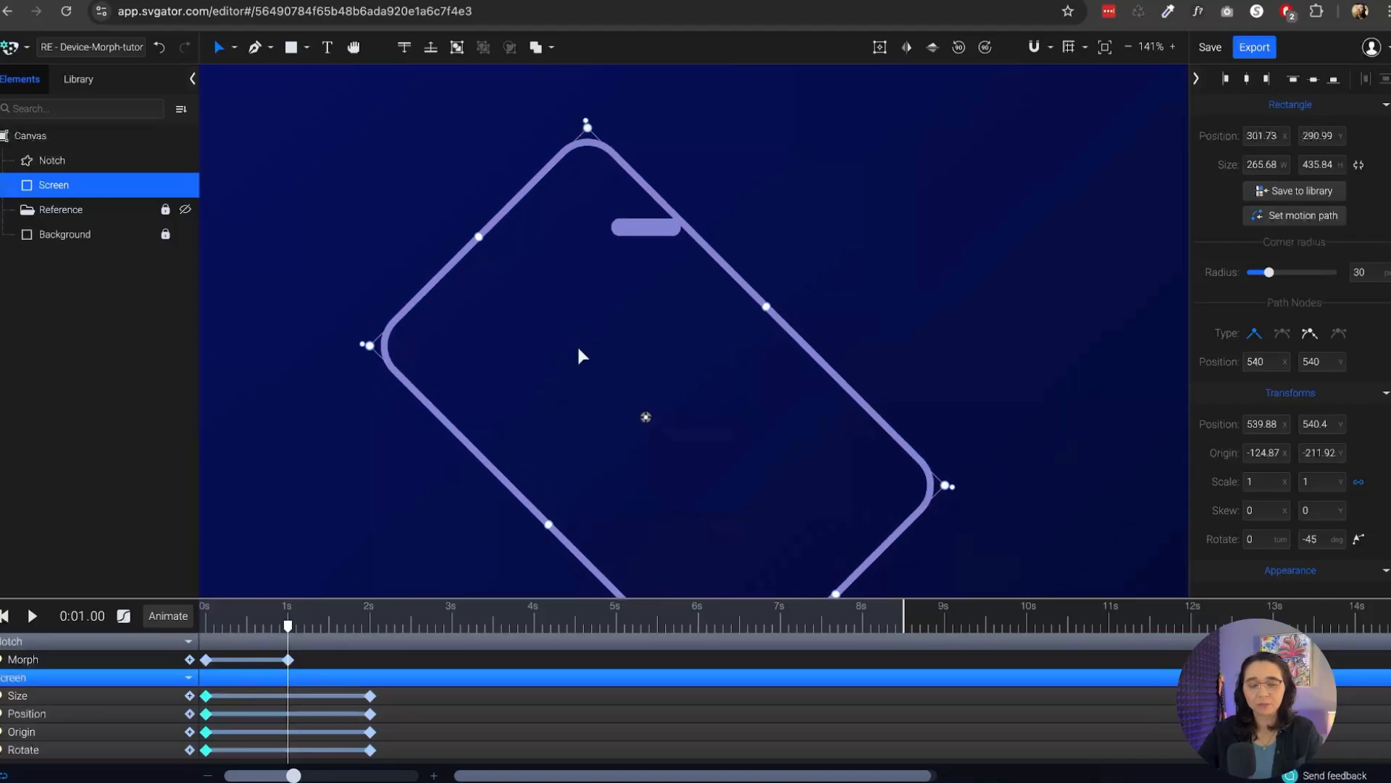
pyautogui.hotkey('ctrl', 'v')
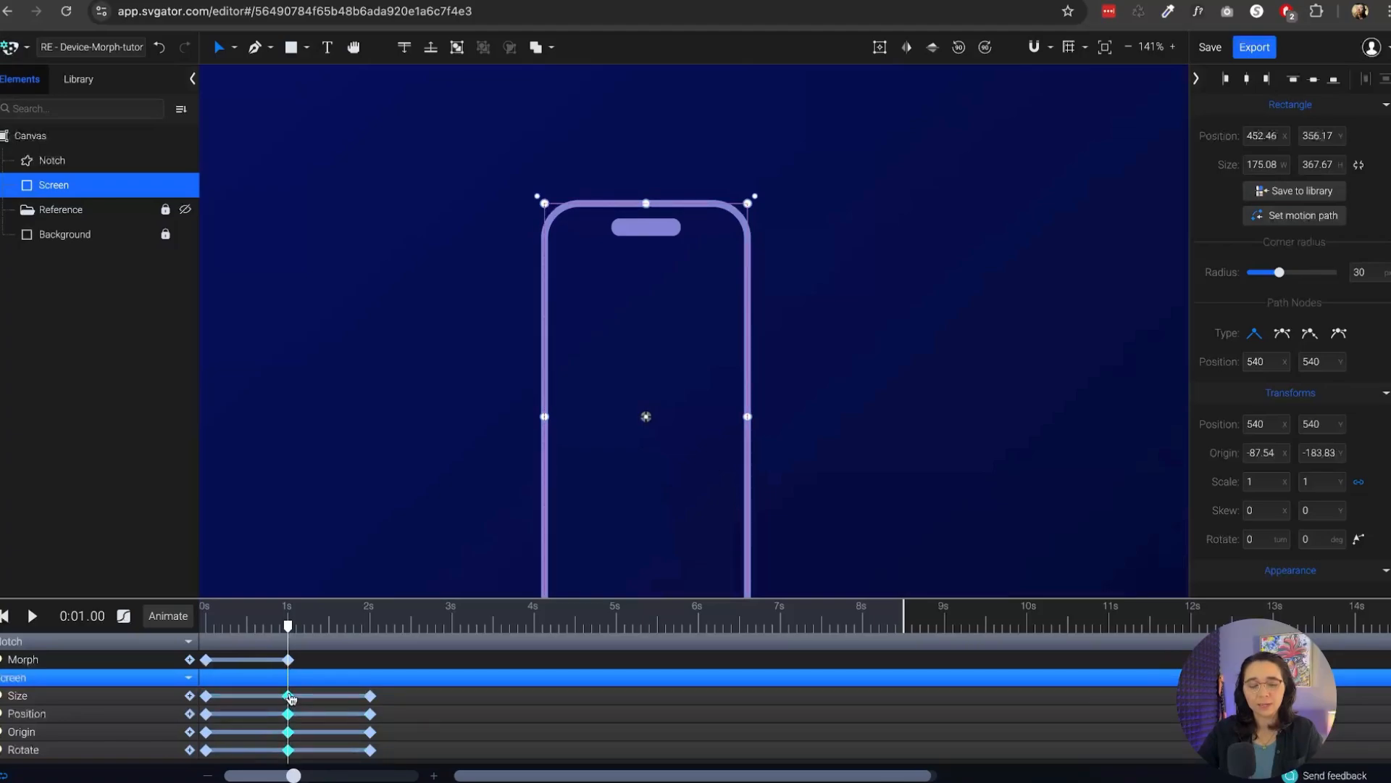
pyautogui.moveTo(288, 628); pyautogui.dragTo(199, 633)
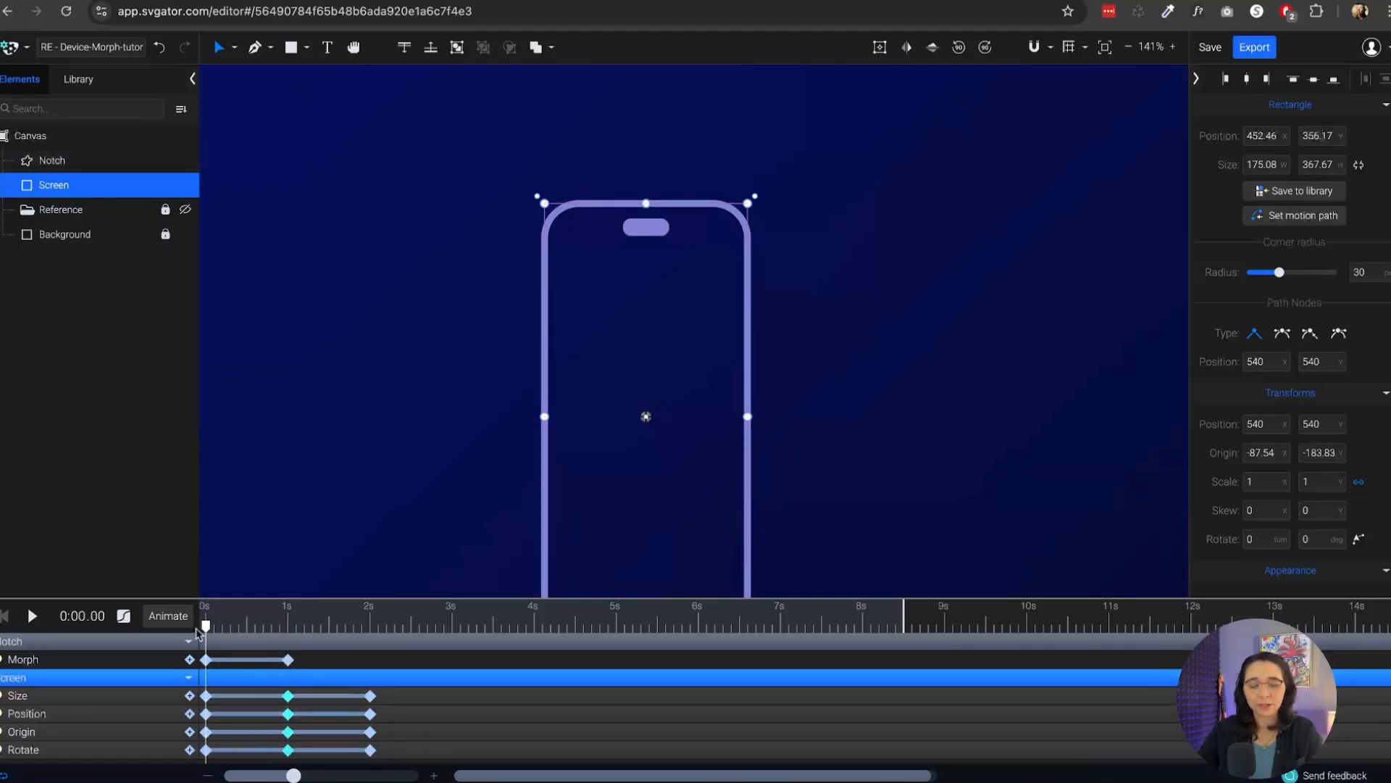
pyautogui.press('space')
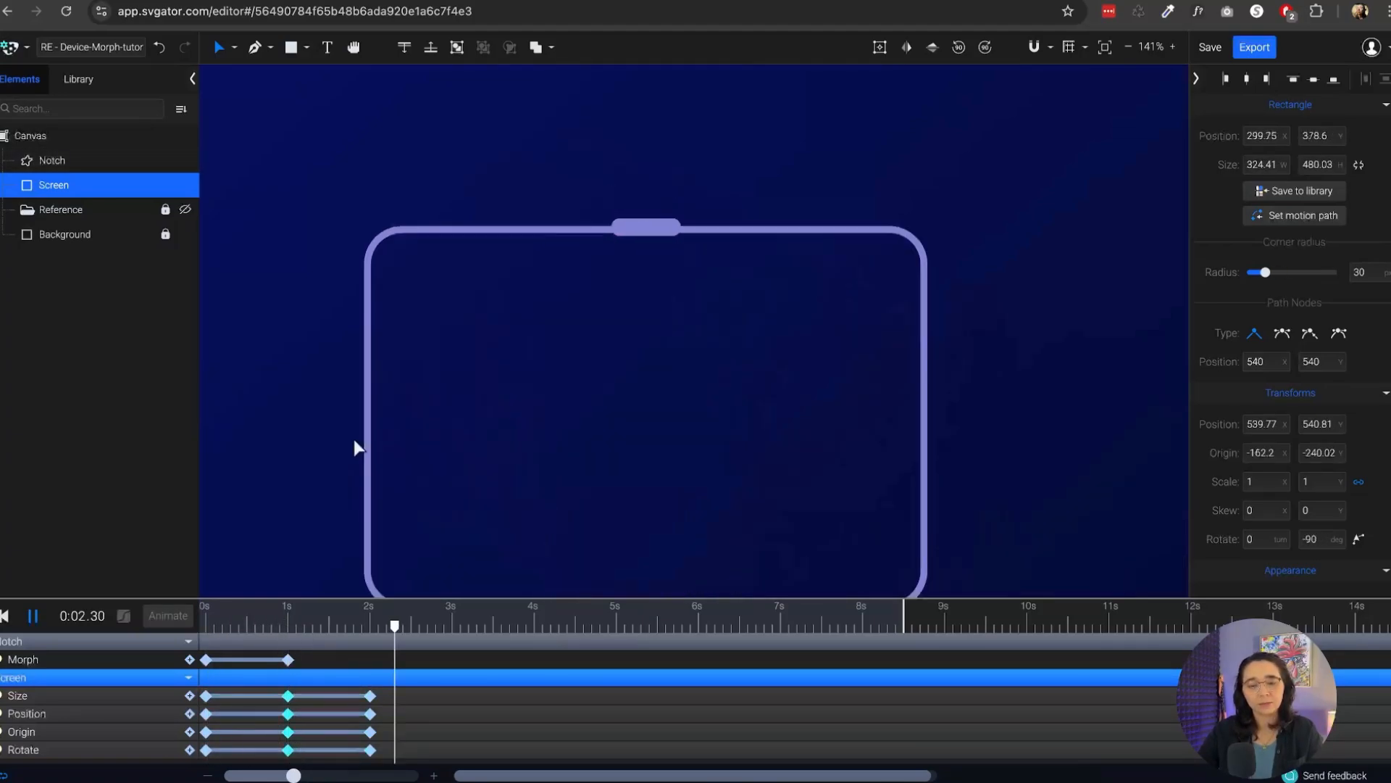
# Stop the playback and return the playhead to 1 s on the phone-shaped Screen
pyautogui.press('space')
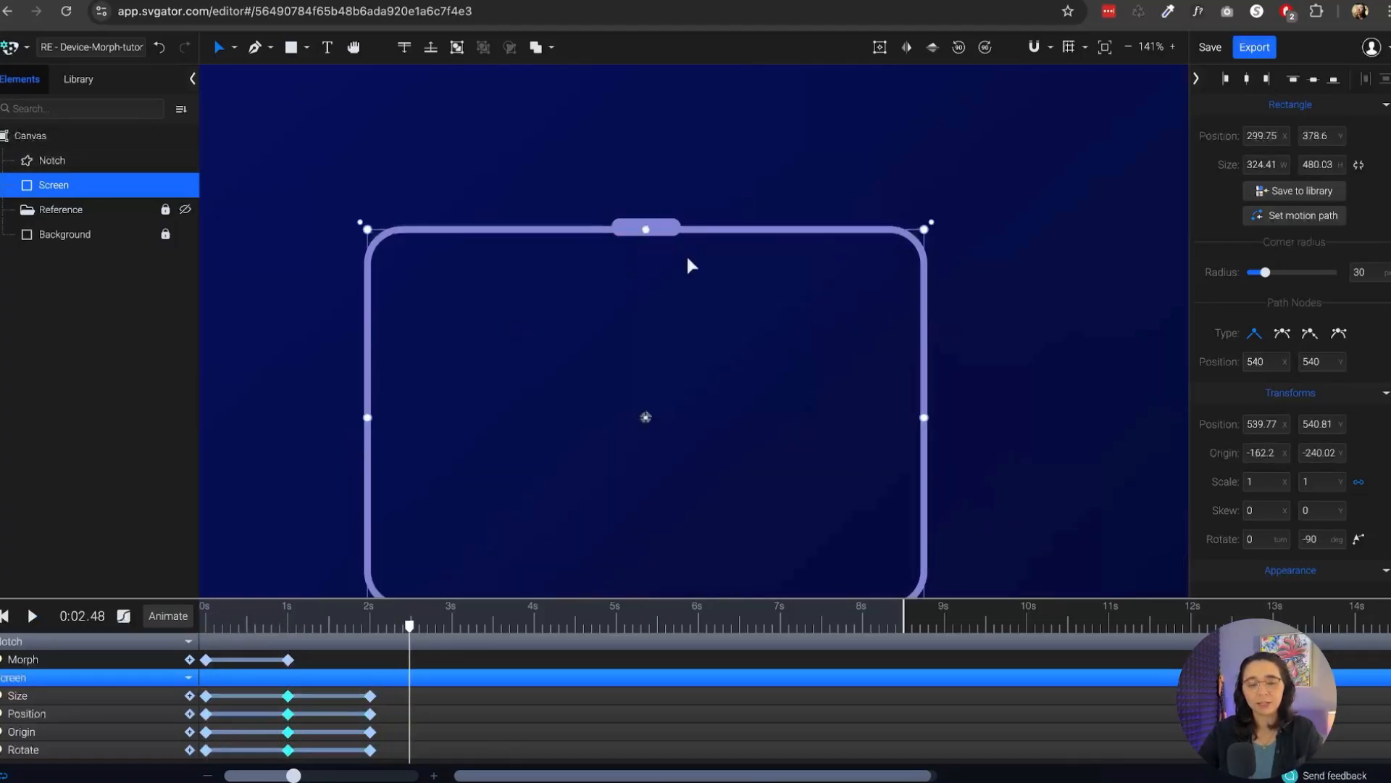
pyautogui.scroll(-4, 688, 265)
pyautogui.scroll(3, 696, 304)
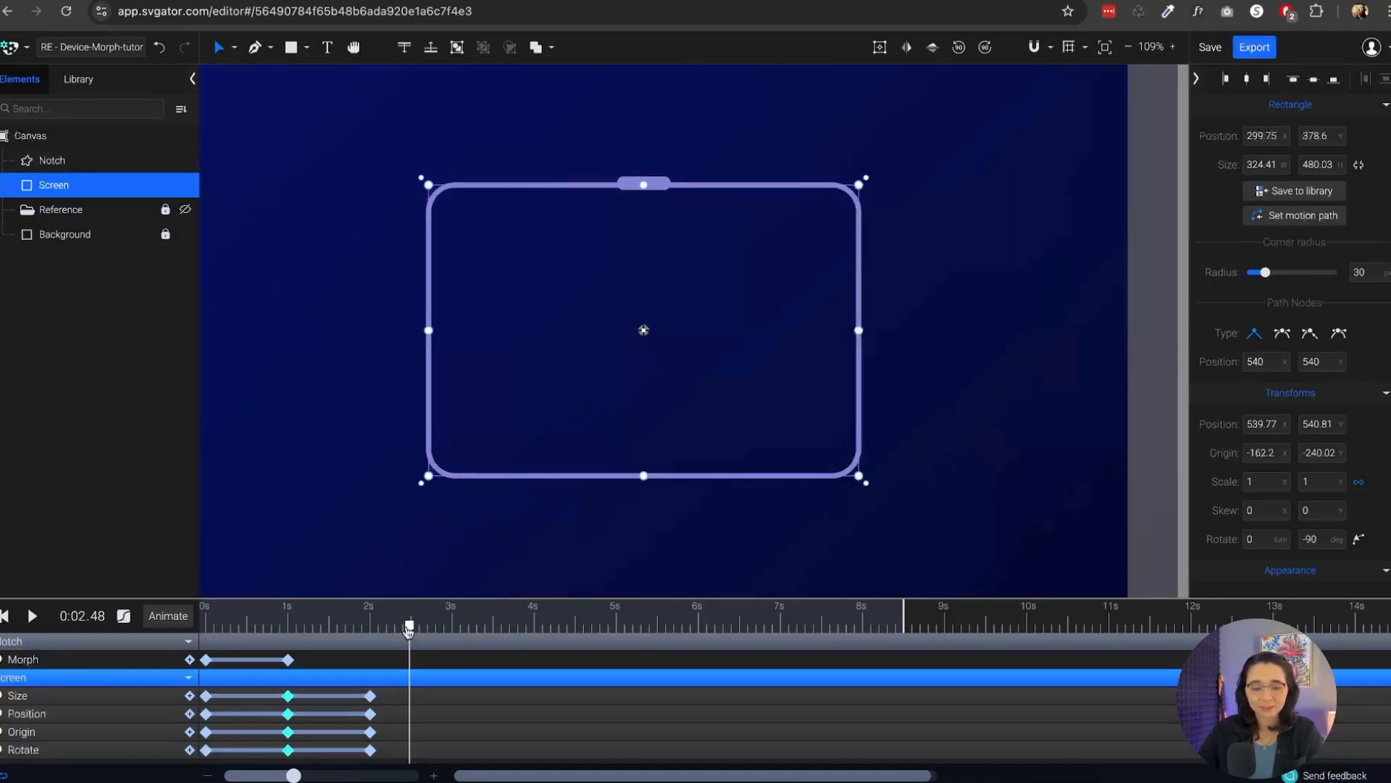
pyautogui.moveTo(409, 626); pyautogui.dragTo(331, 660)
pyautogui.click(291, 678)
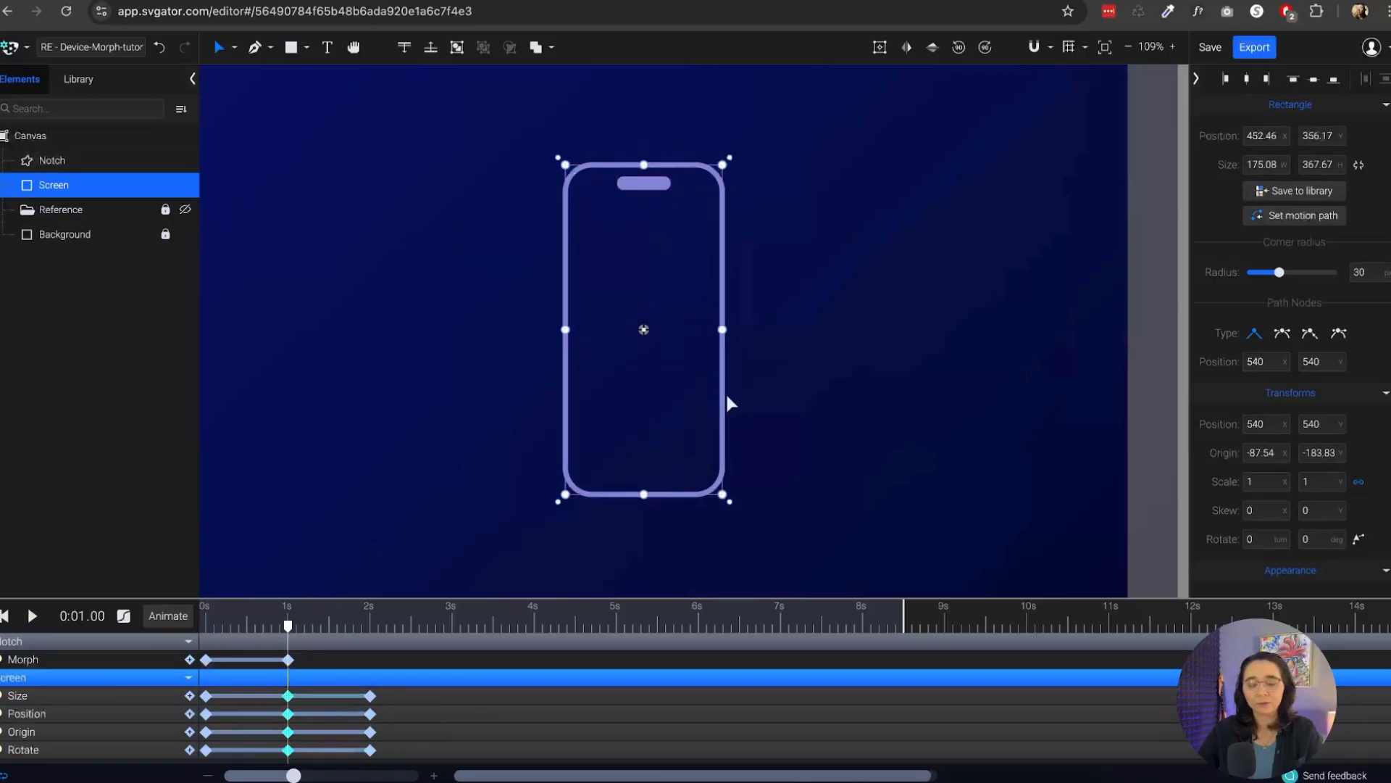
pyautogui.scroll(6, 666, 207)
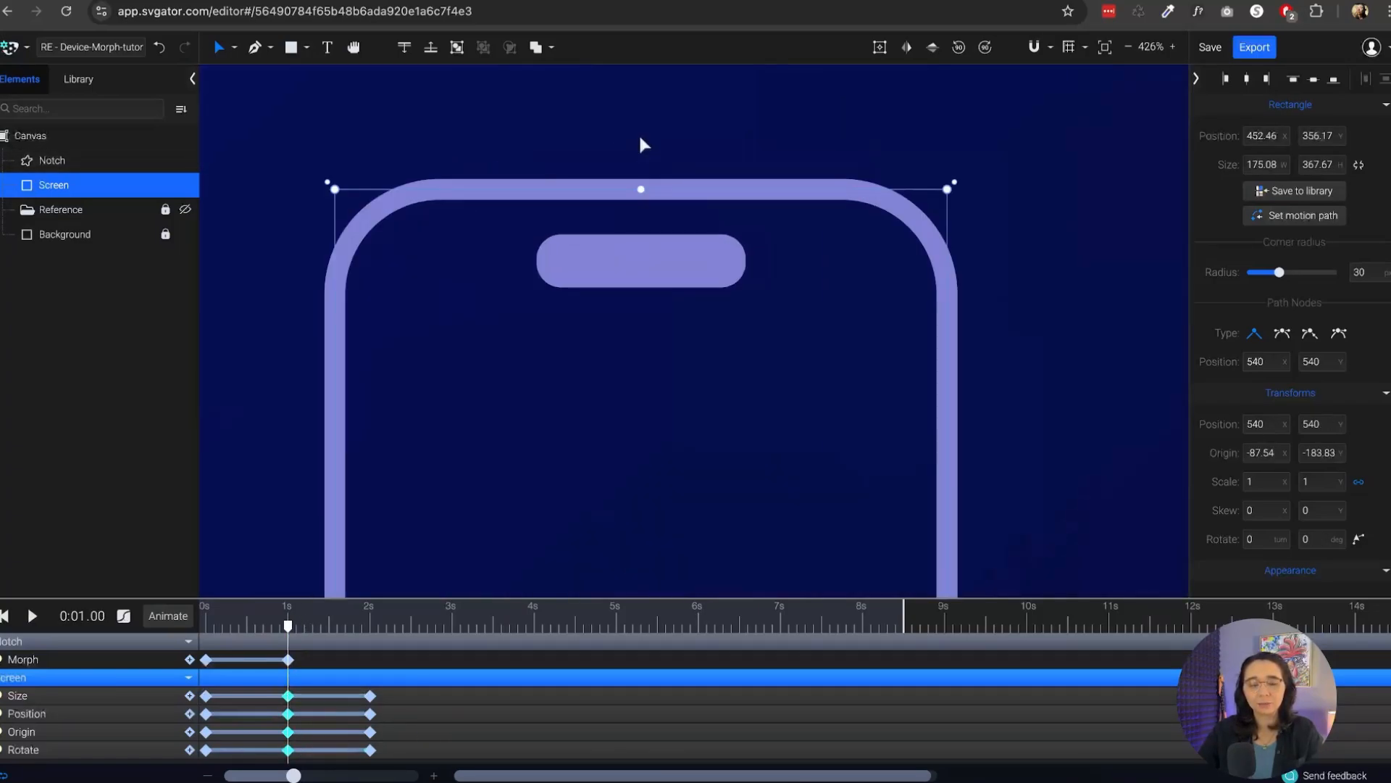
# Add an Opacity animator to the Notch with a keyframe at 0.8 s and duplicate that keyframe to 1 s
pyautogui.moveTo(288, 629); pyautogui.dragTo(271, 629)
pyautogui.click(168, 615)
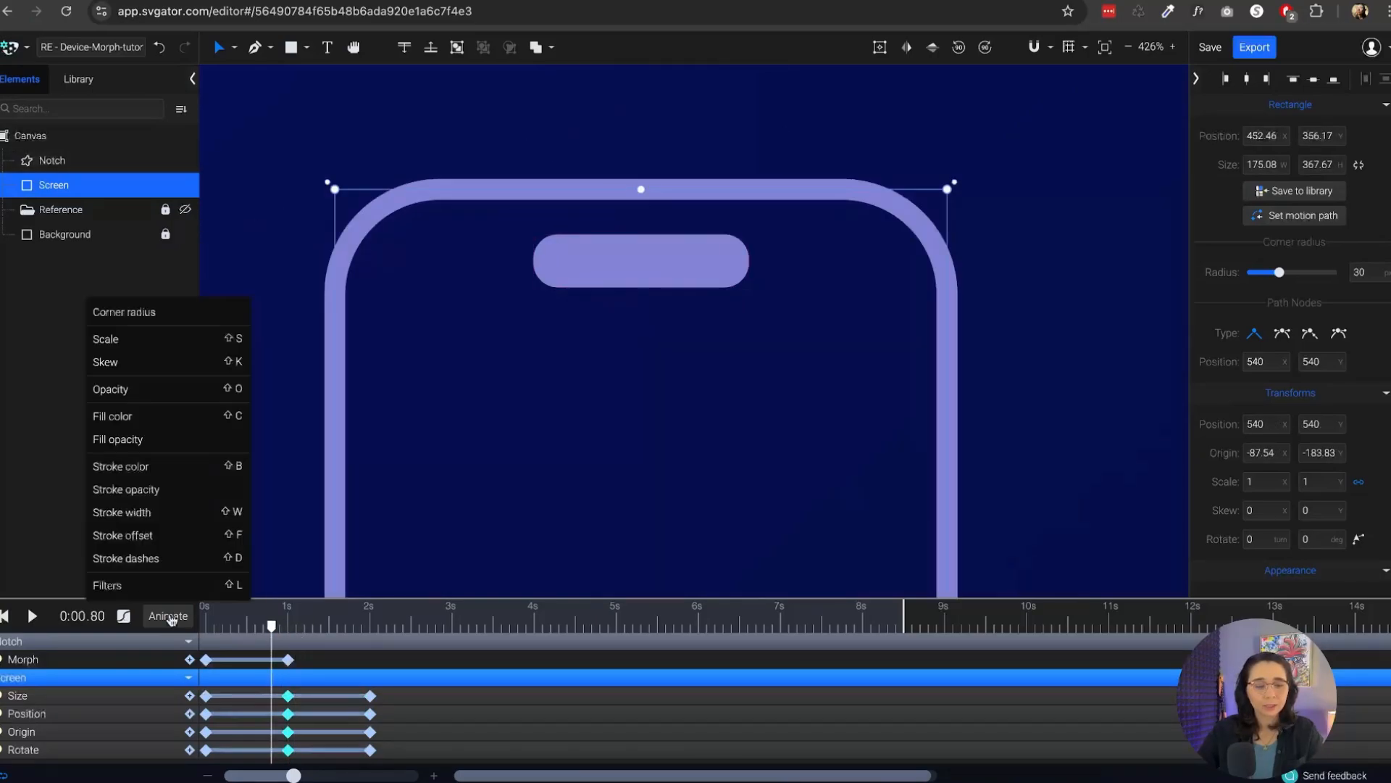
pyautogui.click(145, 391)
pyautogui.click(272, 678)
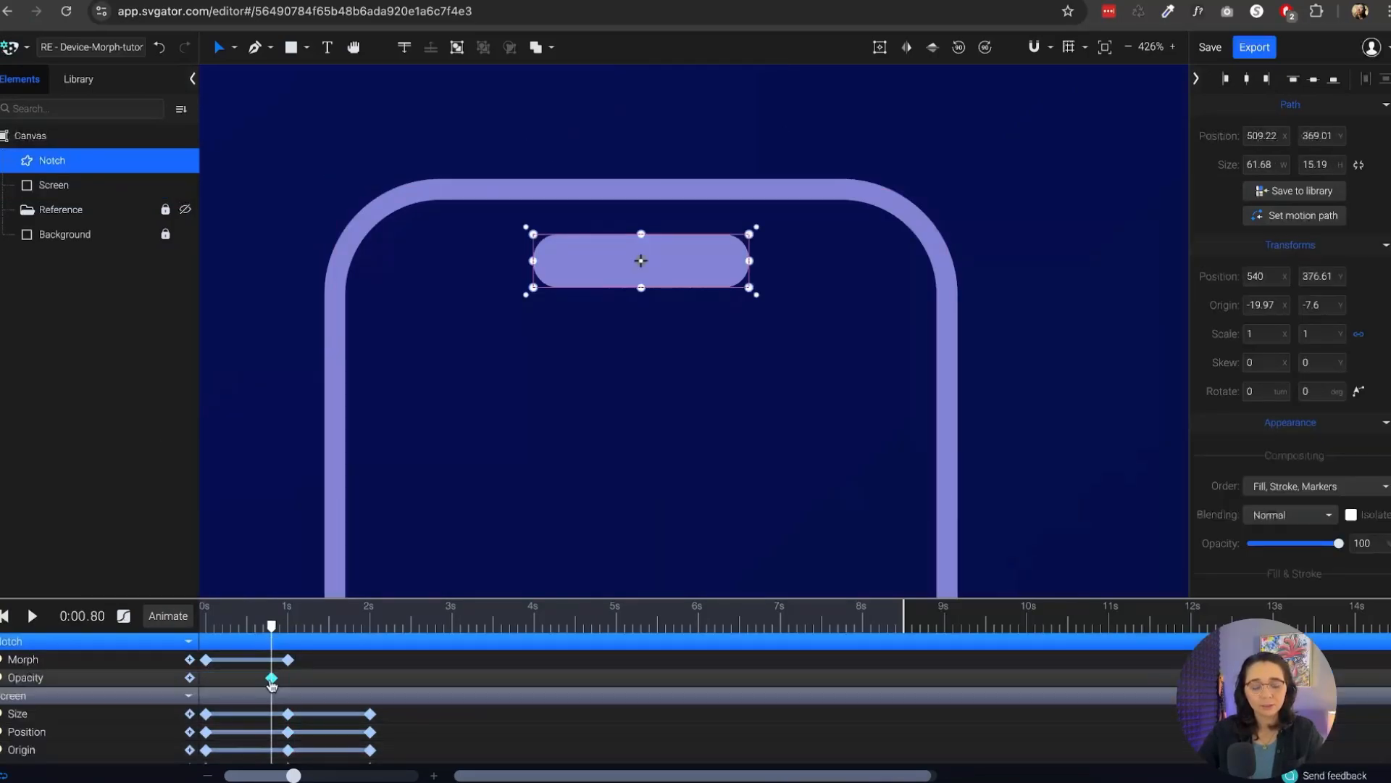
pyautogui.press('super+d')
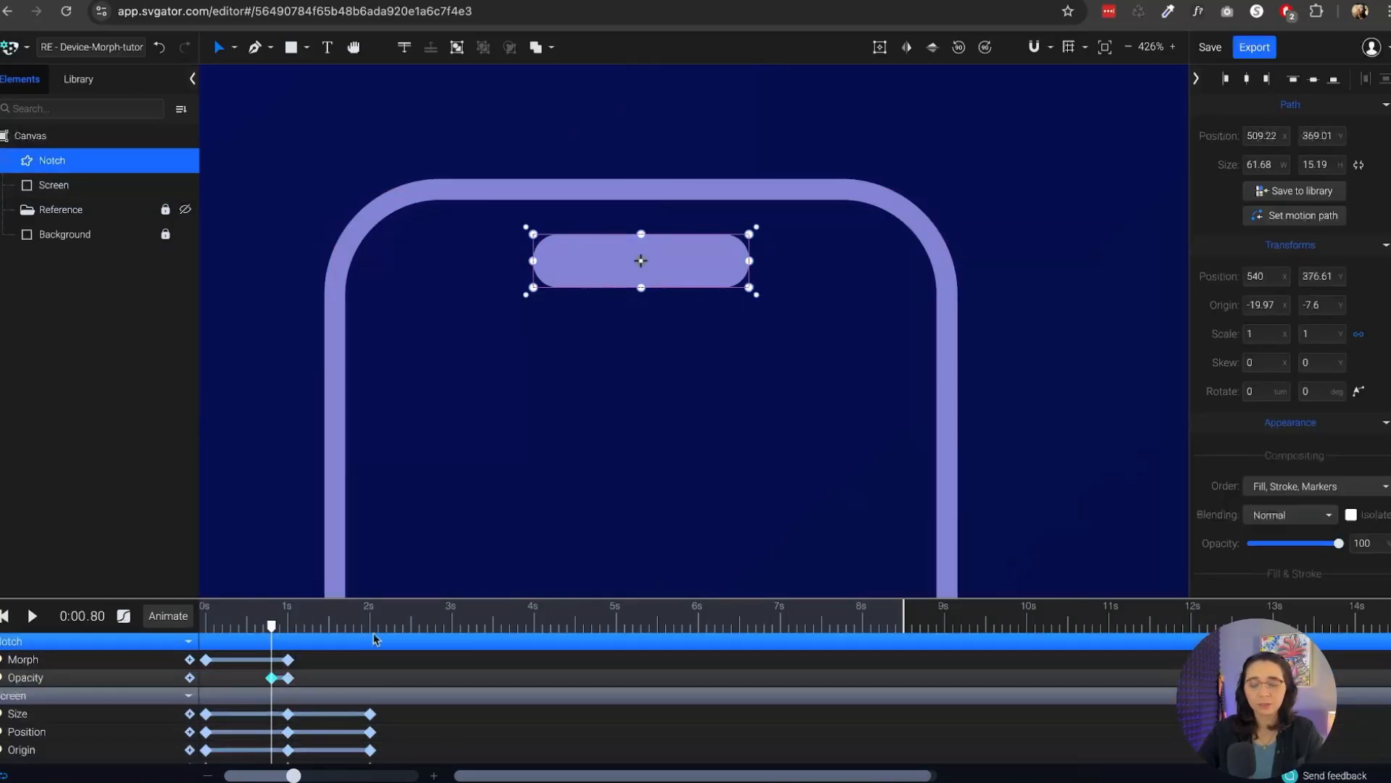
# Set the Notch's opacity to 0 at the 1 s keyframe
pyautogui.scroll(-4, 1315, 352)
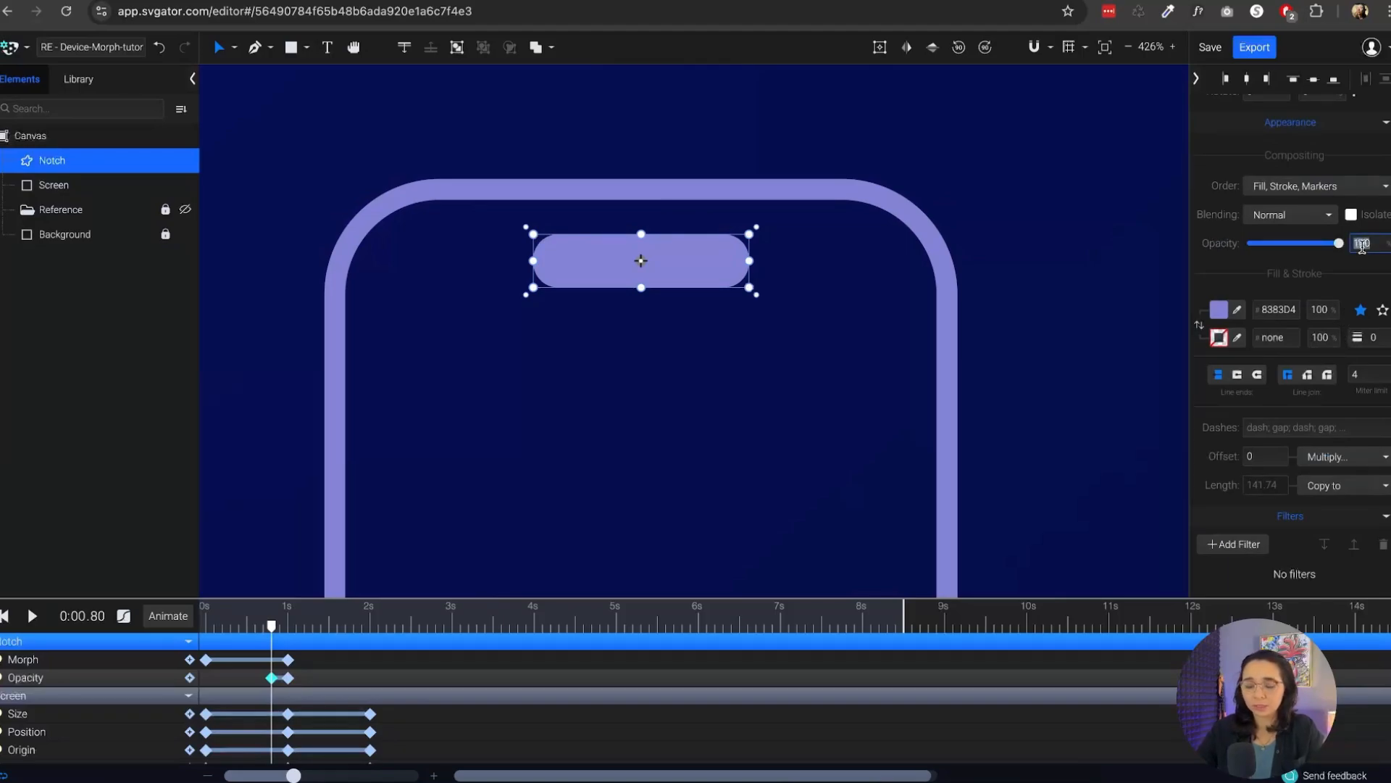
pyautogui.press('Return')
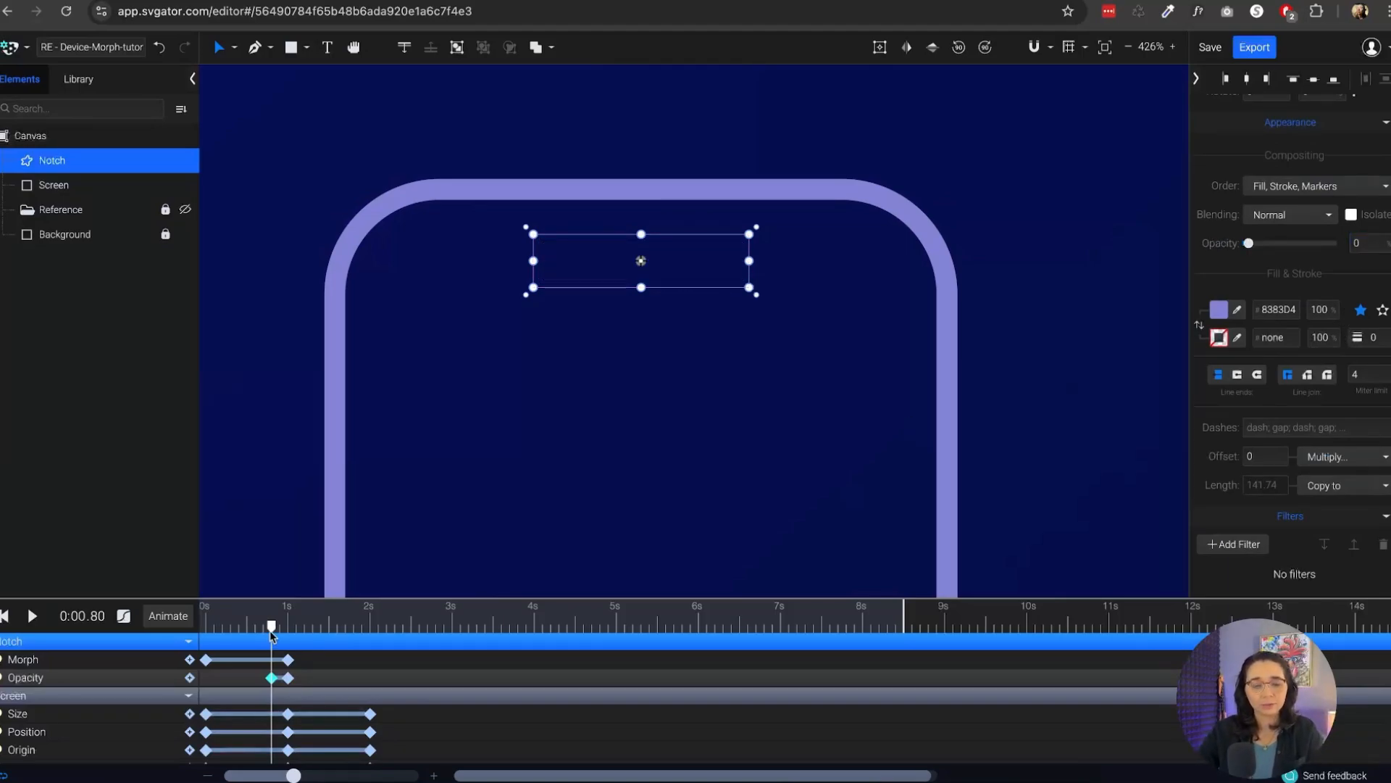
pyautogui.moveTo(271, 635); pyautogui.dragTo(289, 628)
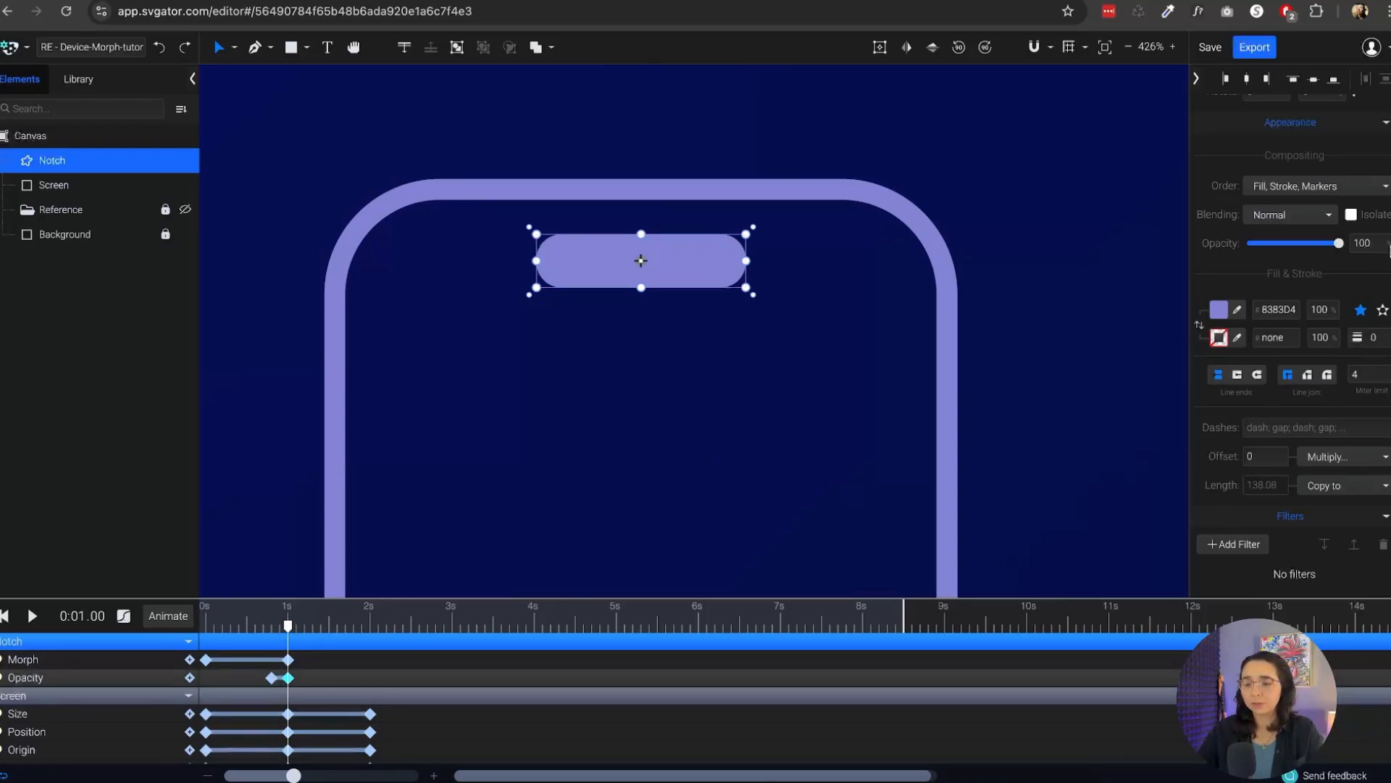
pyautogui.write('0')
pyautogui.press('Return')
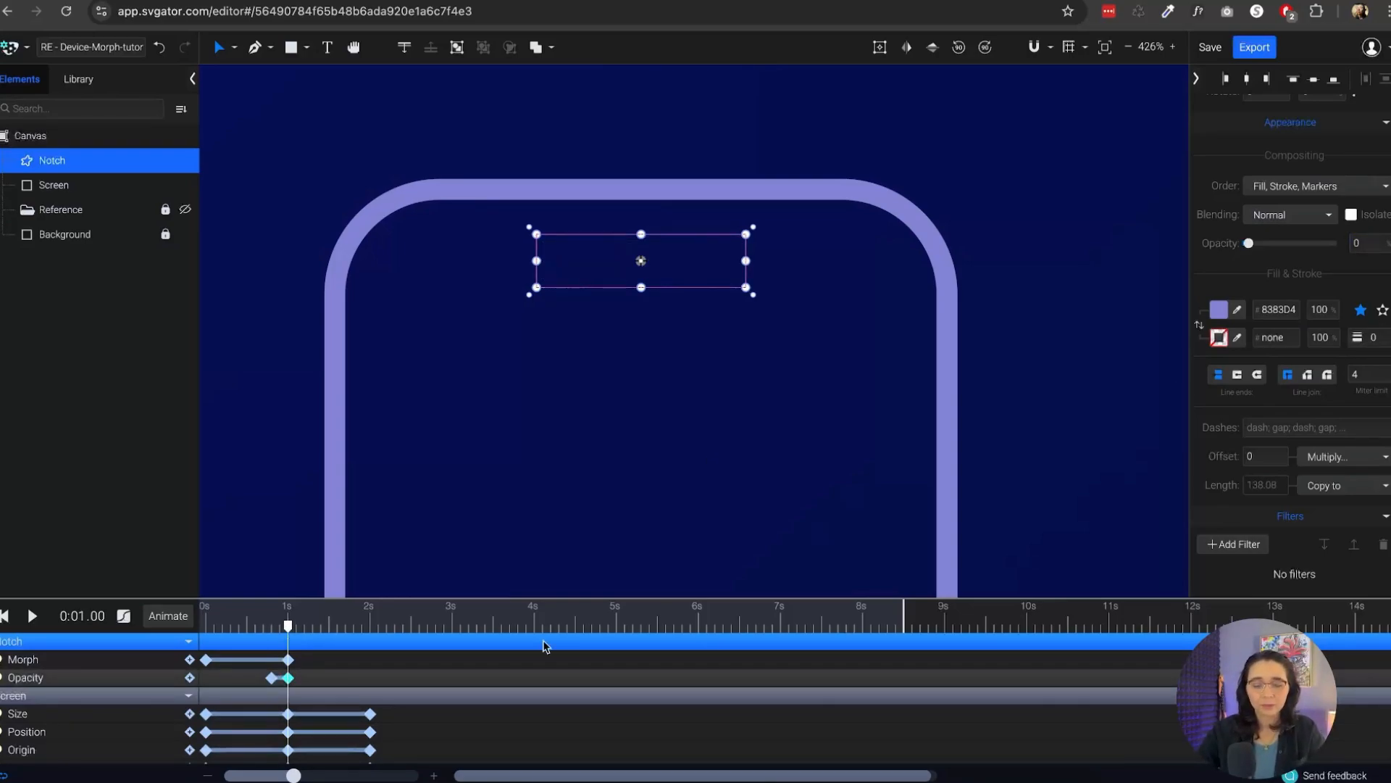
# Preview the Notch's fade-out together with the Screen's rotation and park the playhead at 1 s
pyautogui.press('space')
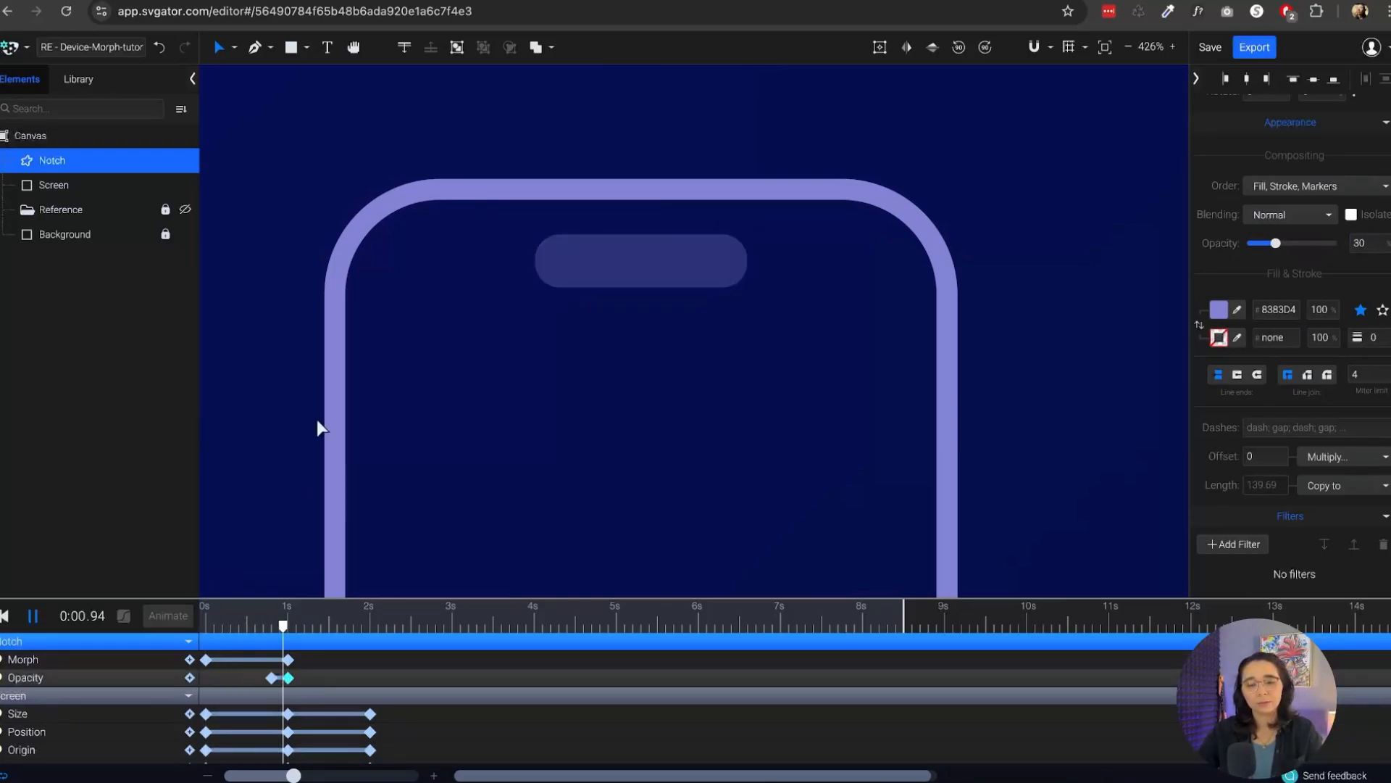
pyautogui.press('space')
pyautogui.scroll(-10, 590, 314)
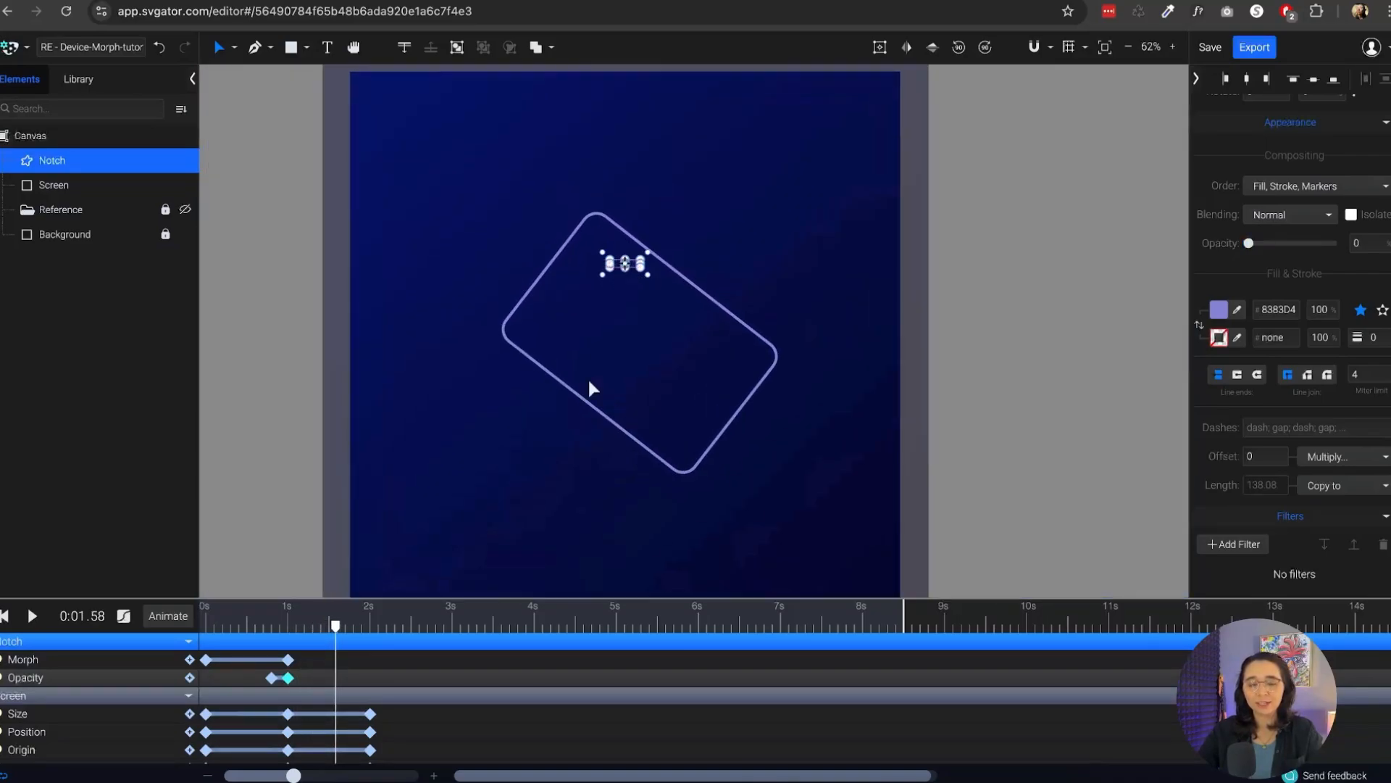
pyautogui.press('space')
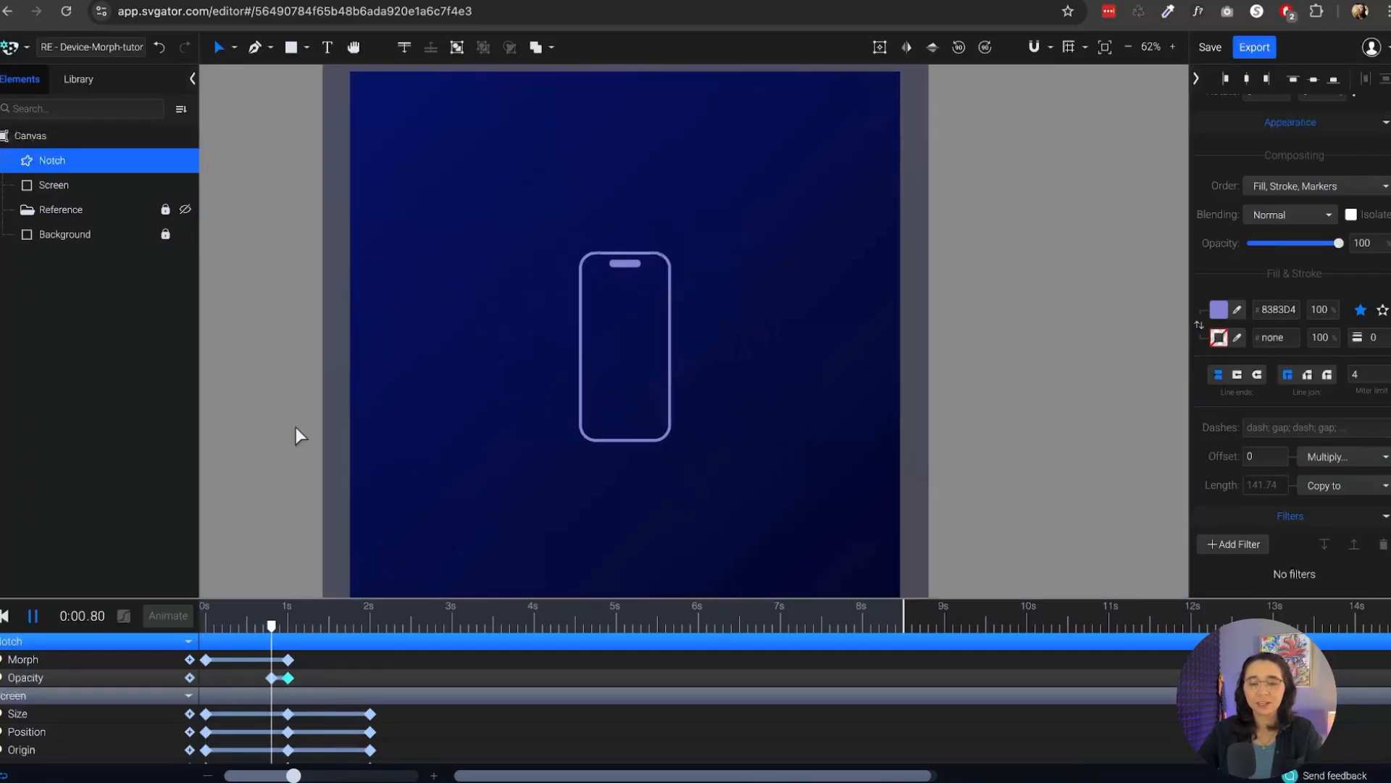
pyautogui.moveTo(314, 628); pyautogui.dragTo(289, 637)
pyautogui.scroll(4, 617, 282)
pyautogui.scroll(5, 657, 210)
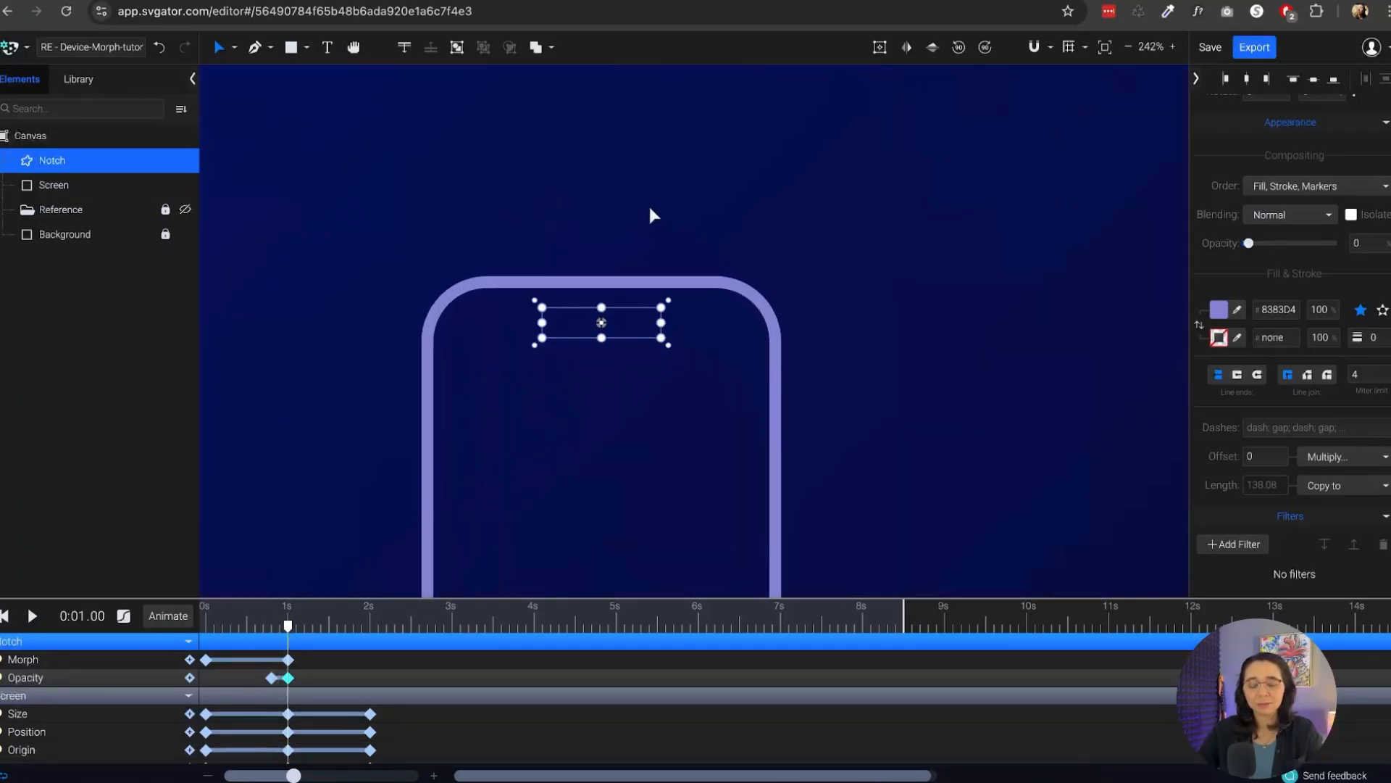
pyautogui.scroll(-5, 648, 331)
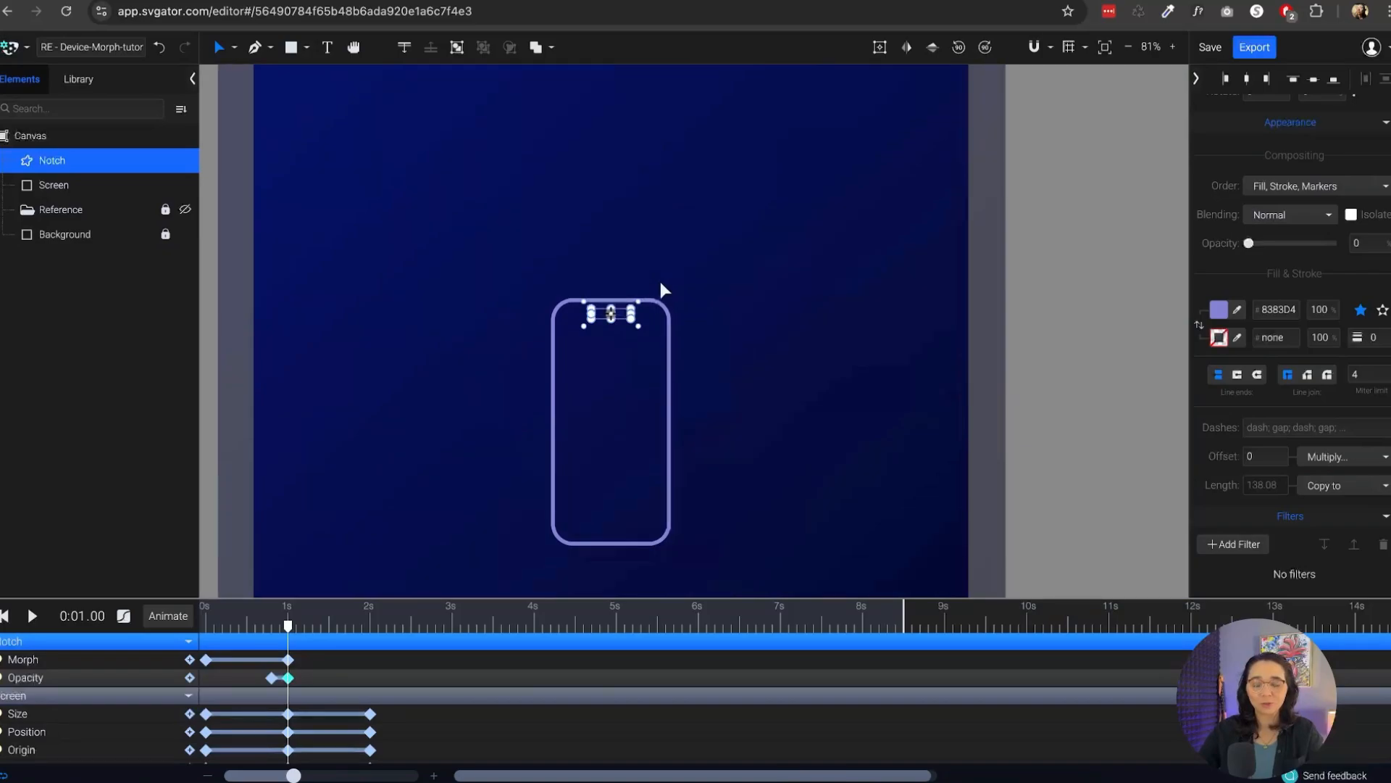
# Clear the Notch selection, play the animation again and return the playhead to 1 s
pyautogui.click(975, 293)
pyautogui.press('space')
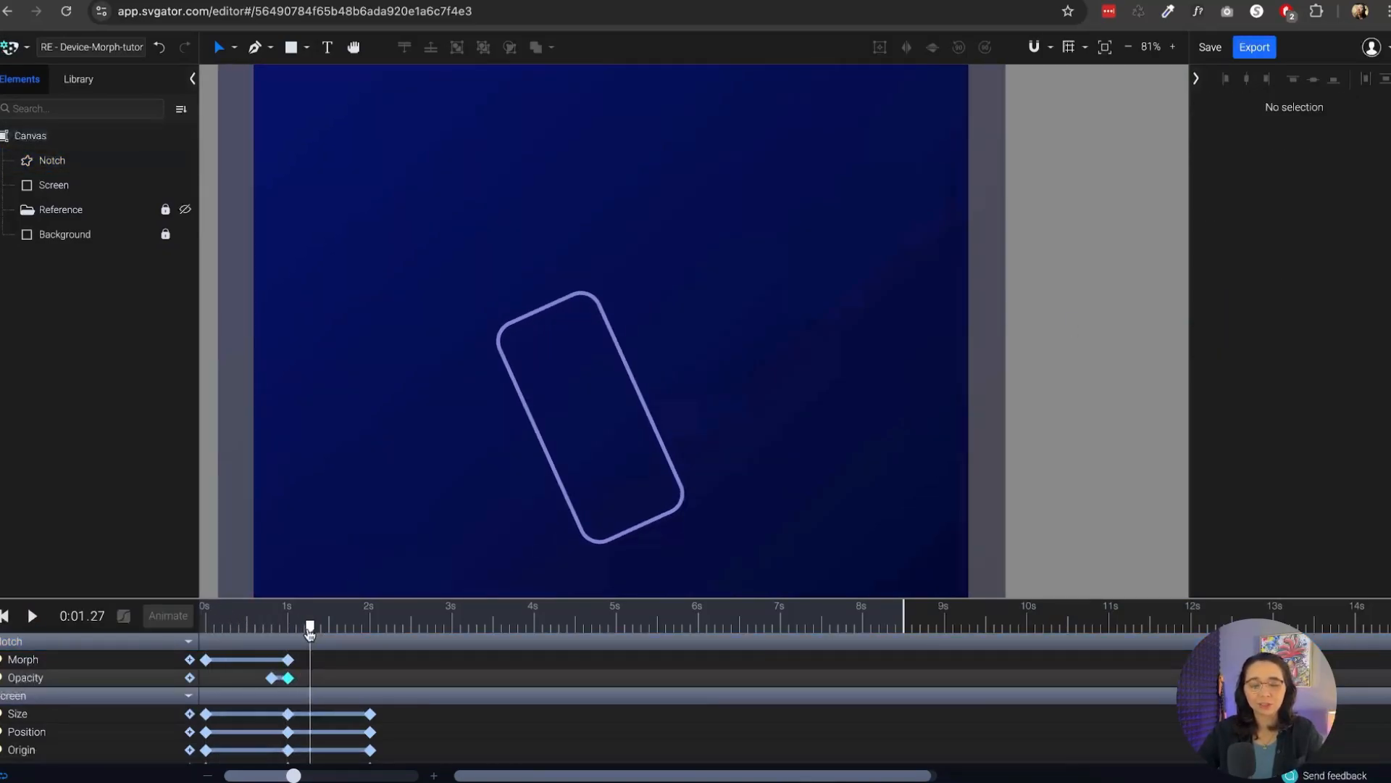
pyautogui.moveTo(310, 626); pyautogui.dragTo(289, 650)
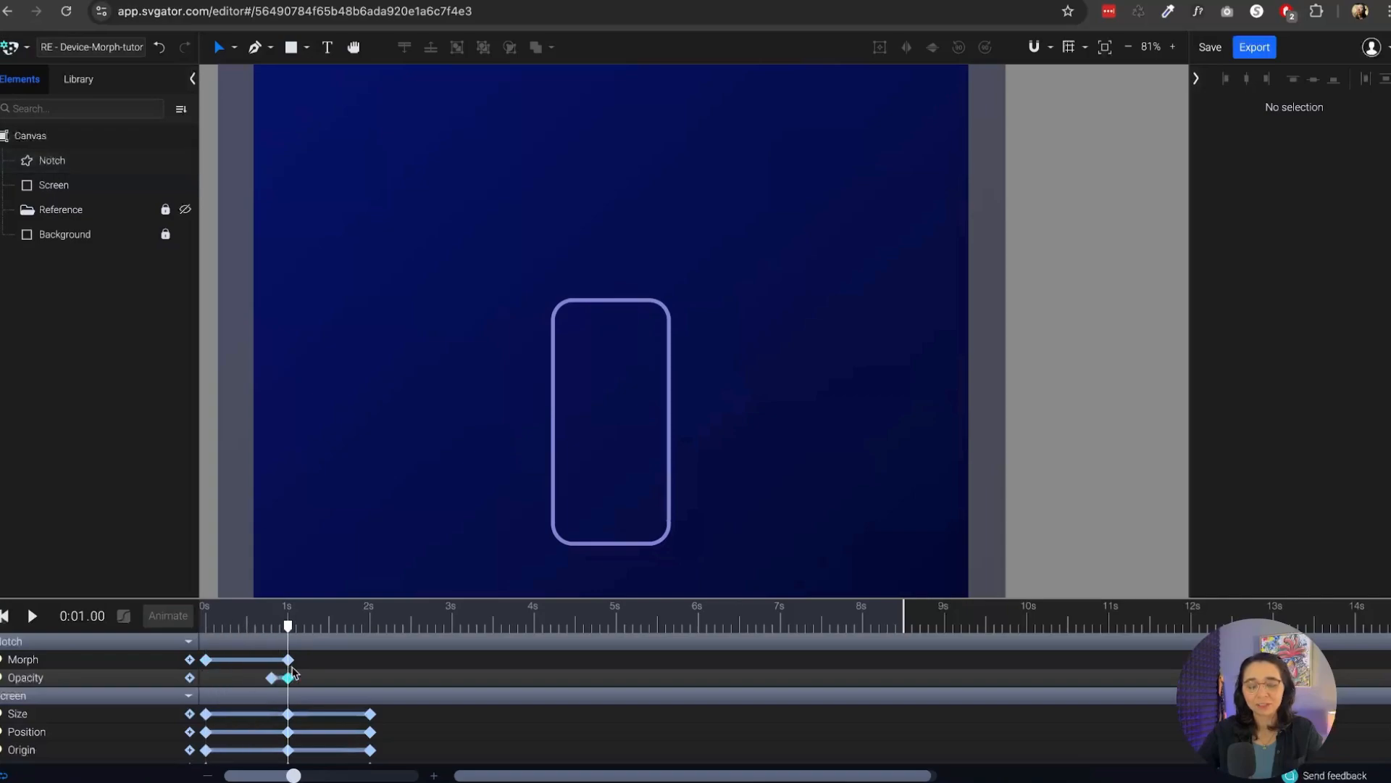
pyautogui.scroll(-5, 800, 247)
pyautogui.scroll(4, 759, 357)
pyautogui.scroll(1, 724, 290)
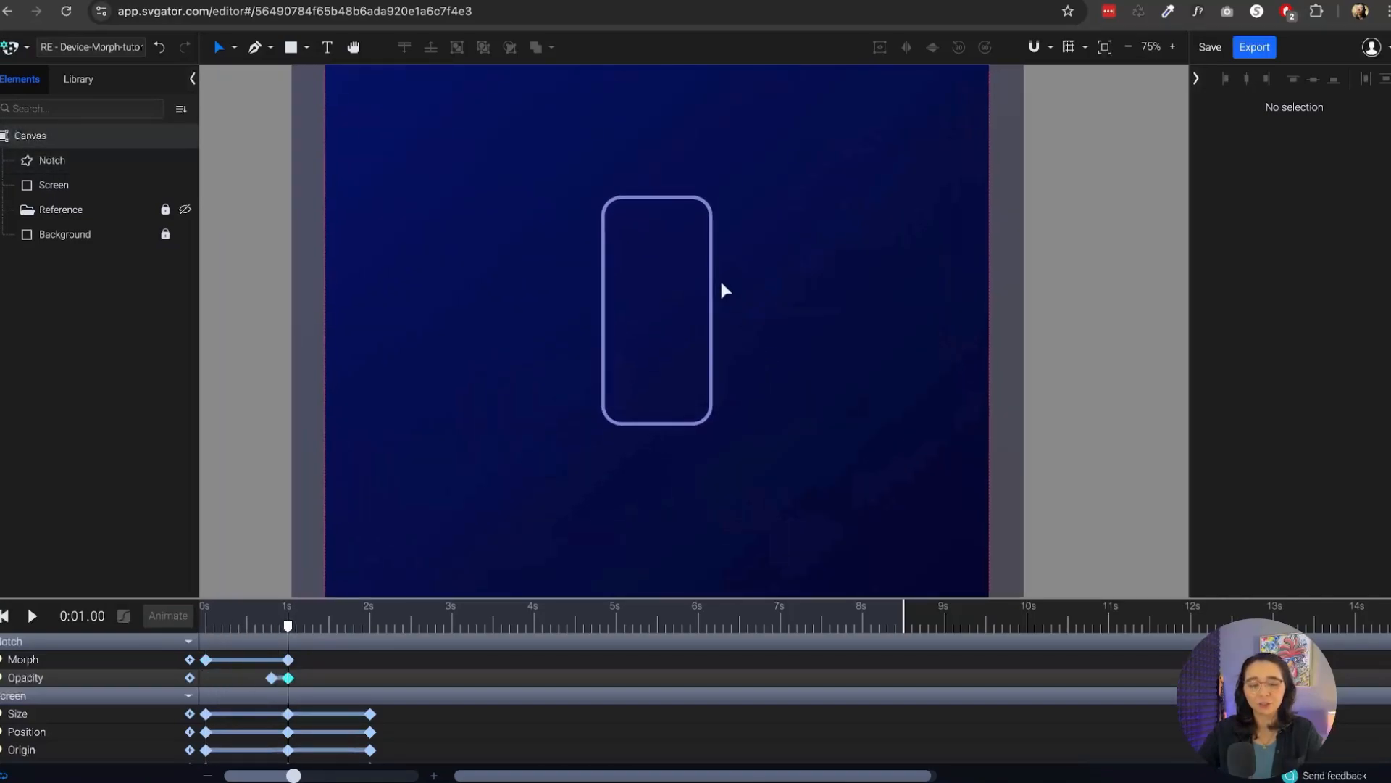
# At 2 s, draw a rectangle about 100 × 35 px hanging from the middle of the Screen's top edge
pyautogui.moveTo(307, 632); pyautogui.dragTo(377, 640)
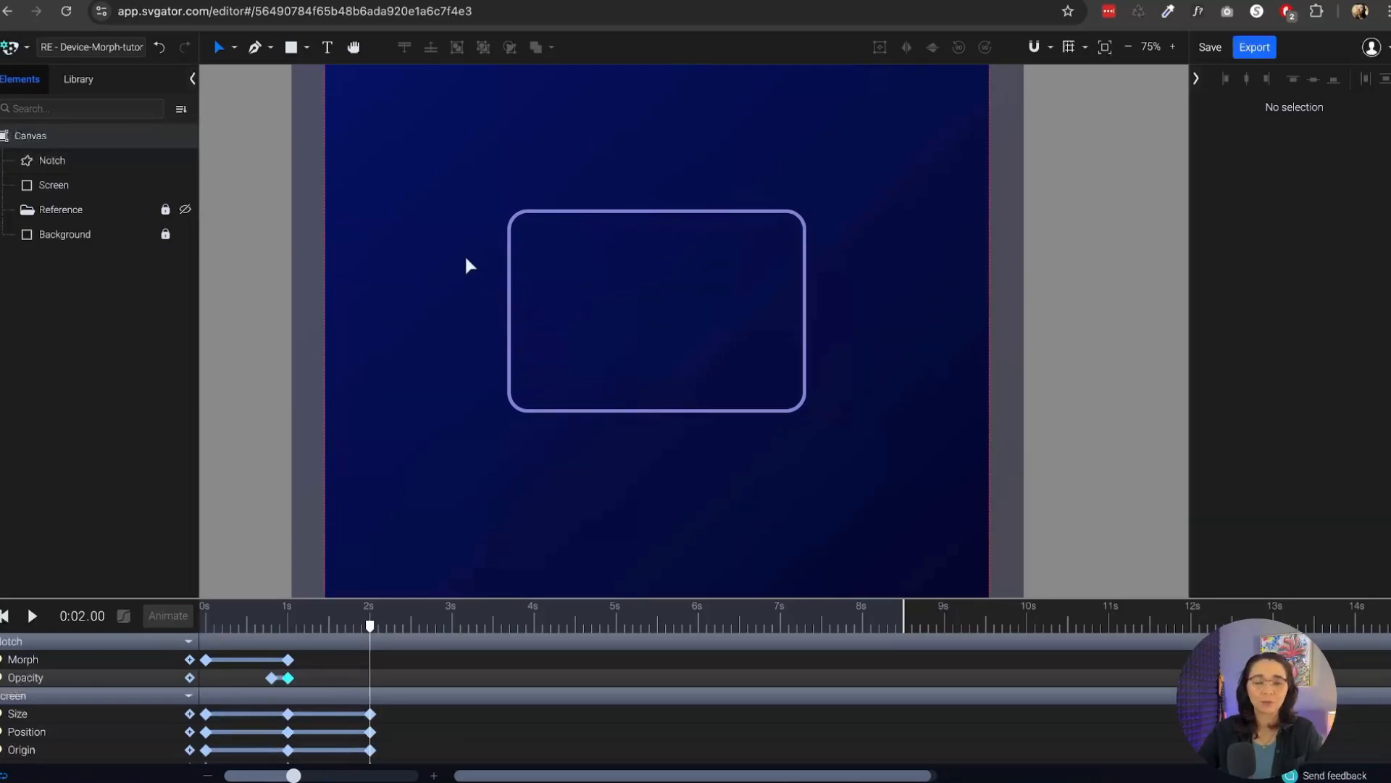
pyautogui.click(291, 47)
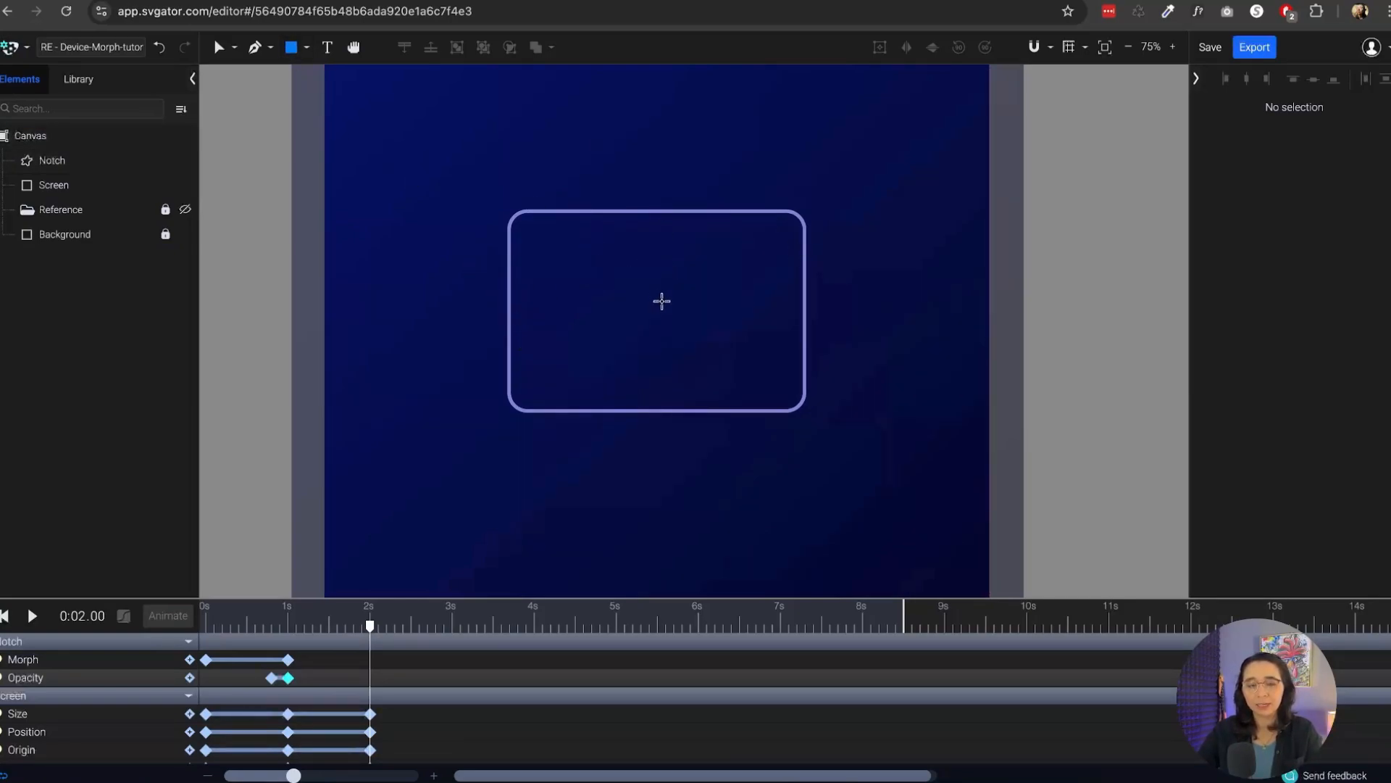
pyautogui.scroll(5, 642, 208)
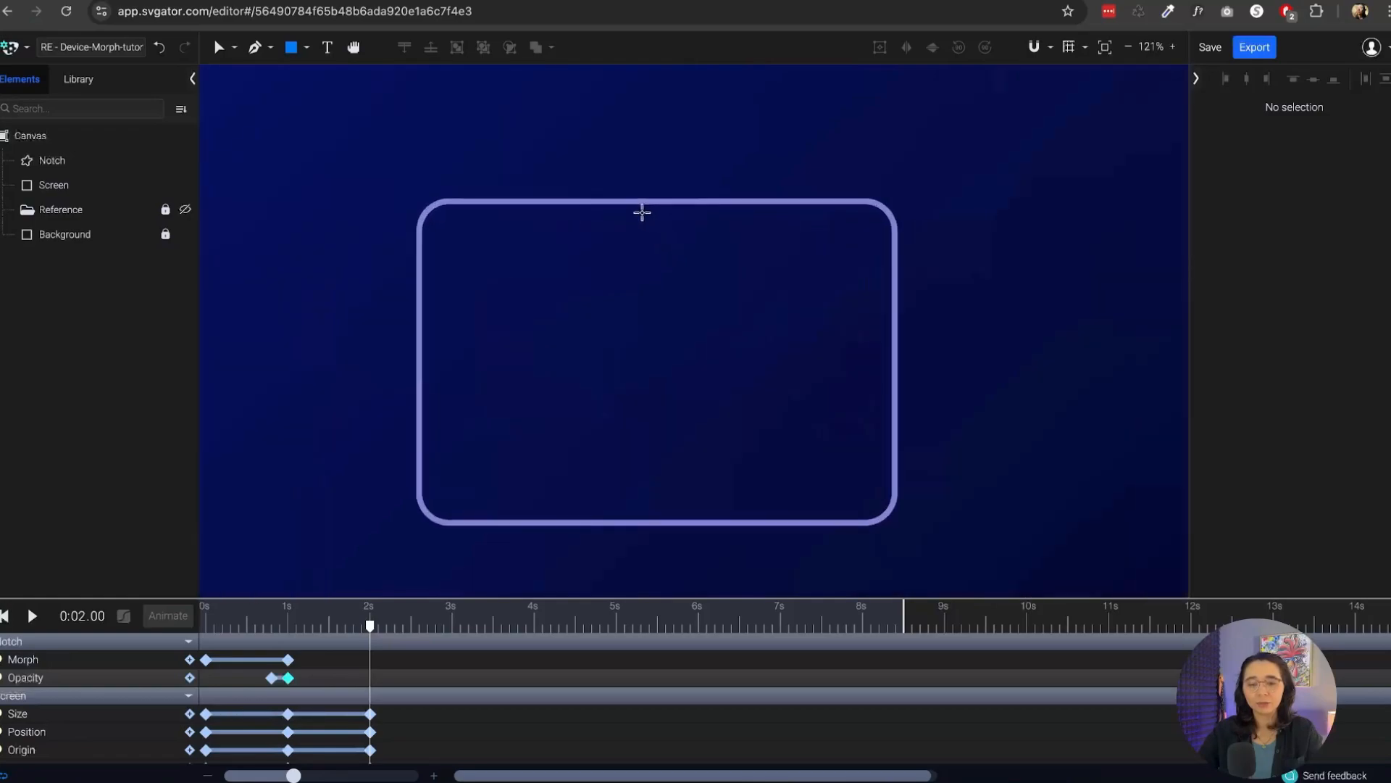
pyautogui.moveTo(370, 625); pyautogui.dragTo(374, 702)
pyautogui.scroll(8, 670, 205)
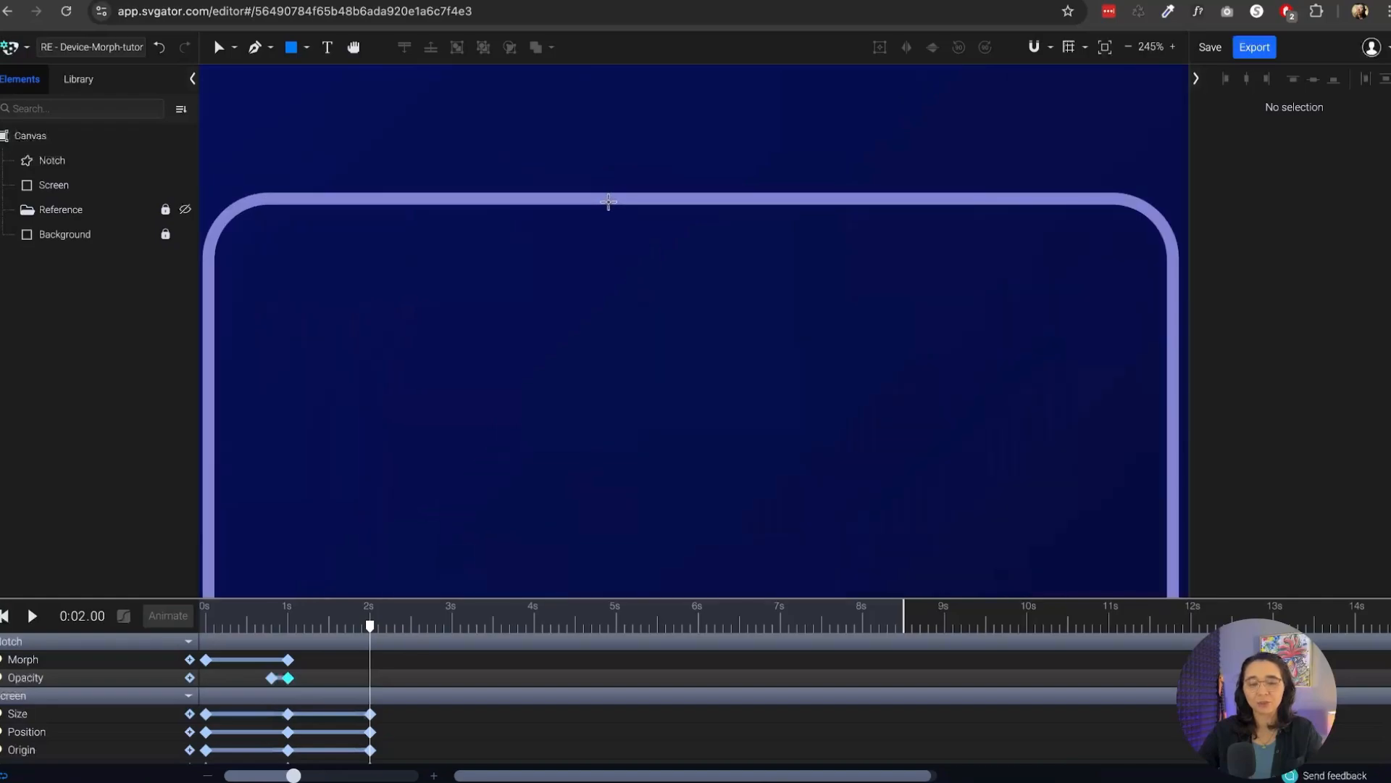
pyautogui.moveTo(546, 197)
pyautogui.mouseDown()
pyautogui.moveTo(785, 251)
pyautogui.moveTo(789, 282)
pyautogui.mouseUp()
pyautogui.moveTo(731, 239); pyautogui.dragTo(733, 235)
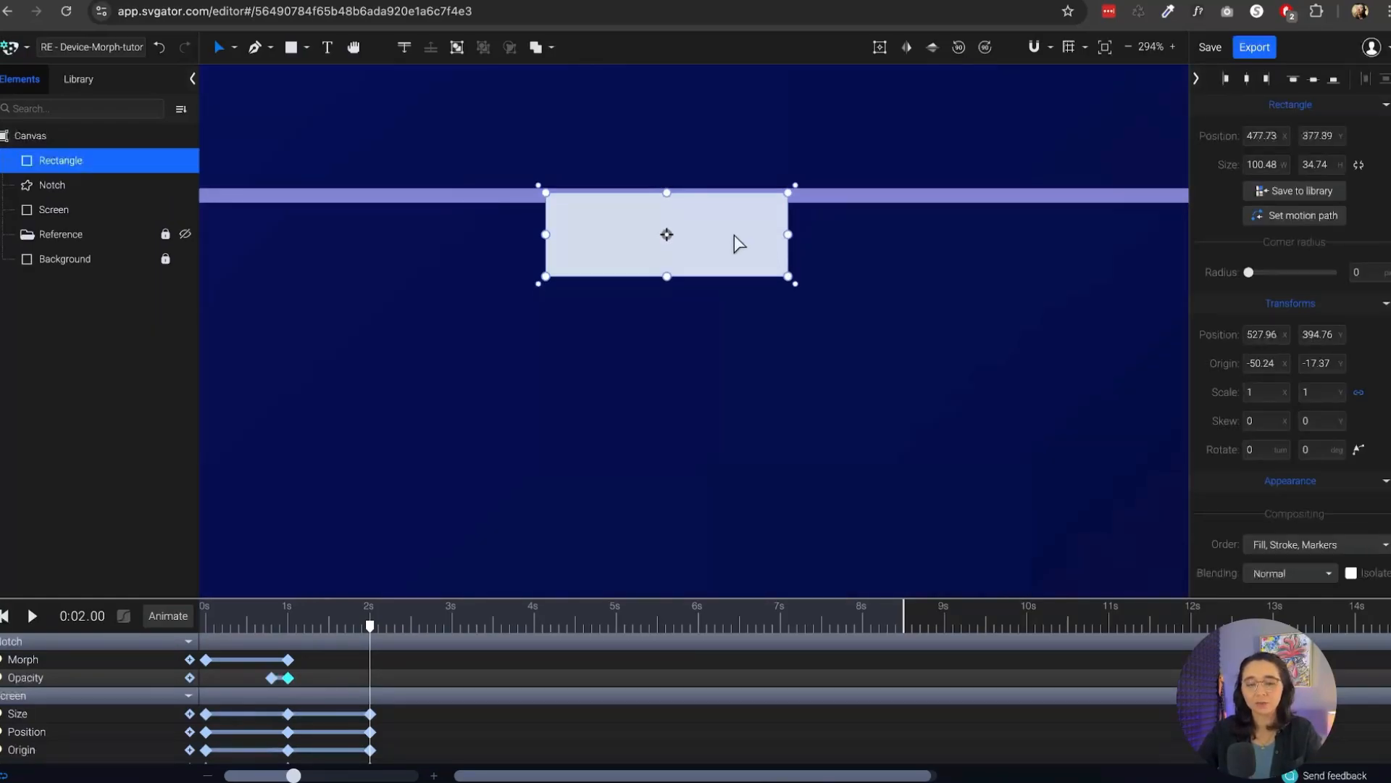
# Show the rulers and guides, centre the rectangle on the middle vertical guide and remove the two outer vertical guides
pyautogui.click(1069, 48)
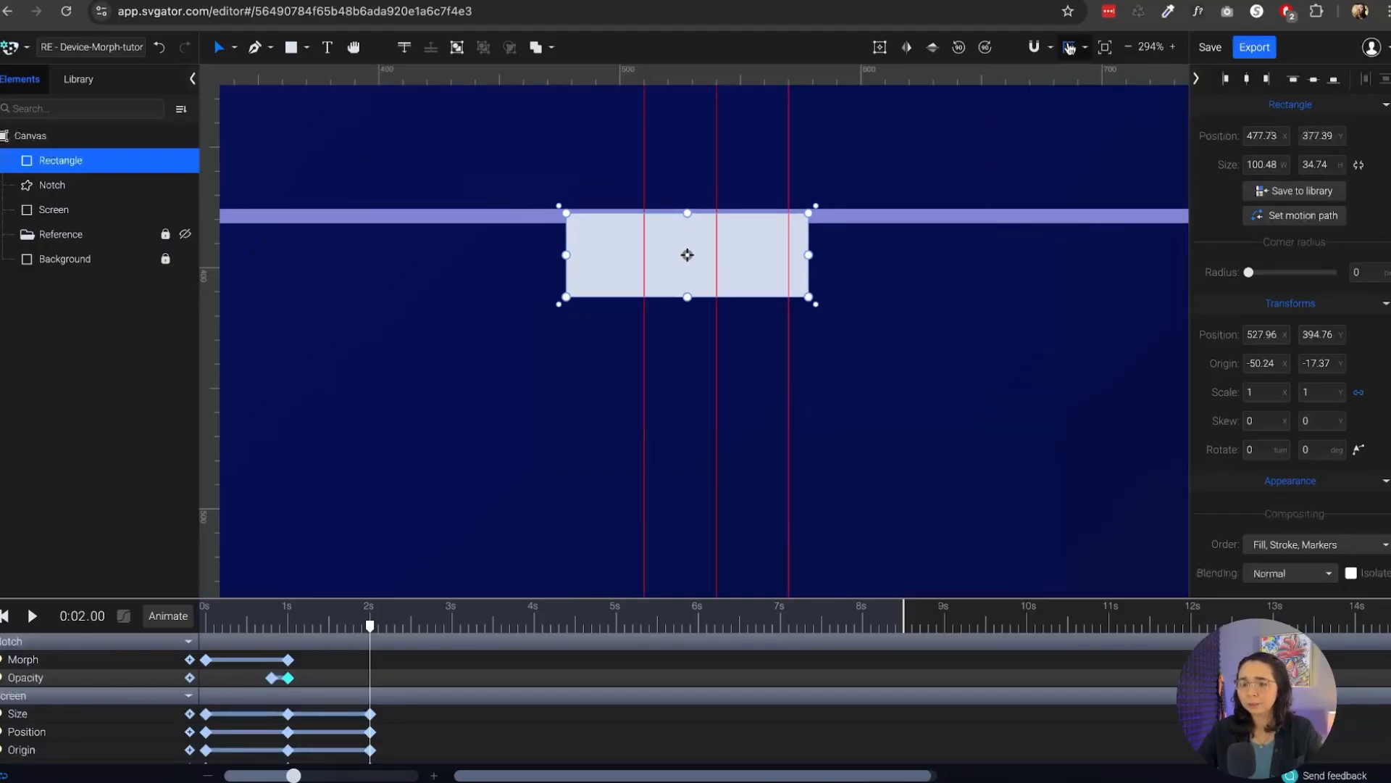
pyautogui.scroll(4, 723, 243)
pyautogui.moveTo(744, 238); pyautogui.dragTo(792, 242)
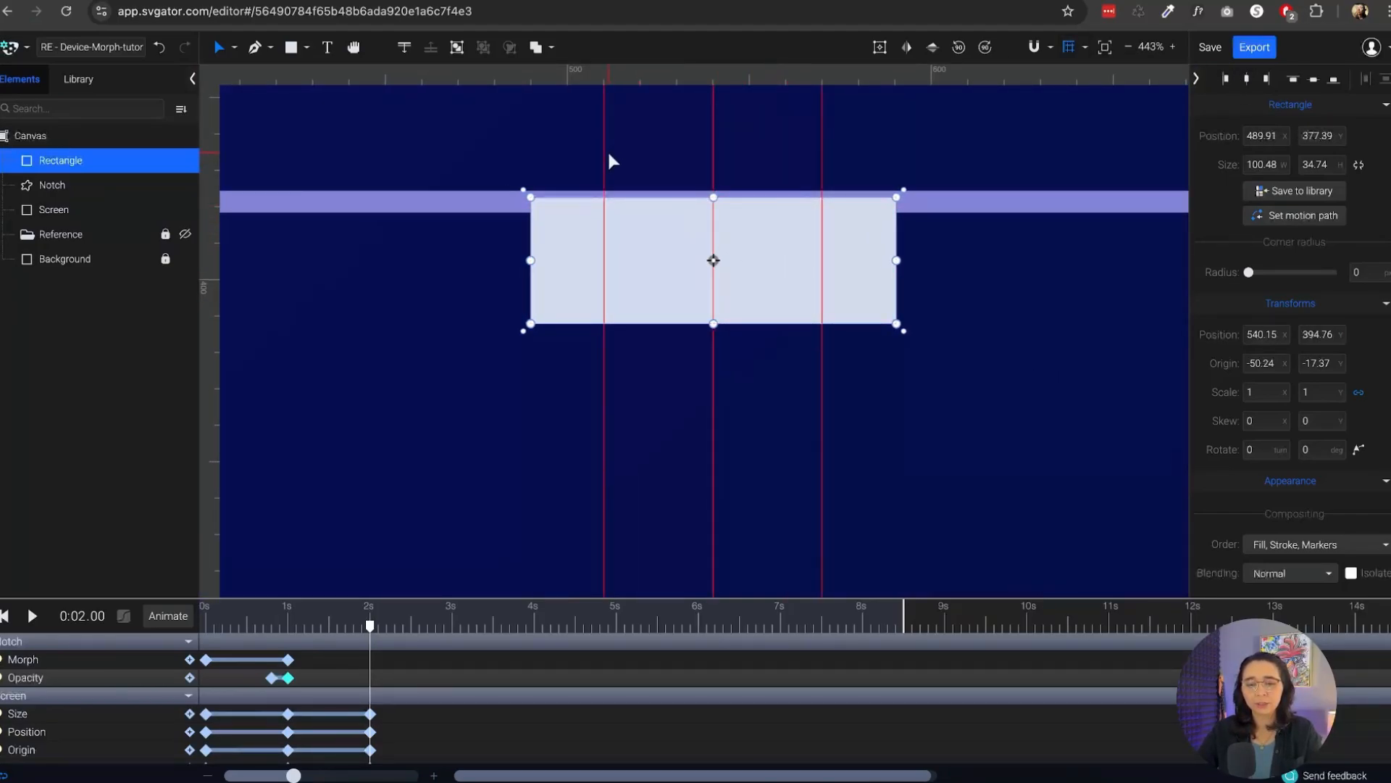
pyautogui.moveTo(604, 148); pyautogui.dragTo(227, 198)
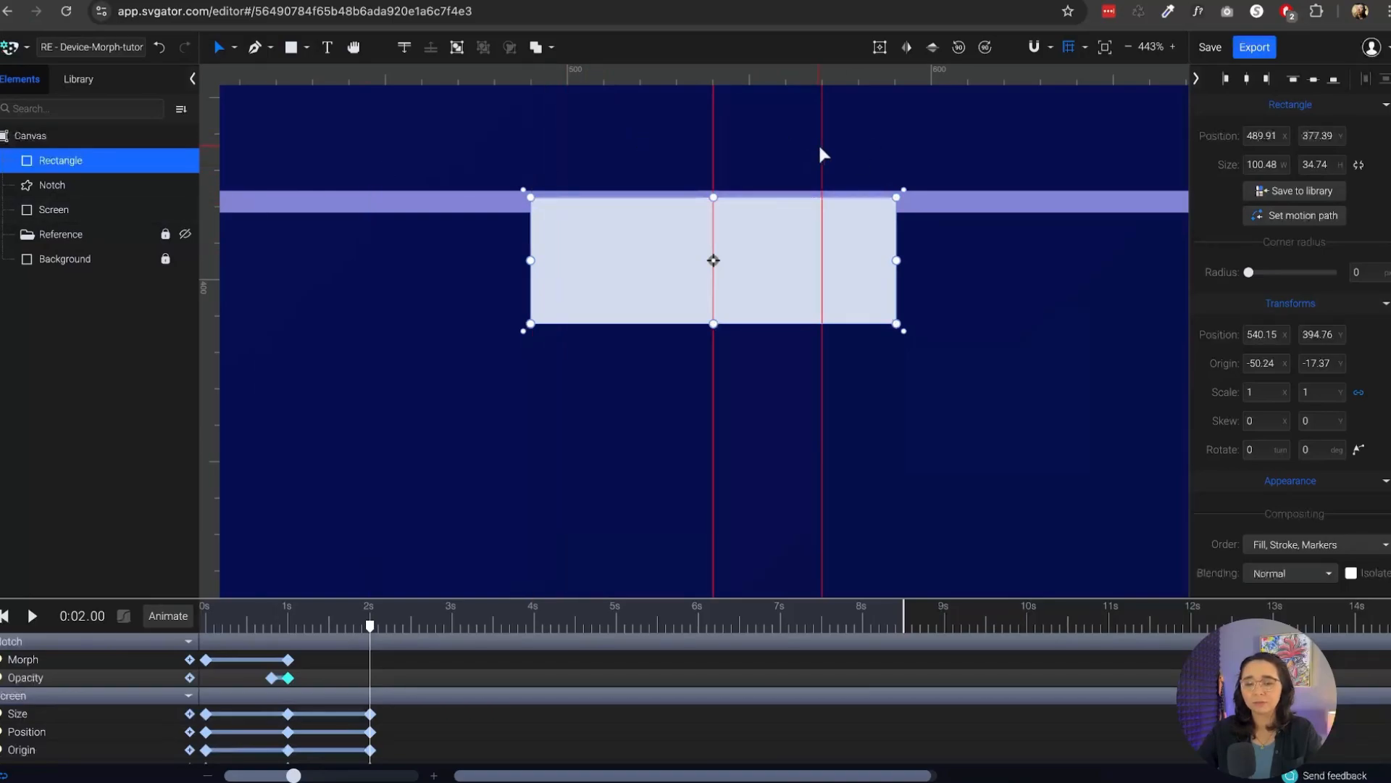
pyautogui.moveTo(821, 152); pyautogui.dragTo(821, 73)
pyautogui.scroll(-1, 721, 210)
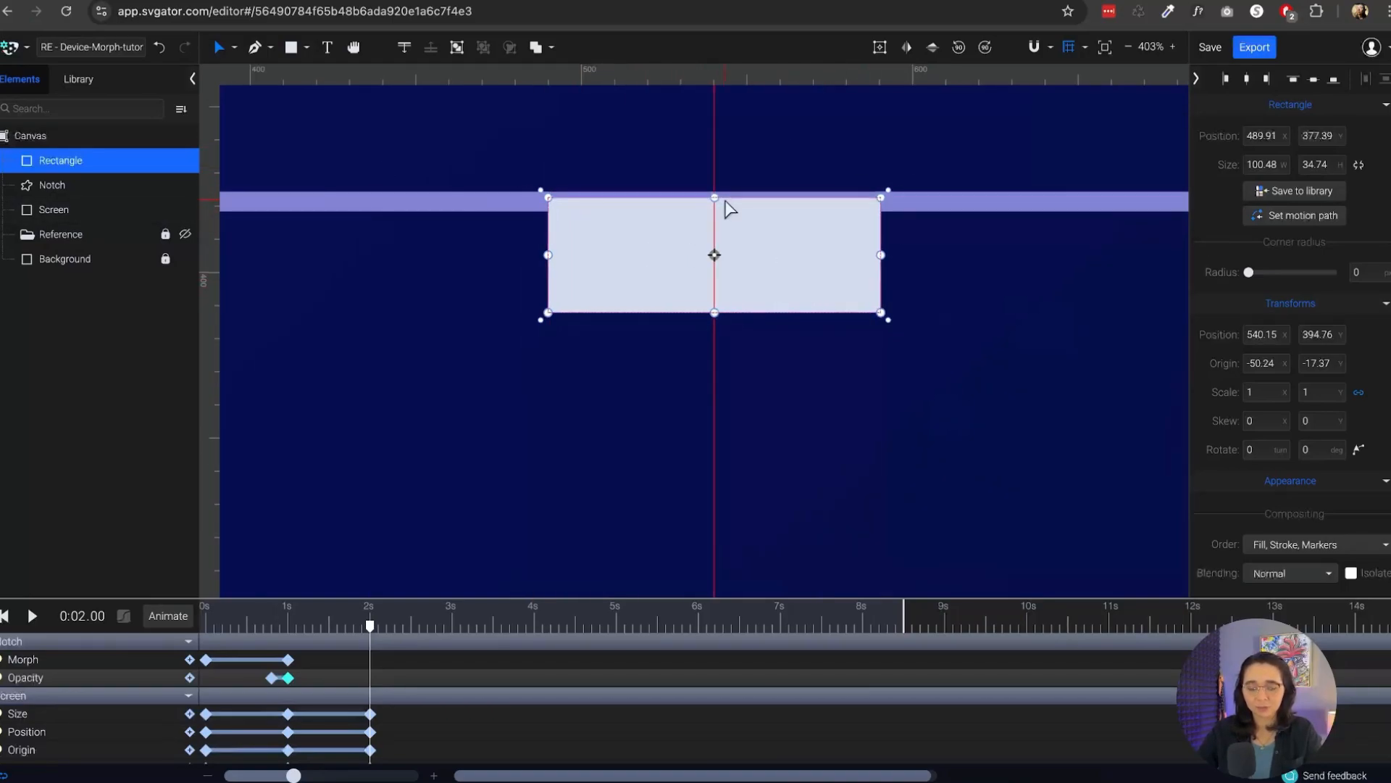
# Fill the new rectangle with colour 8383D4 and set its corner radius to 6
pyautogui.scroll(-5, 1347, 323)
pyautogui.click(1280, 309)
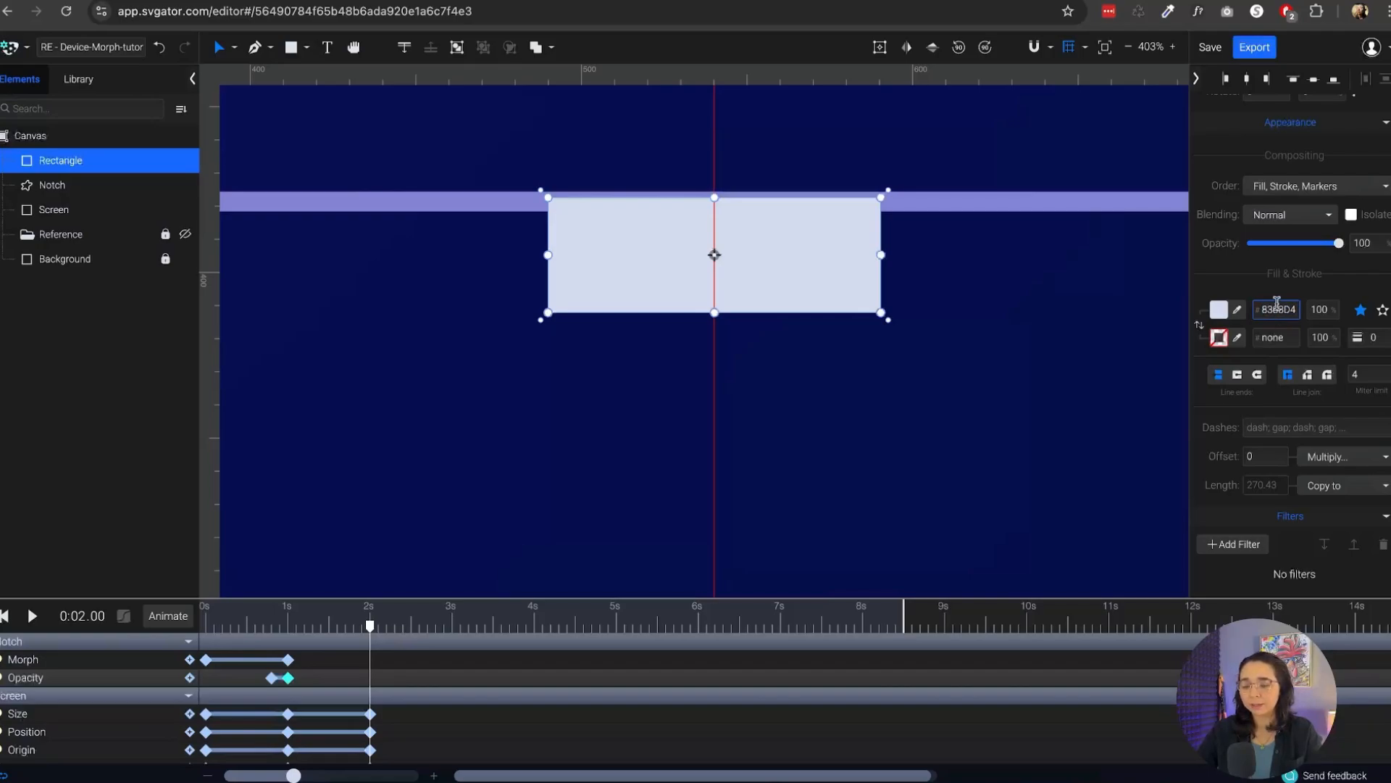
pyautogui.press('Return')
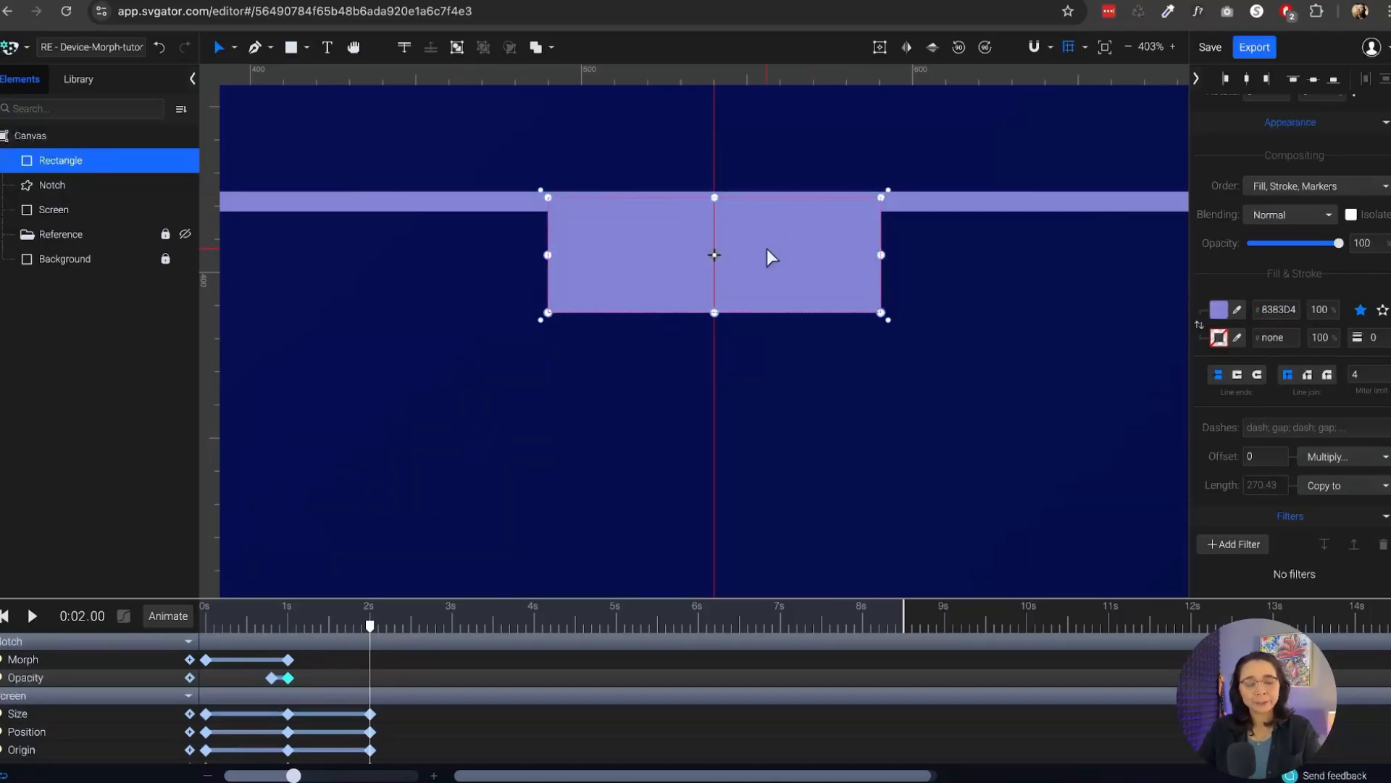
pyautogui.scroll(1, 1325, 276)
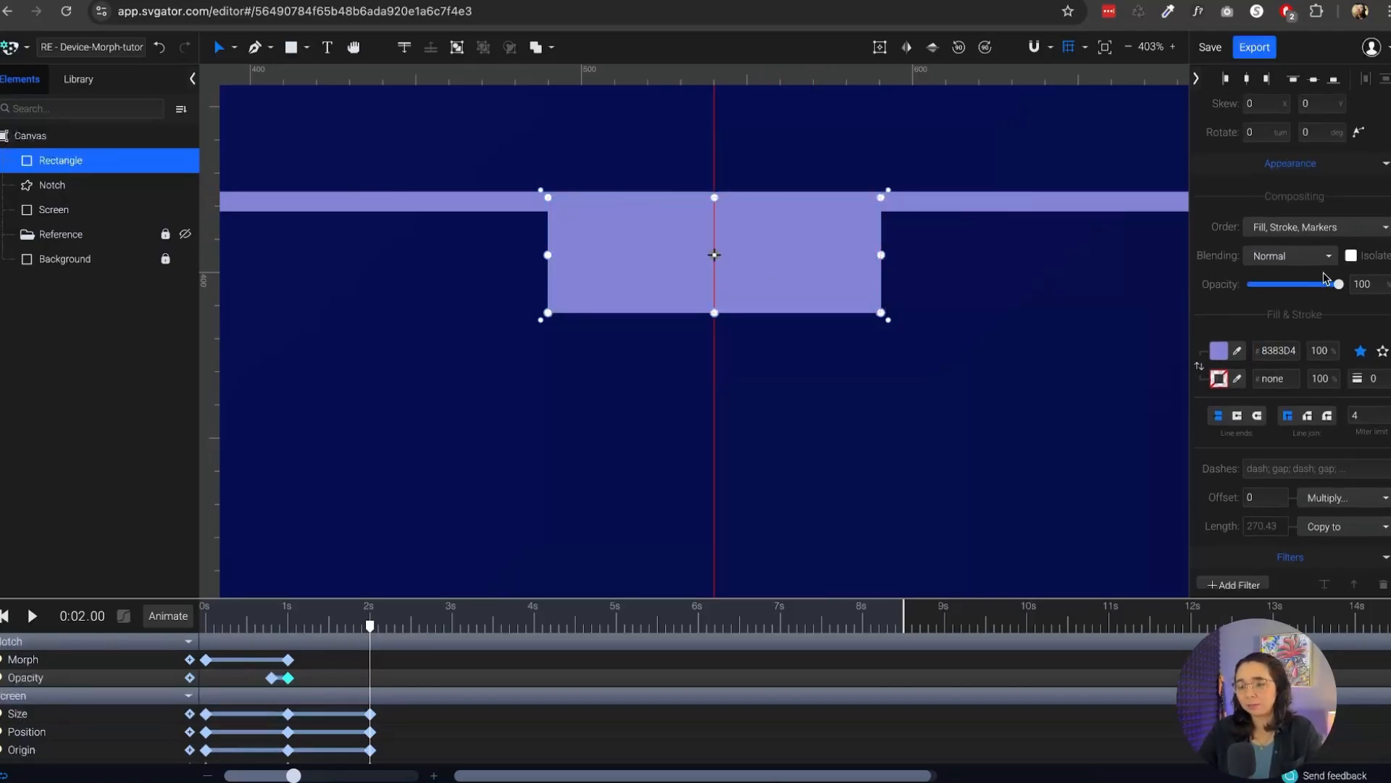
pyautogui.scroll(5, 1323, 274)
pyautogui.moveTo(1249, 273); pyautogui.dragTo(1280, 273)
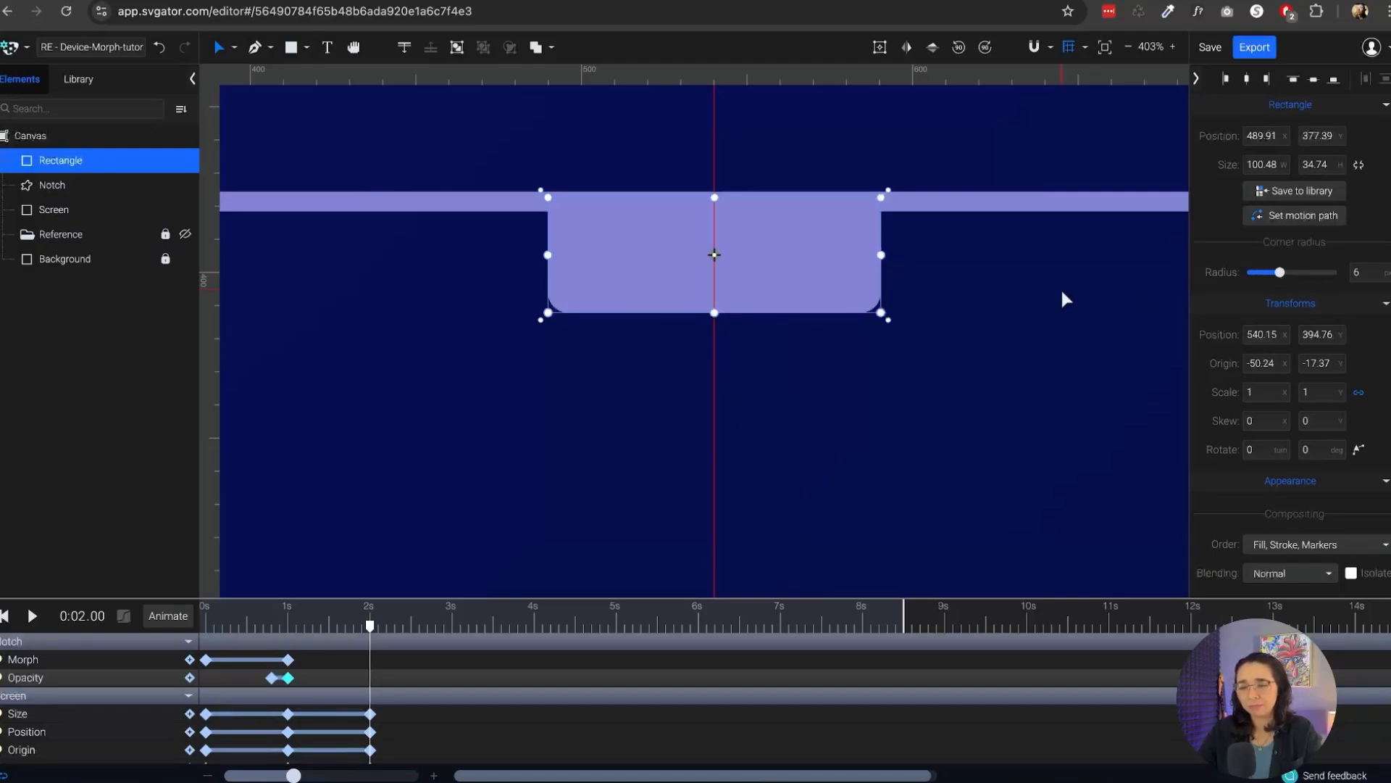
# Clear the rectangle selection and hide the rulers and guides
pyautogui.scroll(-8, 825, 280)
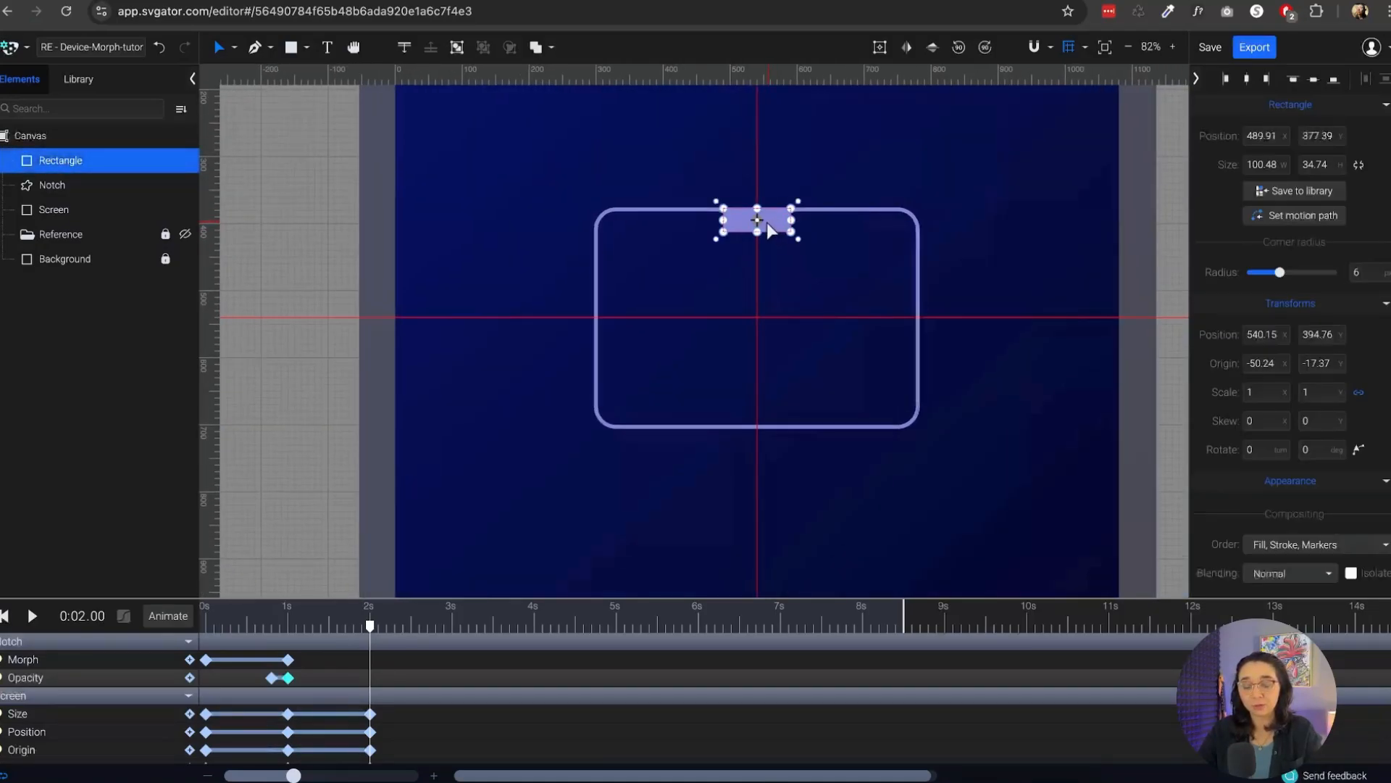
pyautogui.scroll(8, 770, 229)
pyautogui.moveTo(731, 267); pyautogui.dragTo(771, 210)
pyautogui.press('Escape')
pyautogui.scroll(-3, 764, 188)
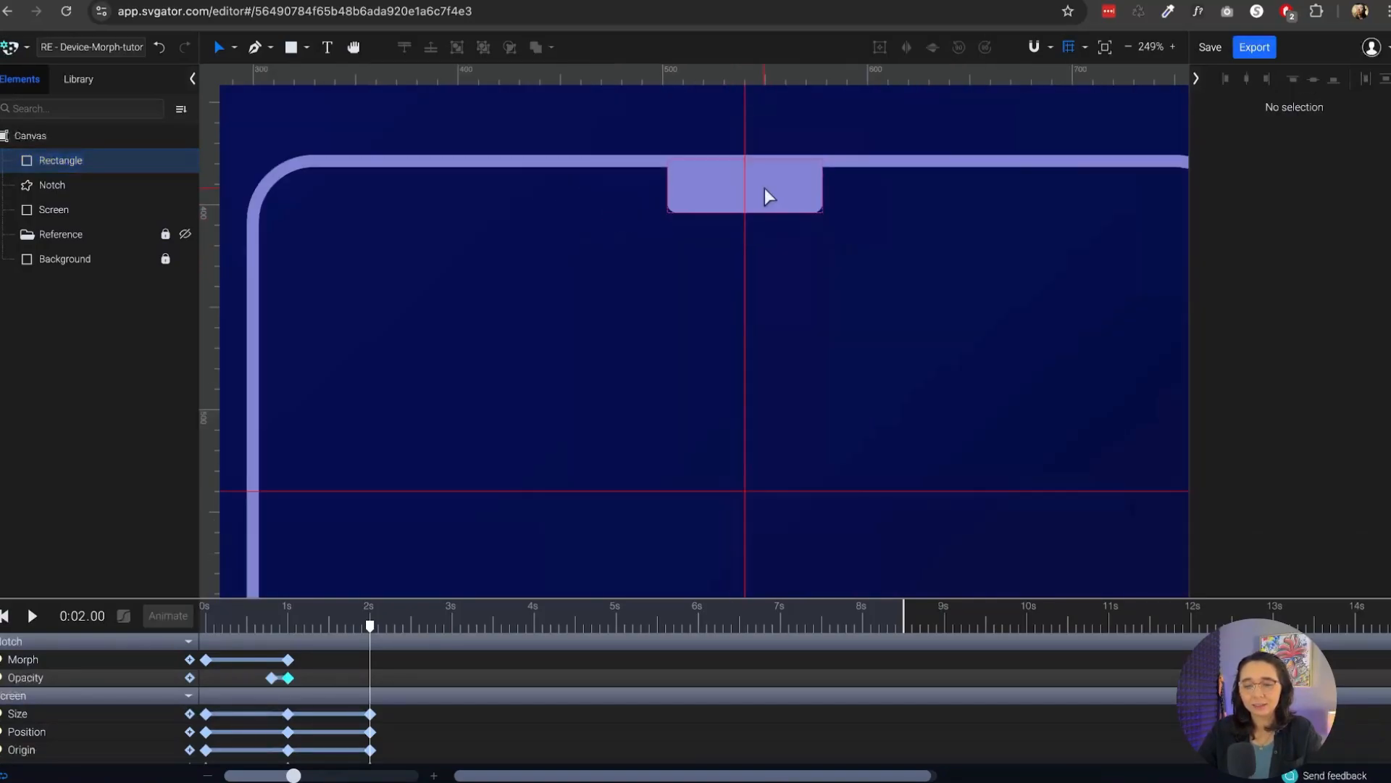
pyautogui.scroll(-4, 763, 189)
pyautogui.scroll(-1, 1019, 202)
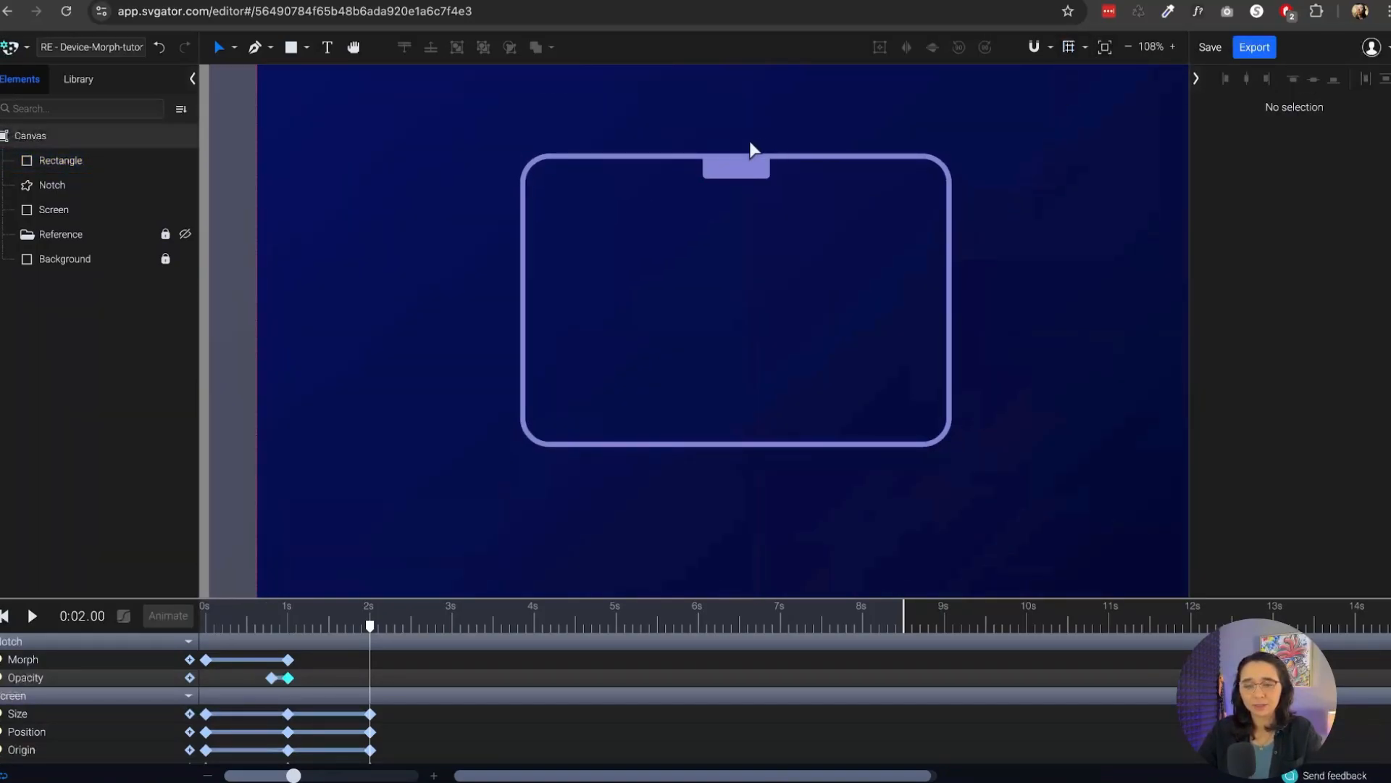
# Scale the new notch rectangle down to about 57 × 20 px on the Screen's upper edge and deselect it
pyautogui.scroll(6, 770, 155)
pyautogui.click(714, 221)
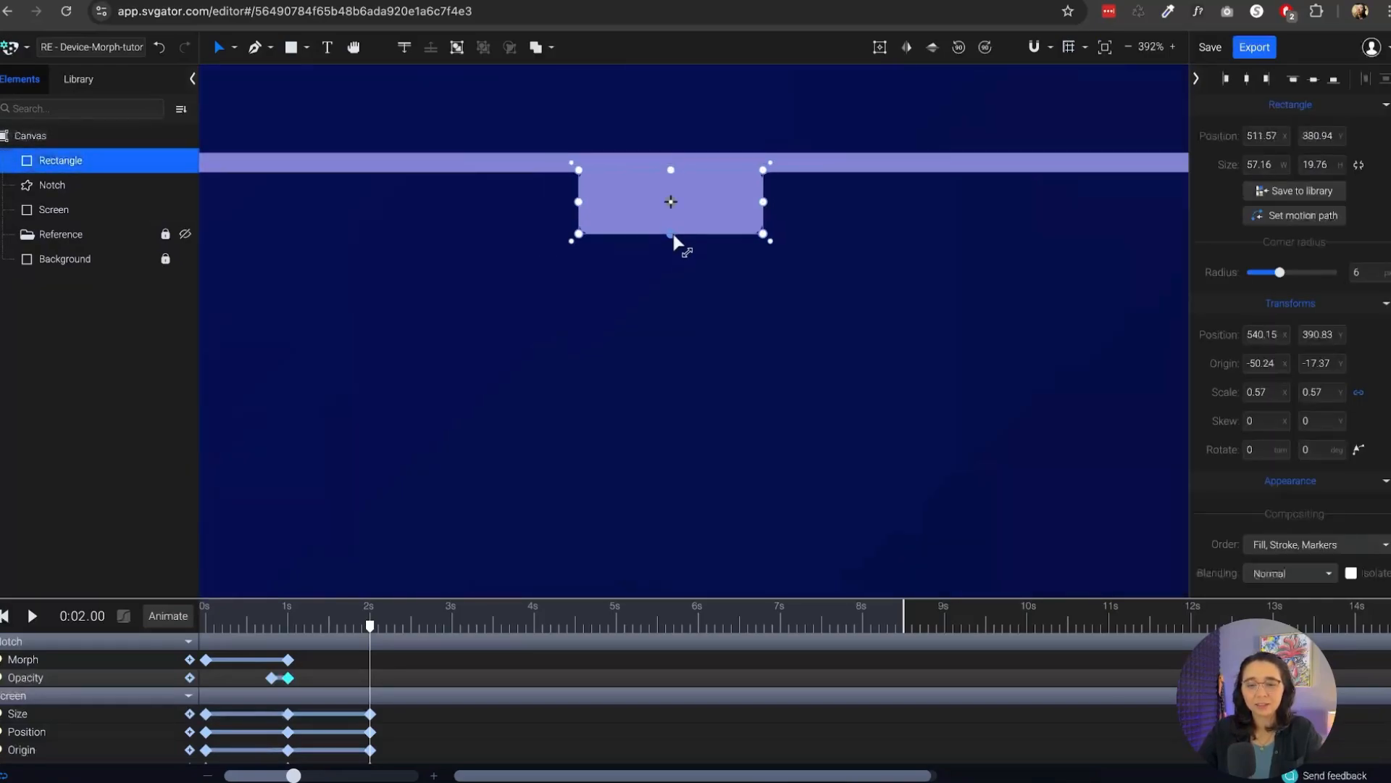
pyautogui.click(784, 209)
pyautogui.scroll(-9, 779, 206)
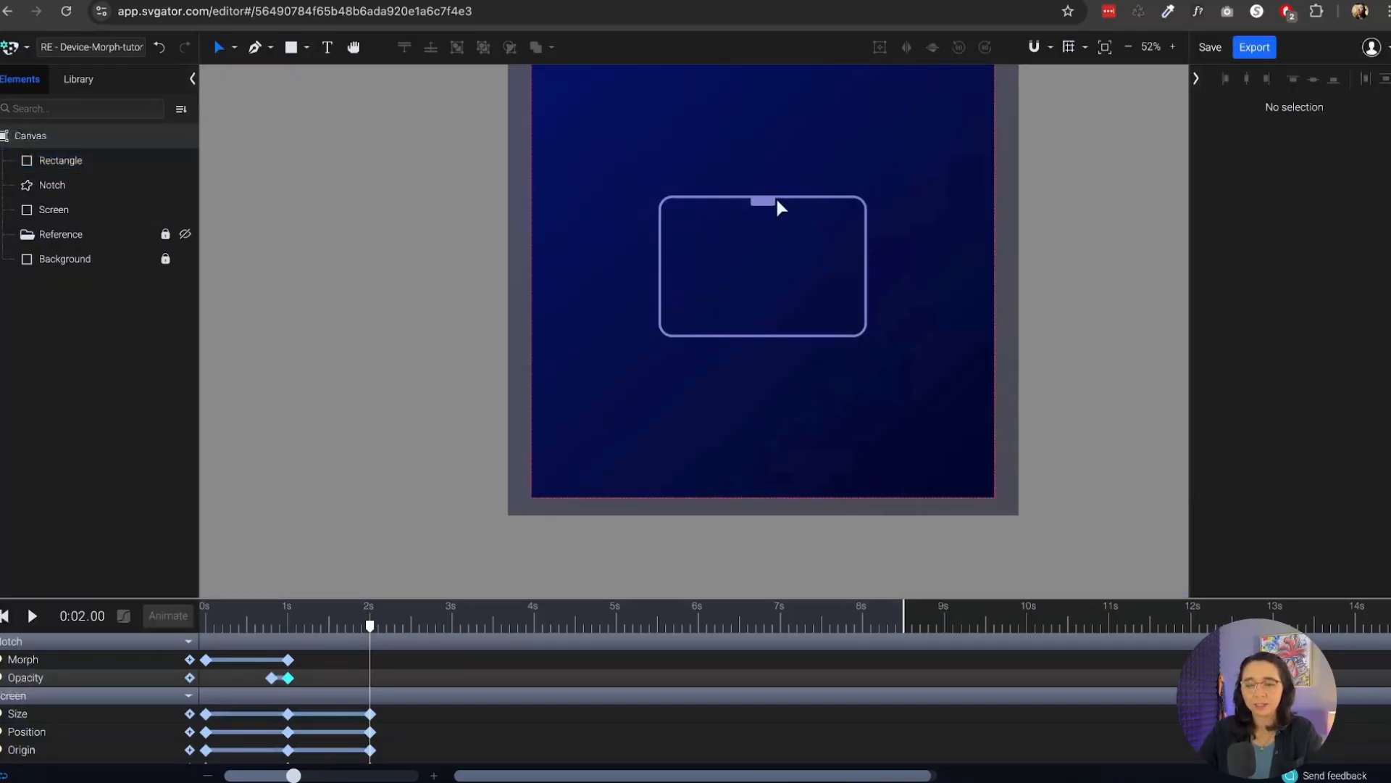
pyautogui.scroll(4, 724, 280)
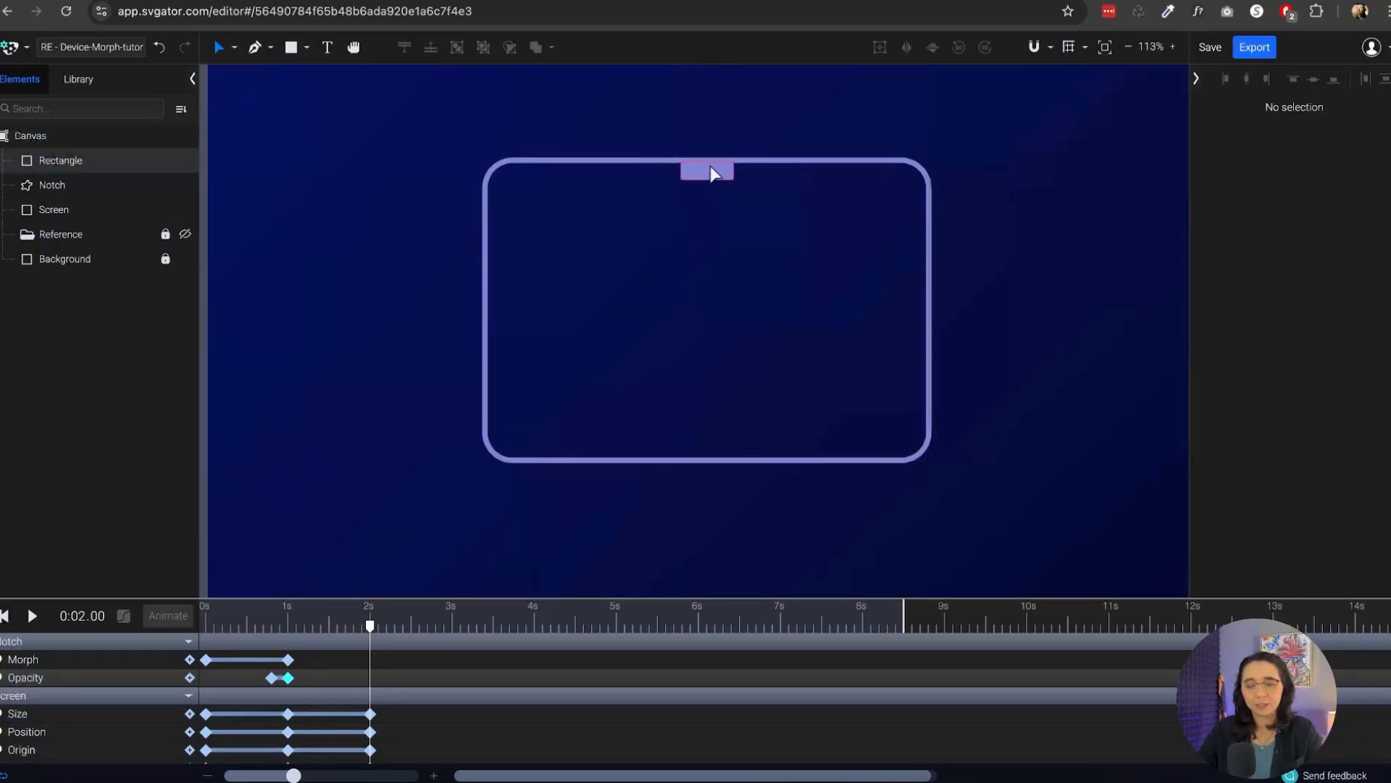
# With the guides shown temporarily, move the rectangle along the middle vertical guide to about Y 379.9, against the Screen's upper edge
pyautogui.scroll(6, 710, 174)
pyautogui.click(1068, 47)
pyautogui.click(710, 197)
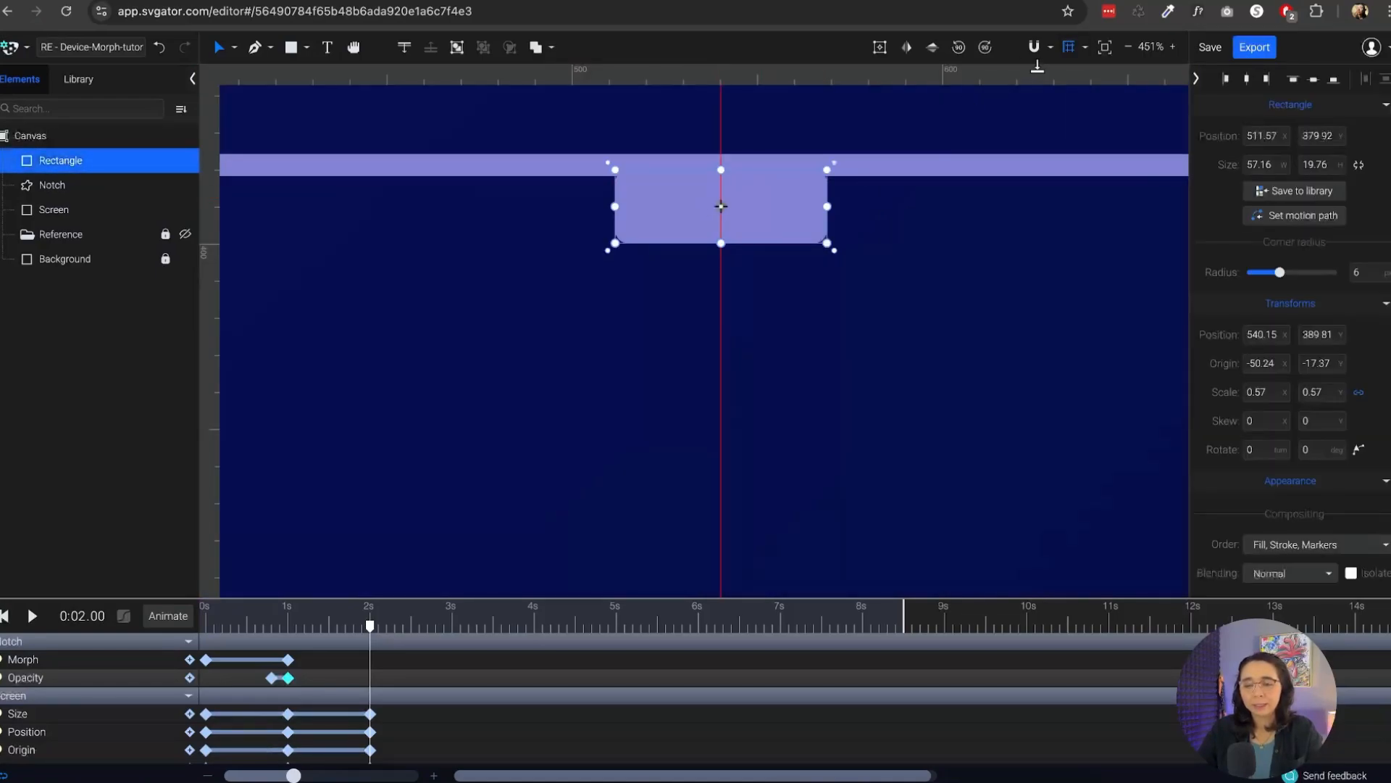
pyautogui.click(1069, 47)
pyautogui.scroll(2, 710, 91)
pyautogui.scroll(-3, 696, 289)
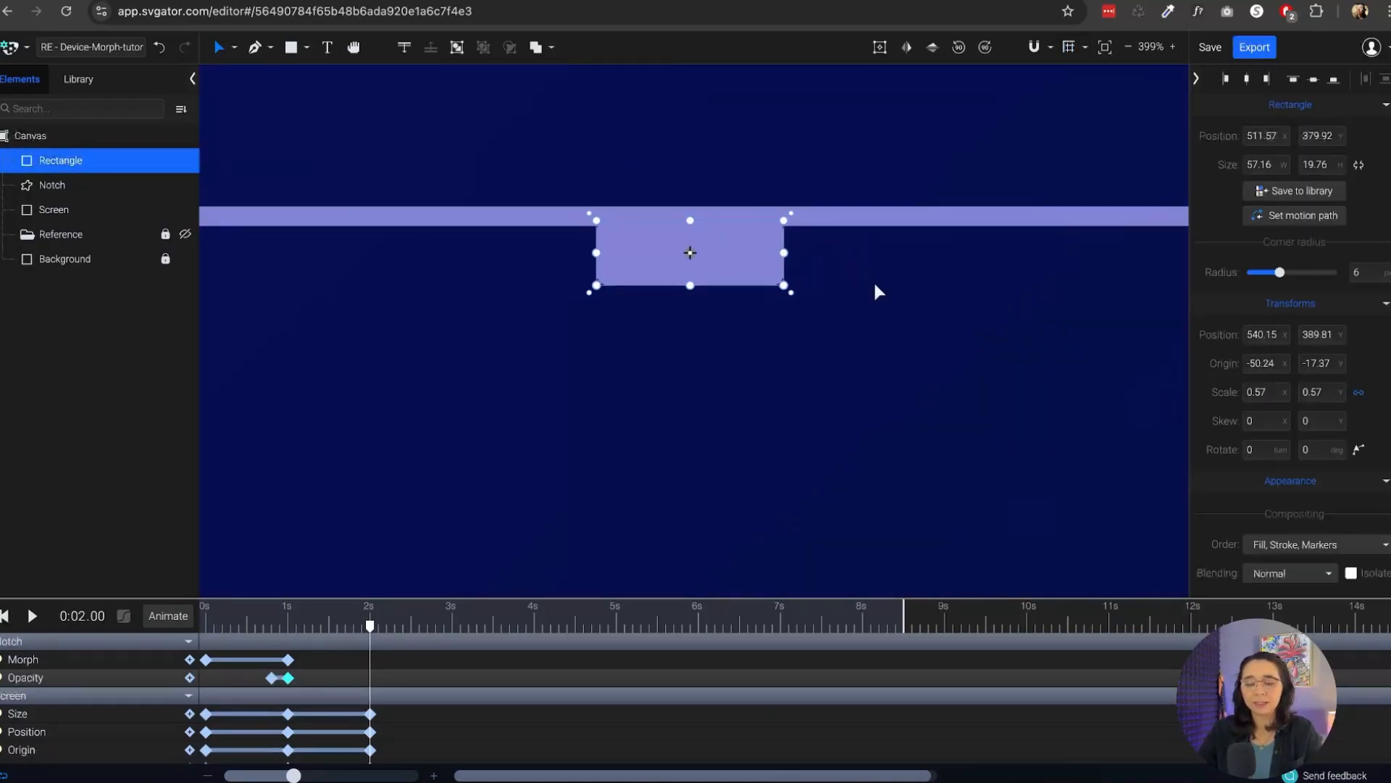
# Move the rectangle up to about Y 377.7 so its upper corners sit inside the Screen's outline, undoing any overshoot
pyautogui.click(876, 290)
pyautogui.scroll(1, 774, 279)
pyautogui.click(732, 273)
pyautogui.moveTo(732, 273); pyautogui.dragTo(729, 244)
pyautogui.hotkey('ctrl', 'z')
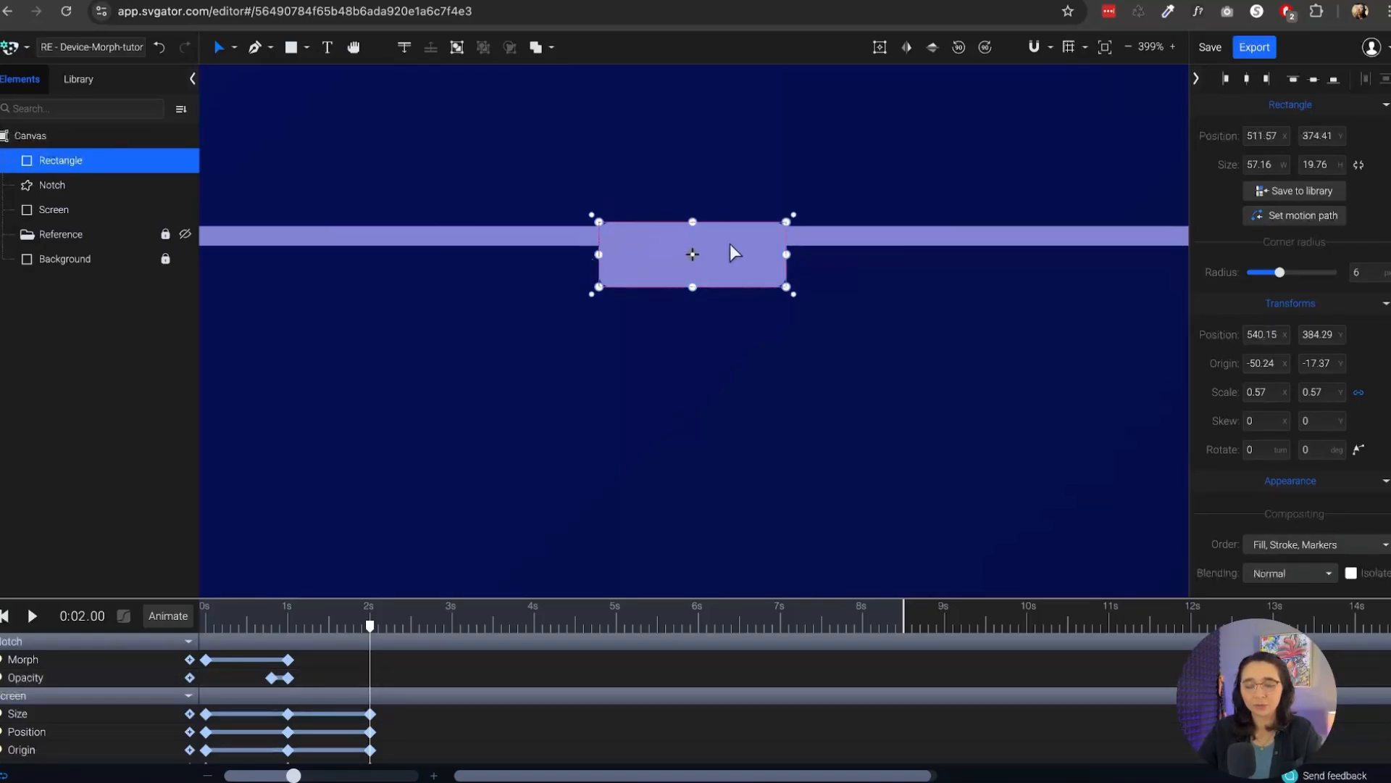
pyautogui.hotkey('ctrl', 'z')
# Clear the rectangle selection and return the playhead to 2 s
pyautogui.click(846, 355)
pyautogui.press('space')
pyautogui.moveTo(843, 362); pyautogui.dragTo(843, 324)
pyautogui.press('space')
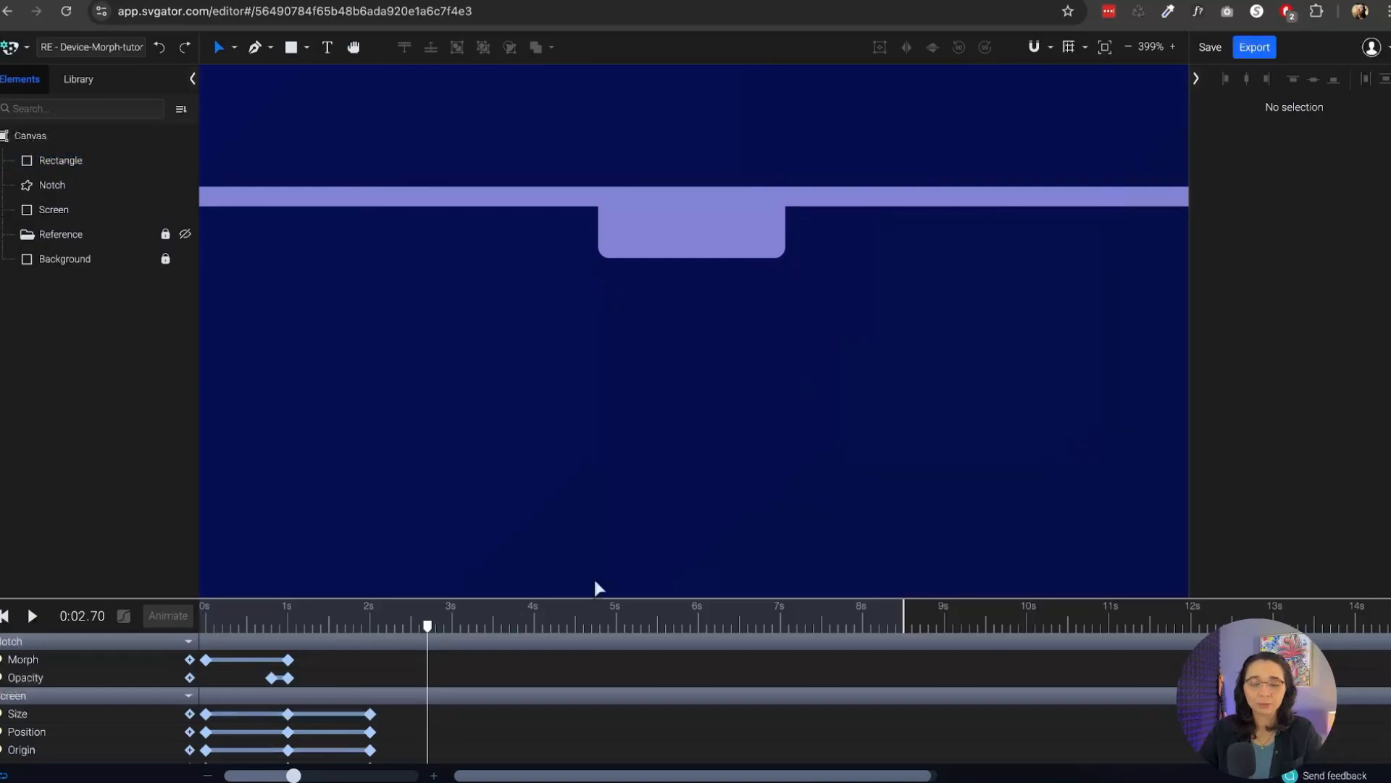
pyautogui.moveTo(428, 626); pyautogui.dragTo(372, 643)
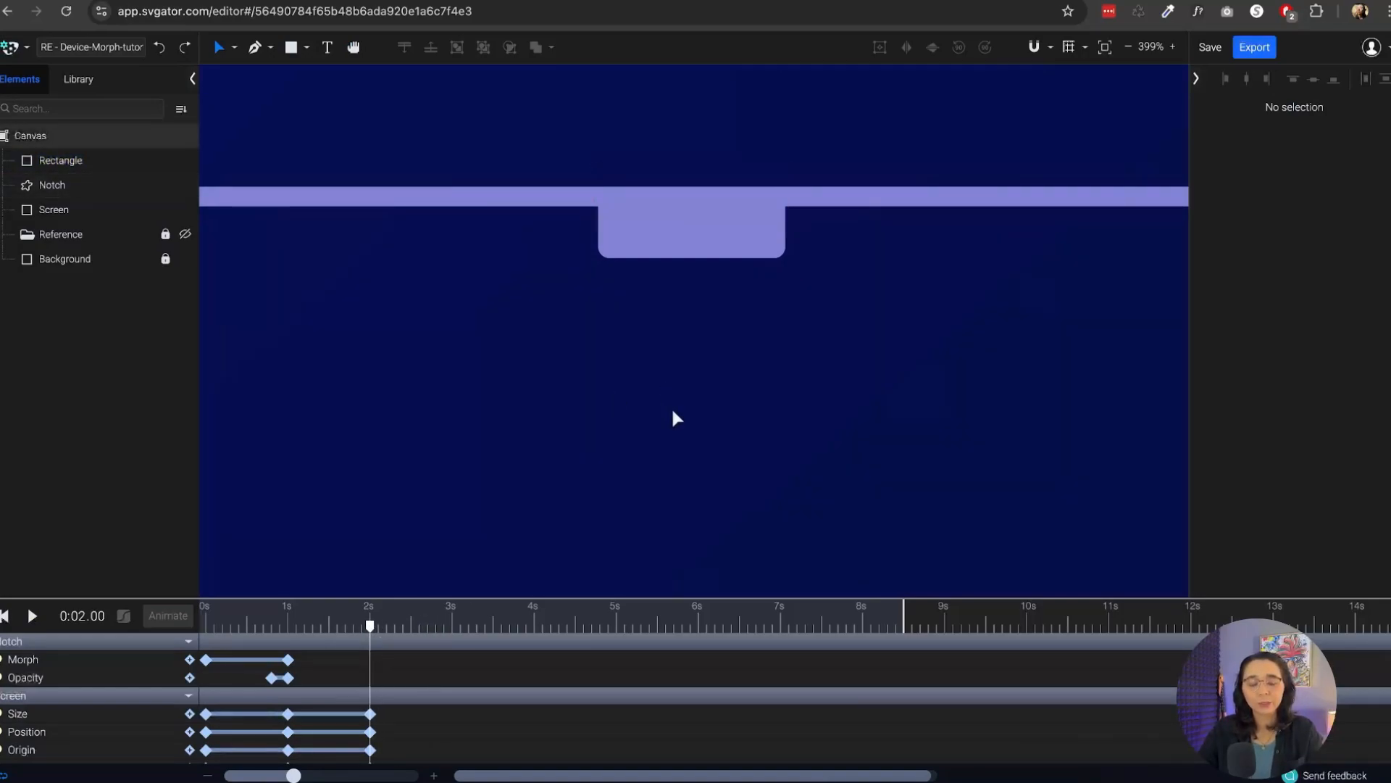
# Draw a second rectangle about 63 × 25 px covering the notch rectangle, starting within the Screen's outline and centred on the middle vertical guide
pyautogui.scroll(5, 690, 232)
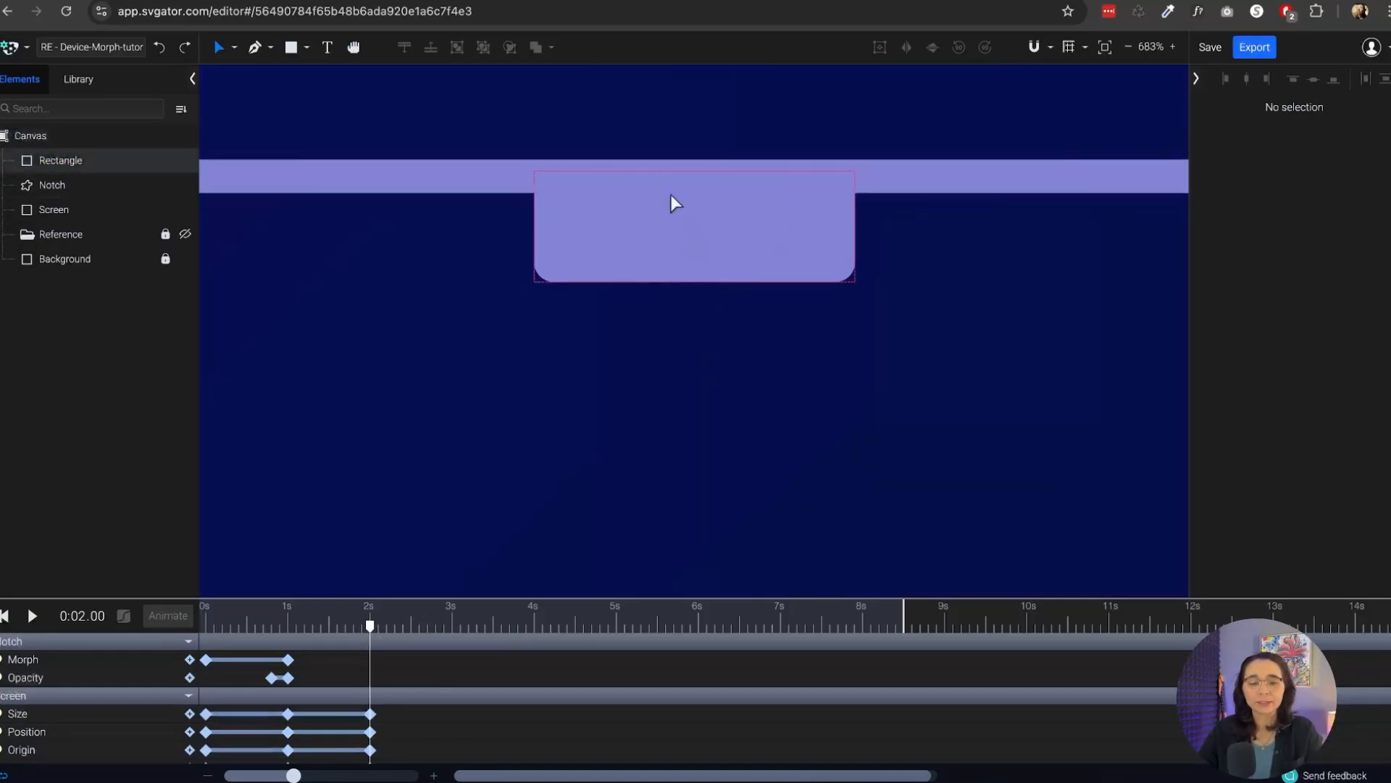
pyautogui.press('r')
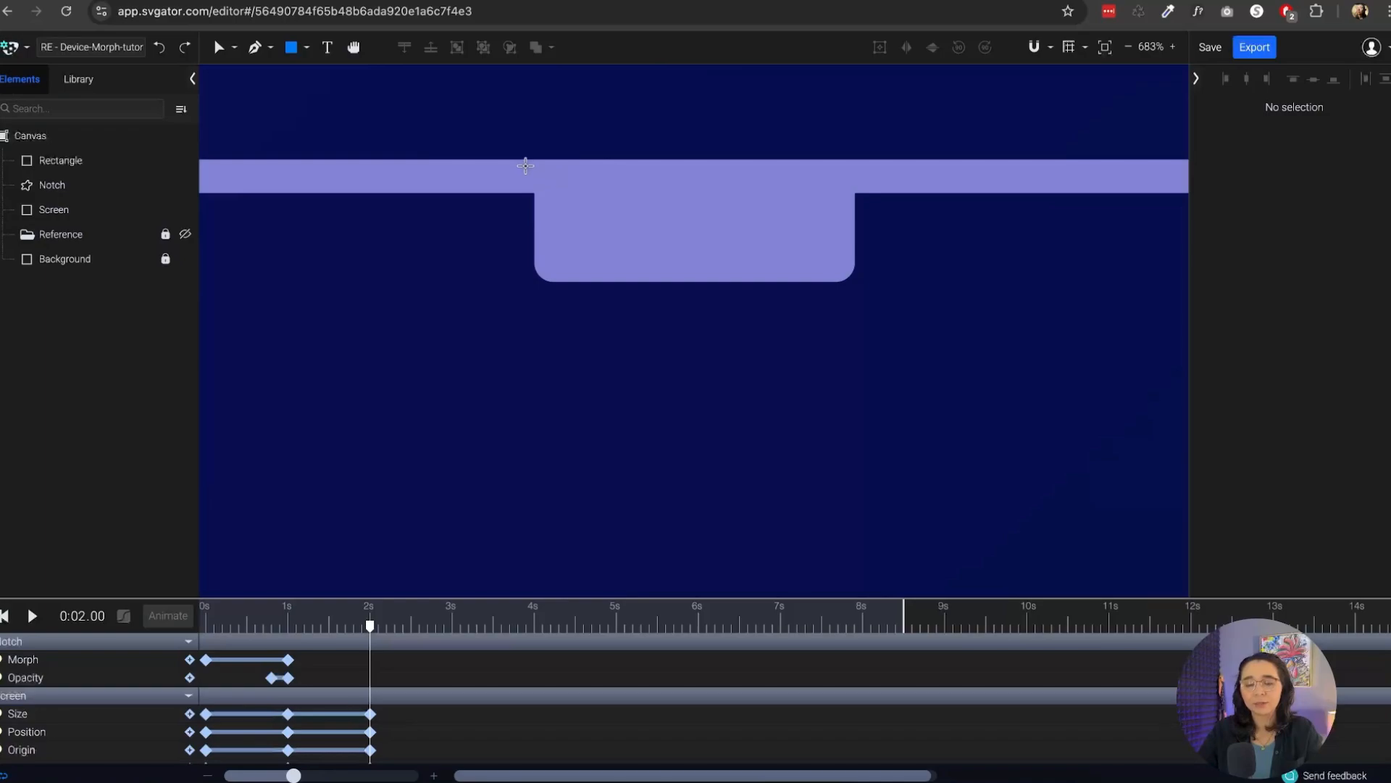
pyautogui.moveTo(526, 166); pyautogui.dragTo(879, 308)
pyautogui.click(1069, 46)
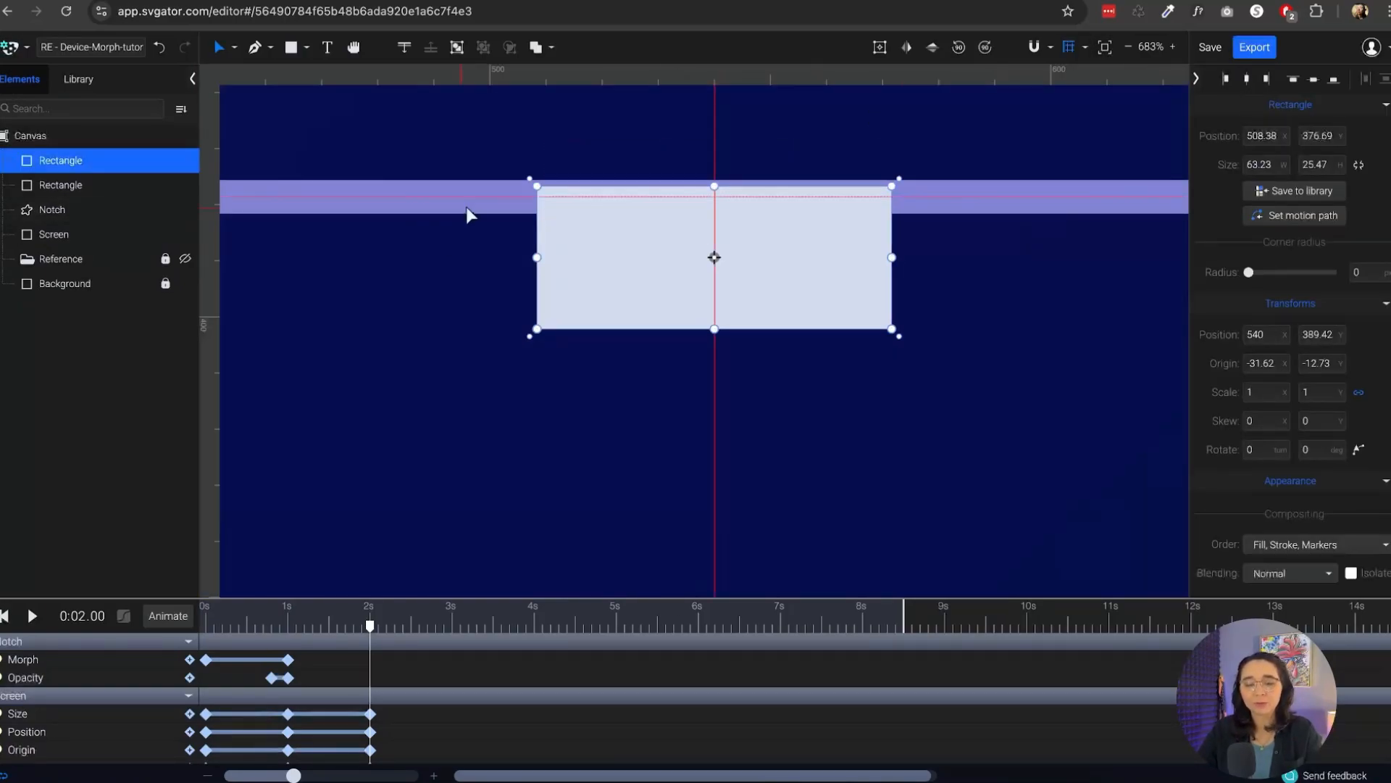
pyautogui.click(90, 236)
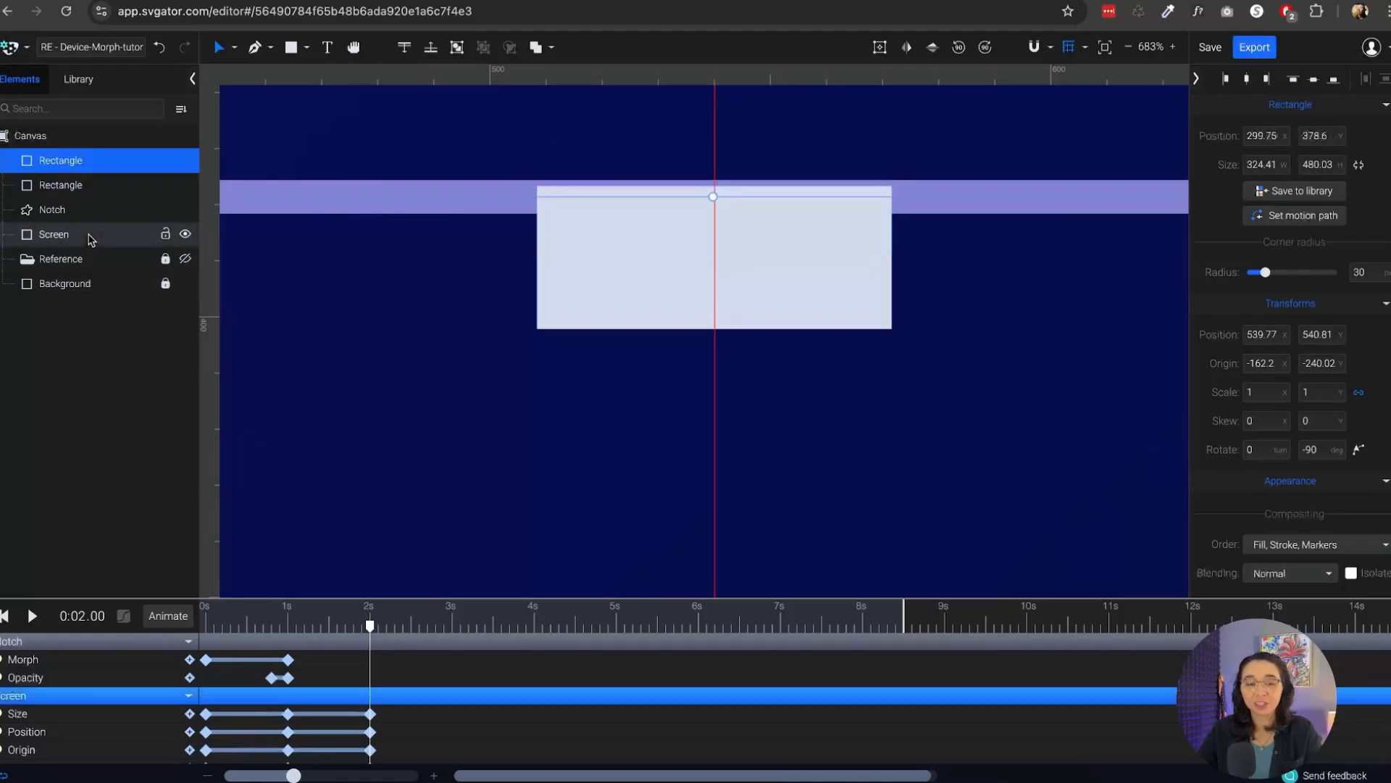
pyautogui.click(741, 261)
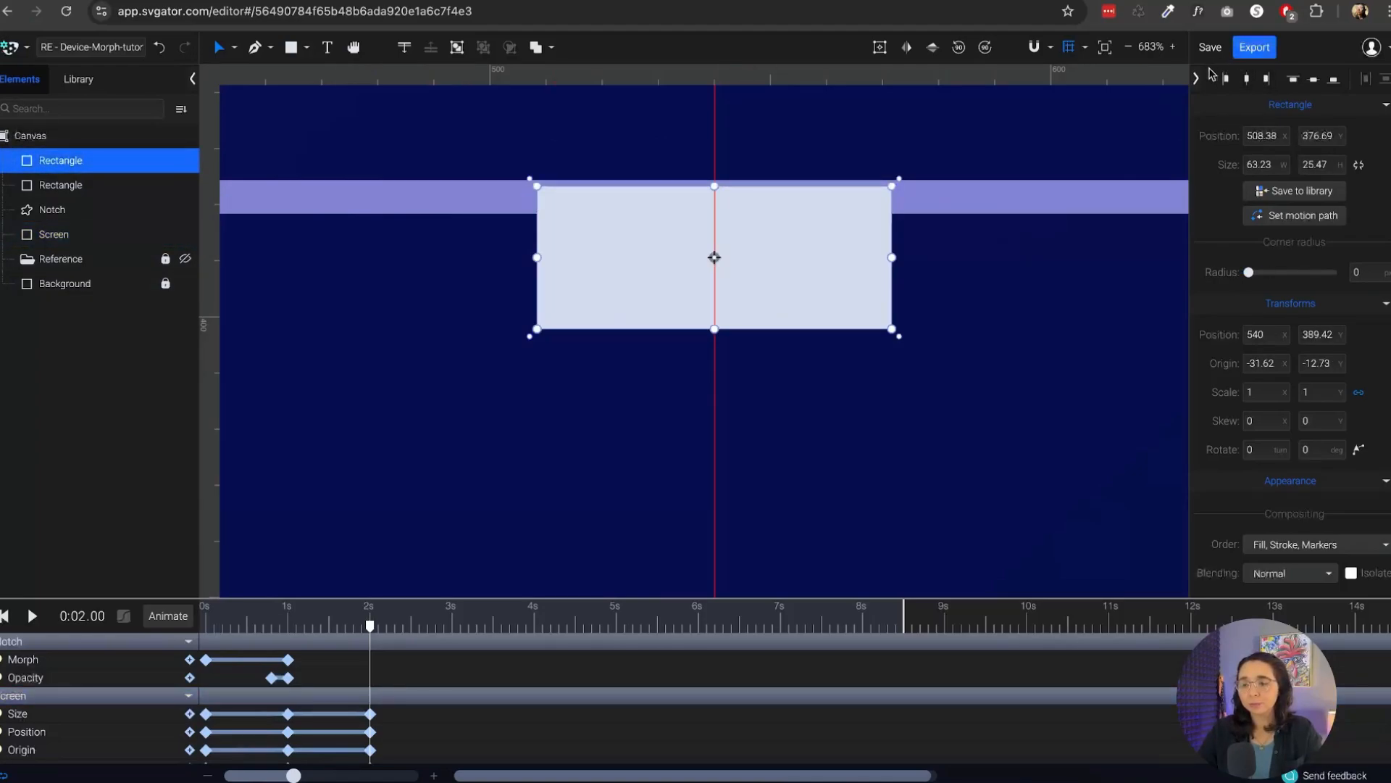
pyautogui.click(1069, 47)
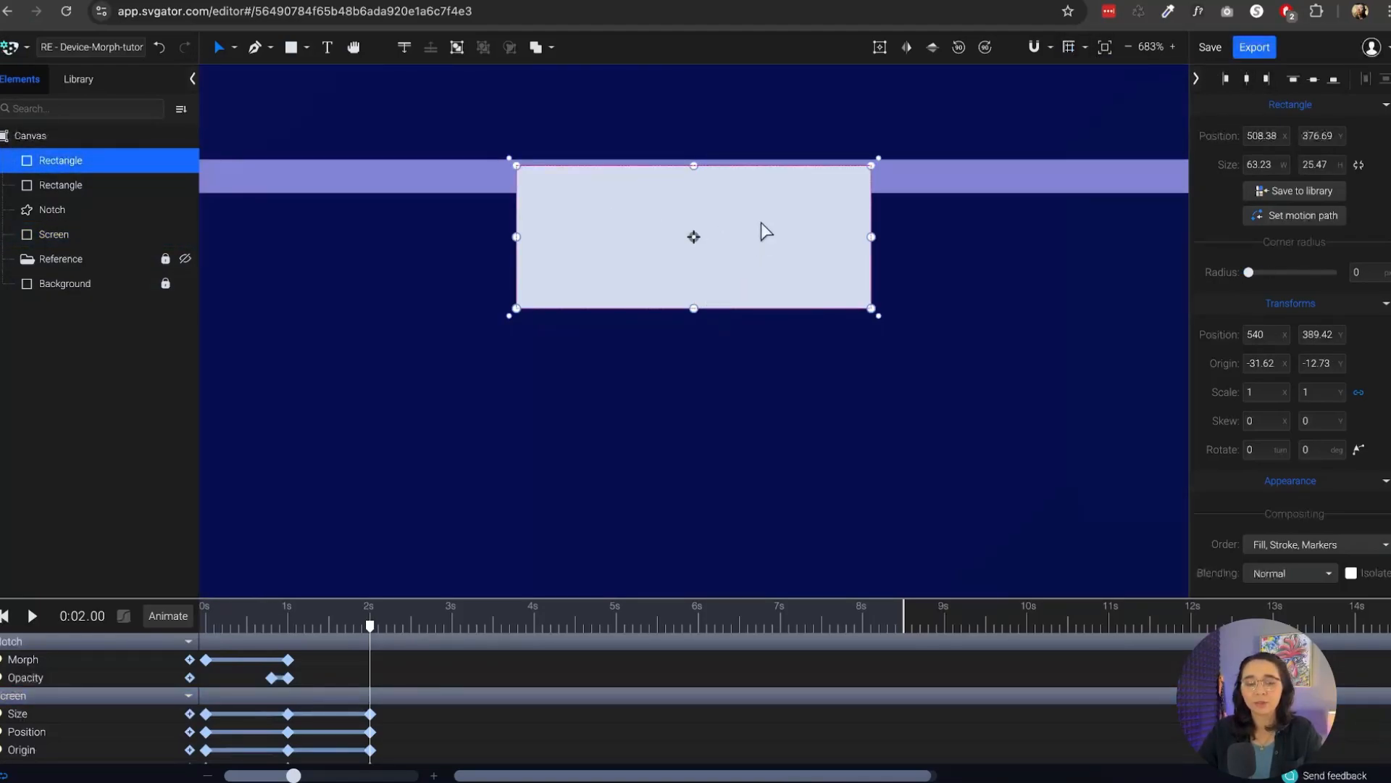
pyautogui.moveTo(752, 225); pyautogui.dragTo(752, 265)
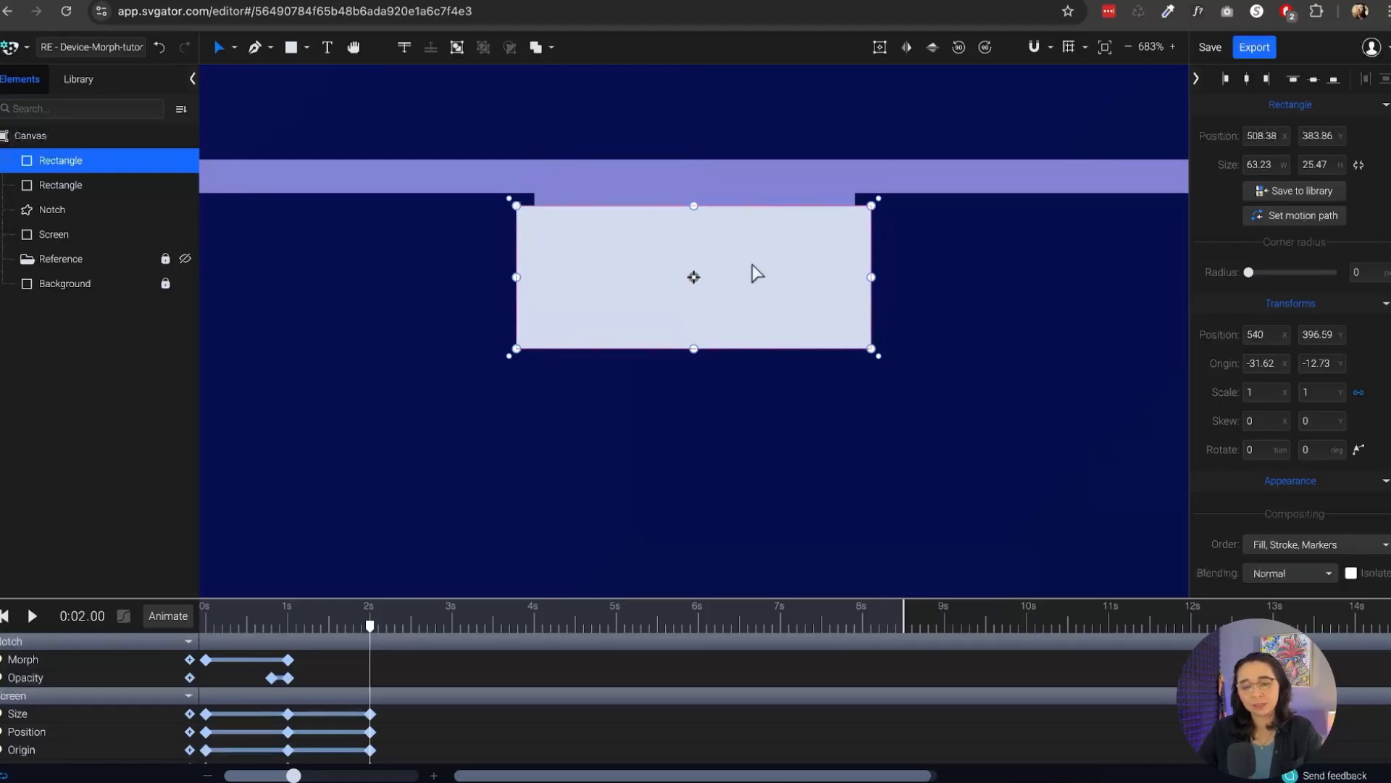
pyautogui.hotkey('ctrl', 'z')
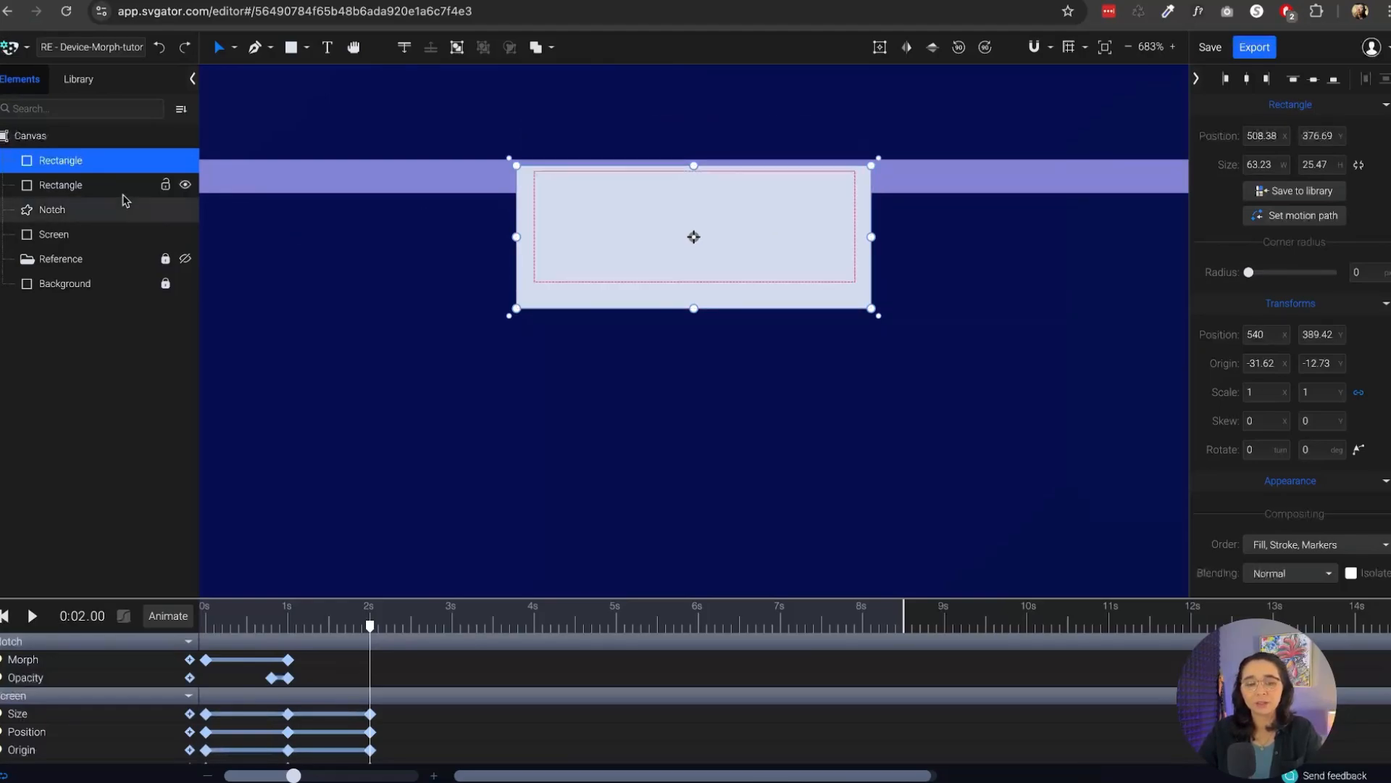
# Lock the phone Notch and Screen layers
pyautogui.click(100, 187)
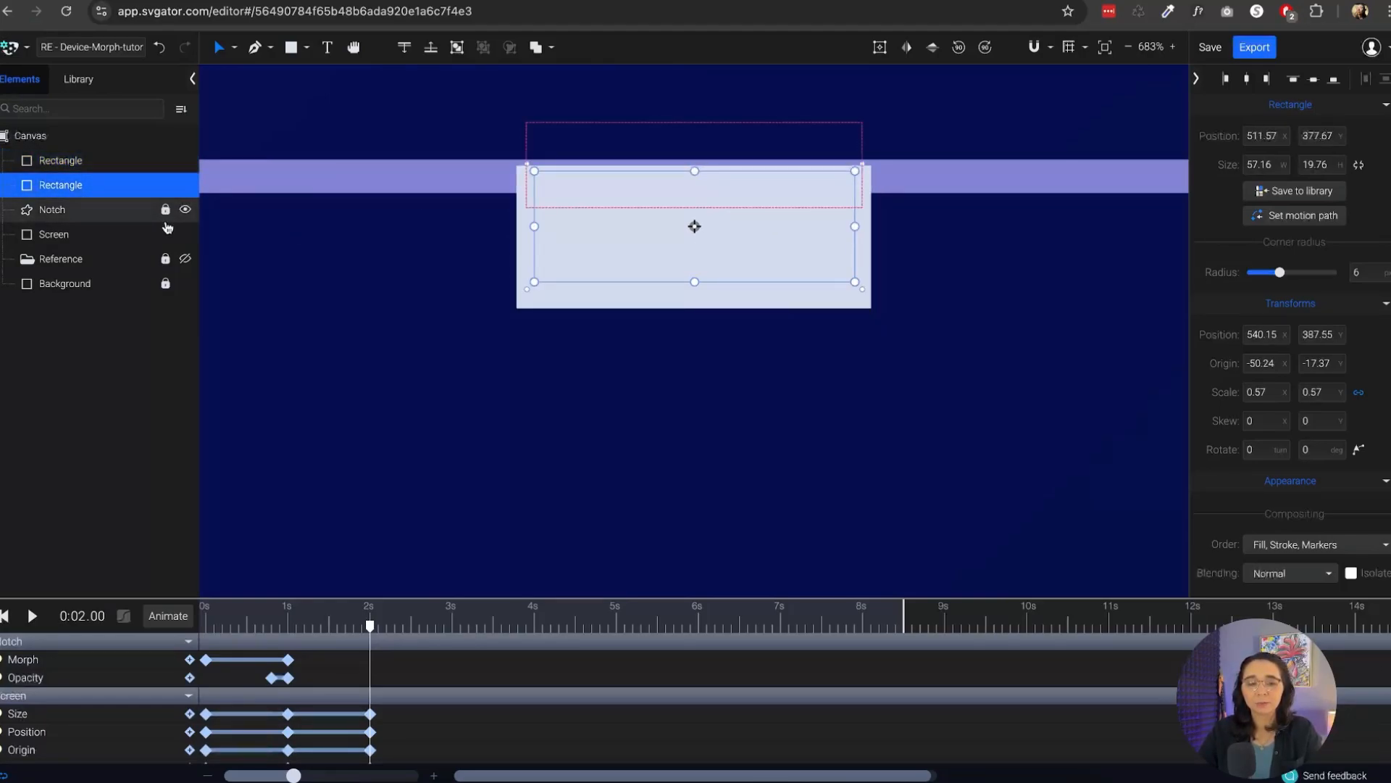
pyautogui.click(780, 342)
pyautogui.click(837, 247)
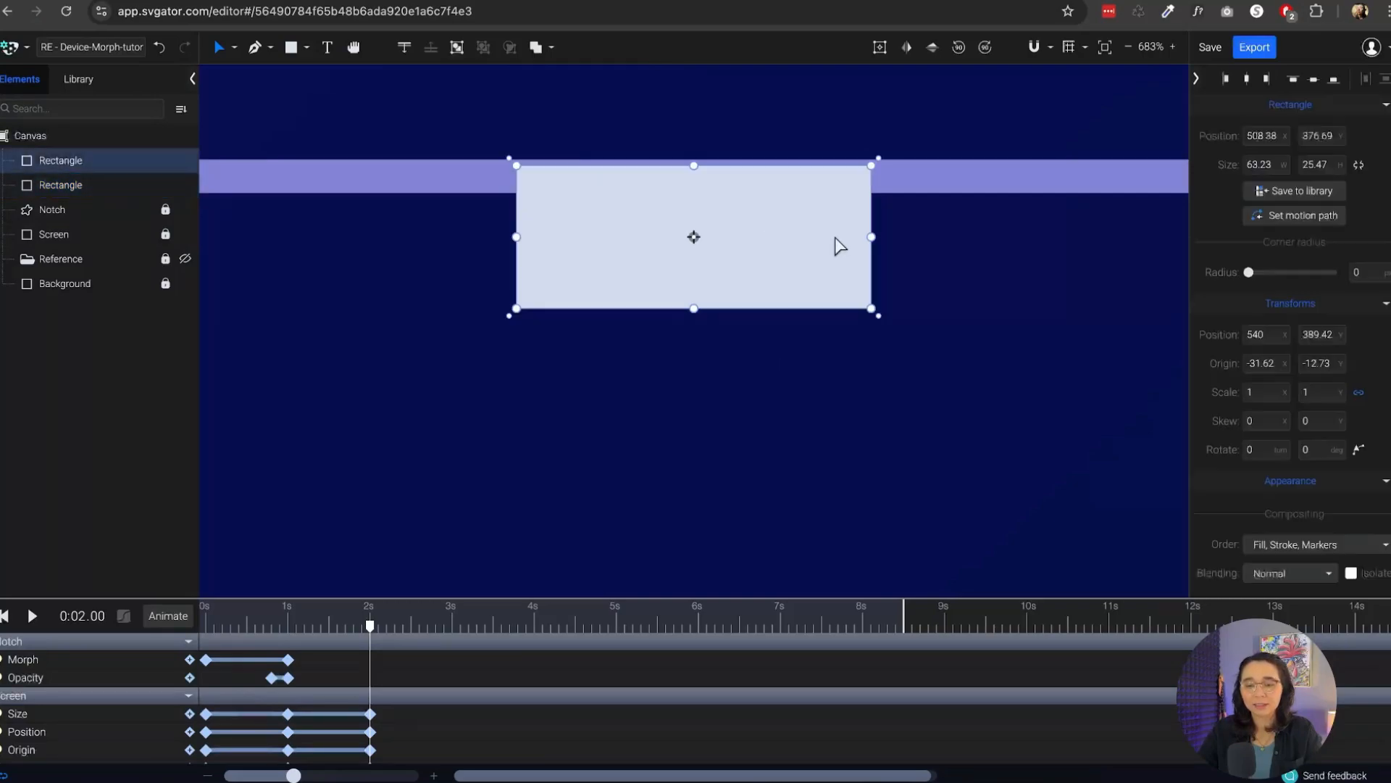
# Select both rectangles and create a mask from them
pyautogui.click(119, 187)
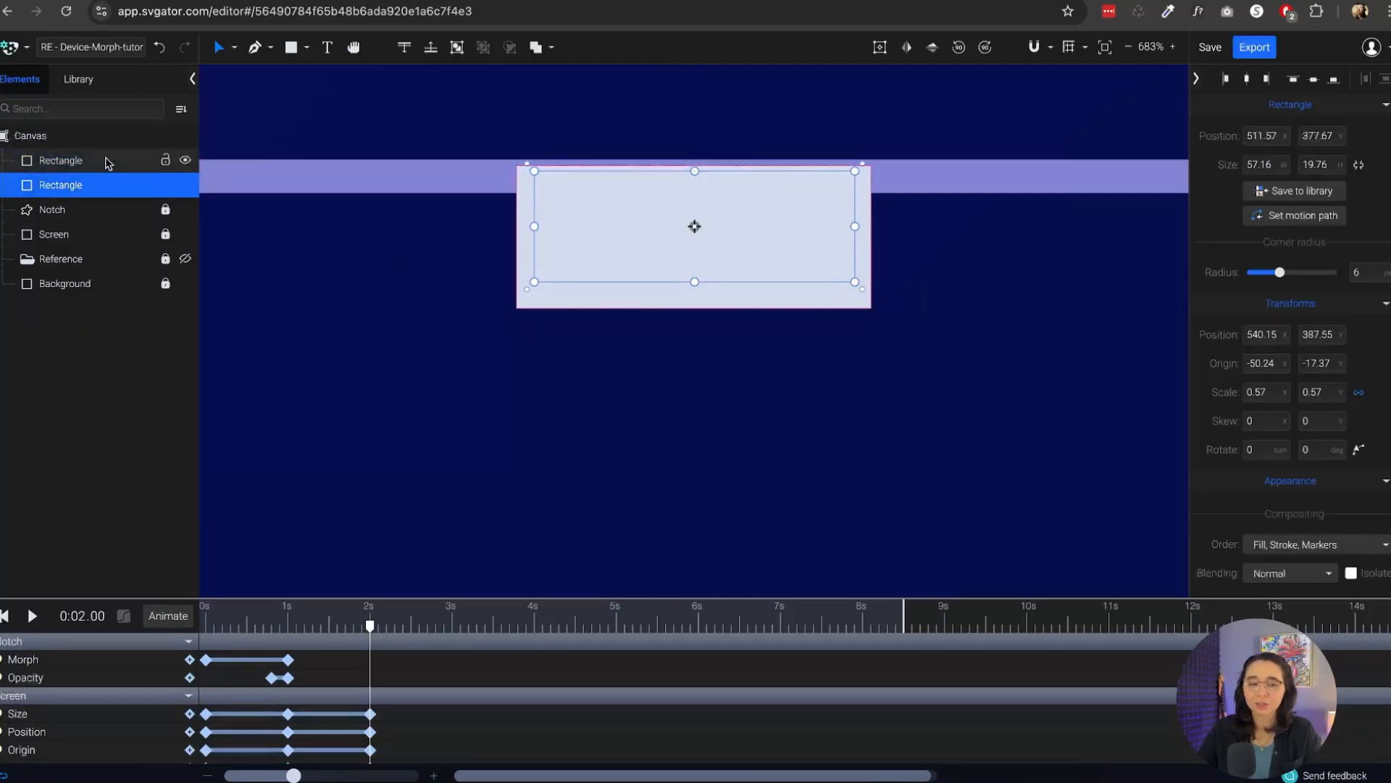
pyautogui.keyDown('shift'); pyautogui.click(118, 161); pyautogui.keyUp('shift')
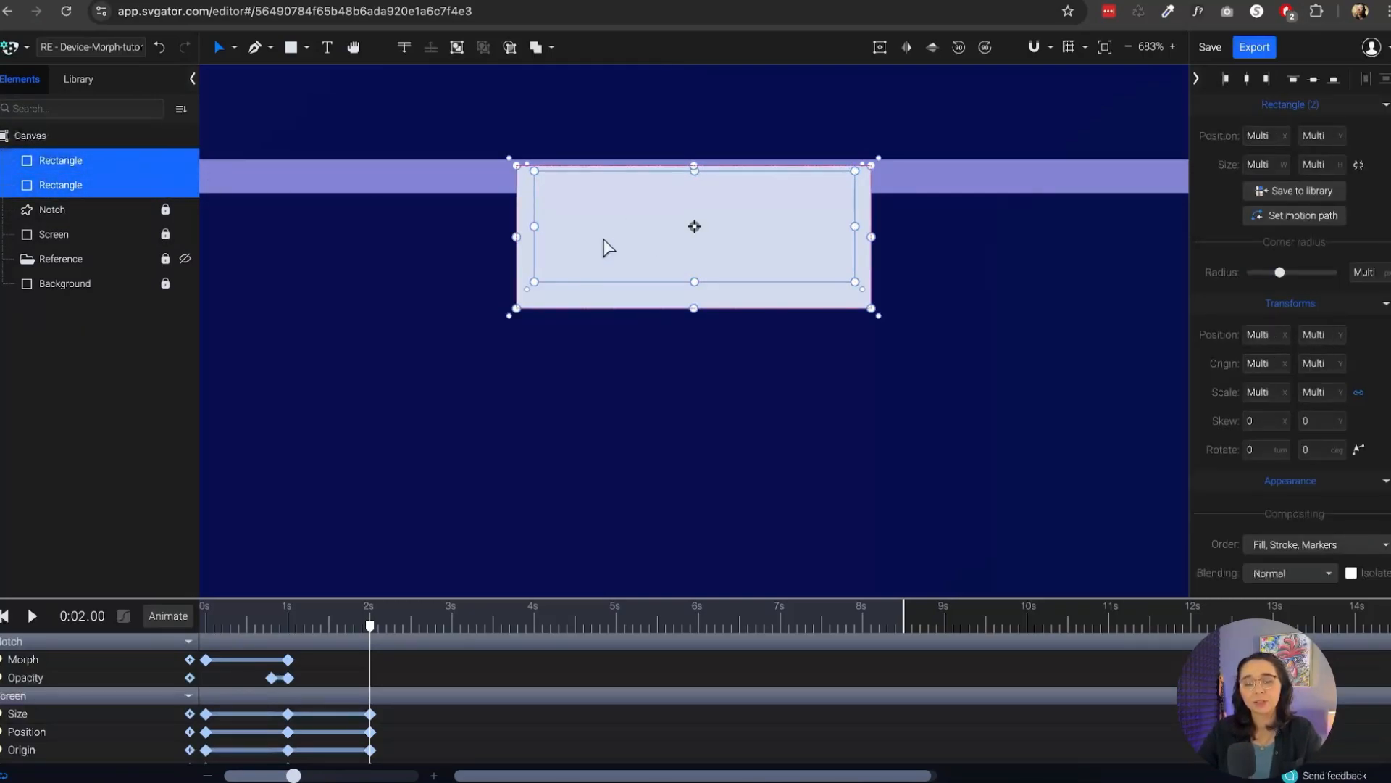
pyautogui.scroll(3, 694, 221)
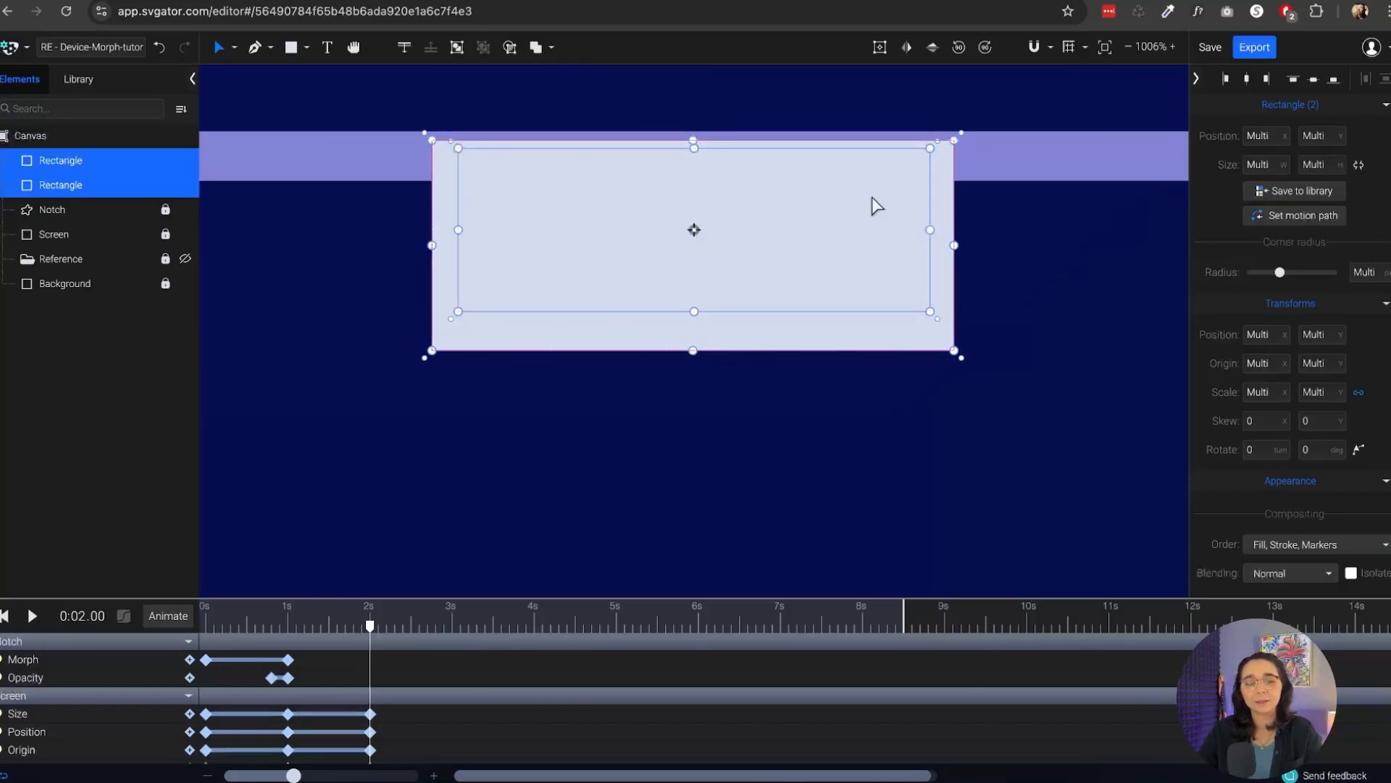
pyautogui.rightClick(577, 193)
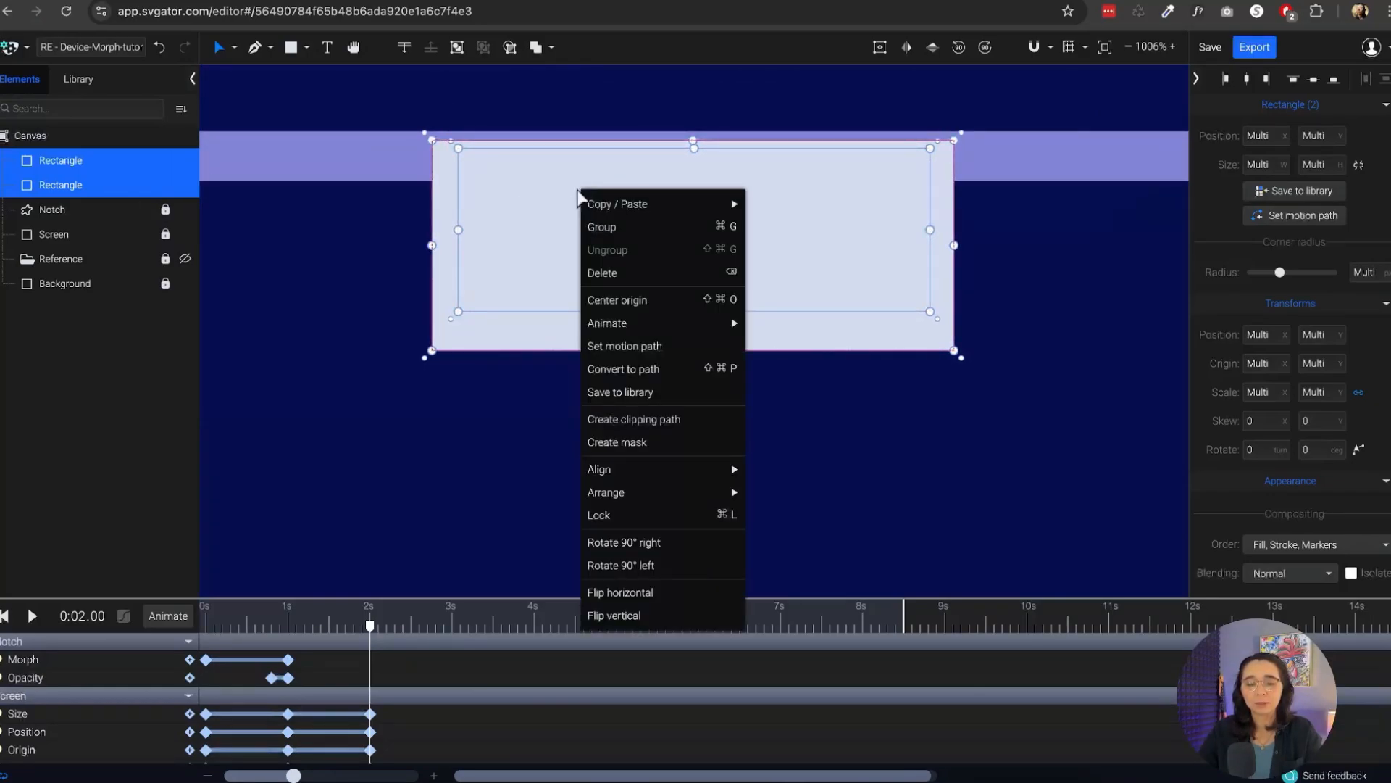
pyautogui.click(633, 442)
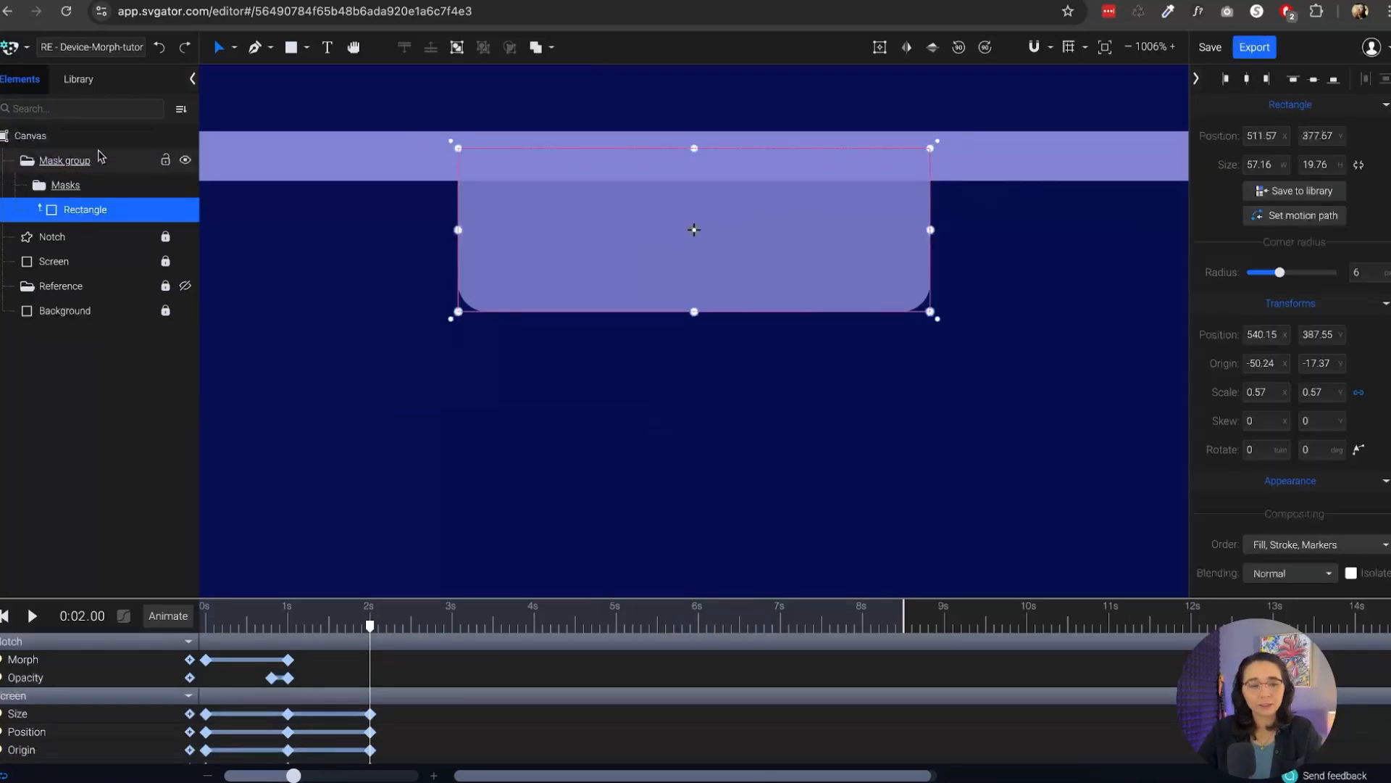
# Set the mask's type to Alpha
pyautogui.click(110, 190)
pyautogui.click(735, 210)
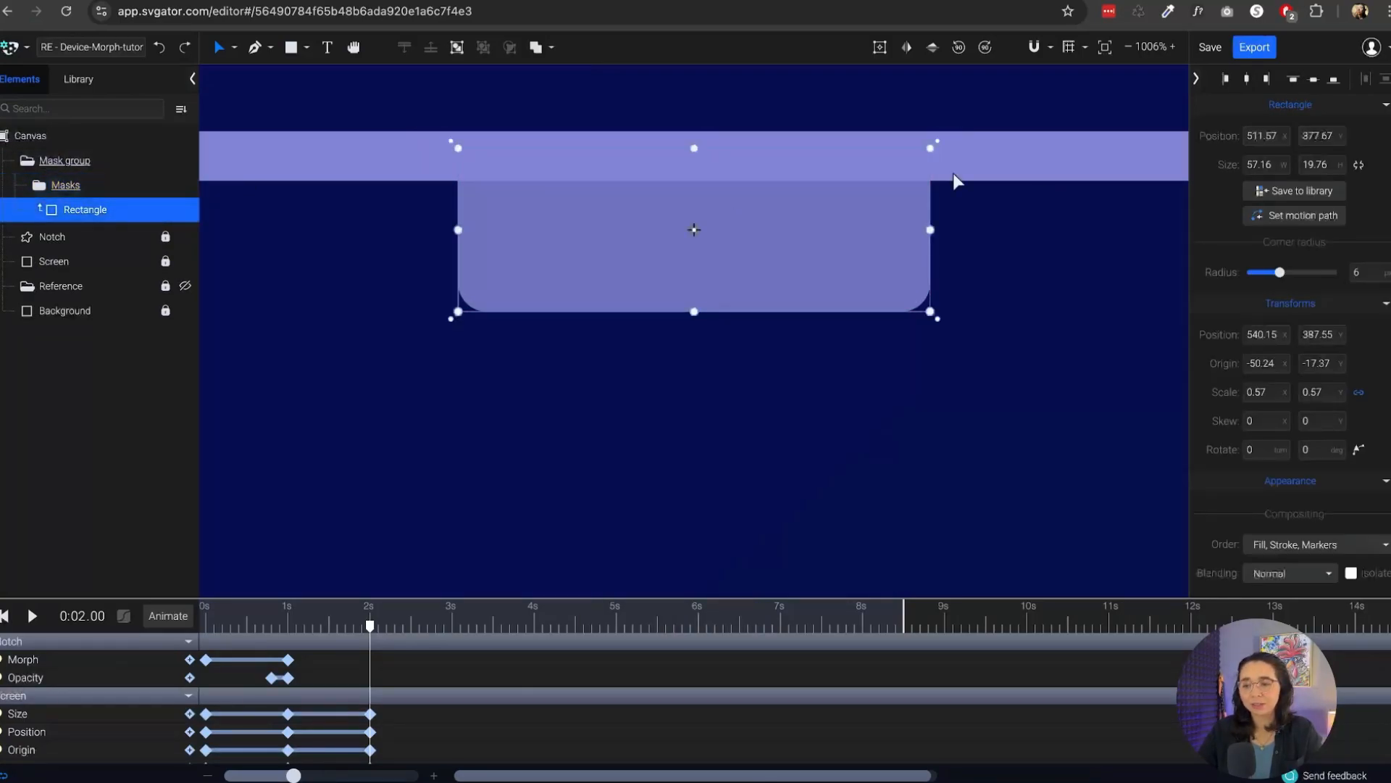
pyautogui.click(53, 187)
pyautogui.click(1265, 137)
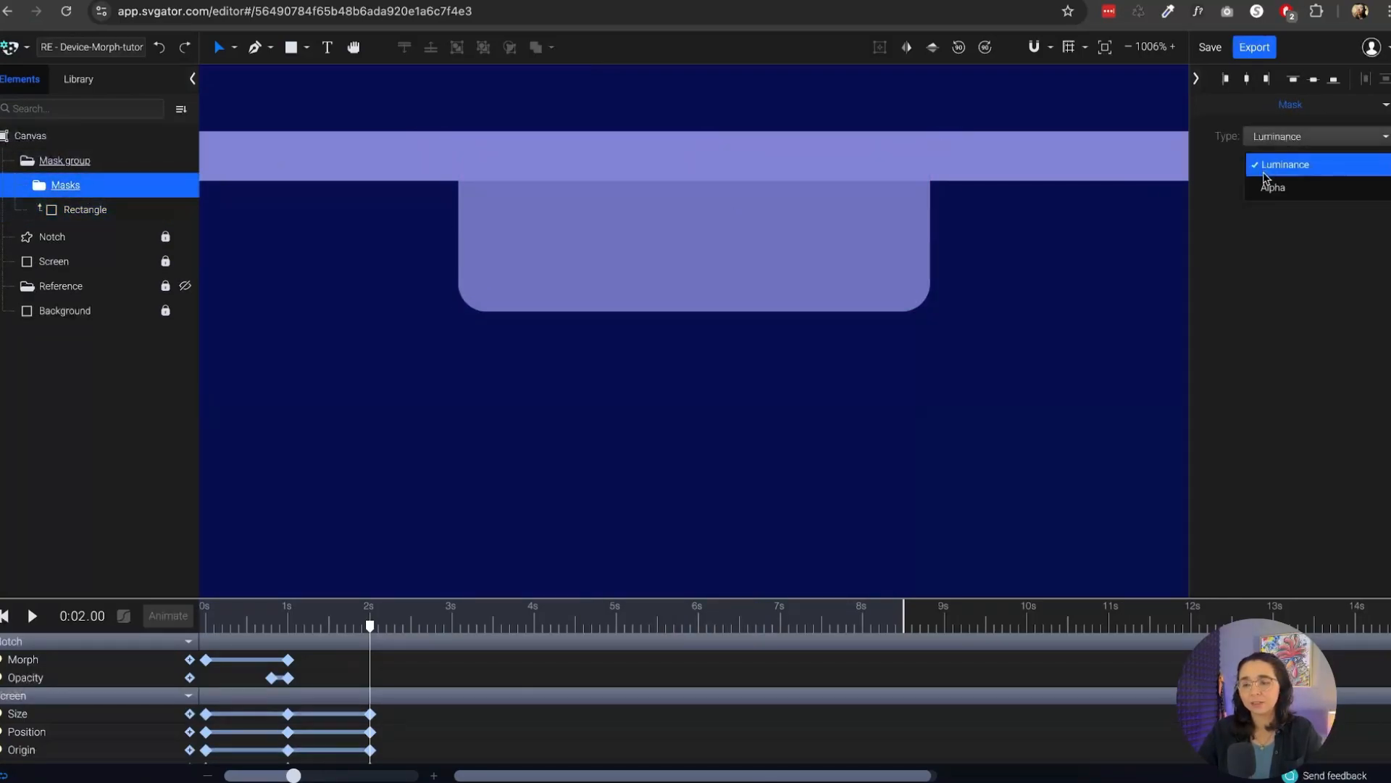
pyautogui.click(1270, 183)
# Try moving the notch rectangle inside the mask group, and undo the moves
pyautogui.click(85, 210)
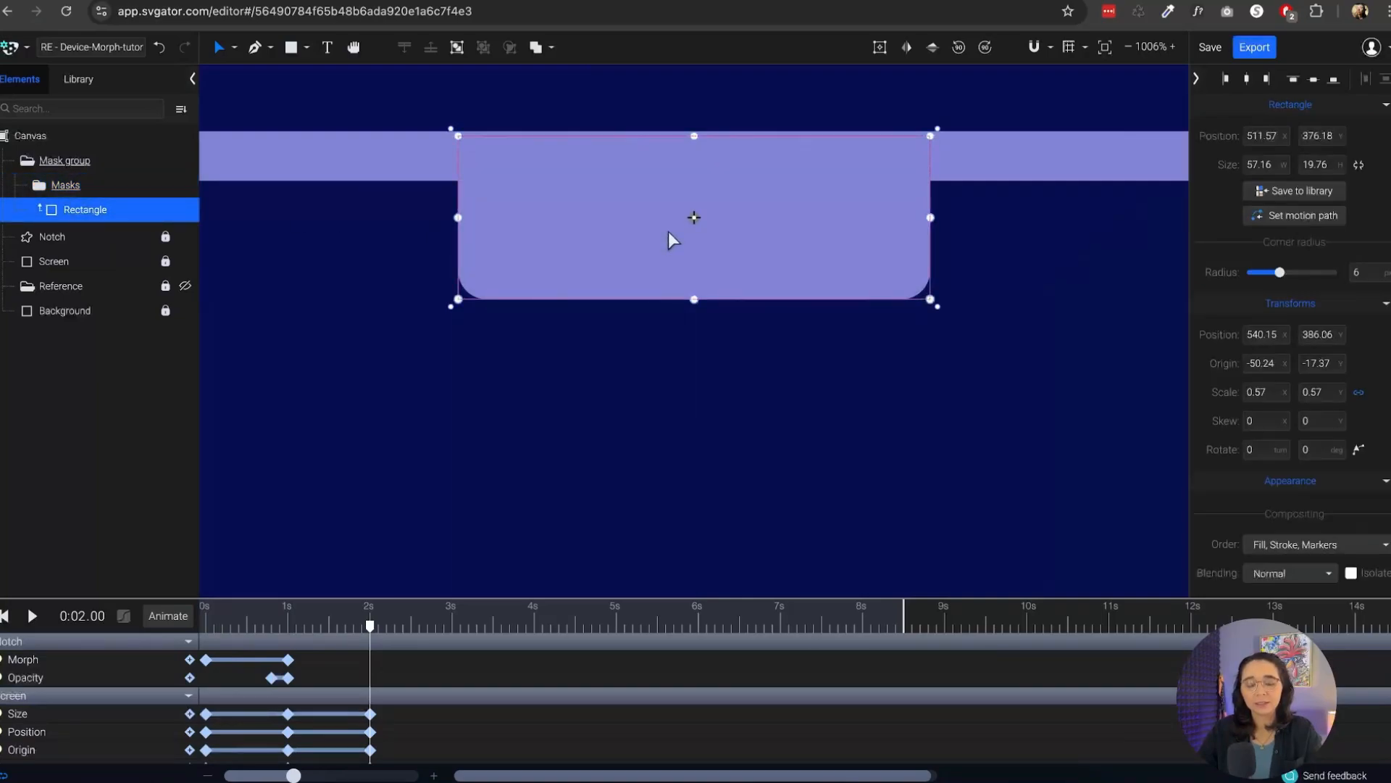
pyautogui.click(658, 374)
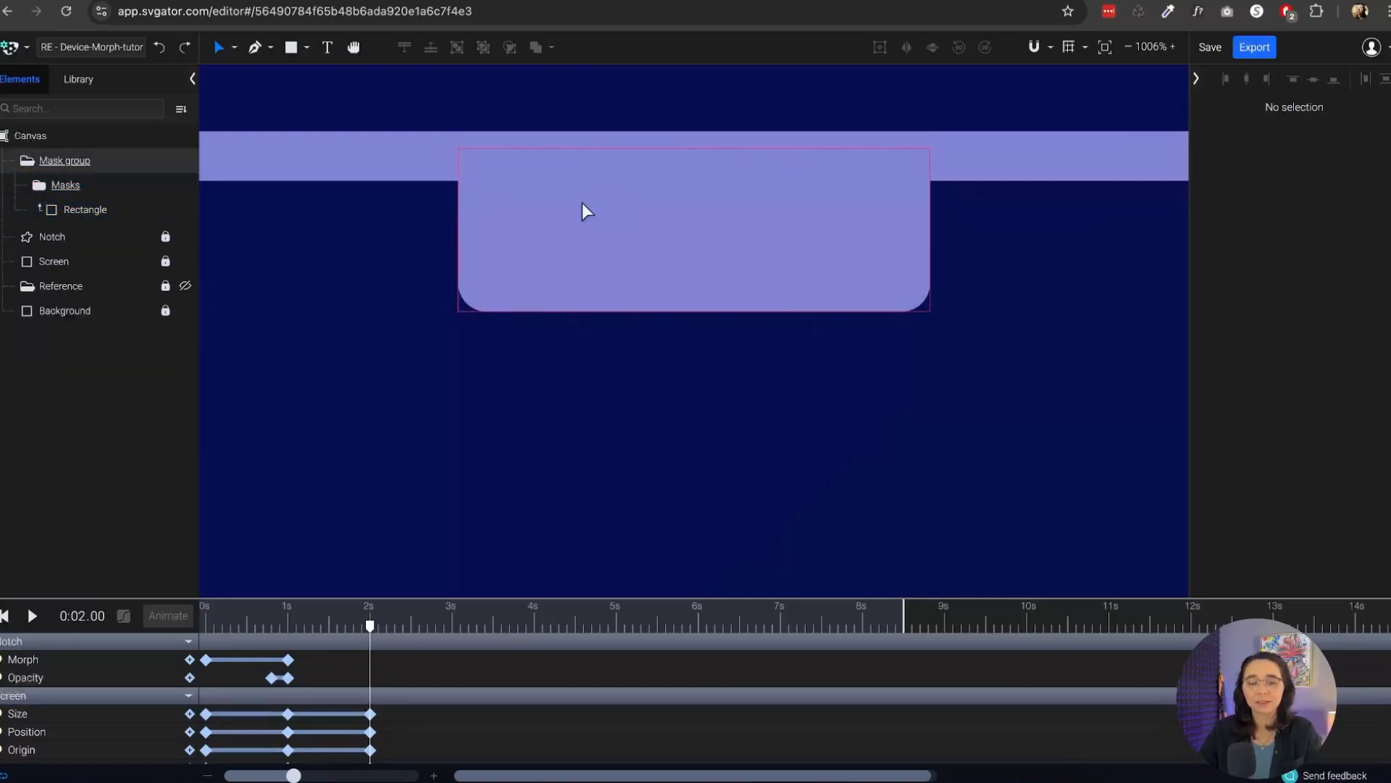
pyautogui.click(87, 210)
pyautogui.moveTo(673, 250); pyautogui.dragTo(597, 143)
pyautogui.hotkey('ctrl', 'z')
# Rename the rectangle inside the mask group as Notch, keeping the playhead at 2 s
pyautogui.scroll(-10, 611, 162)
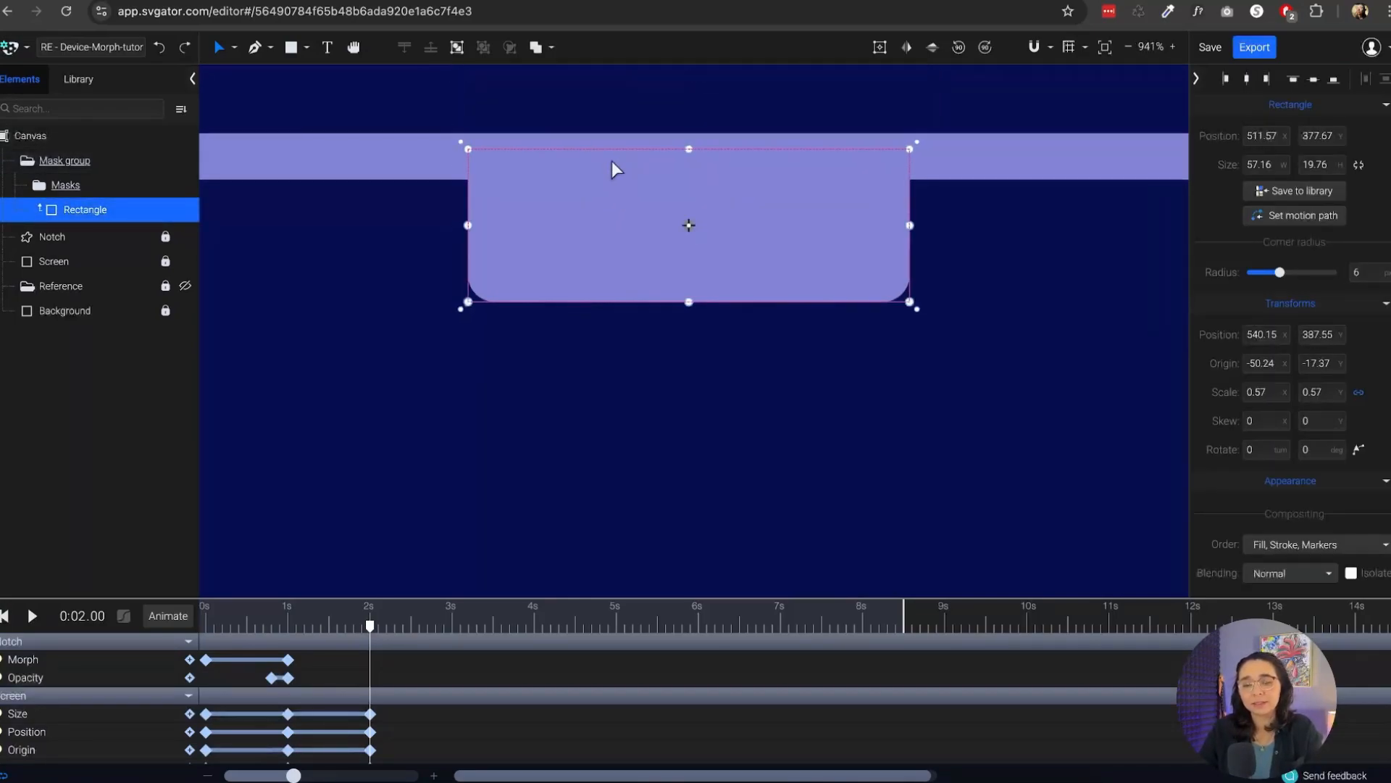
pyautogui.moveTo(376, 633)
pyautogui.mouseDown()
pyautogui.moveTo(327, 630)
pyautogui.moveTo(379, 631)
pyautogui.moveTo(380, 654)
pyautogui.mouseUp()
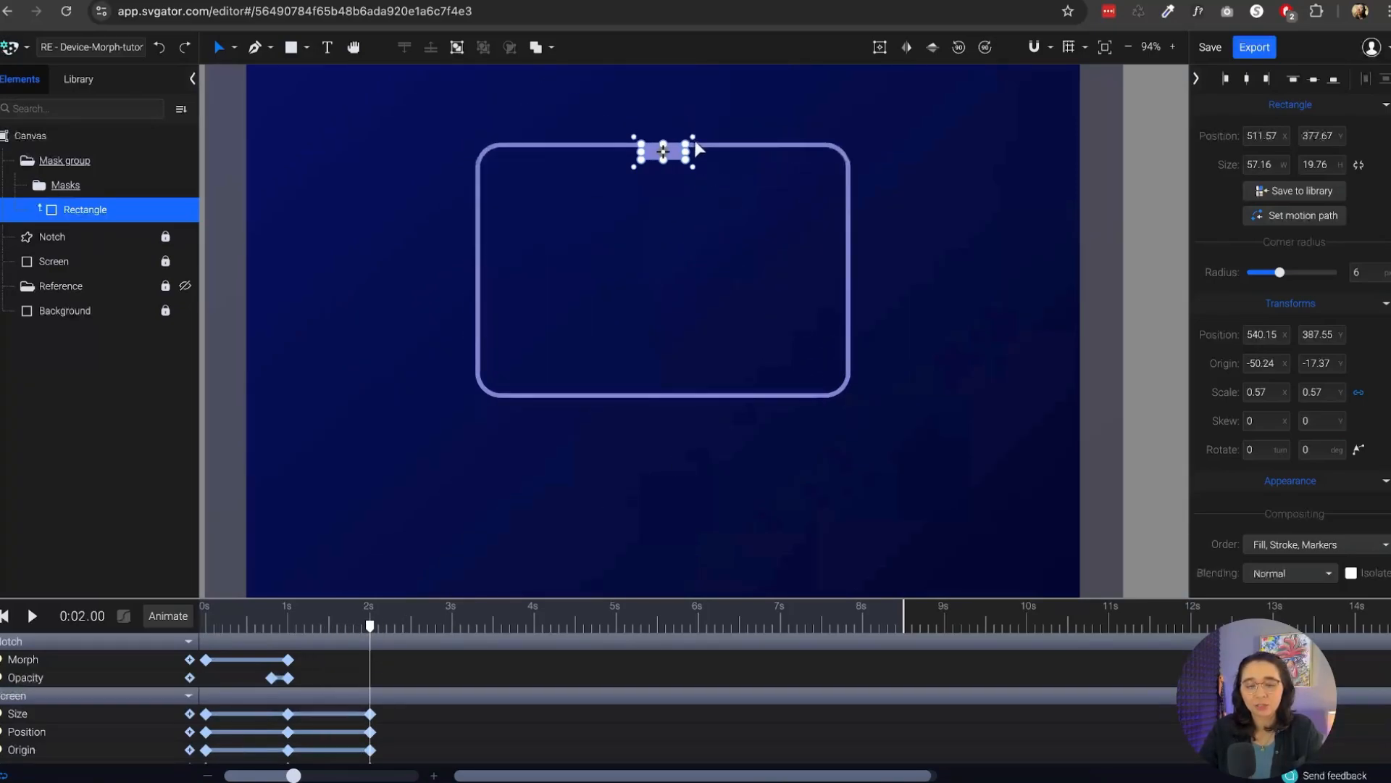
pyautogui.scroll(5, 698, 149)
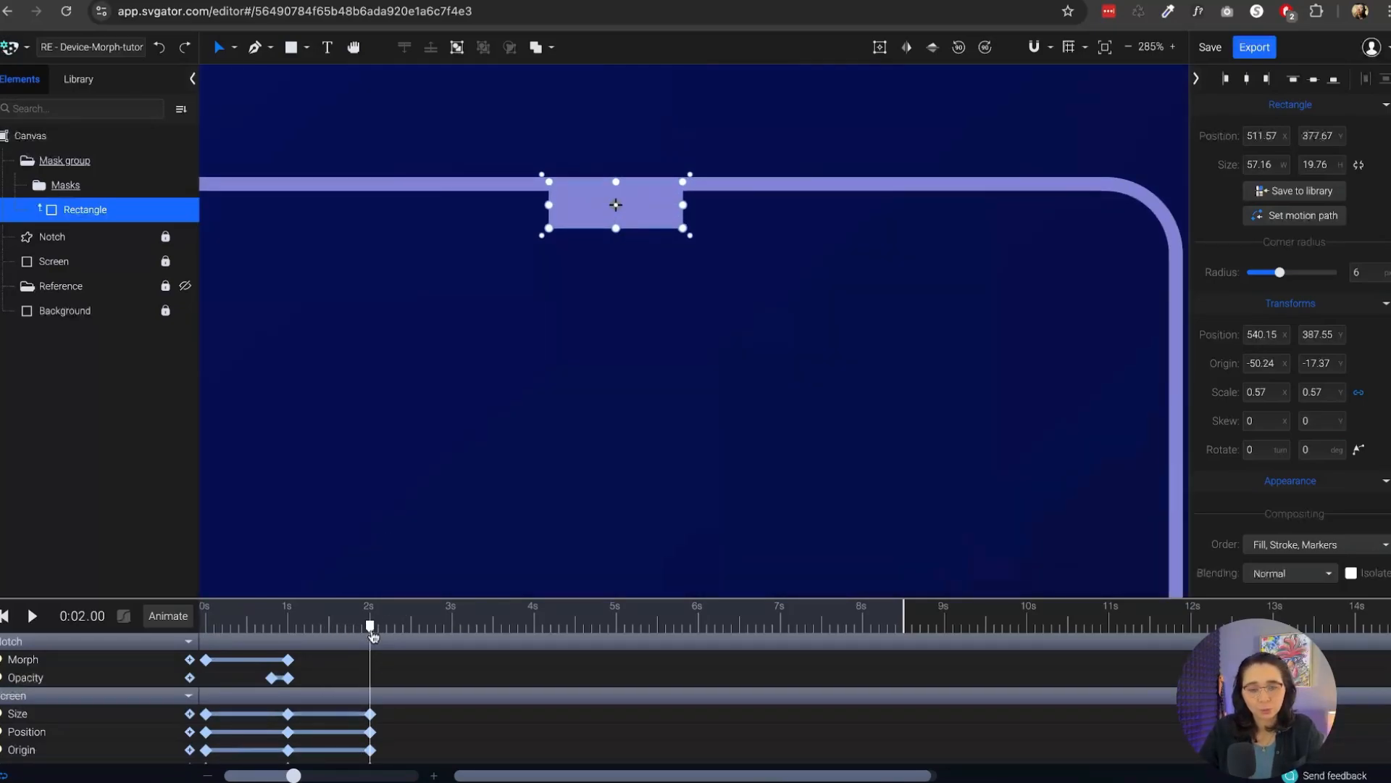
pyautogui.doubleClick(100, 210)
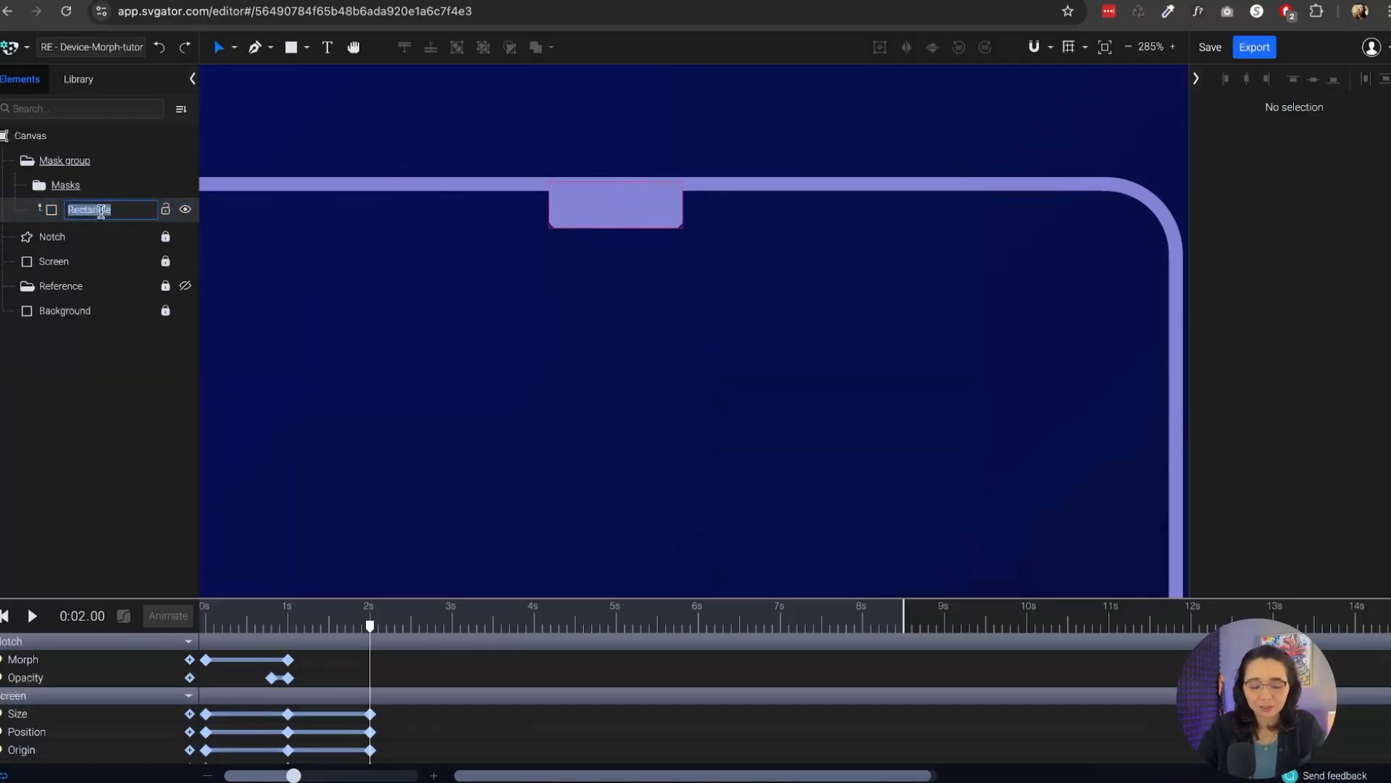
pyautogui.write('Notcxh')
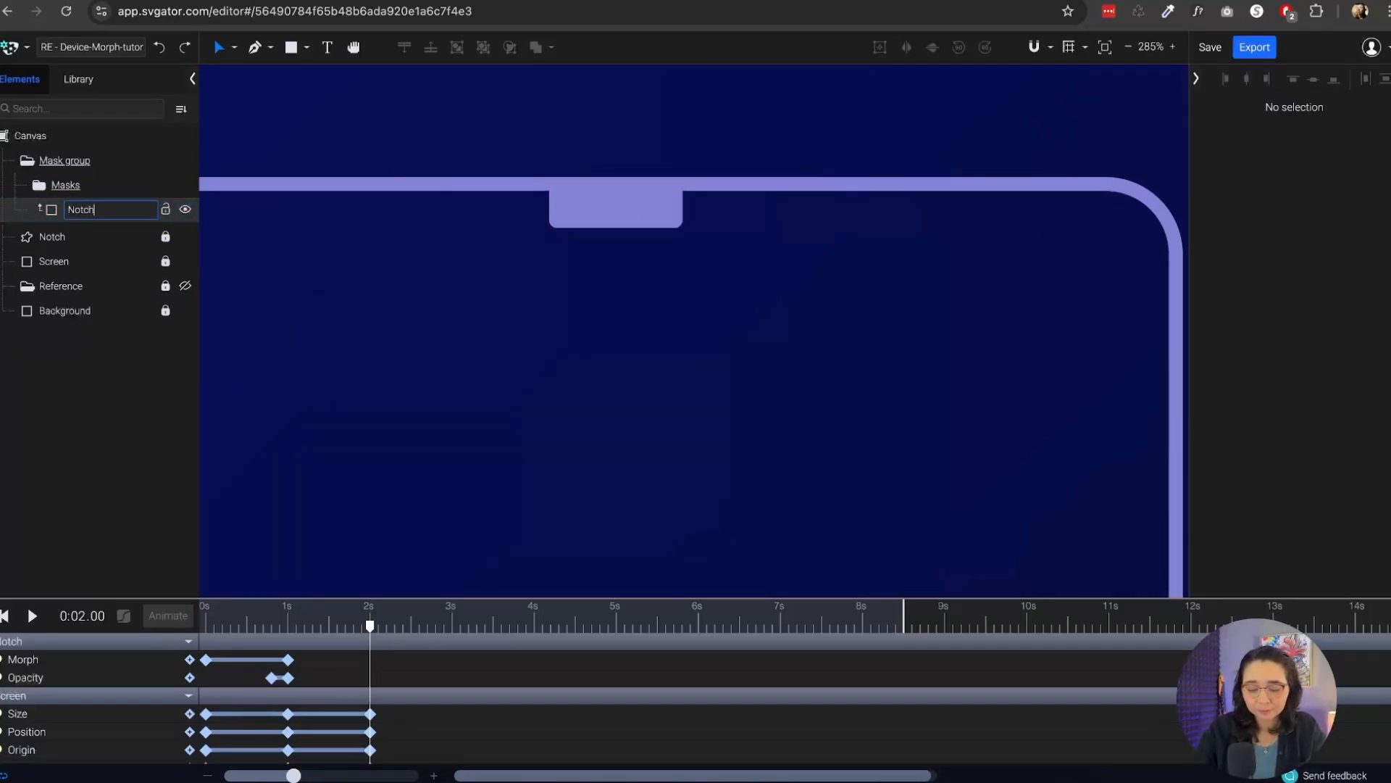
pyautogui.press('Return')
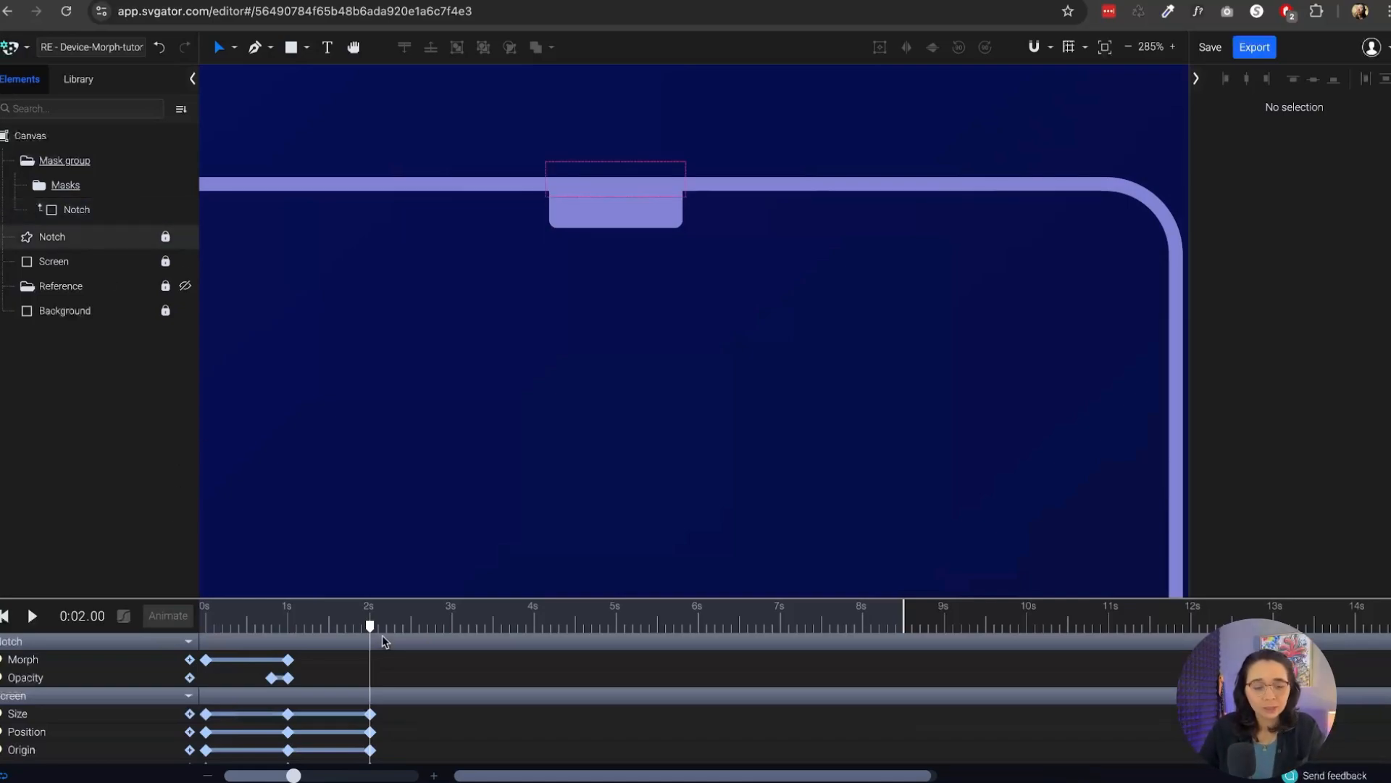
# Add a Position animator to the masked Notch rectangle with keyframes at 2 s and 3 s
pyautogui.click(98, 208)
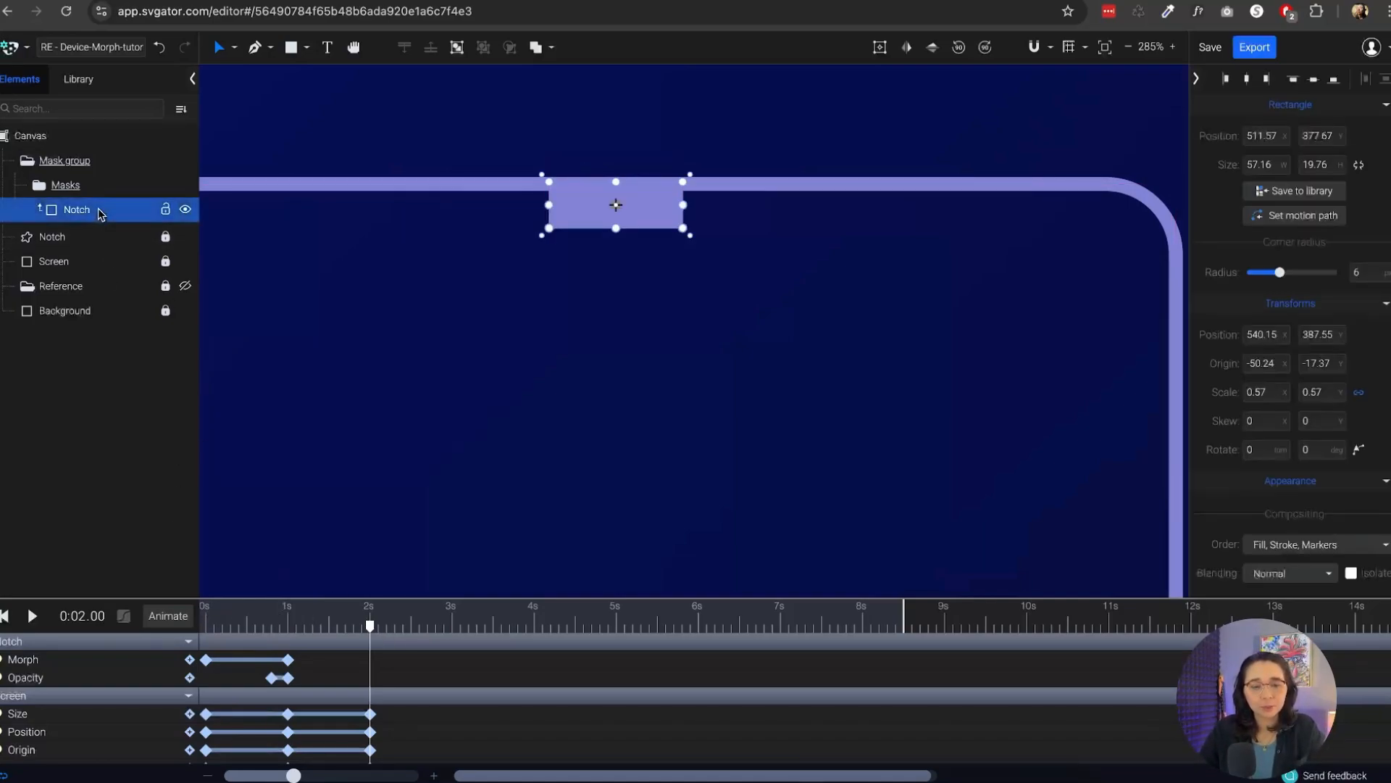
pyautogui.rightClick(88, 210)
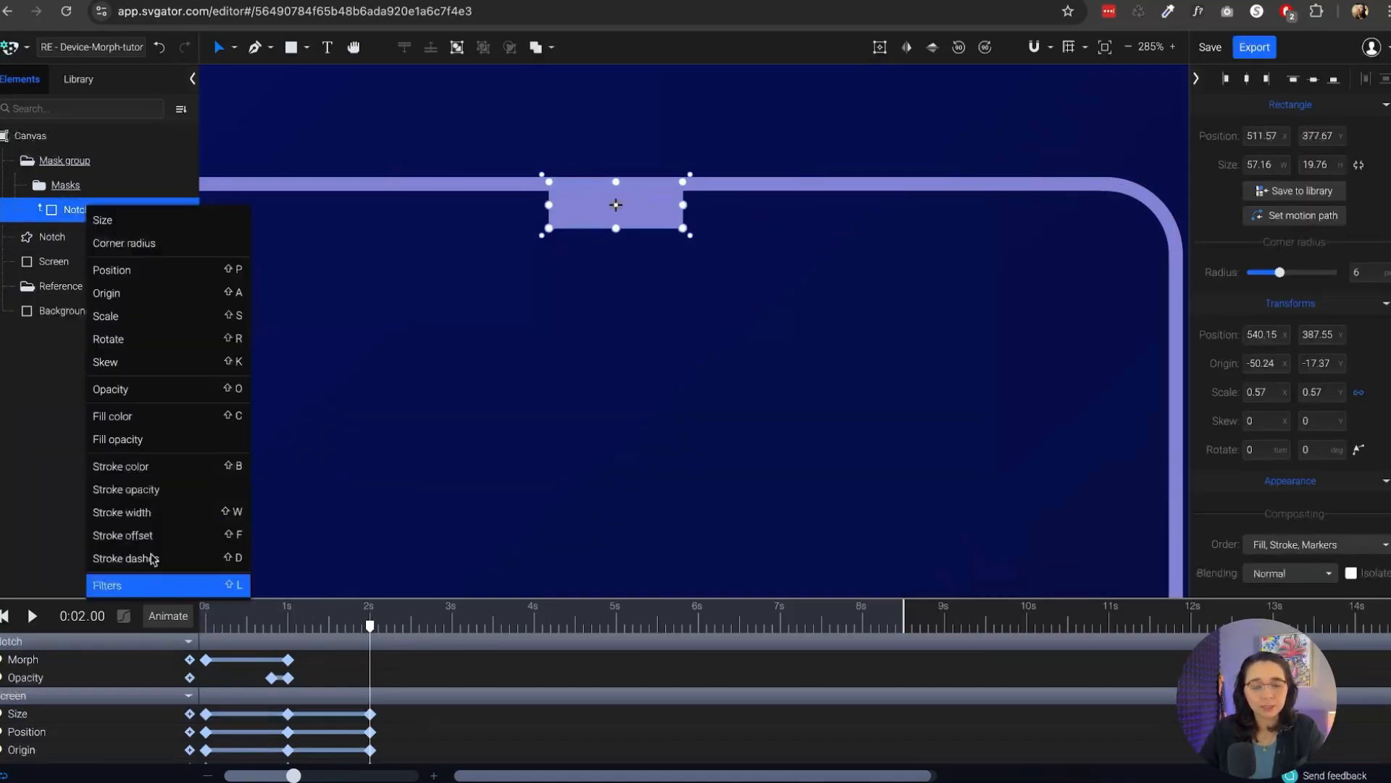
pyautogui.click(174, 278)
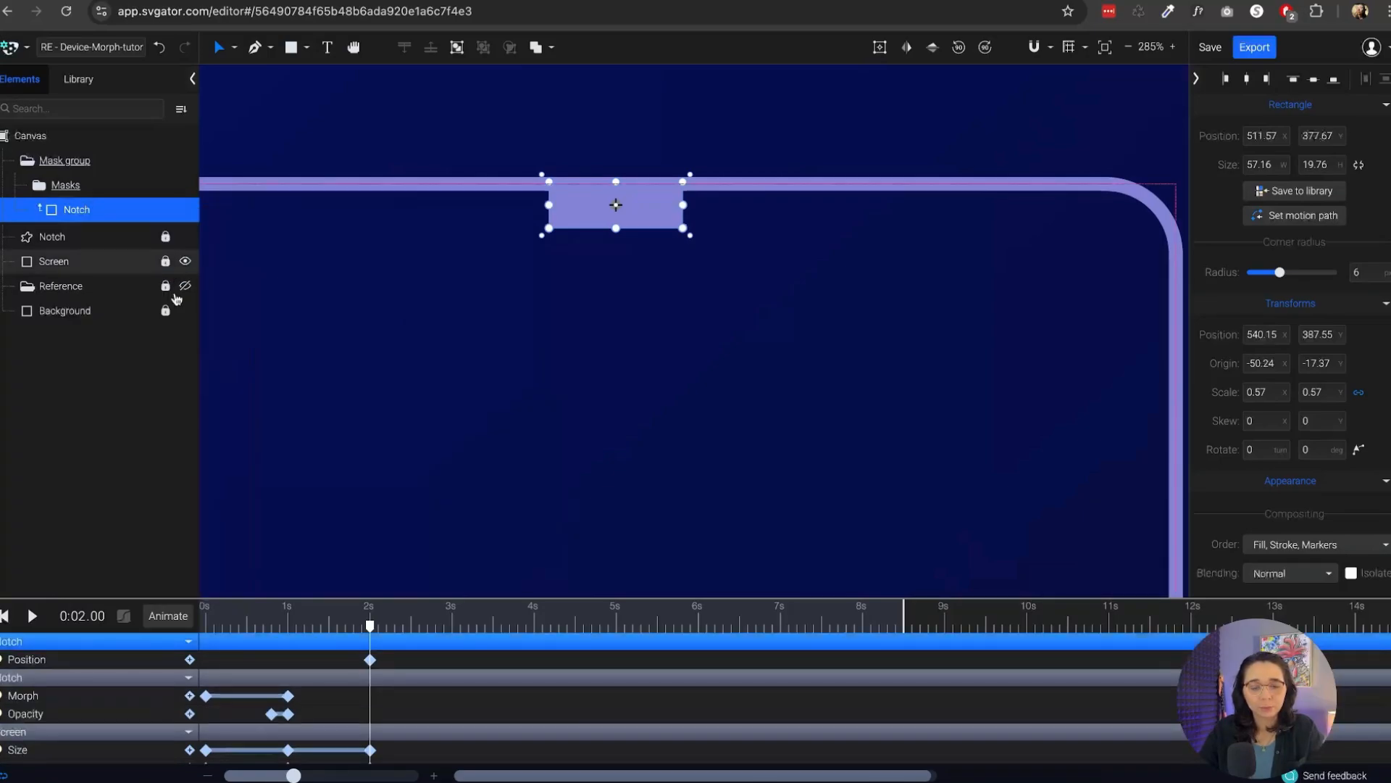
pyautogui.click(372, 660)
pyautogui.moveTo(370, 626); pyautogui.dragTo(455, 642)
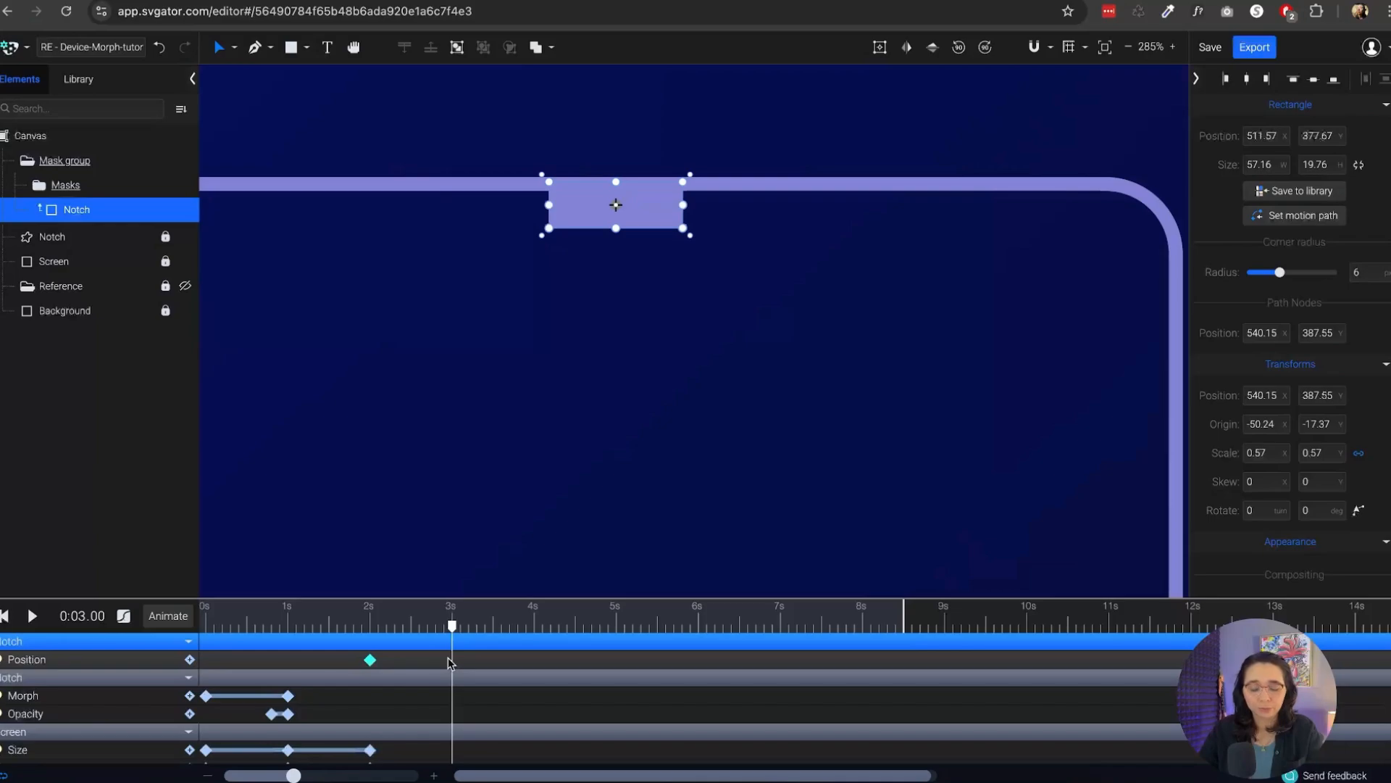
pyautogui.click(449, 659)
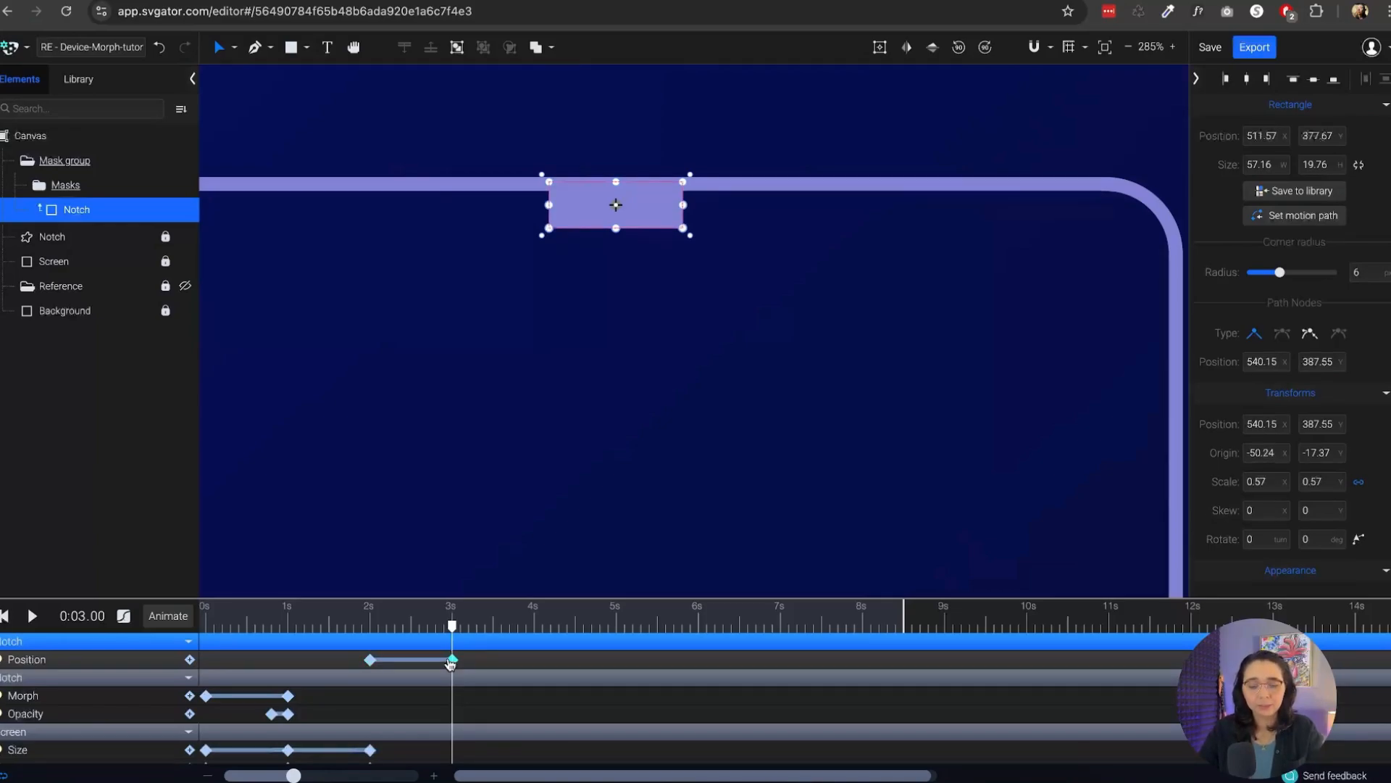
# At the 2 s keyframe, move the masked notch straight up behind the screen's upper border, to a Y position of 370.18
pyautogui.moveTo(461, 626); pyautogui.dragTo(374, 645)
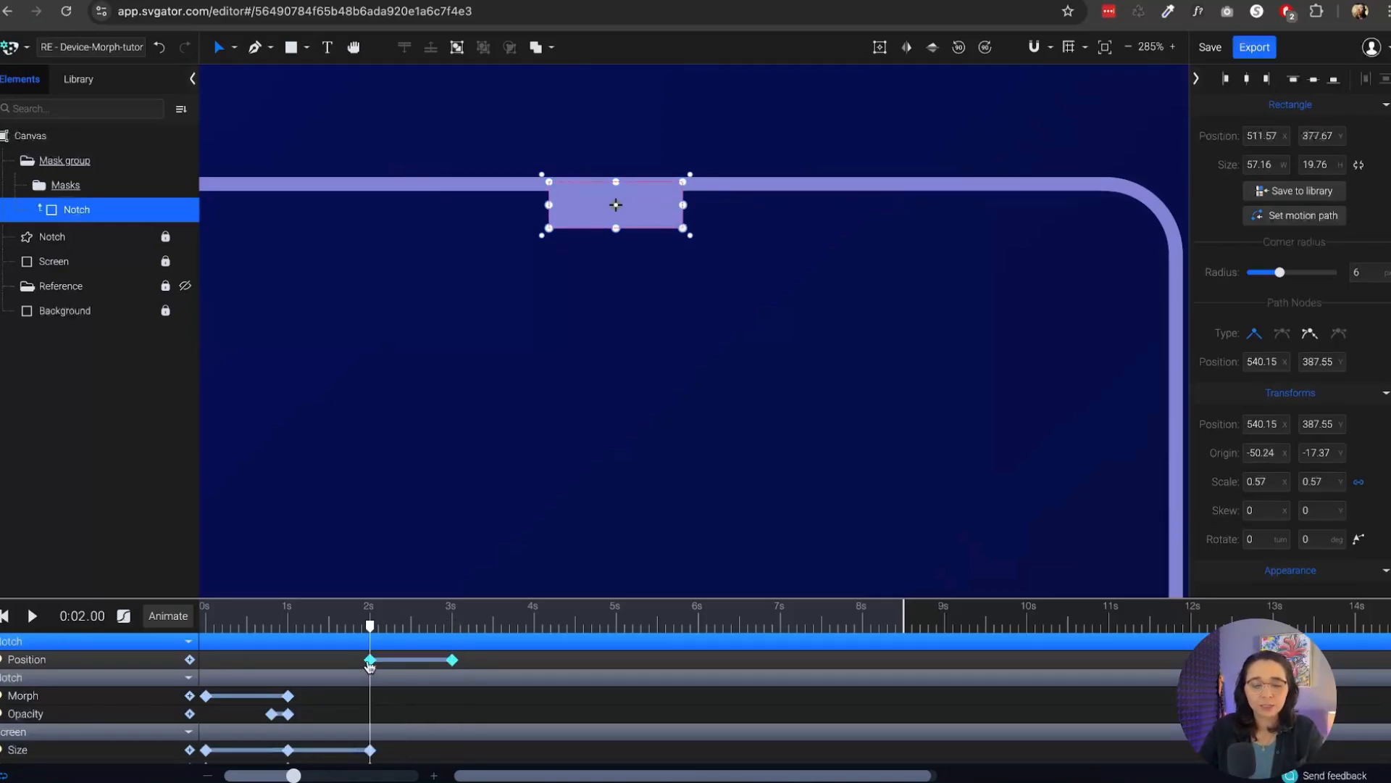
pyautogui.scroll(5, 624, 165)
pyautogui.moveTo(491, 351); pyautogui.dragTo(489, 219)
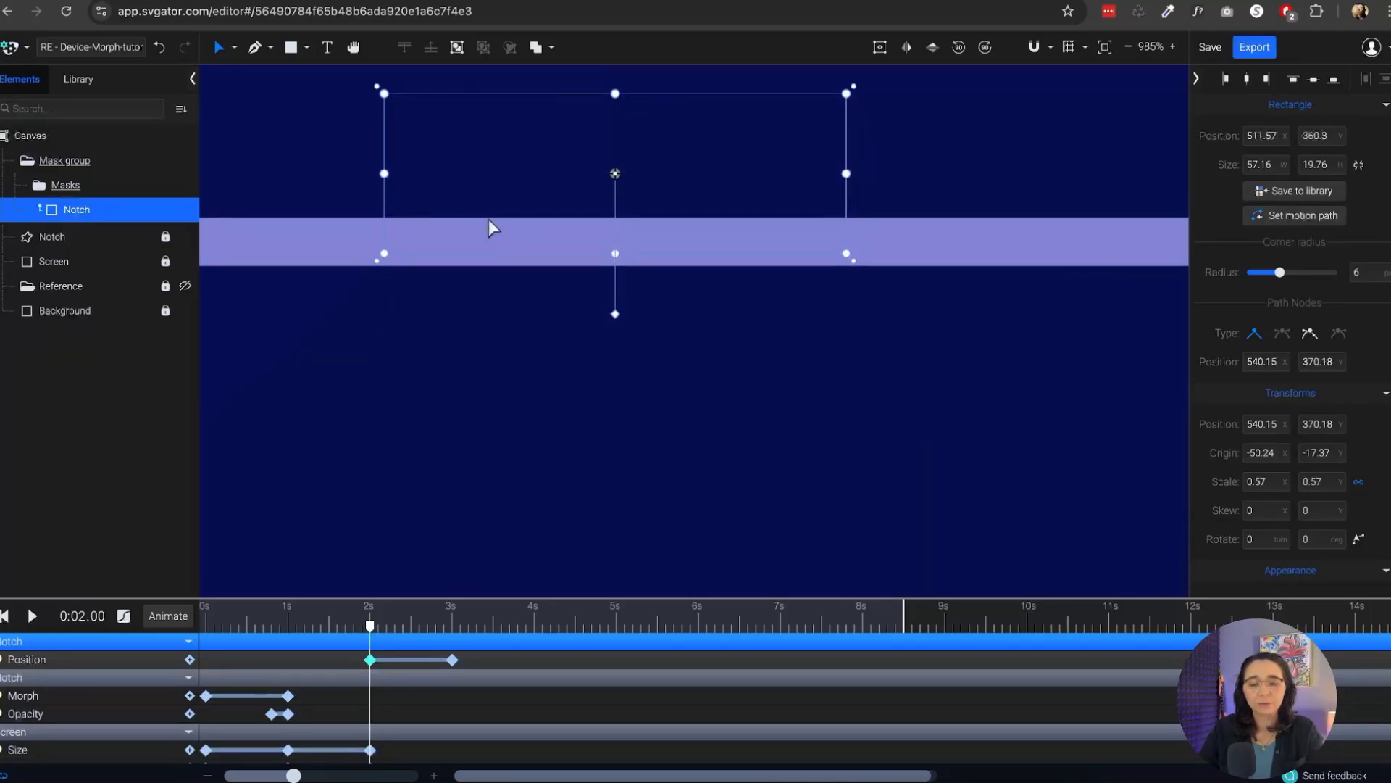
# Play back the notch's slide-down motion from 2 s to 3 s to review it
pyautogui.press('space')
pyautogui.press('space')
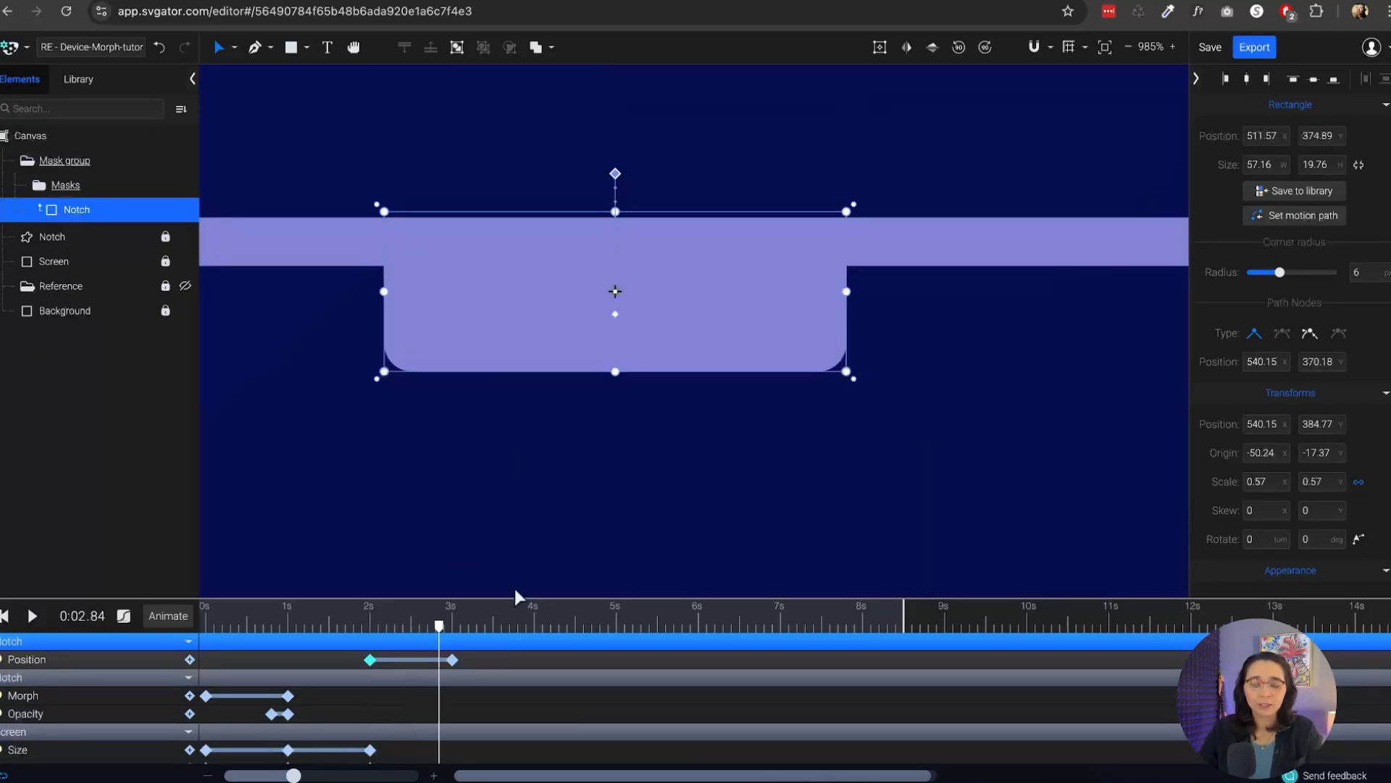
pyautogui.moveTo(438, 627); pyautogui.dragTo(371, 627)
pyautogui.press('space')
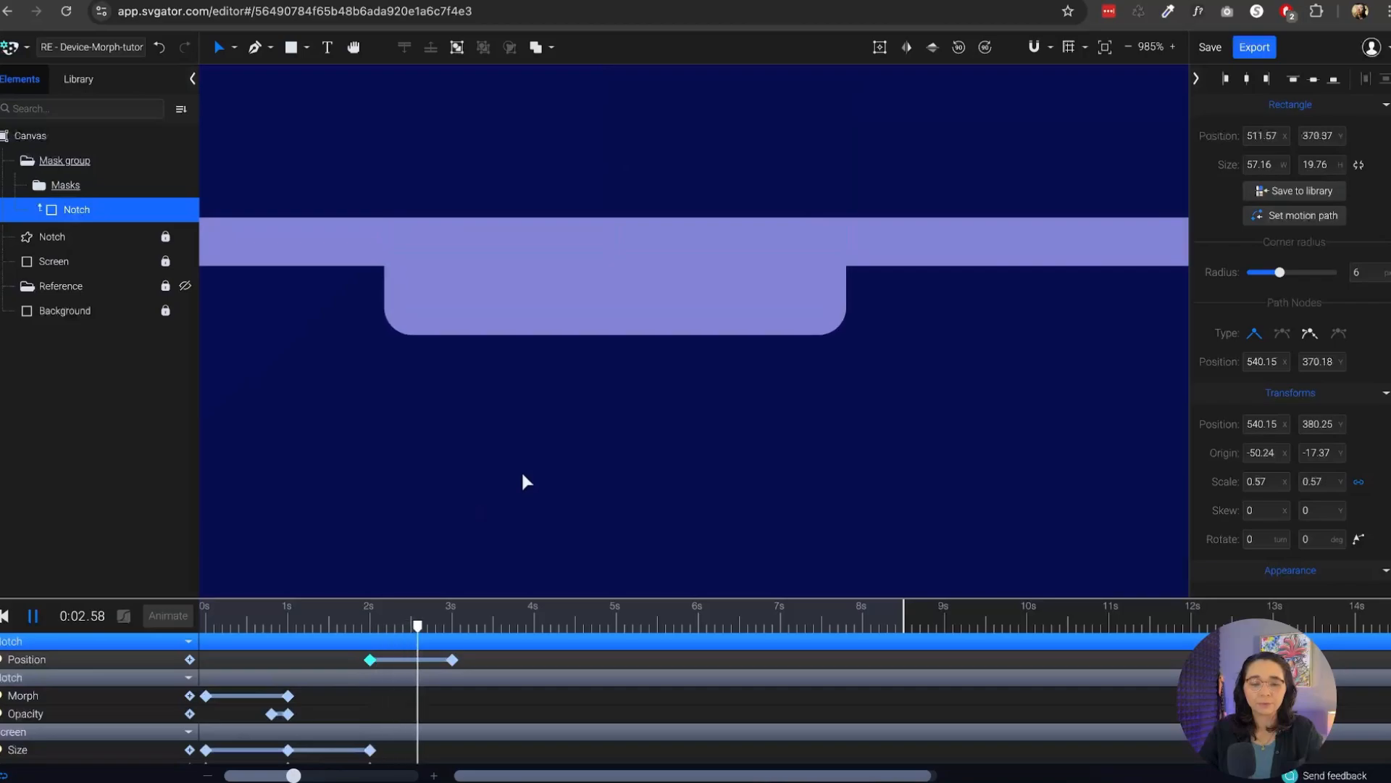
pyautogui.press('space')
pyautogui.scroll(-10, 685, 231)
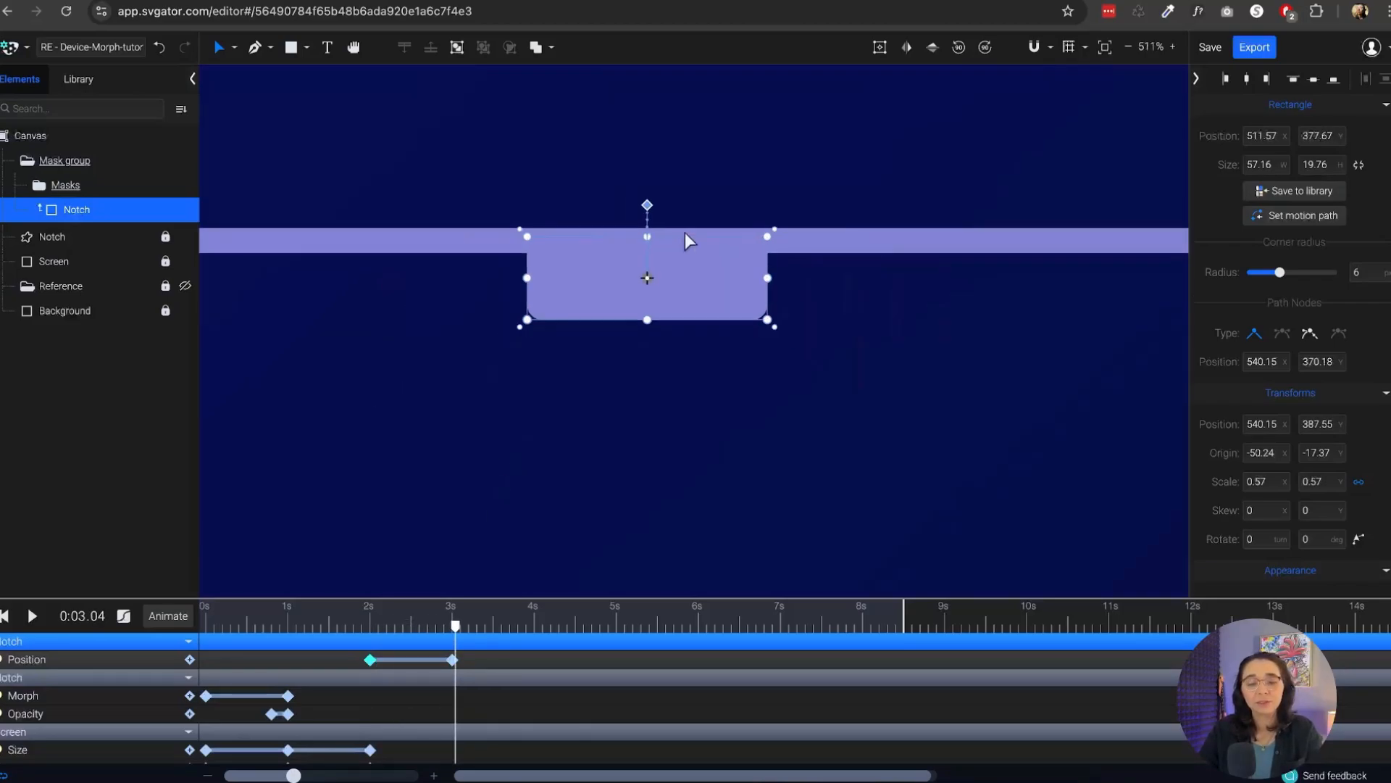
pyautogui.scroll(5, 690, 232)
# Apply Ease In Out Back easing to both of the notch's Position keyframes and preview the animation
pyautogui.click(410, 659)
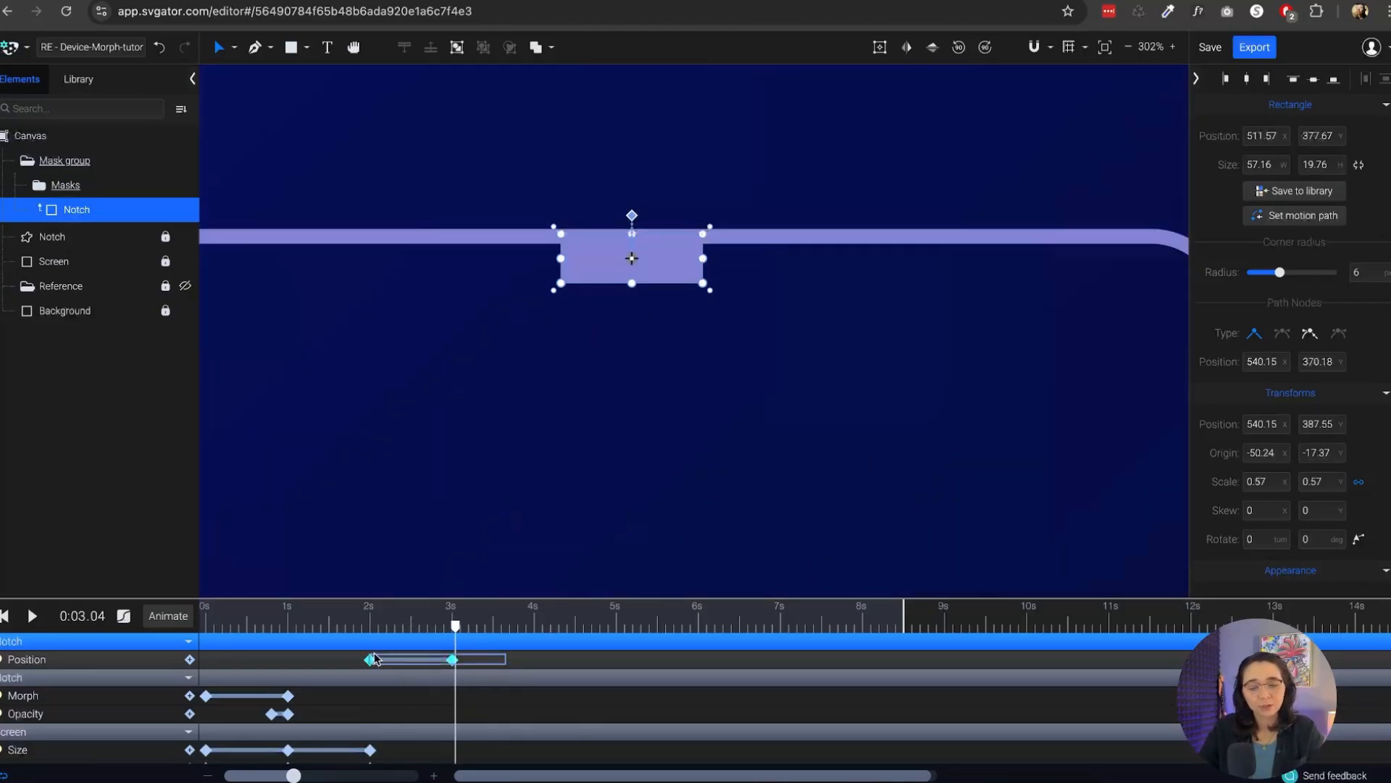
pyautogui.click(123, 615)
pyautogui.scroll(-10, 293, 533)
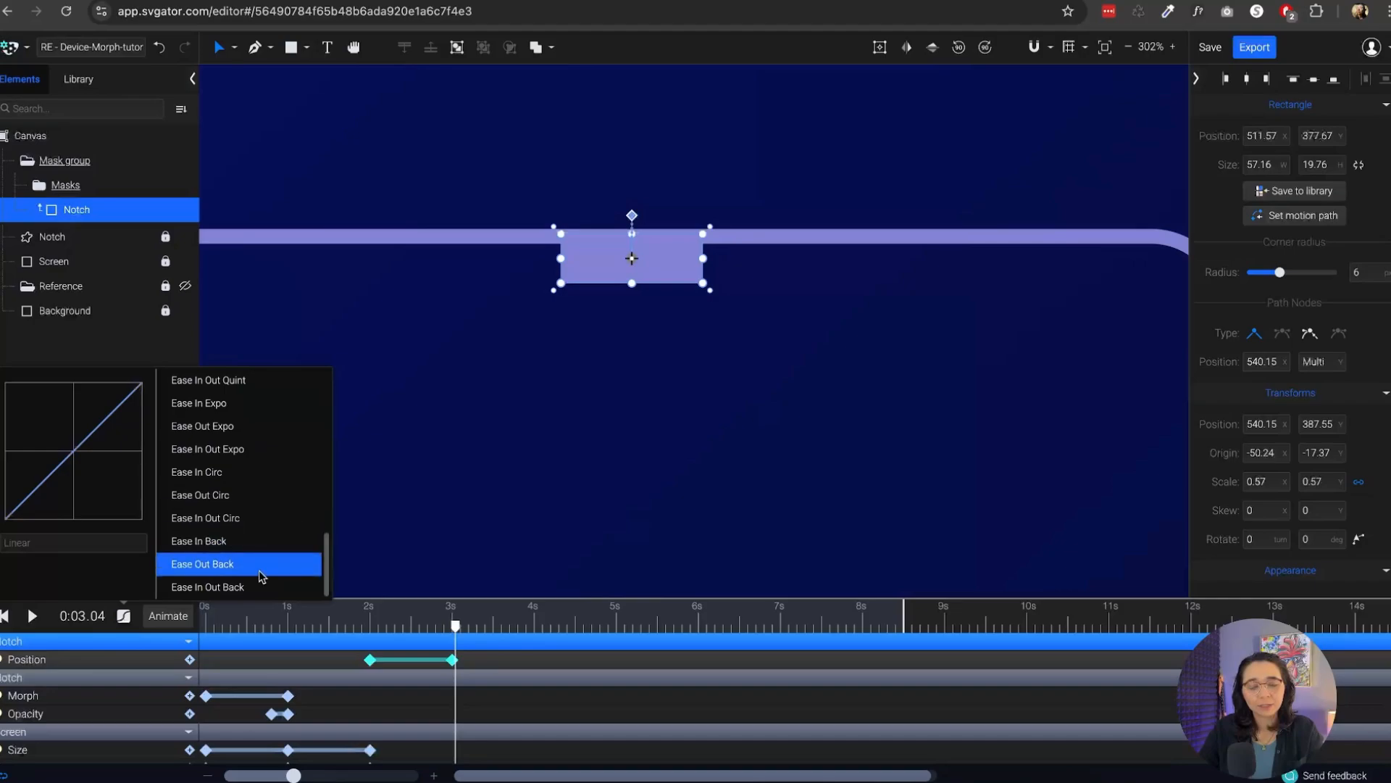
pyautogui.click(251, 592)
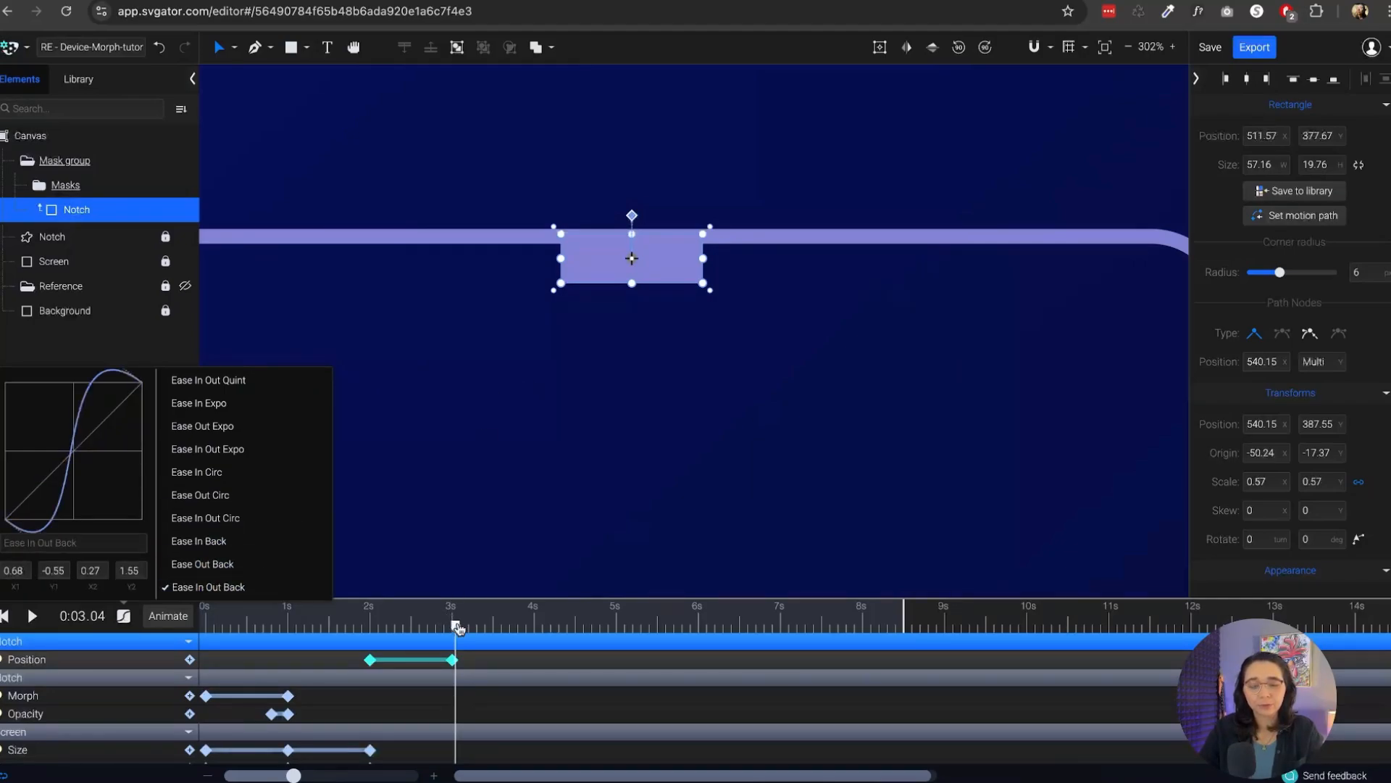
pyautogui.press('space')
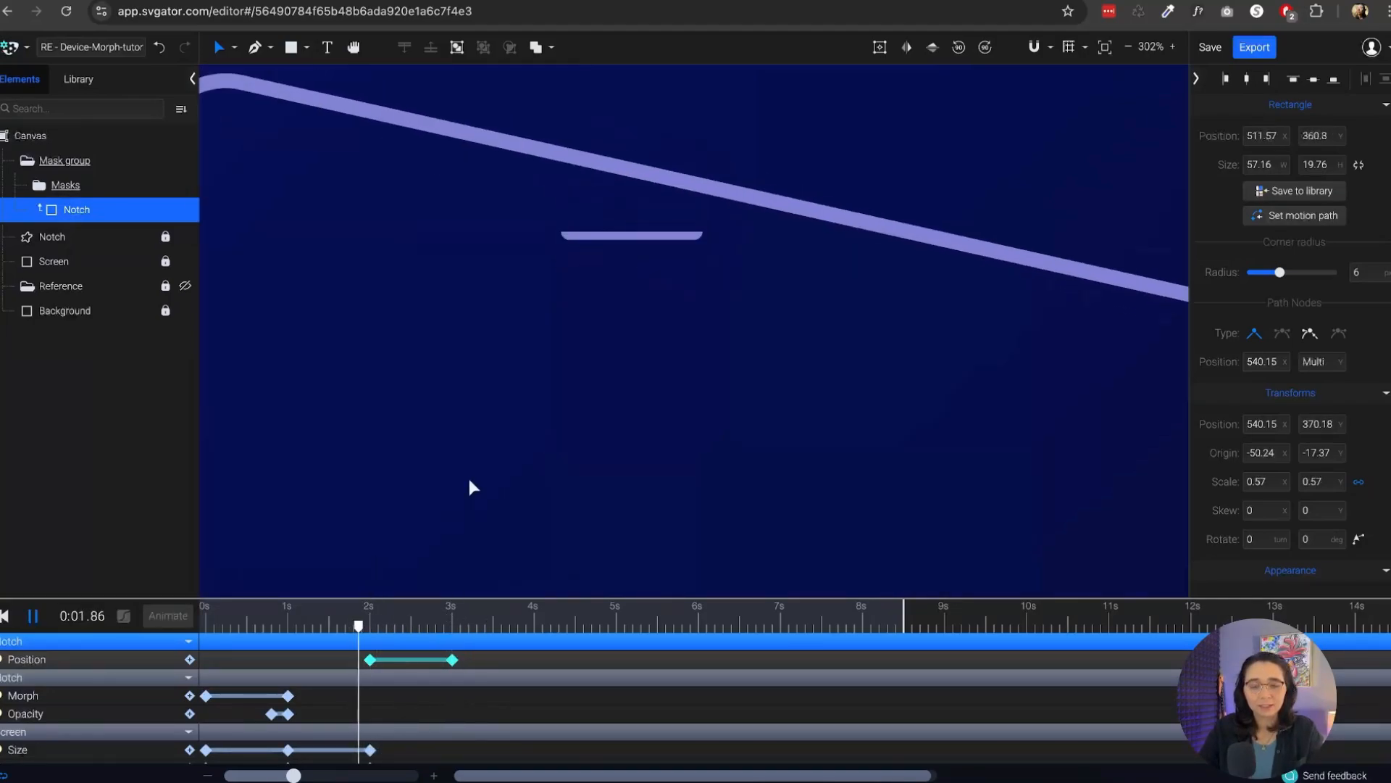
# Add an Opacity animator to the masked notch with keyframes at 2 s and about 2.2 s, setting the 2 s opacity to 0
pyautogui.moveTo(440, 624); pyautogui.dragTo(372, 647)
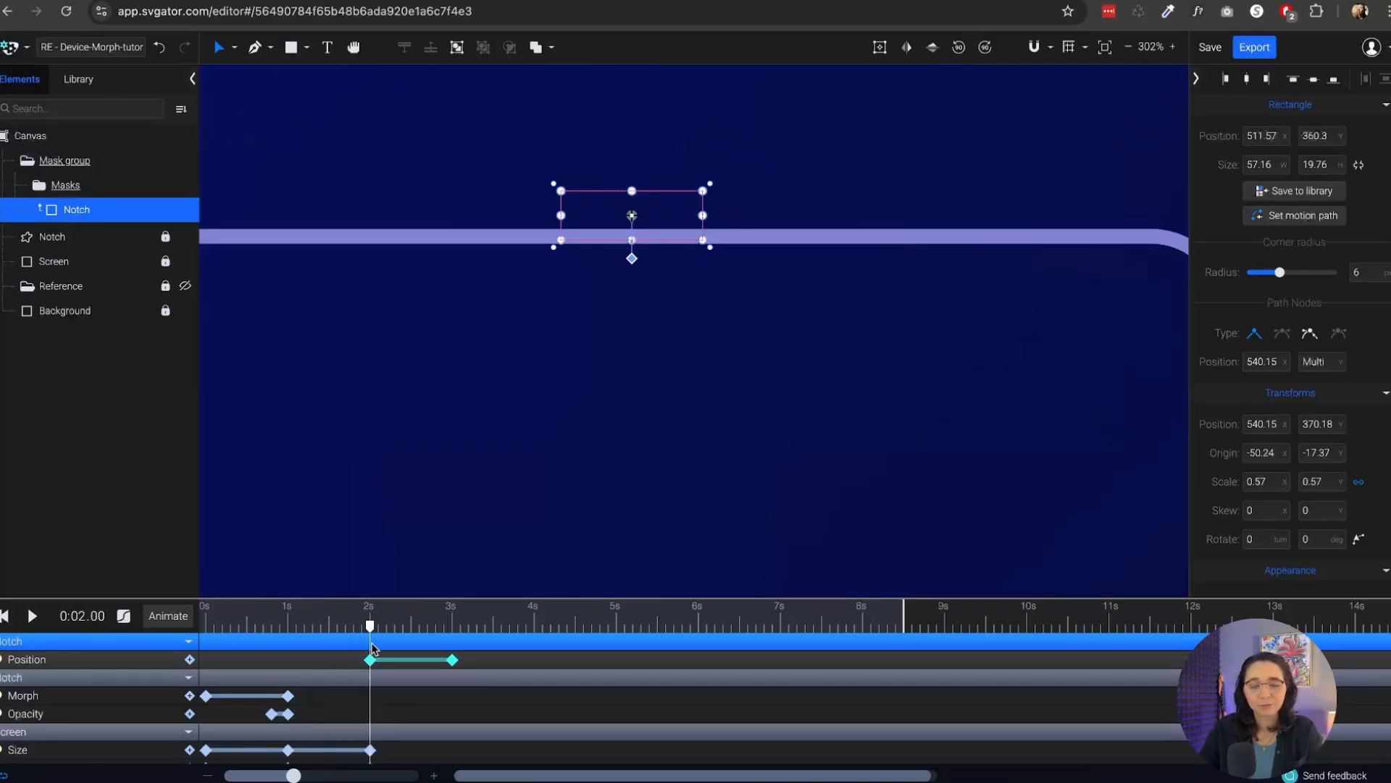
pyautogui.click(154, 618)
pyautogui.click(167, 389)
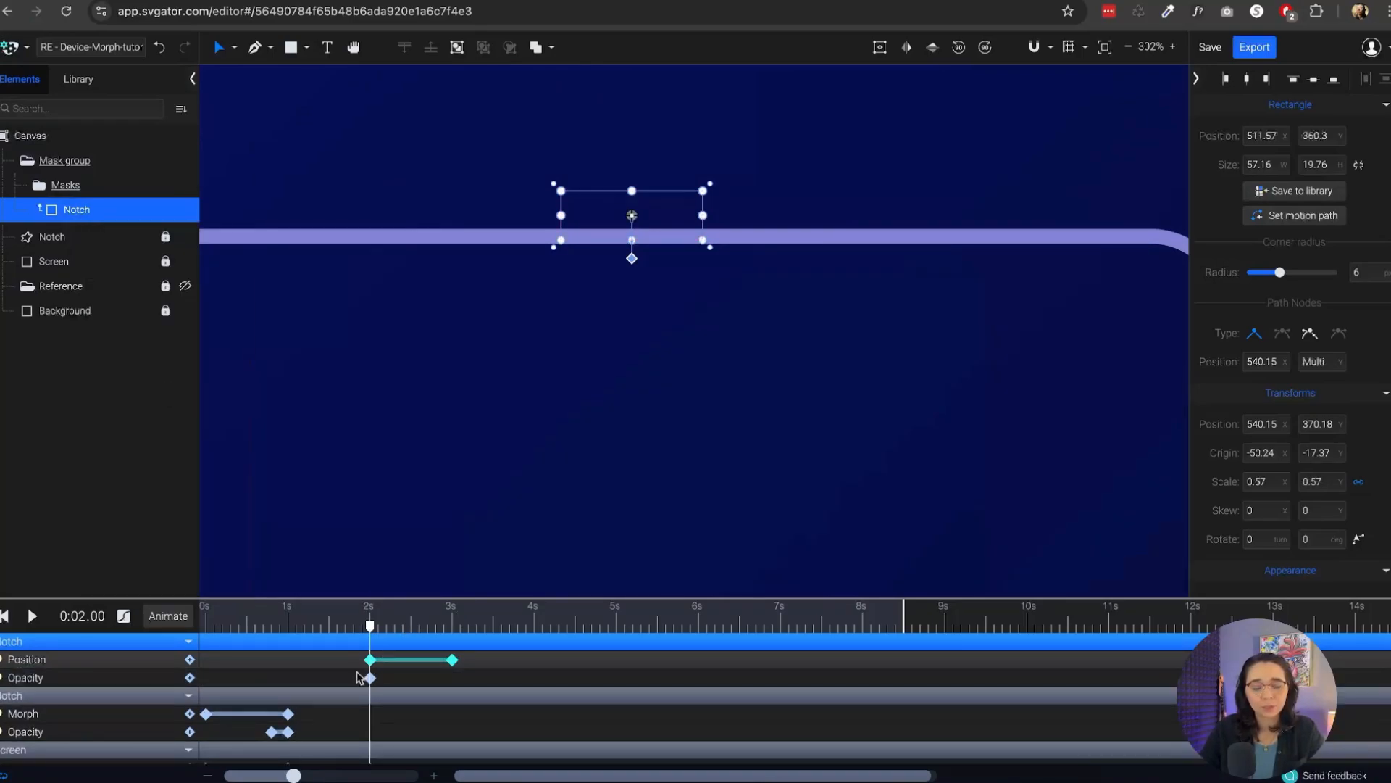
pyautogui.click(373, 632)
pyautogui.moveTo(372, 630); pyautogui.dragTo(376, 635)
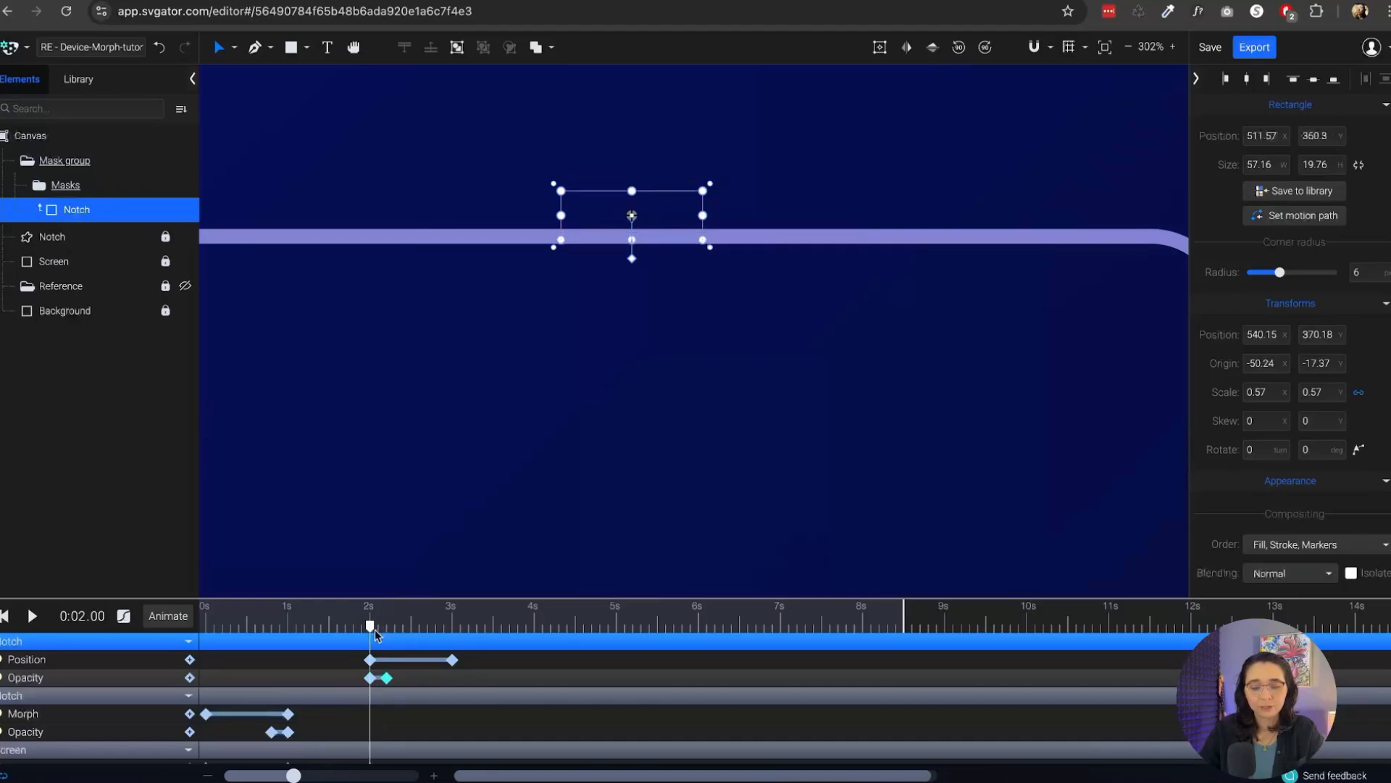
pyautogui.scroll(-5, 1362, 257)
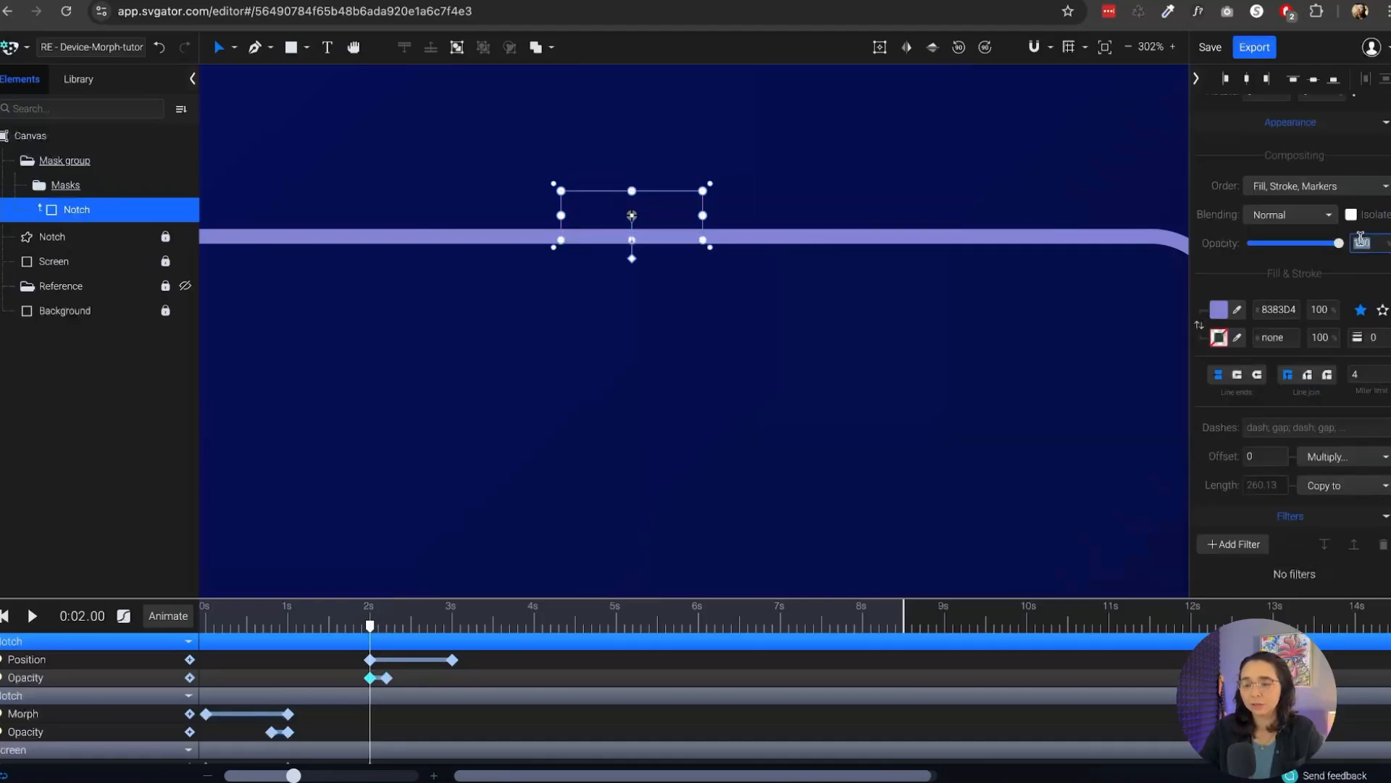
pyautogui.press('Return')
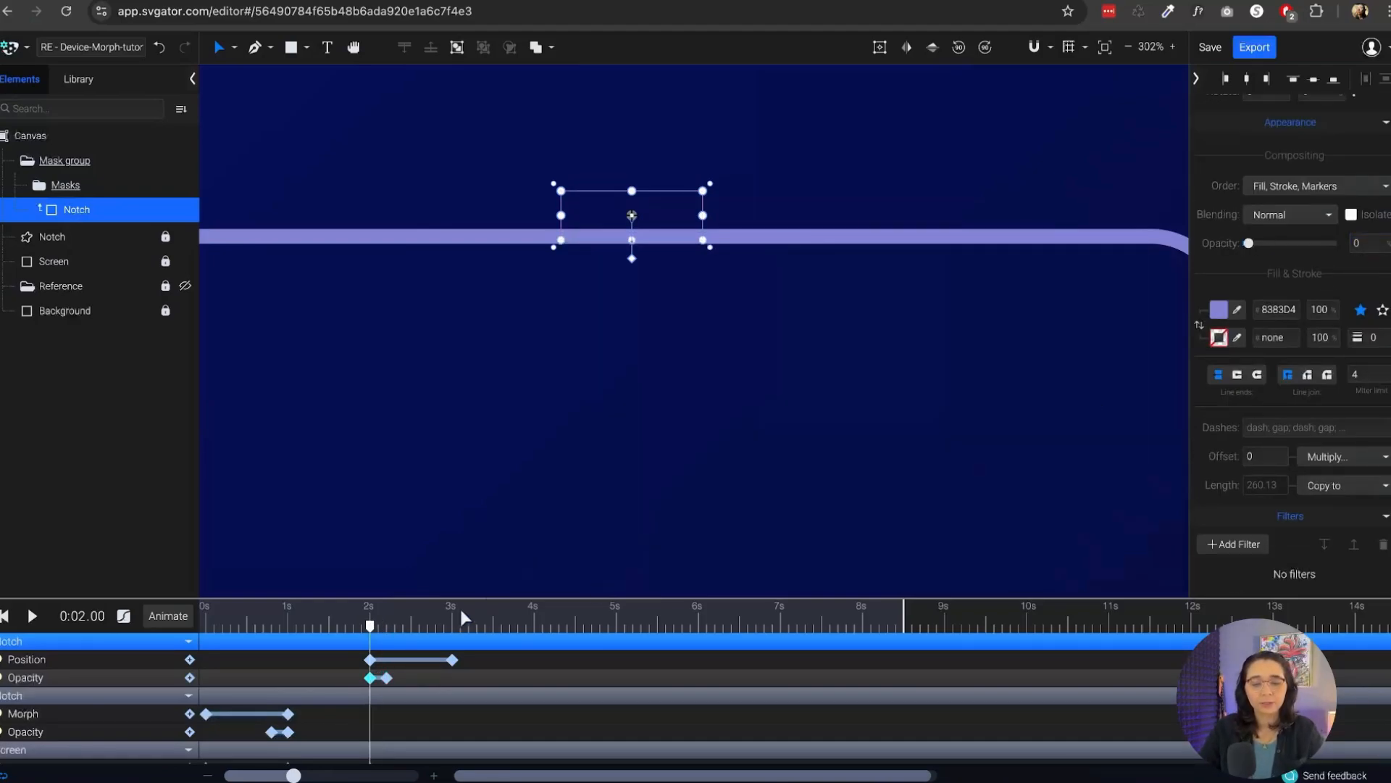
# Check the easing curve applied to the notch's Position keyframes, then clear the selection
pyautogui.moveTo(370, 629)
pyautogui.mouseDown()
pyautogui.moveTo(385, 629)
pyautogui.moveTo(310, 629)
pyautogui.moveTo(475, 633)
pyautogui.moveTo(370, 629)
pyautogui.mouseUp()
pyautogui.moveTo(474, 654); pyautogui.dragTo(366, 660)
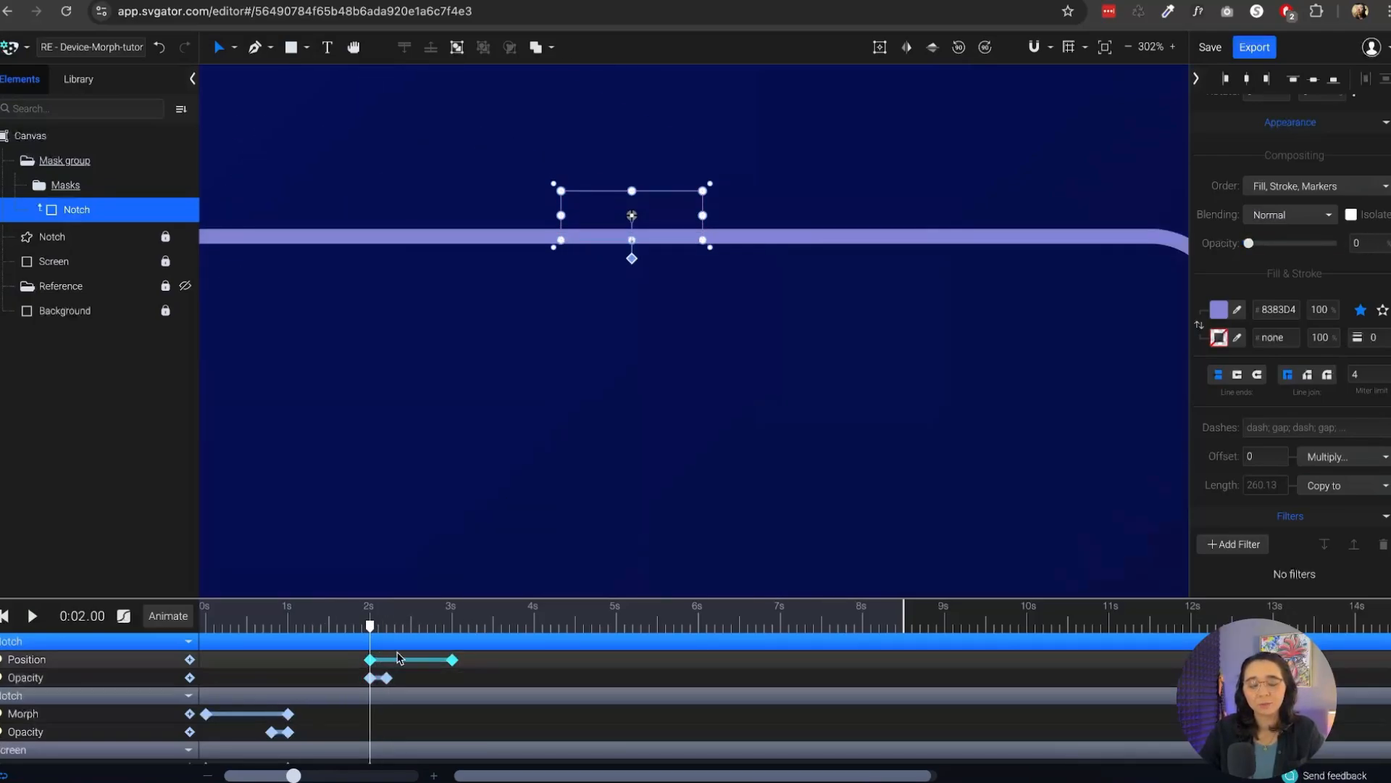
pyautogui.click(122, 616)
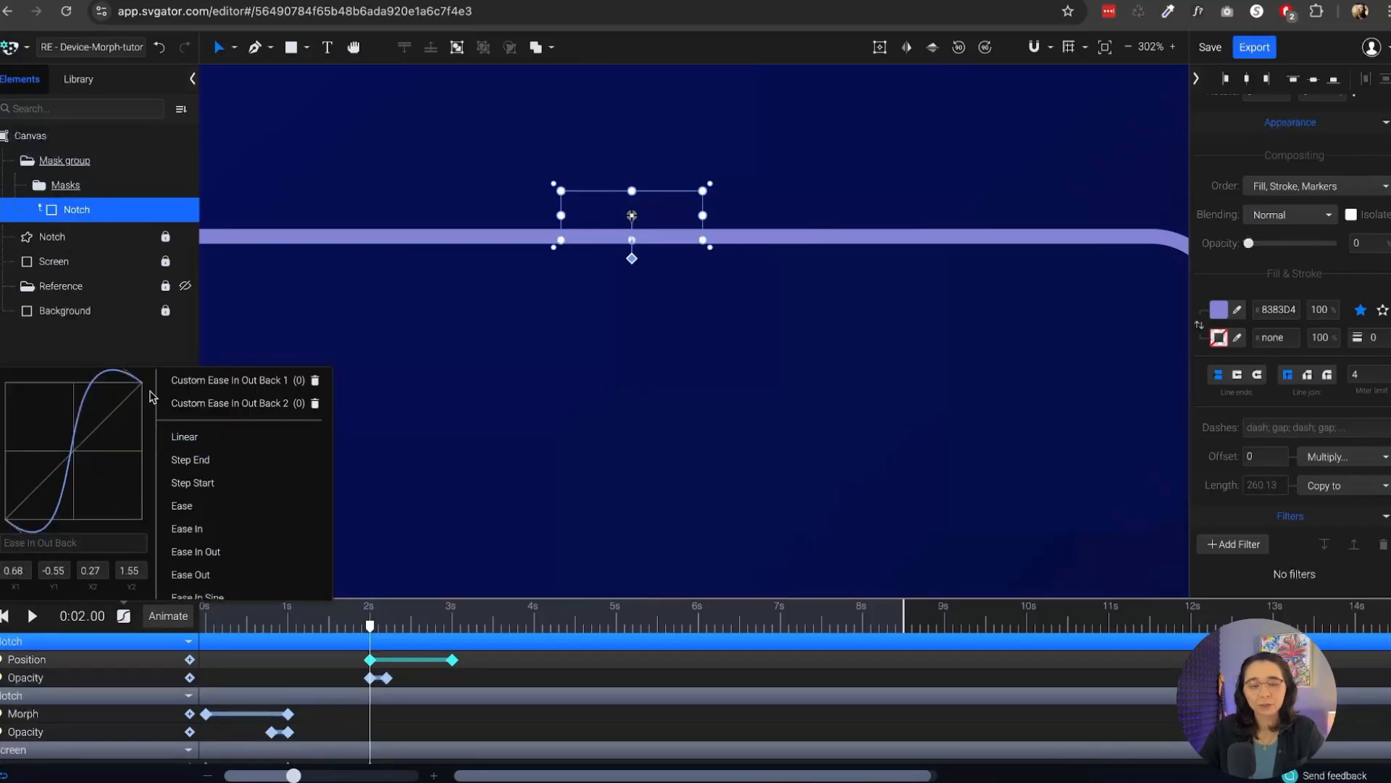
pyautogui.click(317, 346)
pyautogui.scroll(-5, 613, 289)
pyautogui.click(951, 368)
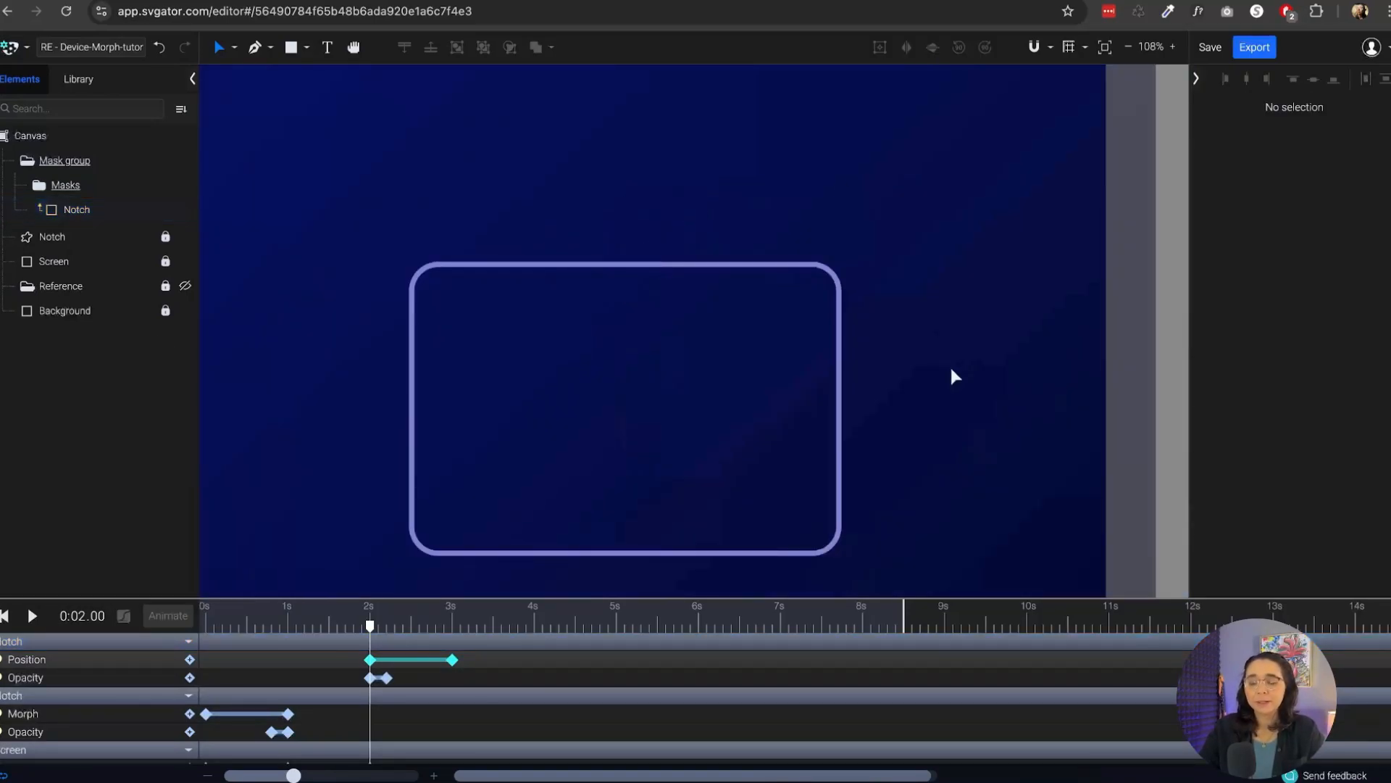
# Show the Reference group and bring the laptop image's base into close view
pyautogui.scroll(-1, 761, 269)
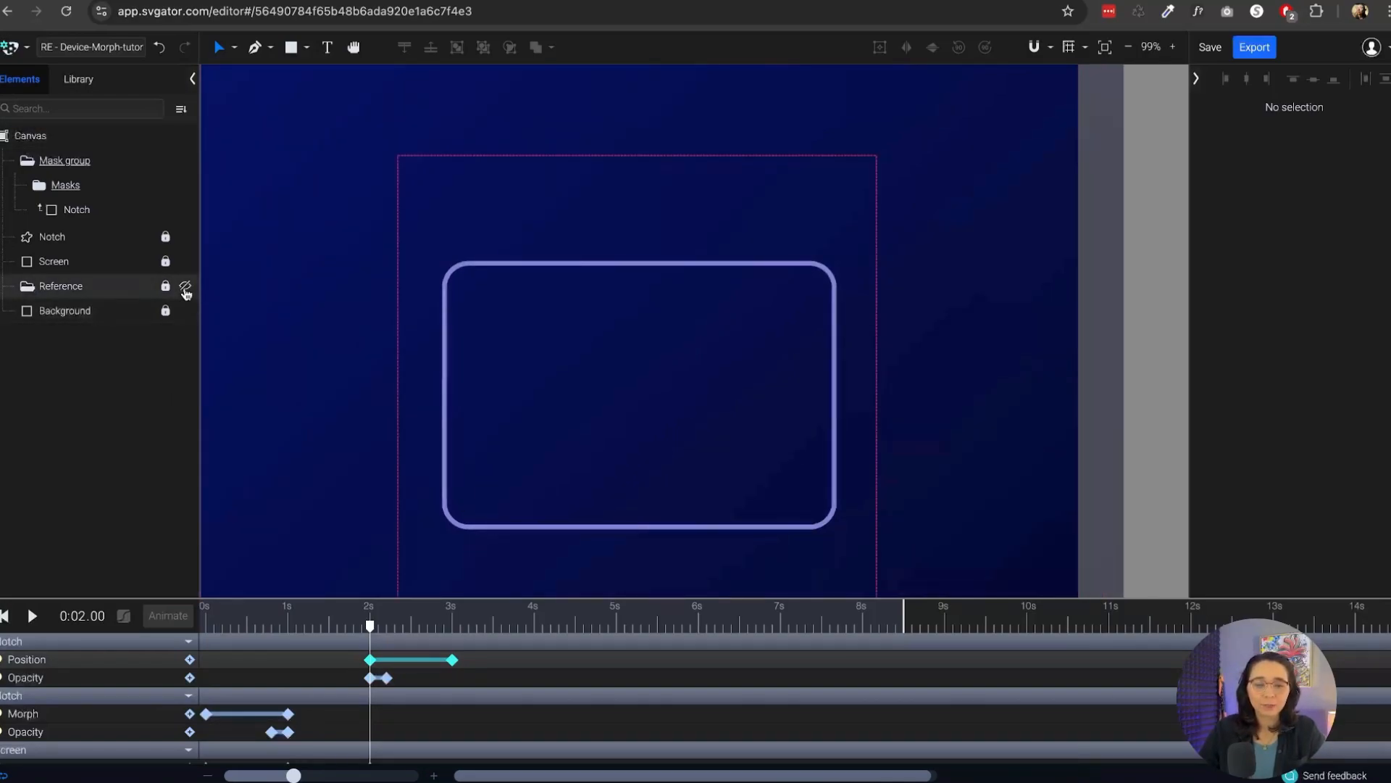
pyautogui.click(186, 290)
pyautogui.scroll(1, 612, 584)
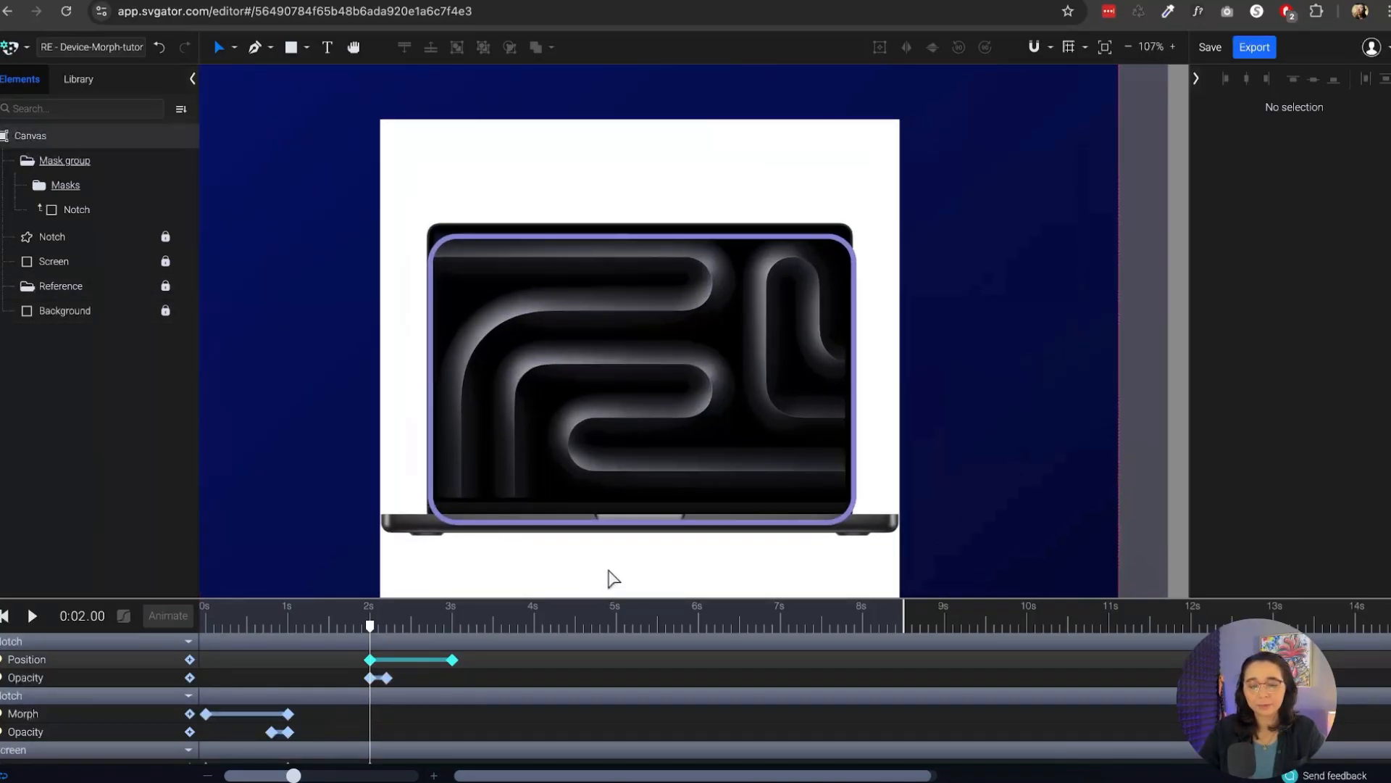
pyautogui.scroll(2, 612, 578)
pyautogui.moveTo(612, 572); pyautogui.dragTo(612, 410)
pyautogui.scroll(1, 424, 340)
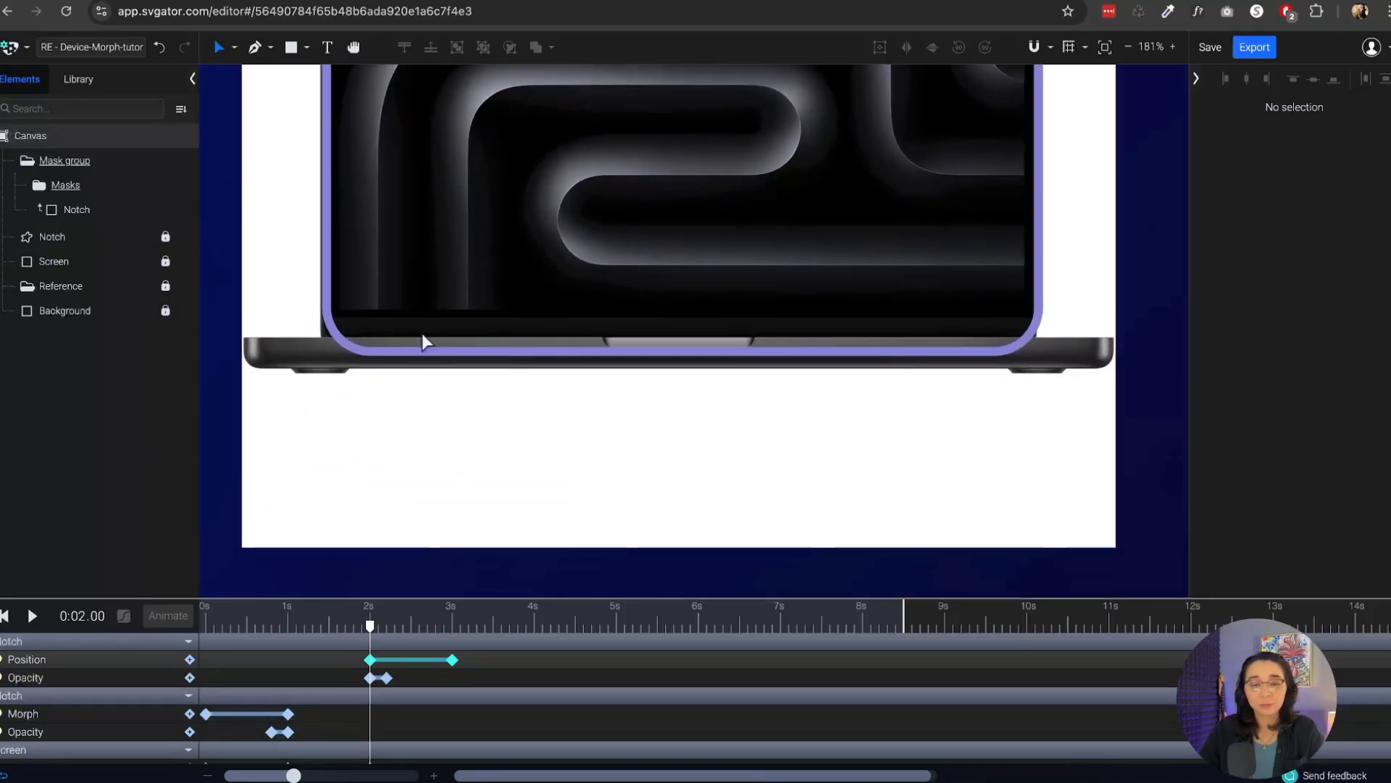
# Draw a rectangle about 586 by 31 over the laptop's base and fill it with colour 8383D4
pyautogui.click(290, 48)
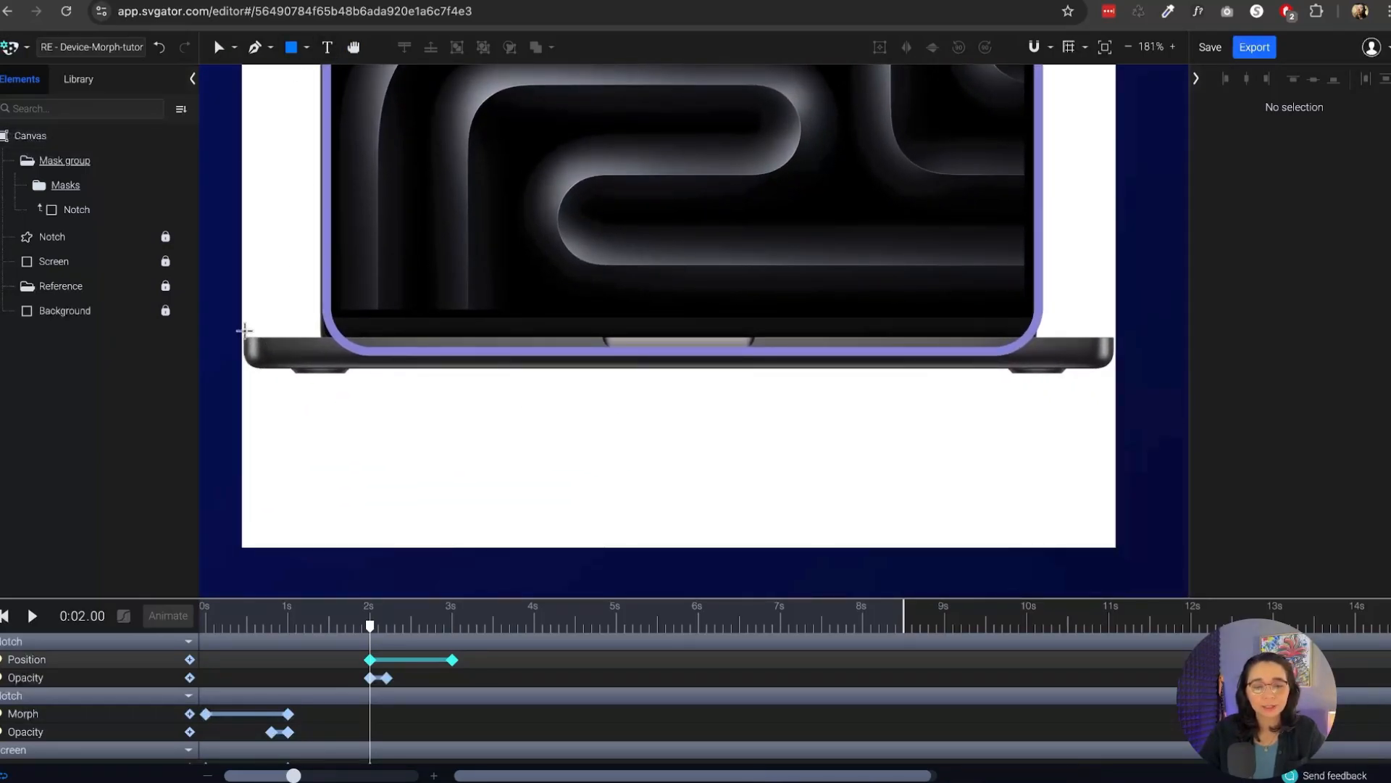
pyautogui.moveTo(244, 332); pyautogui.dragTo(1113, 379)
pyautogui.press('v')
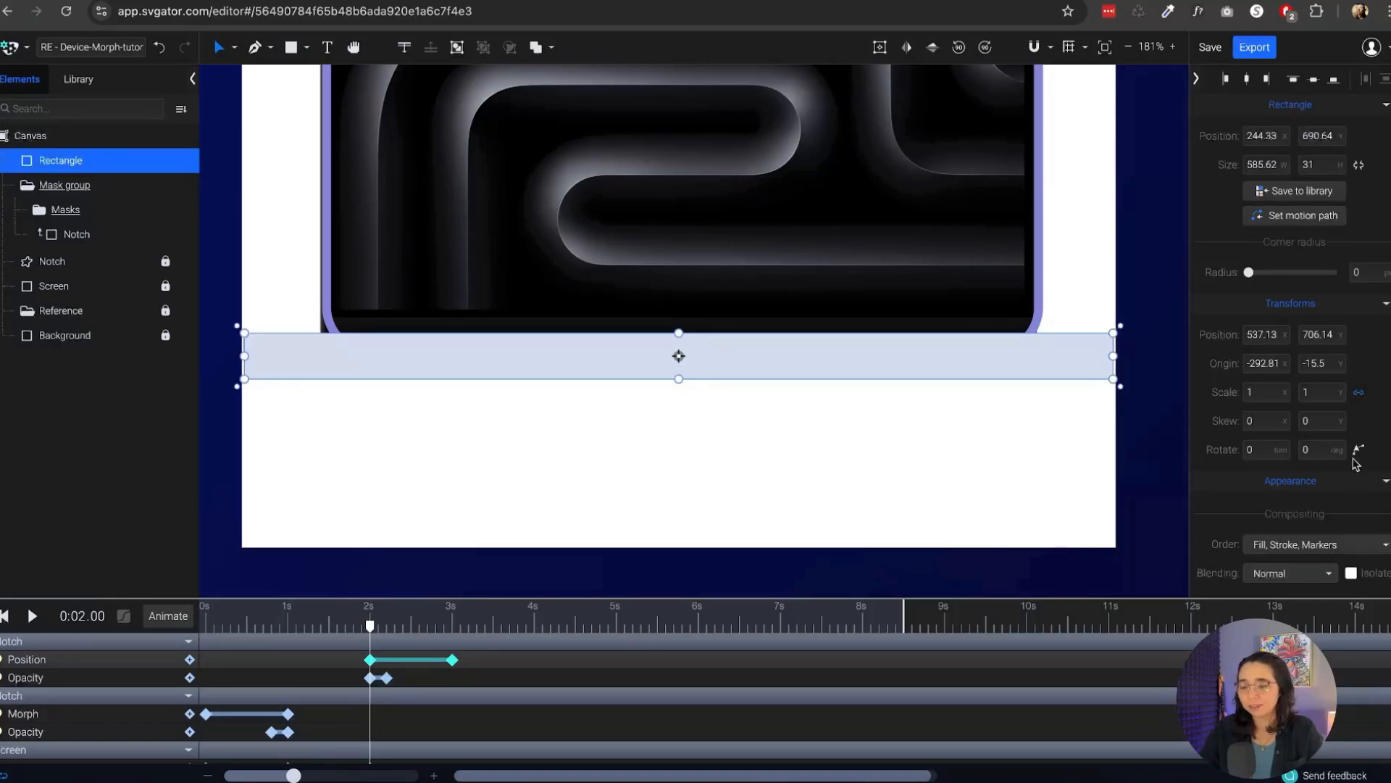
pyautogui.scroll(-3, 1350, 413)
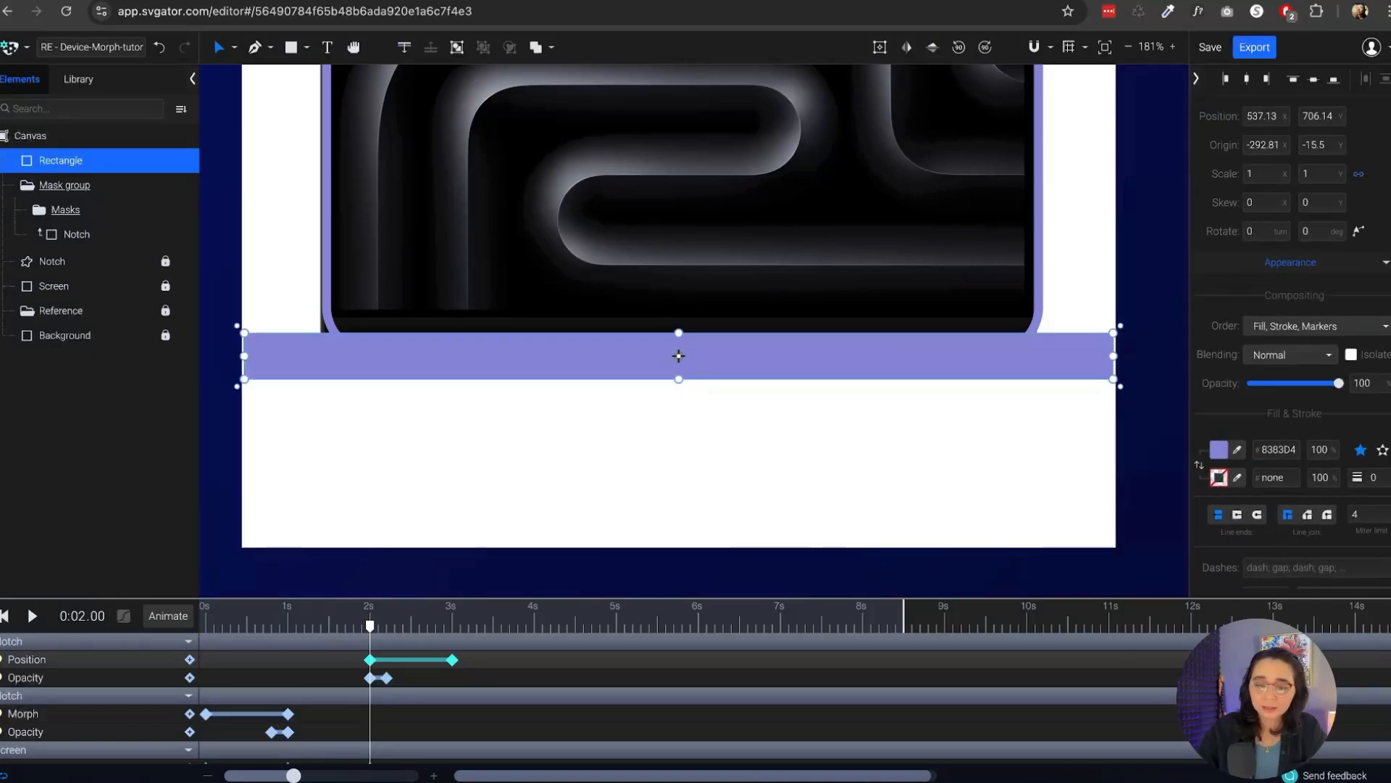
pyautogui.scroll(3, 1308, 384)
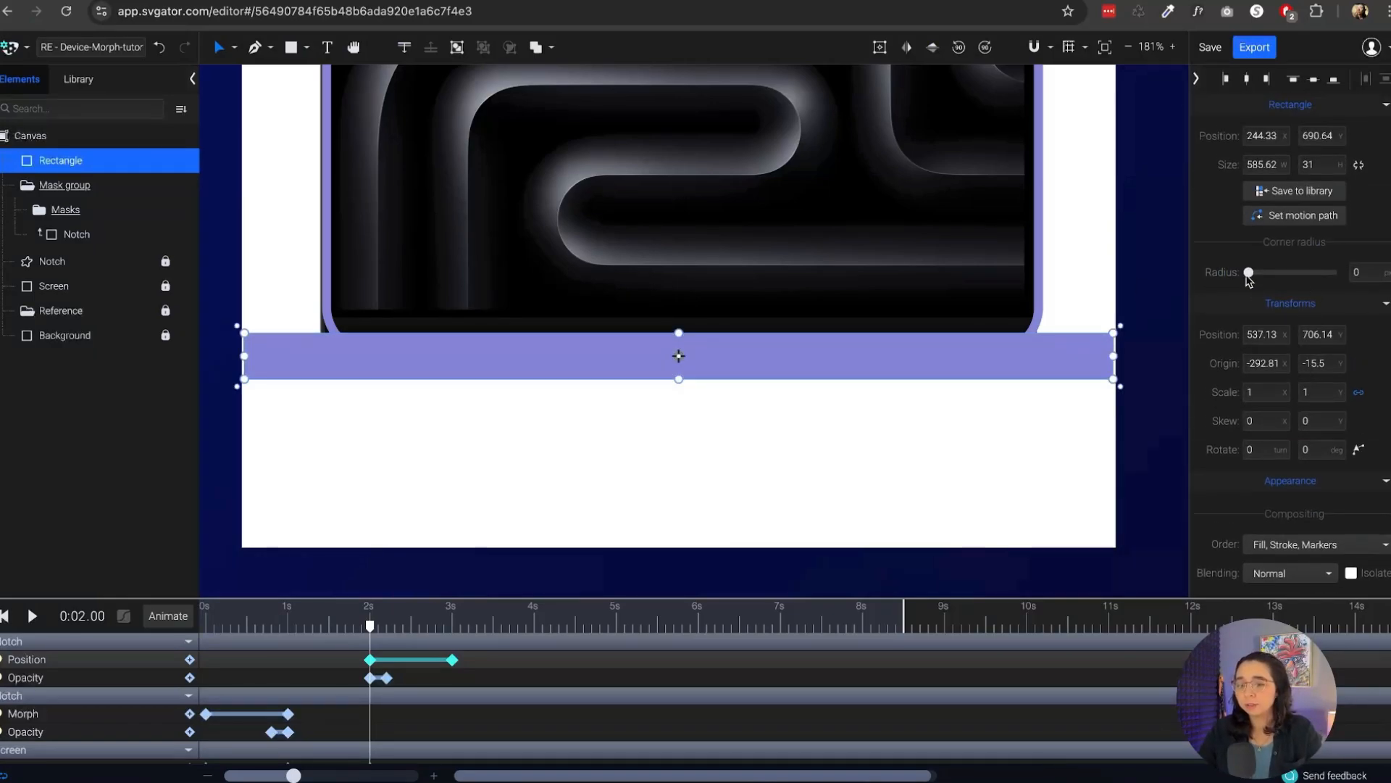
# Round the base rectangle's corners to a radius of 15
pyautogui.moveTo(1248, 280); pyautogui.dragTo(1336, 281)
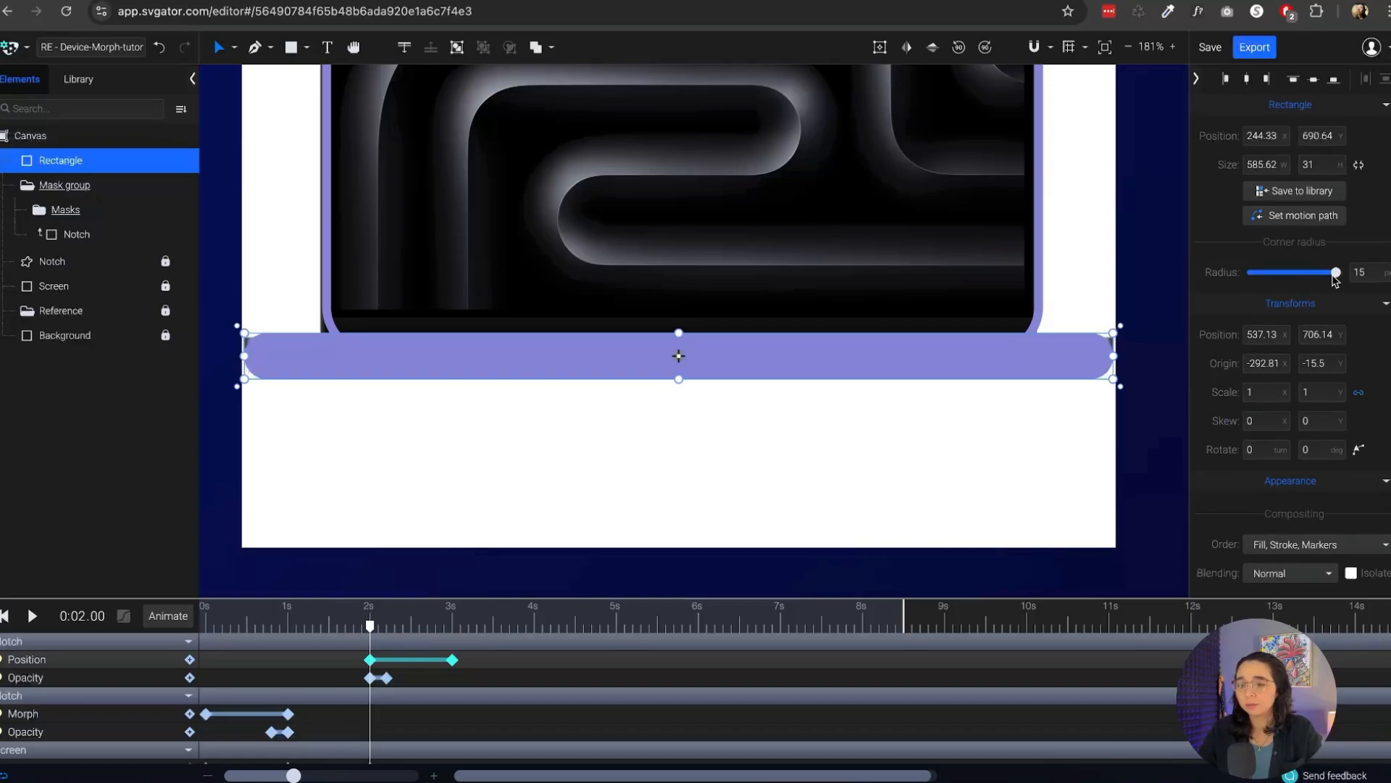
pyautogui.click(1151, 253)
pyautogui.click(1047, 353)
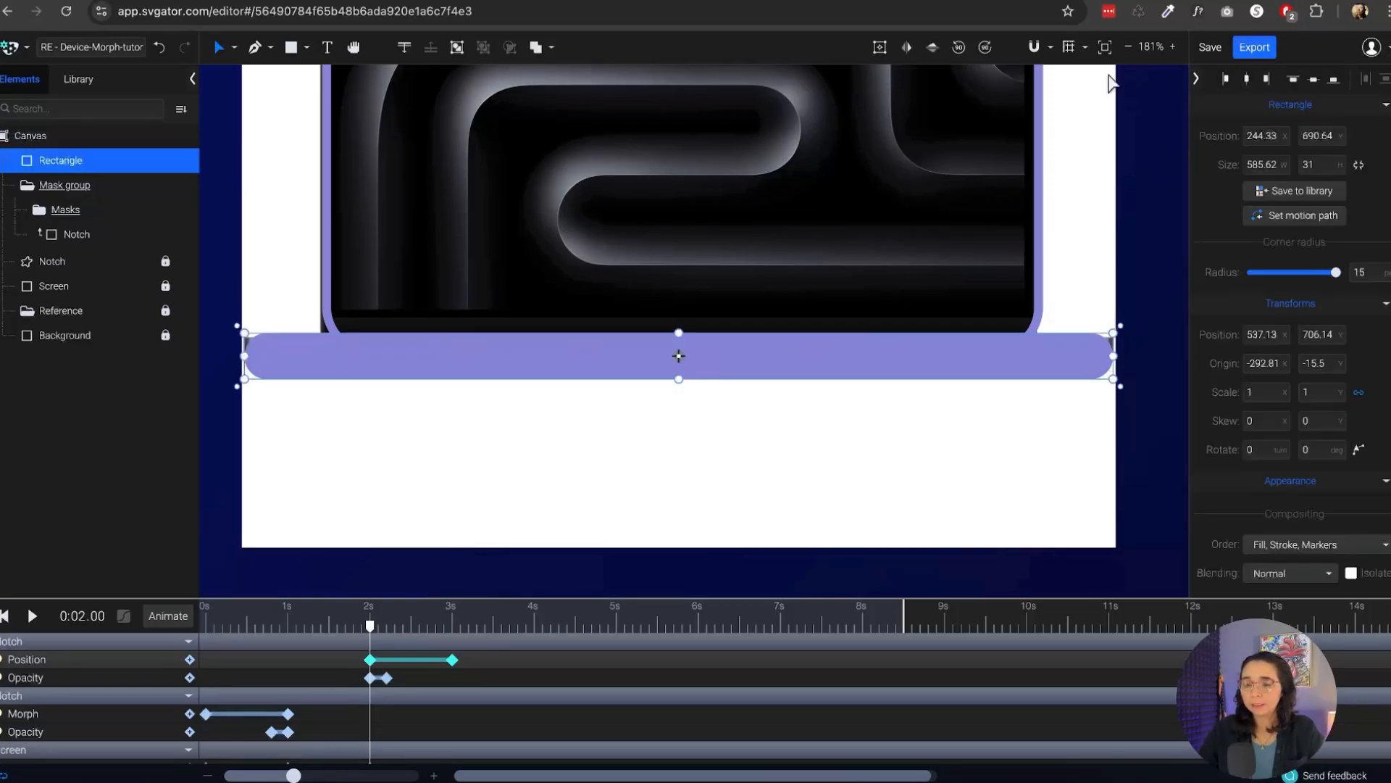
# Using the vertical guide, nudge the base rectangle to X position 540.05 to centre it, then hide the guides and the Reference group
pyautogui.click(1069, 47)
pyautogui.scroll(10, 725, 374)
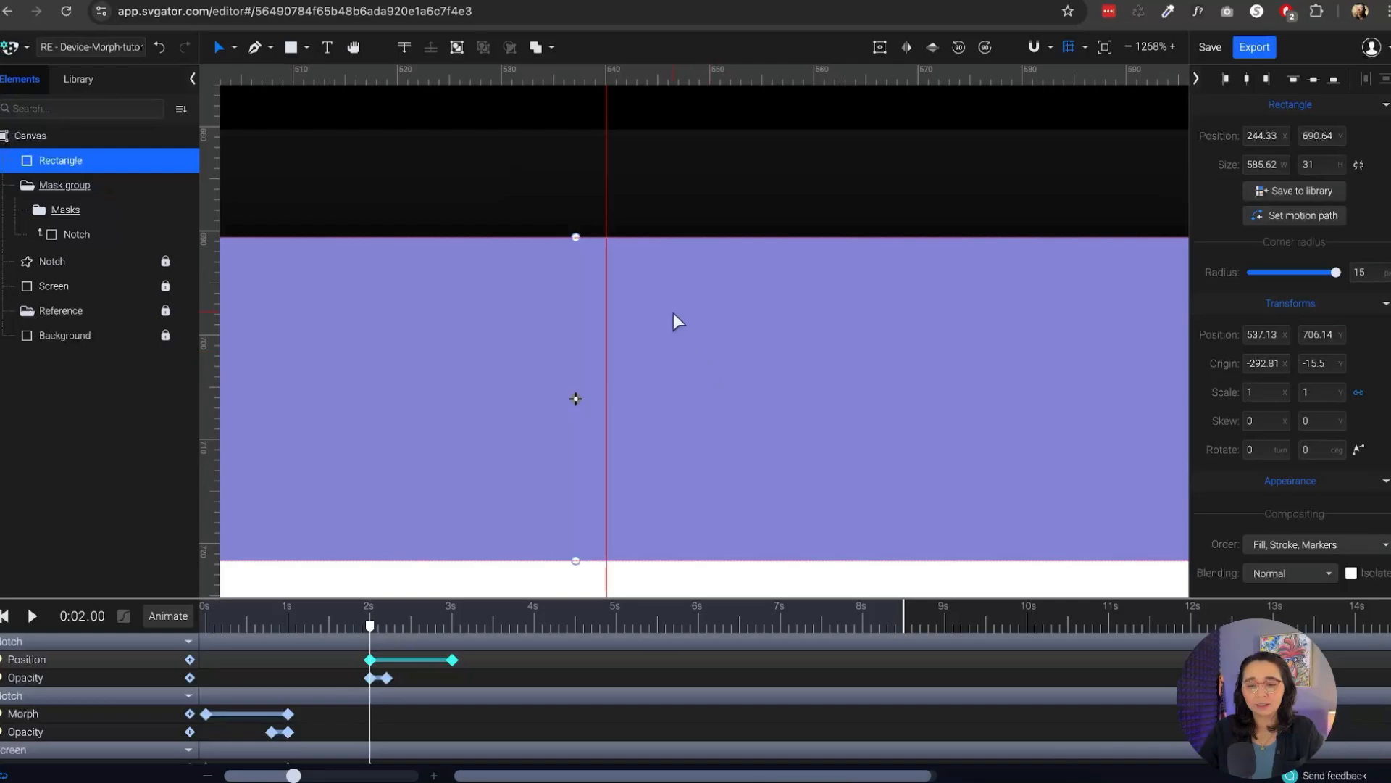
pyautogui.press('Right')
pyautogui.press('Right')
pyautogui.press('Right')
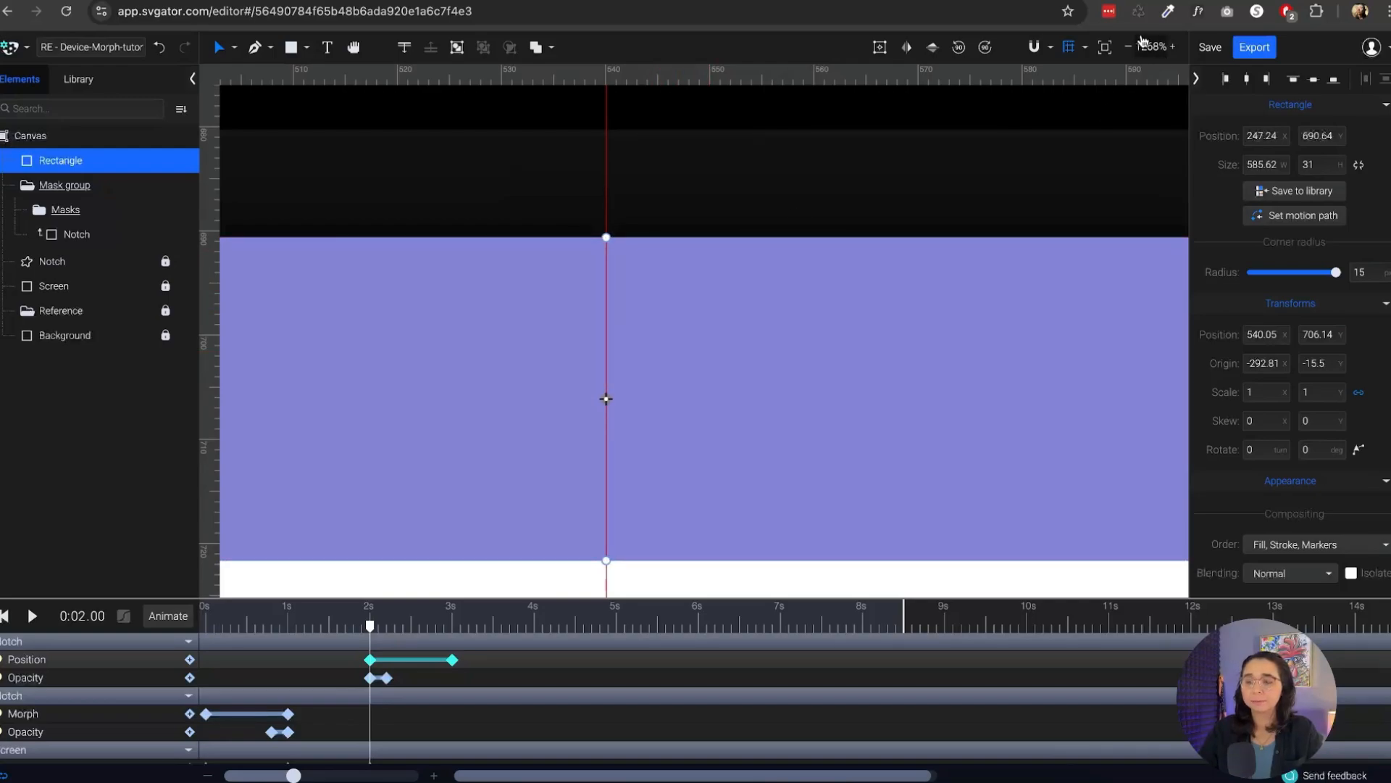
pyautogui.click(1068, 47)
pyautogui.scroll(-10, 807, 310)
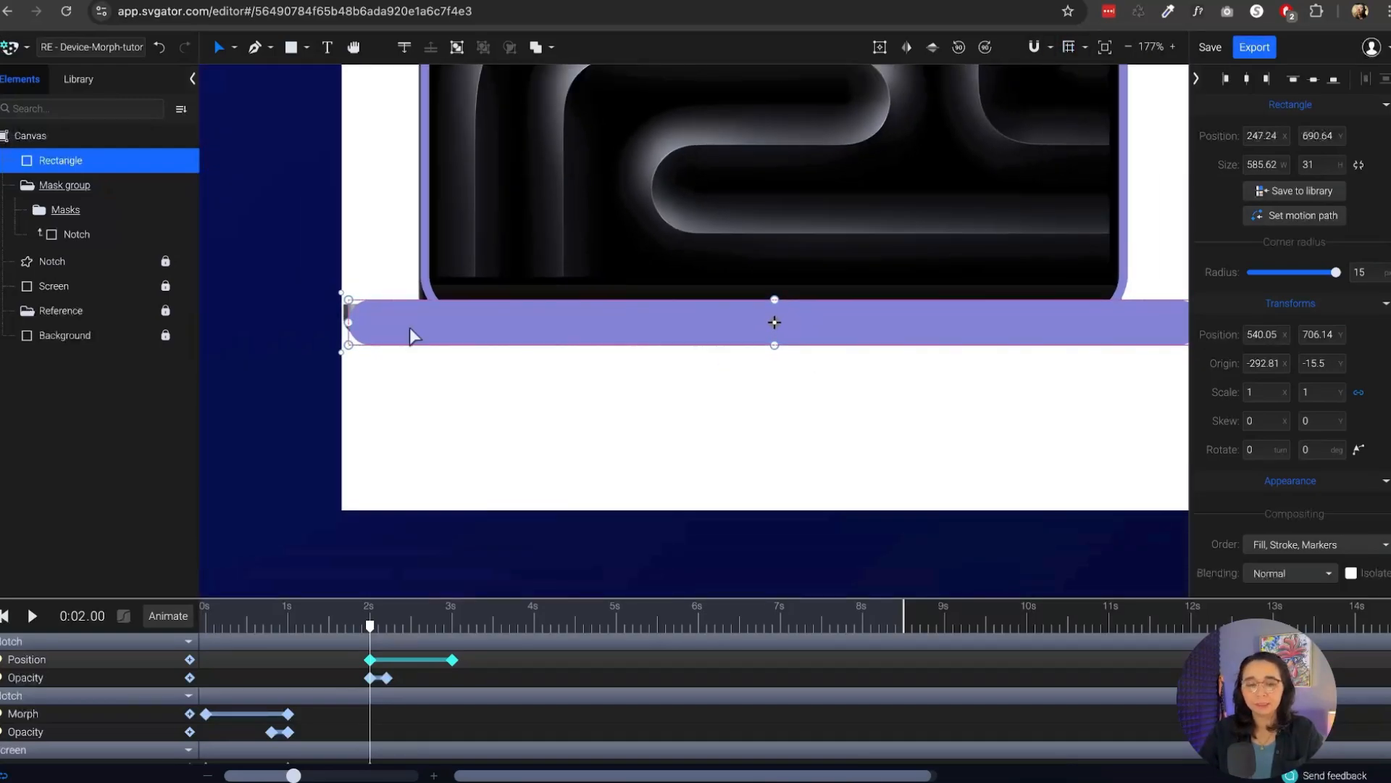
pyautogui.click(185, 311)
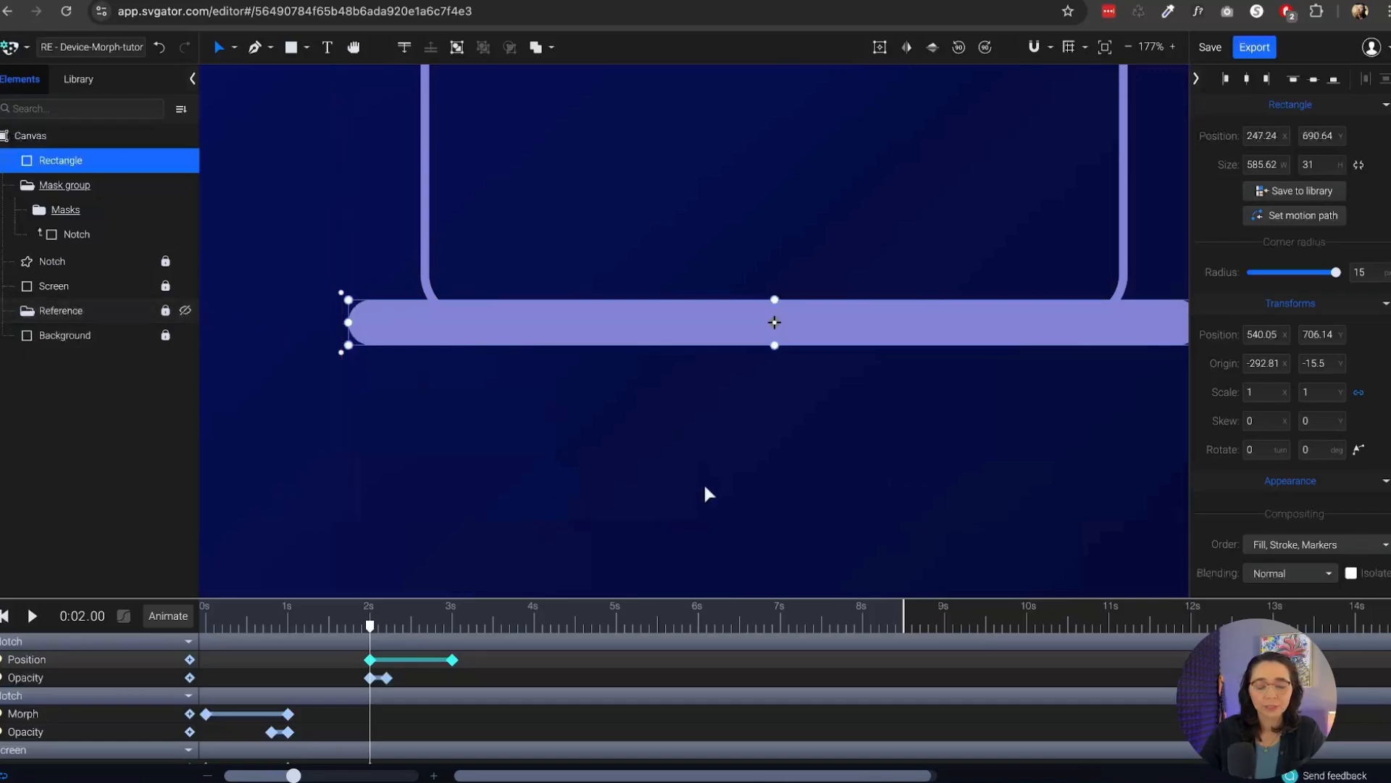
# Rename the base rectangle to Macbook body, collapse the mask group, and select the renamed shape
pyautogui.click(606, 389)
pyautogui.scroll(-4, 860, 300)
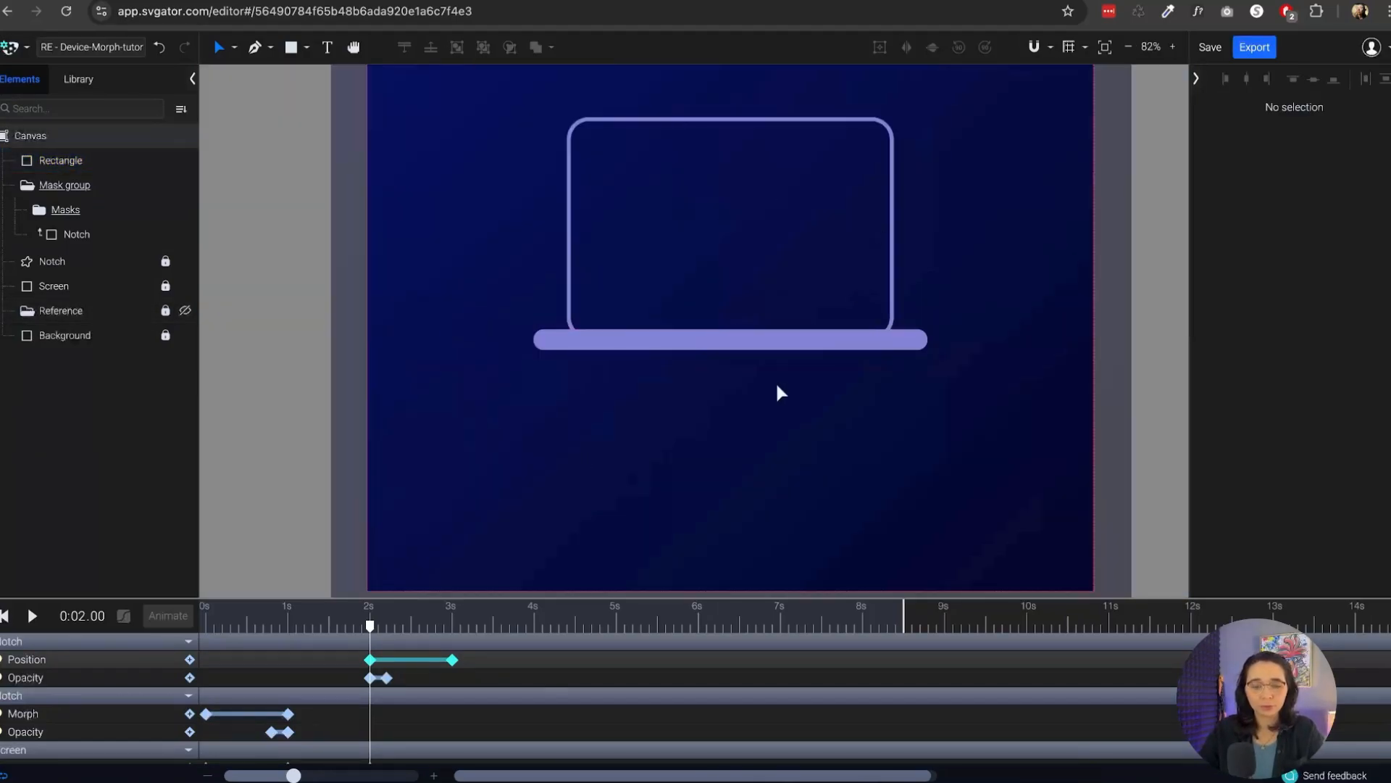
pyautogui.scroll(2, 863, 98)
pyautogui.press('space')
pyautogui.moveTo(1016, 149); pyautogui.dragTo(987, 191)
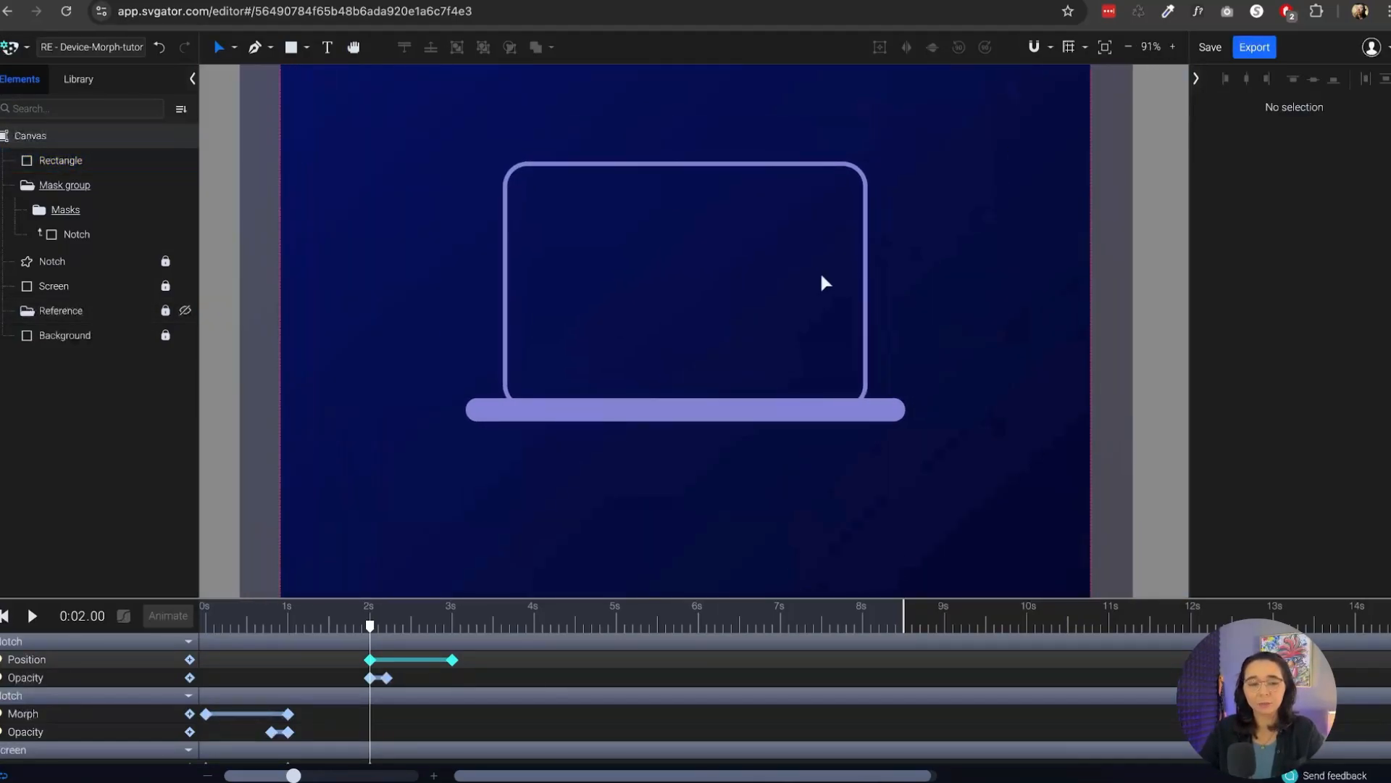
pyautogui.click(597, 406)
pyautogui.doubleClick(96, 160)
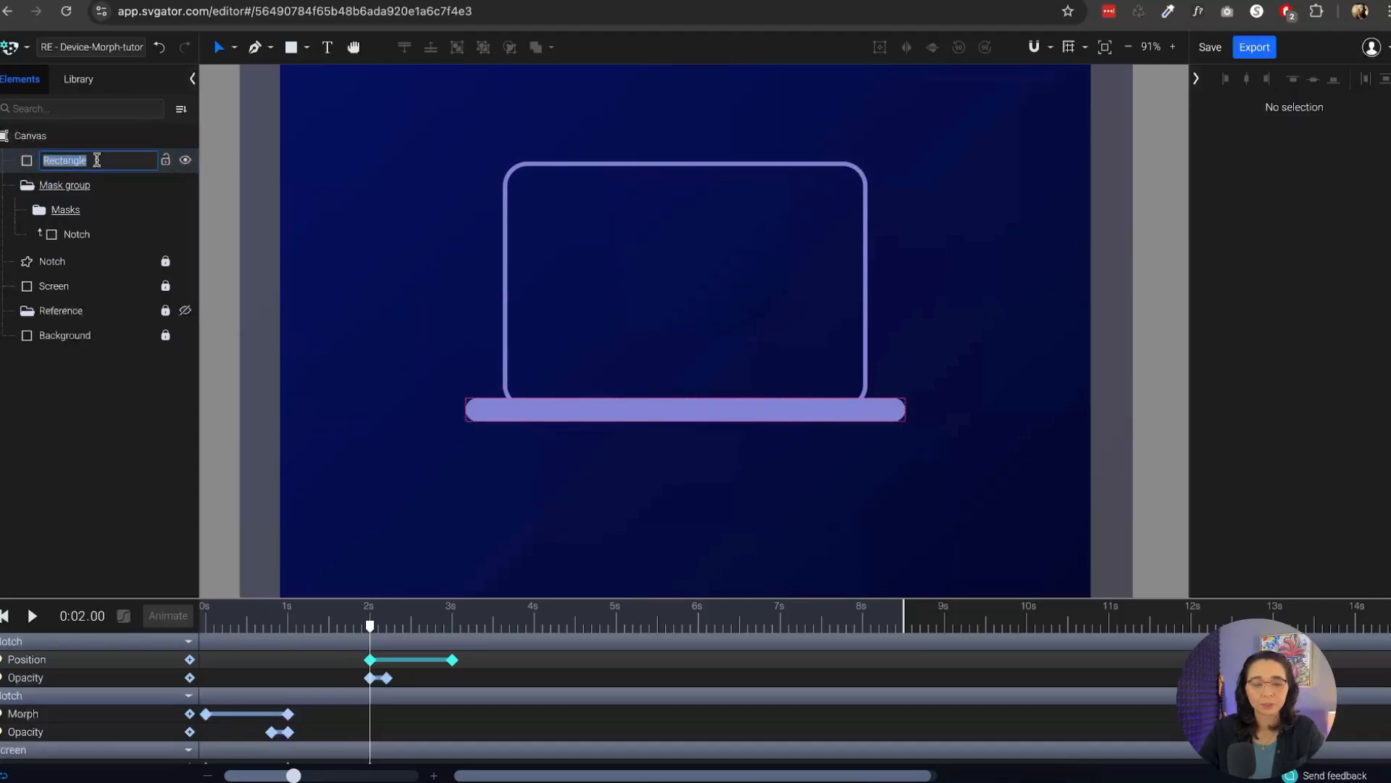
pyautogui.write('Bo')
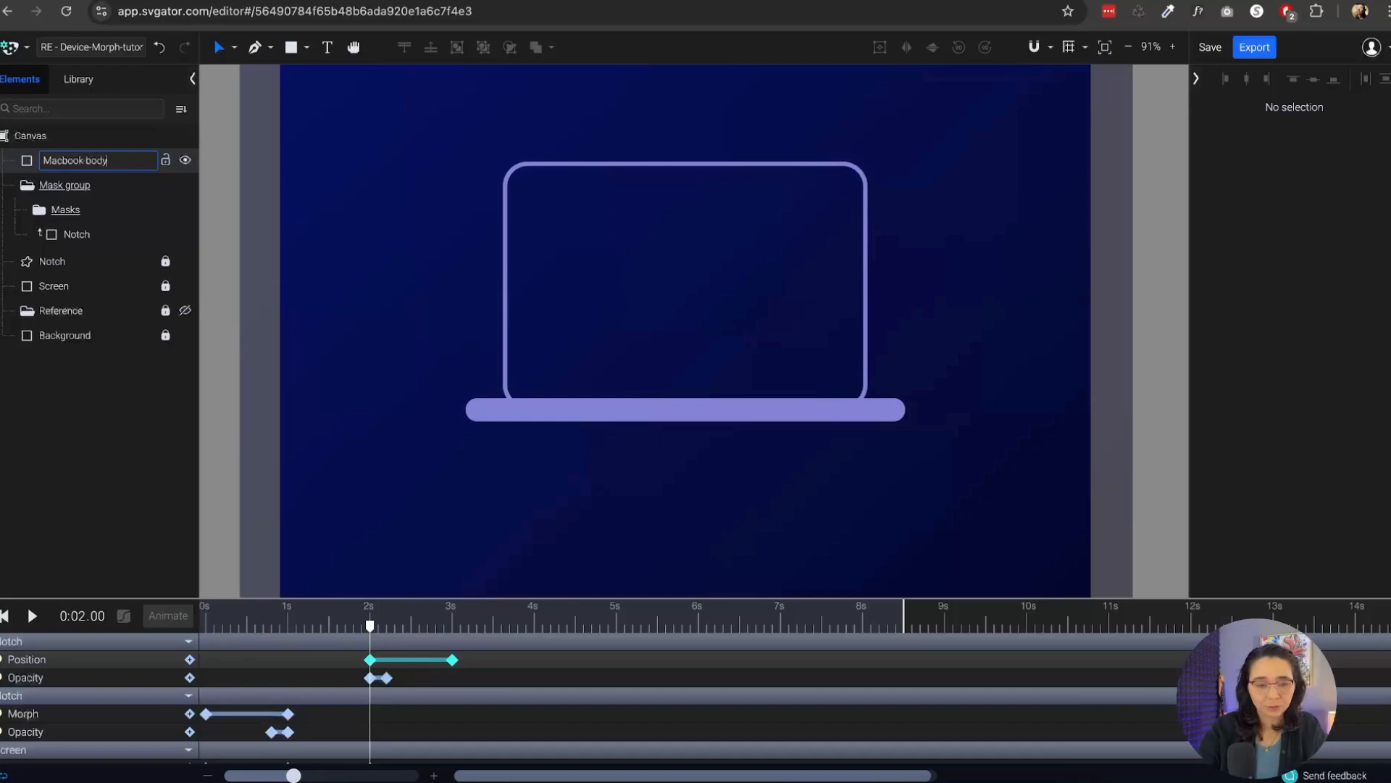
pyautogui.press('Return')
pyautogui.click(27, 186)
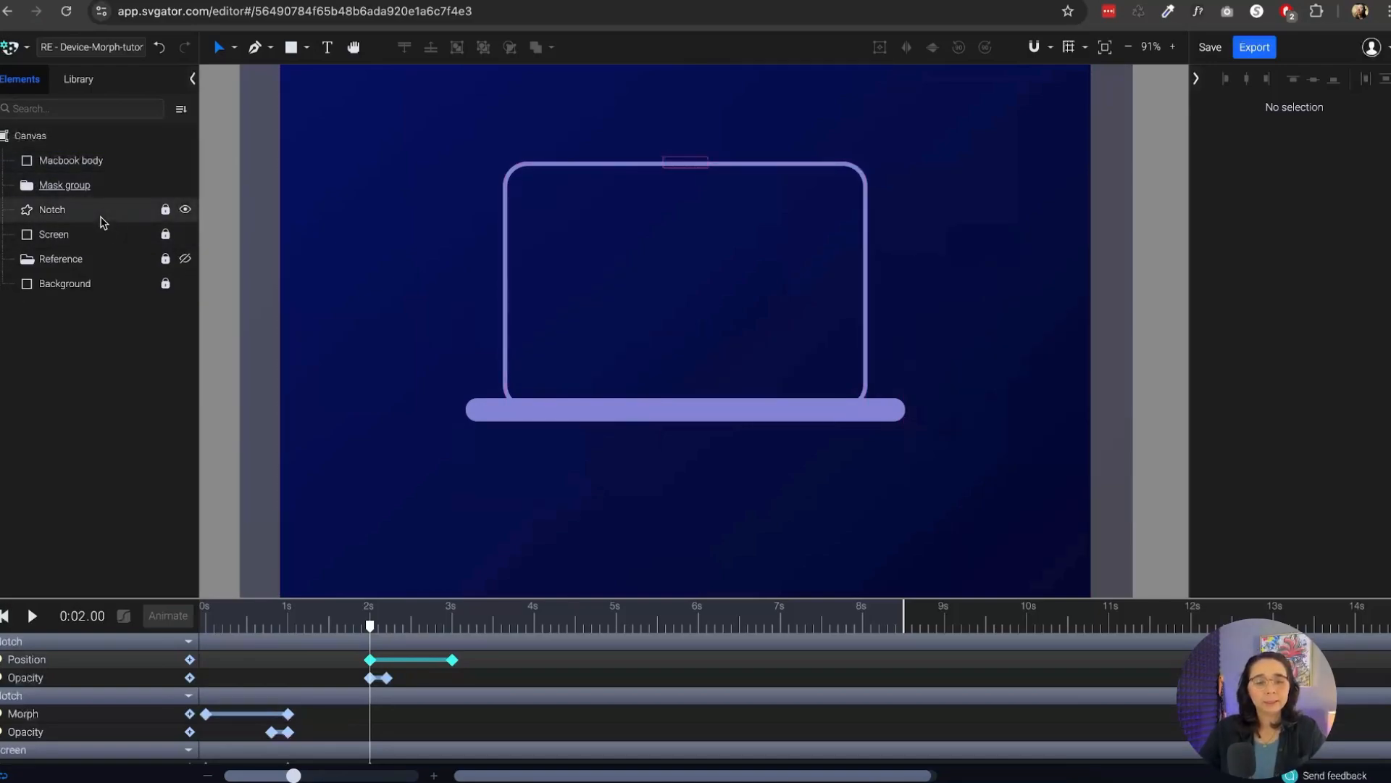
pyautogui.click(94, 161)
pyautogui.moveTo(370, 625)
pyautogui.mouseDown()
pyautogui.moveTo(445, 626)
pyautogui.moveTo(379, 629)
pyautogui.moveTo(375, 648)
pyautogui.mouseUp()
pyautogui.scroll(5, 676, 414)
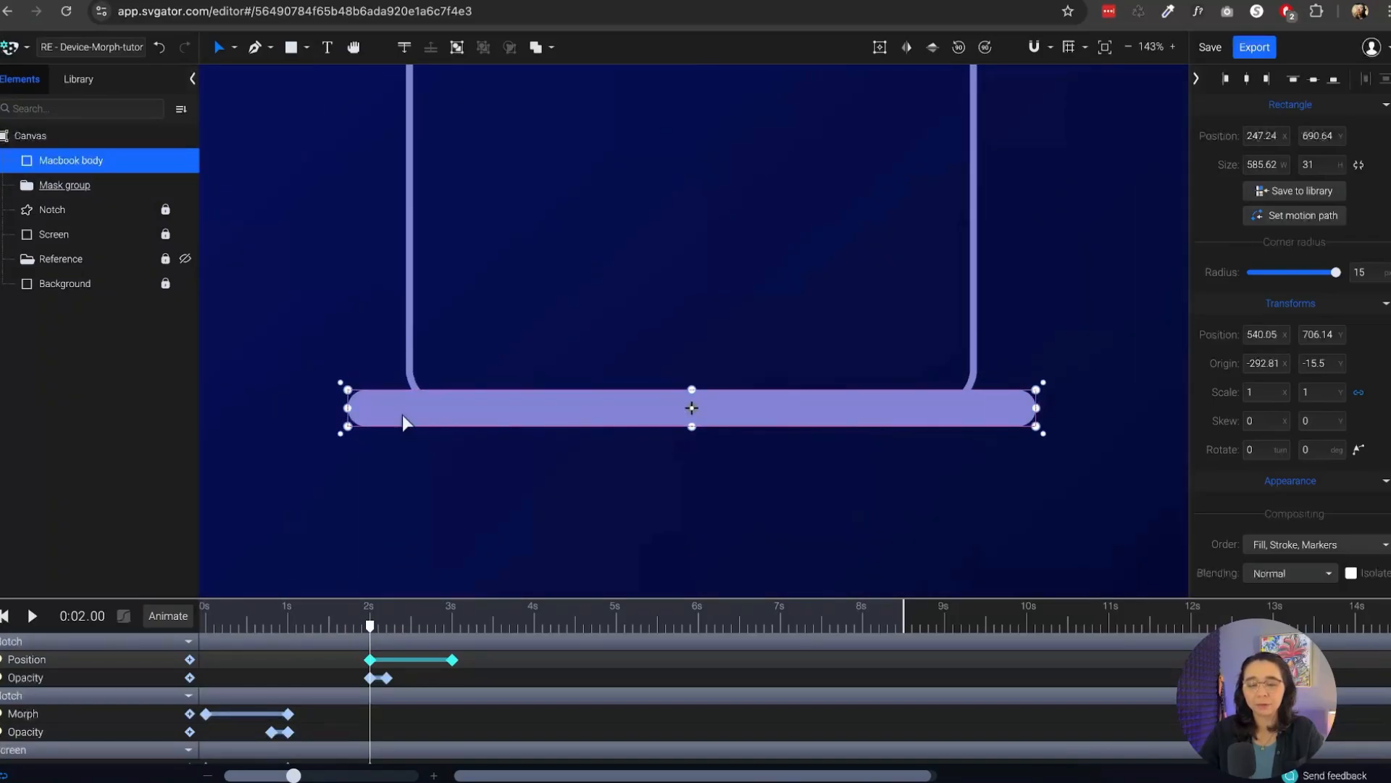
pyautogui.moveTo(347, 413); pyautogui.dragTo(632, 415)
pyautogui.scroll(12, 632, 415)
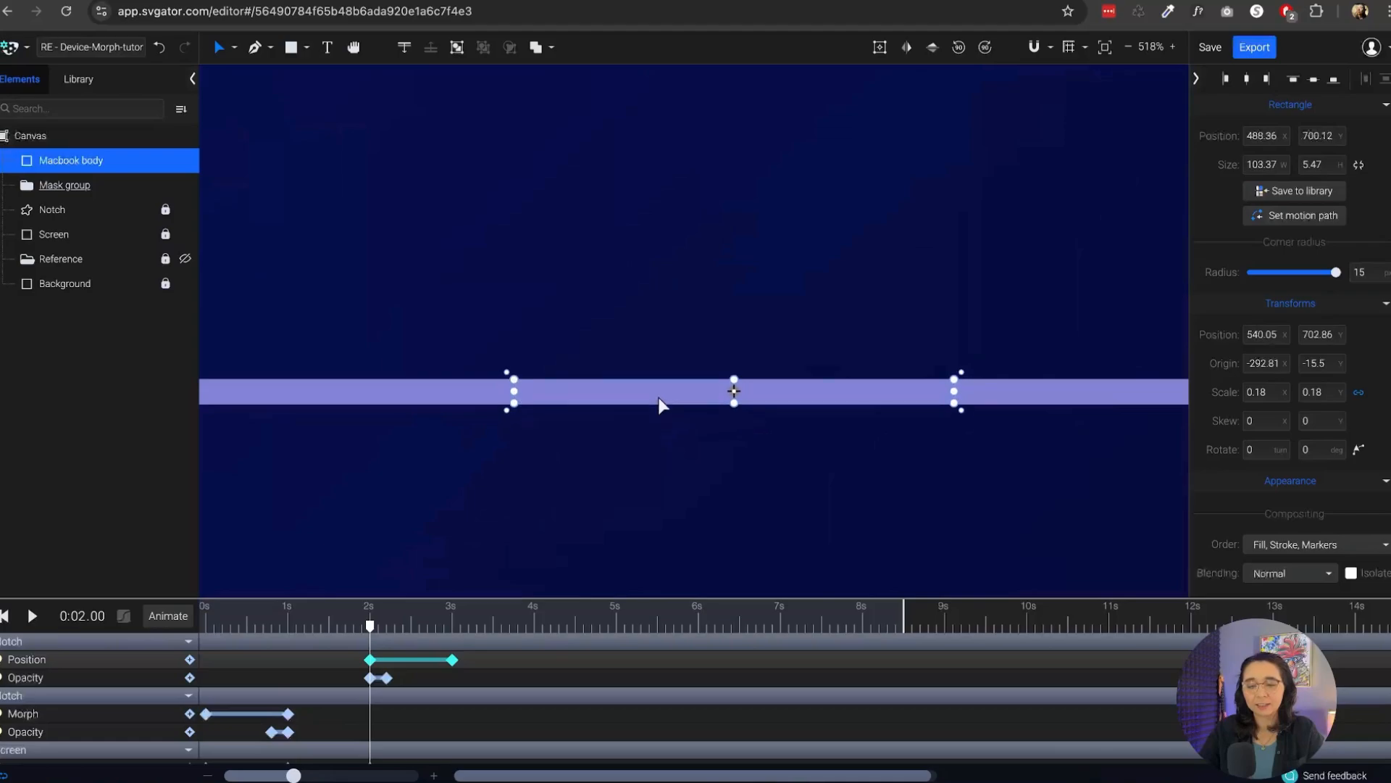
pyautogui.moveTo(517, 402); pyautogui.dragTo(540, 403)
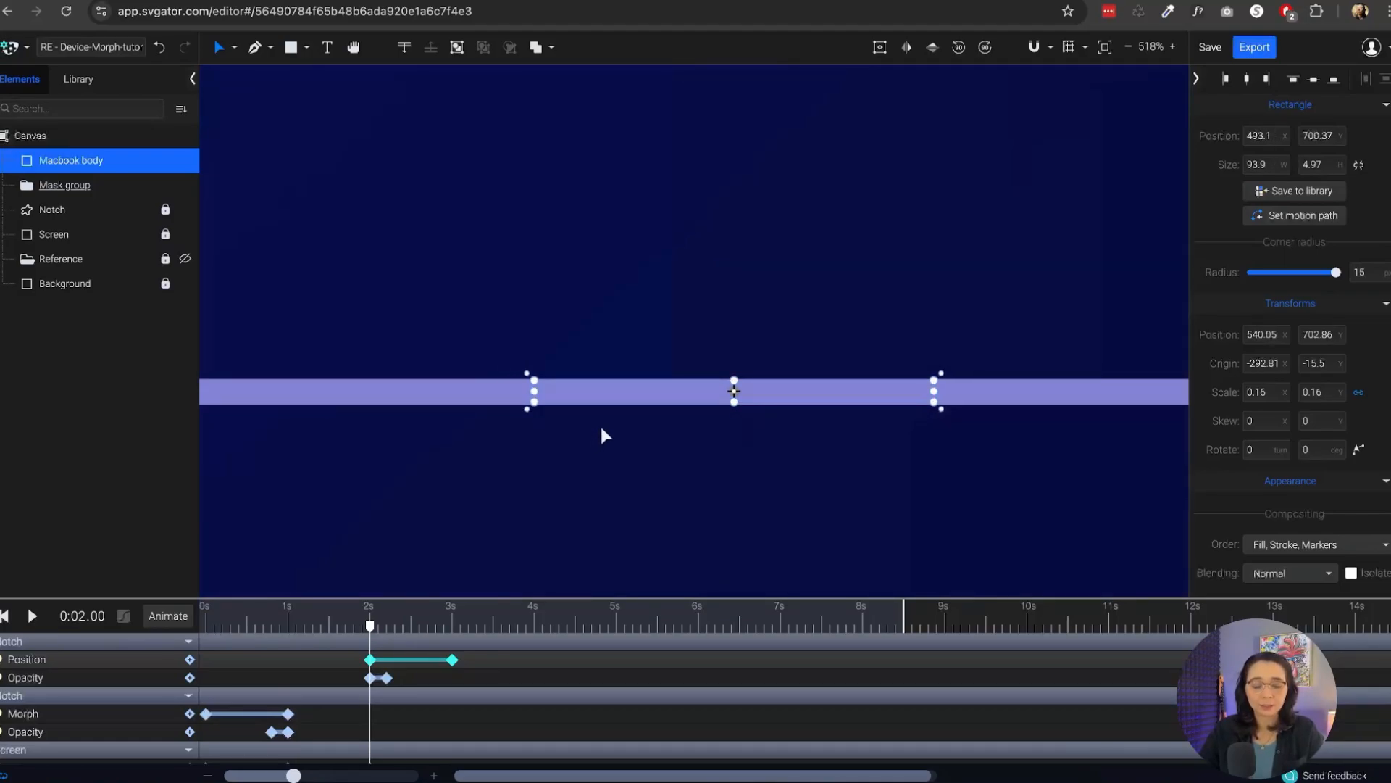
pyautogui.hotkey('ctrl', 'z')
pyautogui.hotkey('ctrl', 'z')
# Add a Scale animation to Macbook body with keyframes at 2 s and 3 s
pyautogui.scroll(-5, 679, 350)
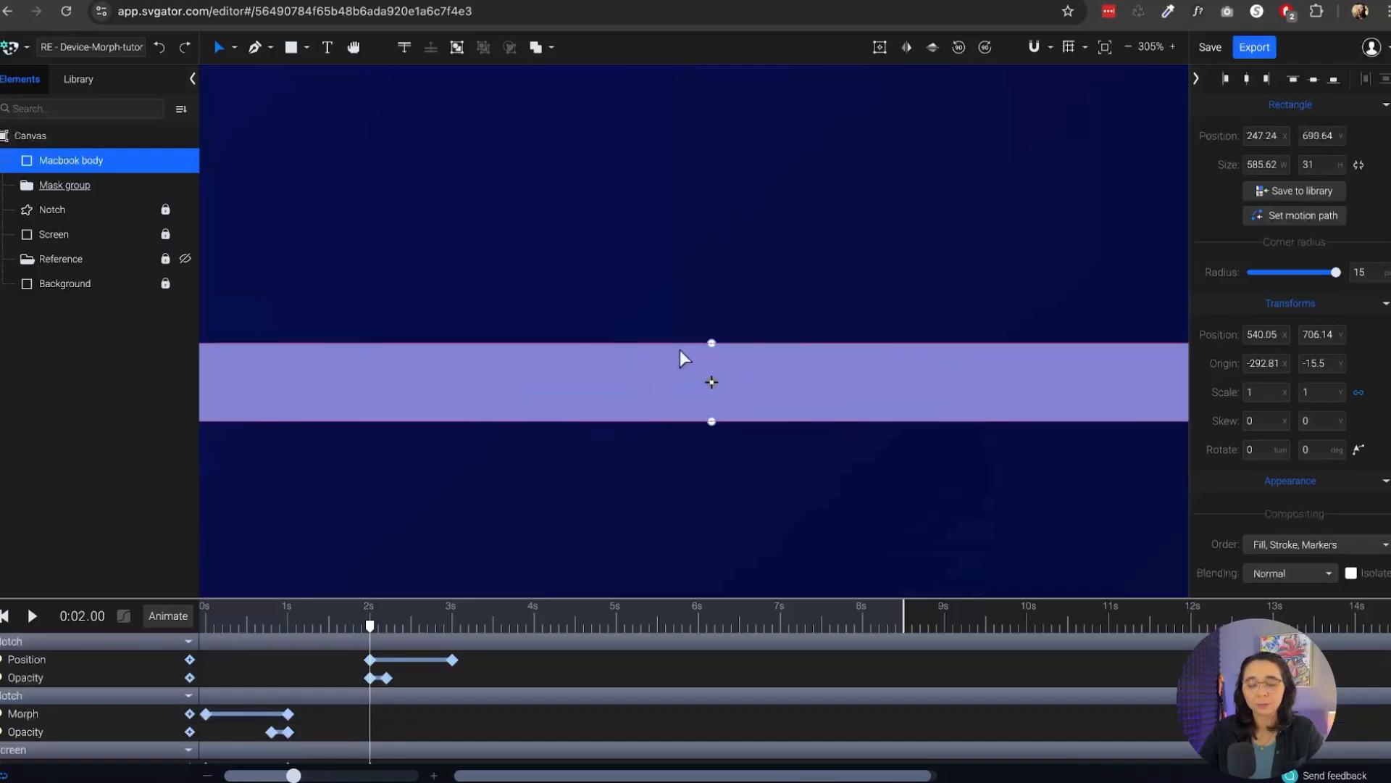
pyautogui.scroll(-10, 679, 352)
pyautogui.scroll(4, 677, 354)
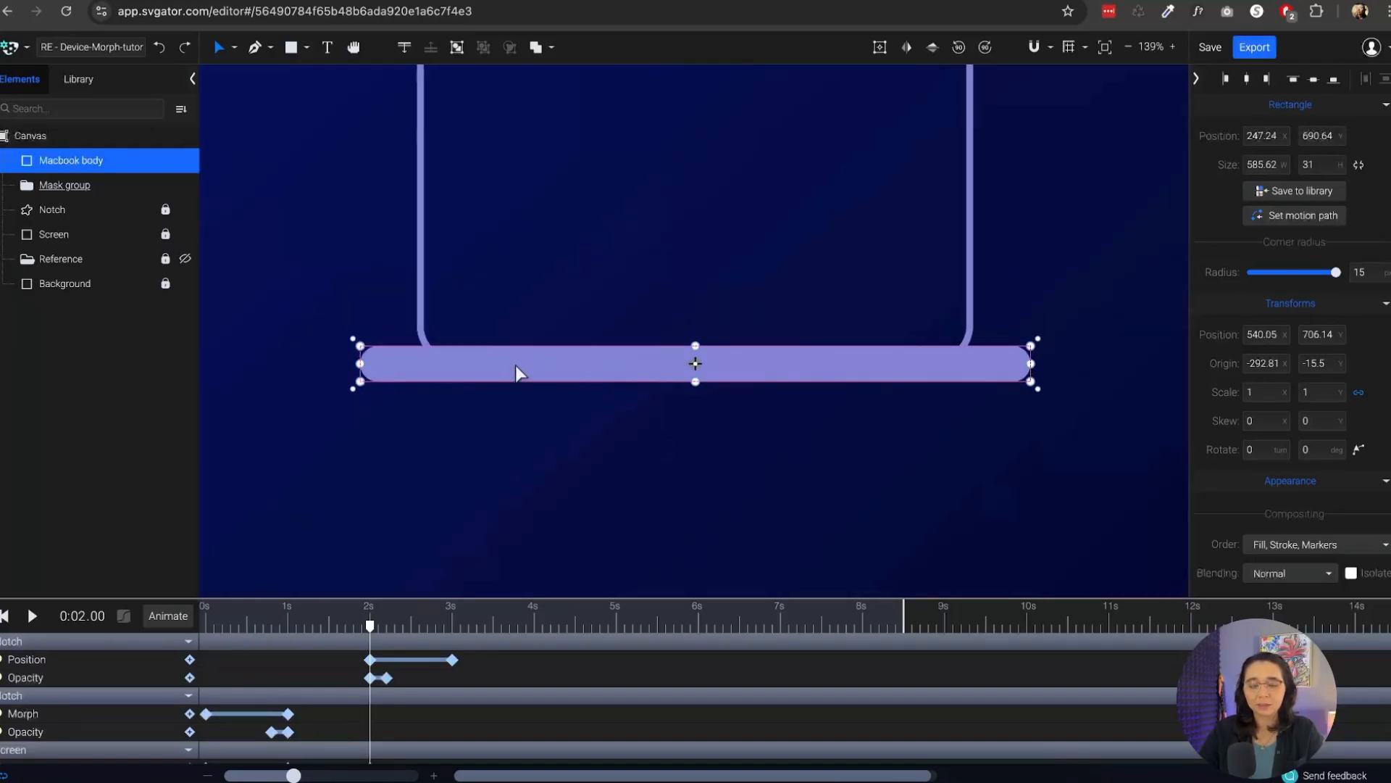
pyautogui.click(168, 617)
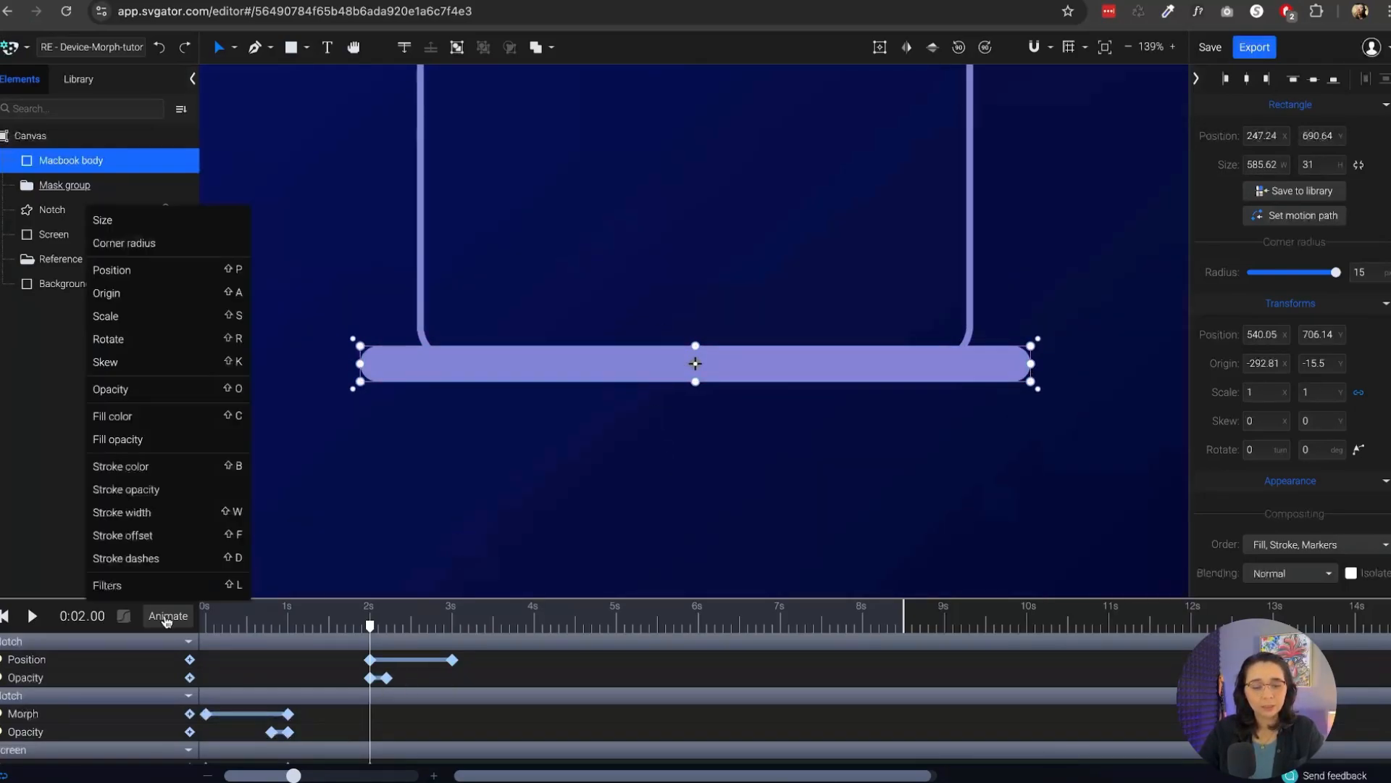
pyautogui.click(141, 317)
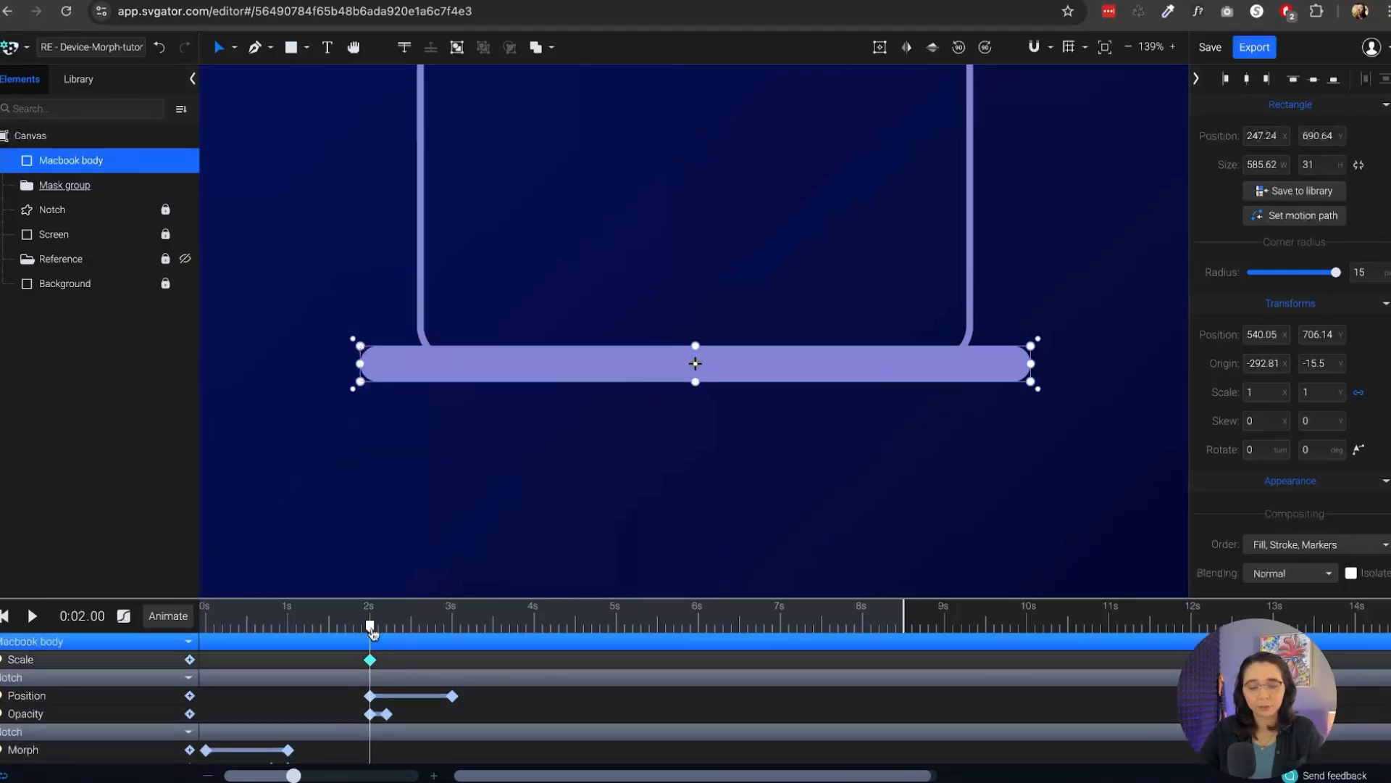
pyautogui.click(429, 626)
pyautogui.moveTo(435, 633); pyautogui.dragTo(370, 629)
pyautogui.press('super+v')
# At the 2 s keyframe, shrink Macbook body to scale 0.17 and fit it inside the screen outline's lower edge at Y position 703.01
pyautogui.click(371, 660)
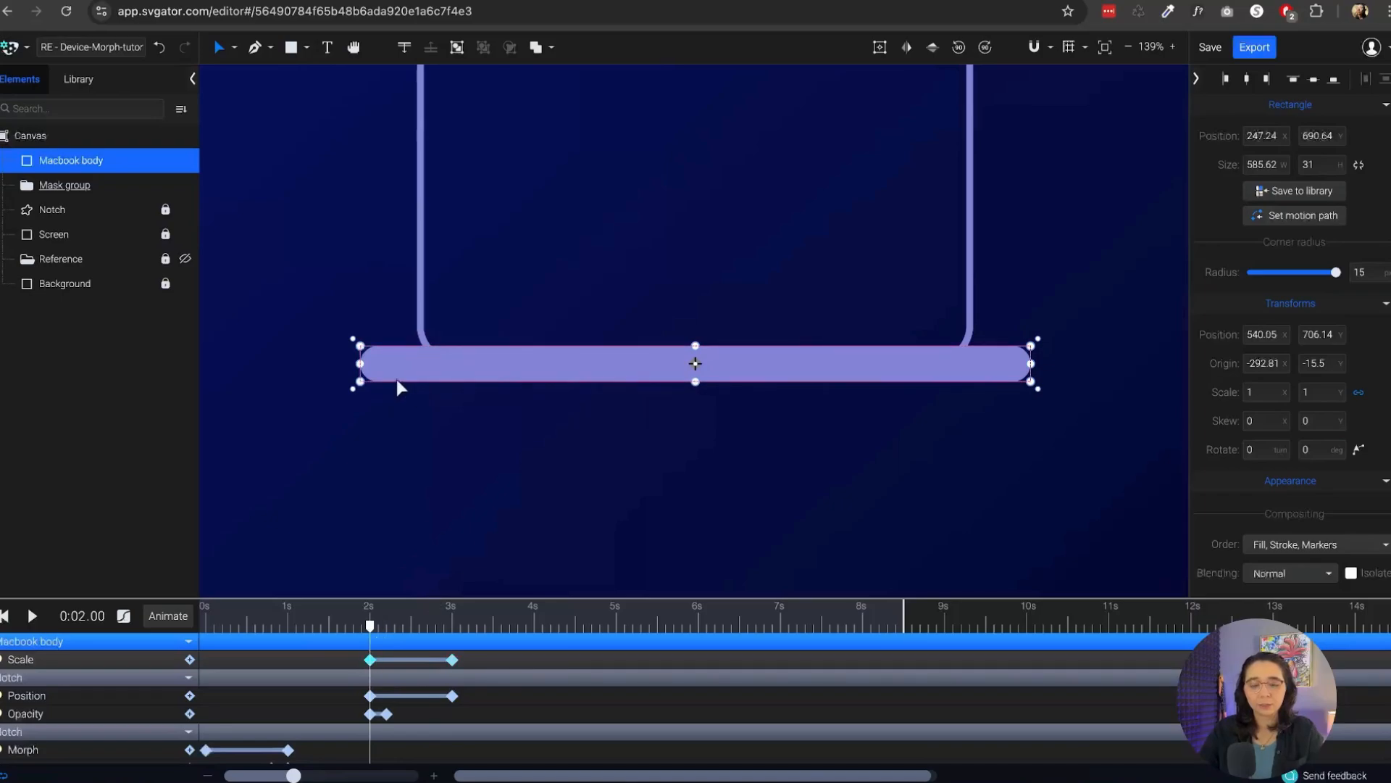
pyautogui.moveTo(361, 366); pyautogui.dragTo(620, 368)
pyautogui.scroll(8, 581, 341)
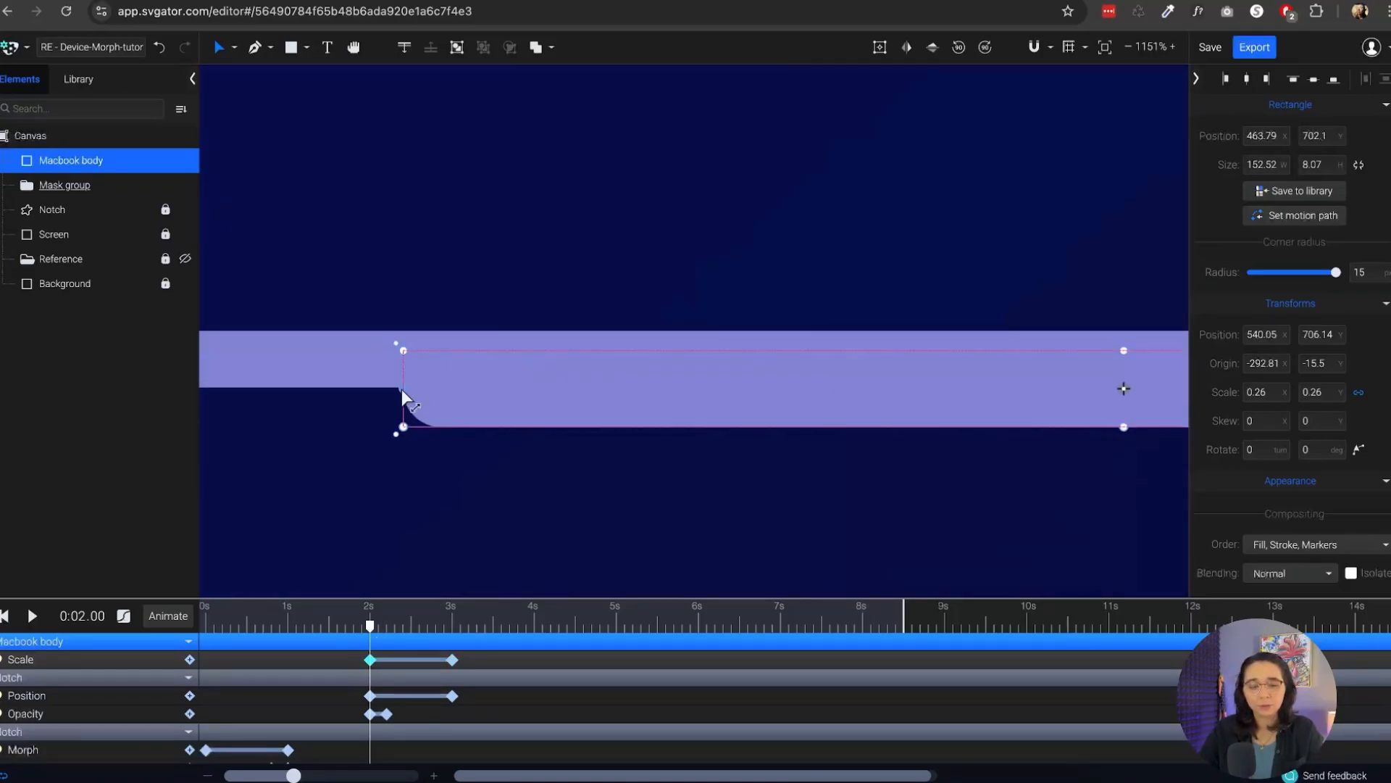
pyautogui.moveTo(402, 389); pyautogui.dragTo(532, 402)
pyautogui.moveTo(741, 398); pyautogui.dragTo(741, 375)
pyautogui.moveTo(524, 363); pyautogui.dragTo(650, 359)
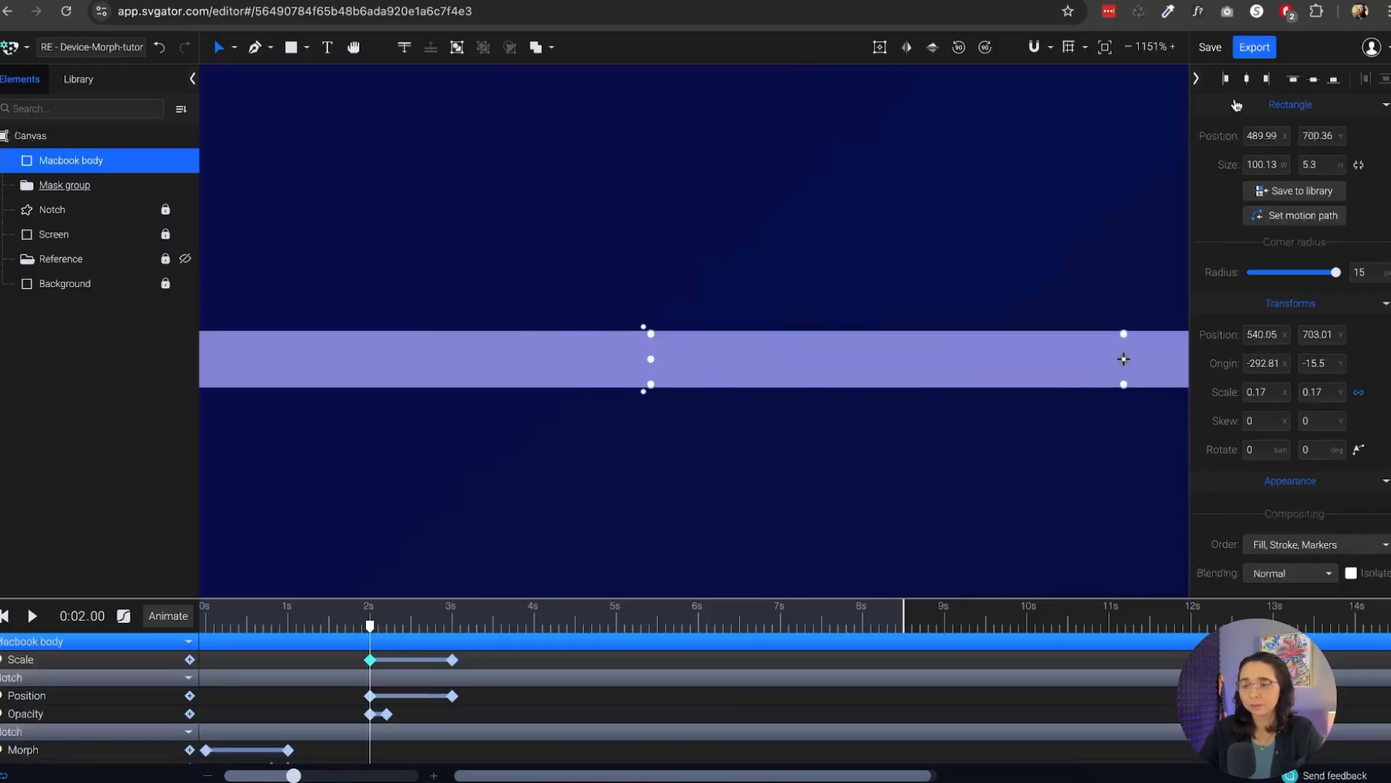
# Check the horizontal centring of the shrunken Macbook body against the vertical guide
pyautogui.click(1249, 81)
pyautogui.hotkey('ctrl', 'z')
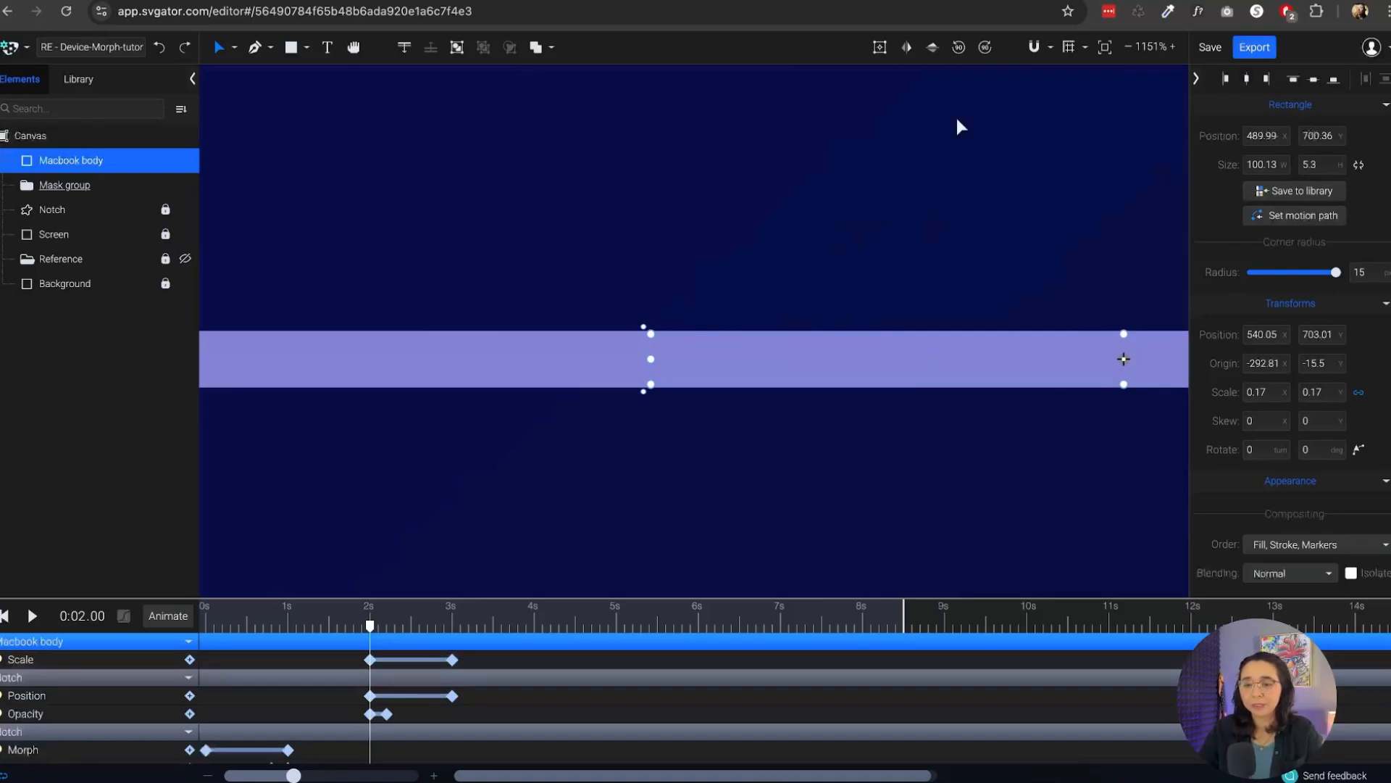
pyautogui.click(1069, 47)
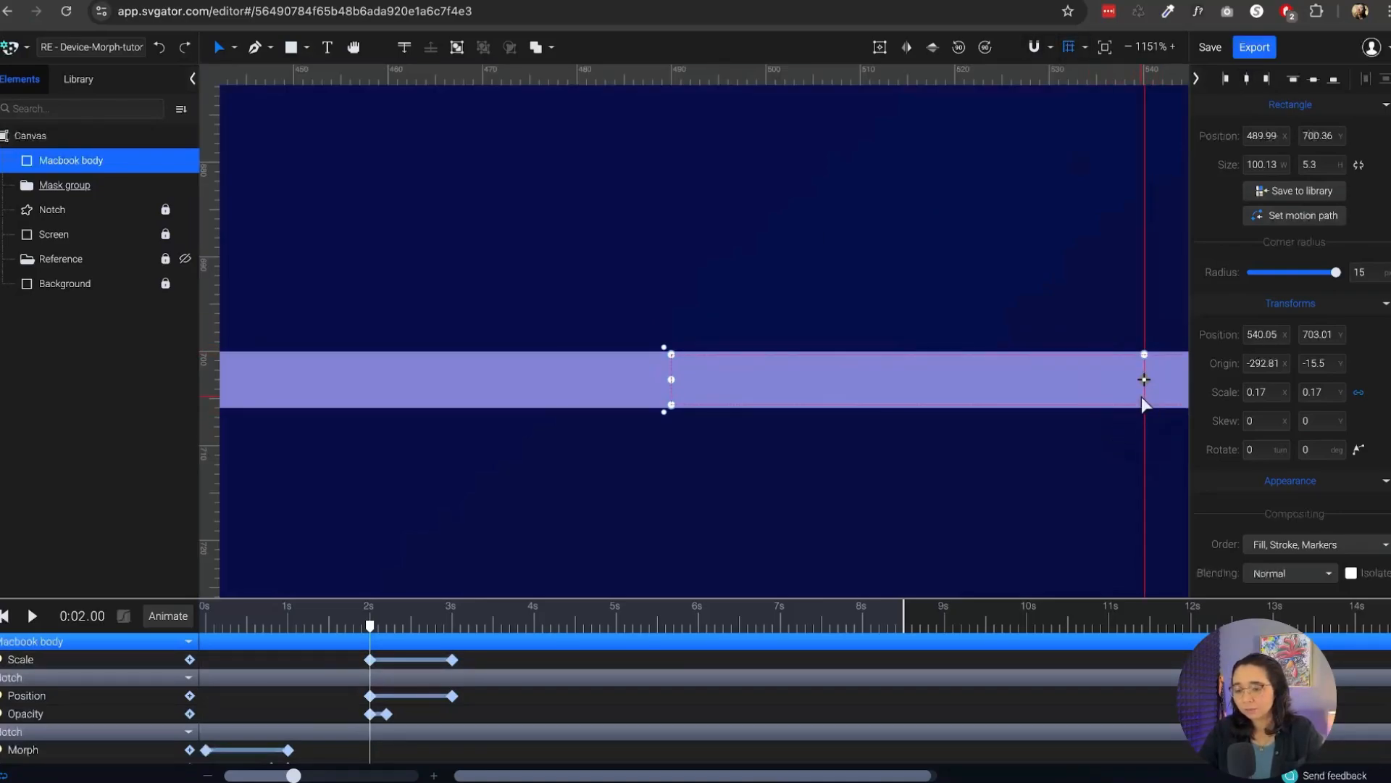
pyautogui.click(1069, 47)
# Apply Ease In Out Back easing to Macbook body's Scale keyframes and scrub the timeline to preview the growth
pyautogui.scroll(-5, 674, 307)
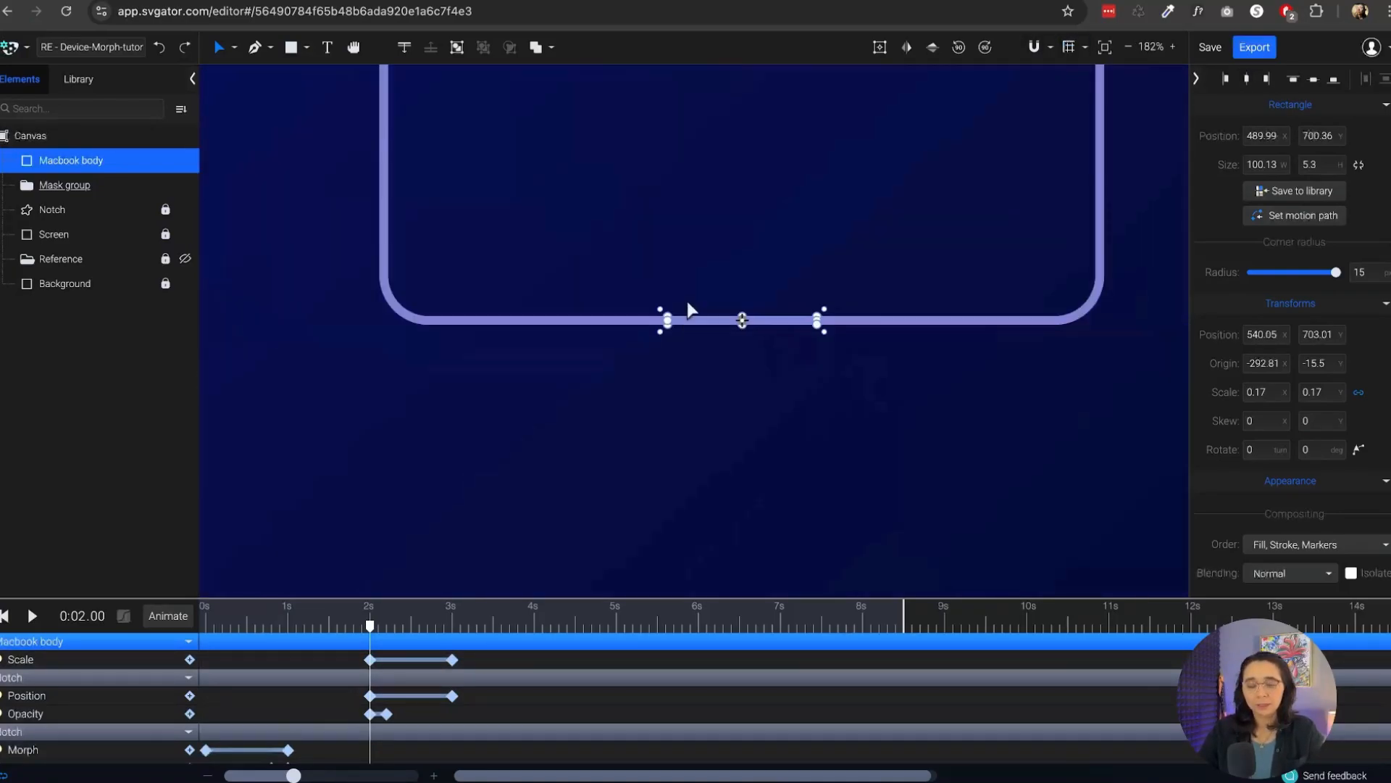
pyautogui.click(410, 659)
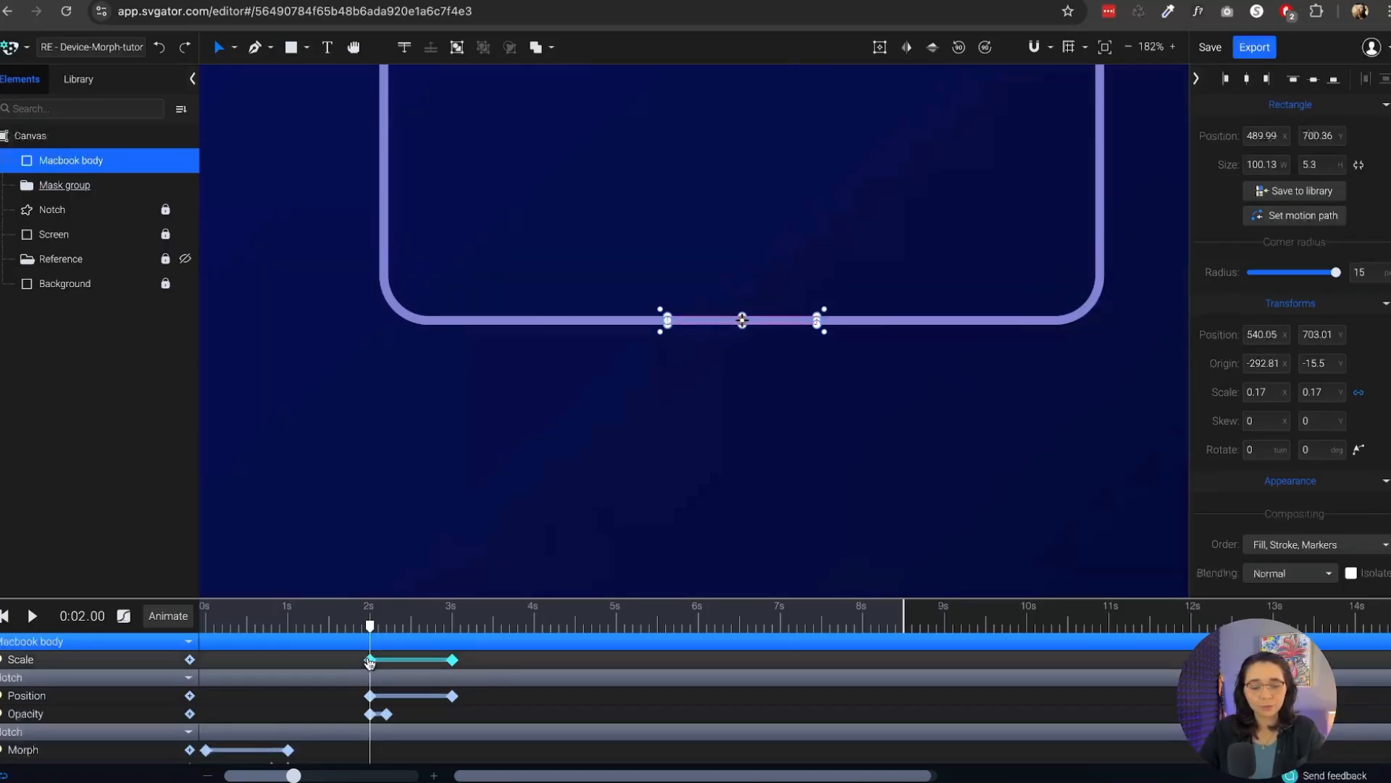
pyautogui.click(123, 615)
pyautogui.scroll(-10, 317, 565)
pyautogui.click(239, 584)
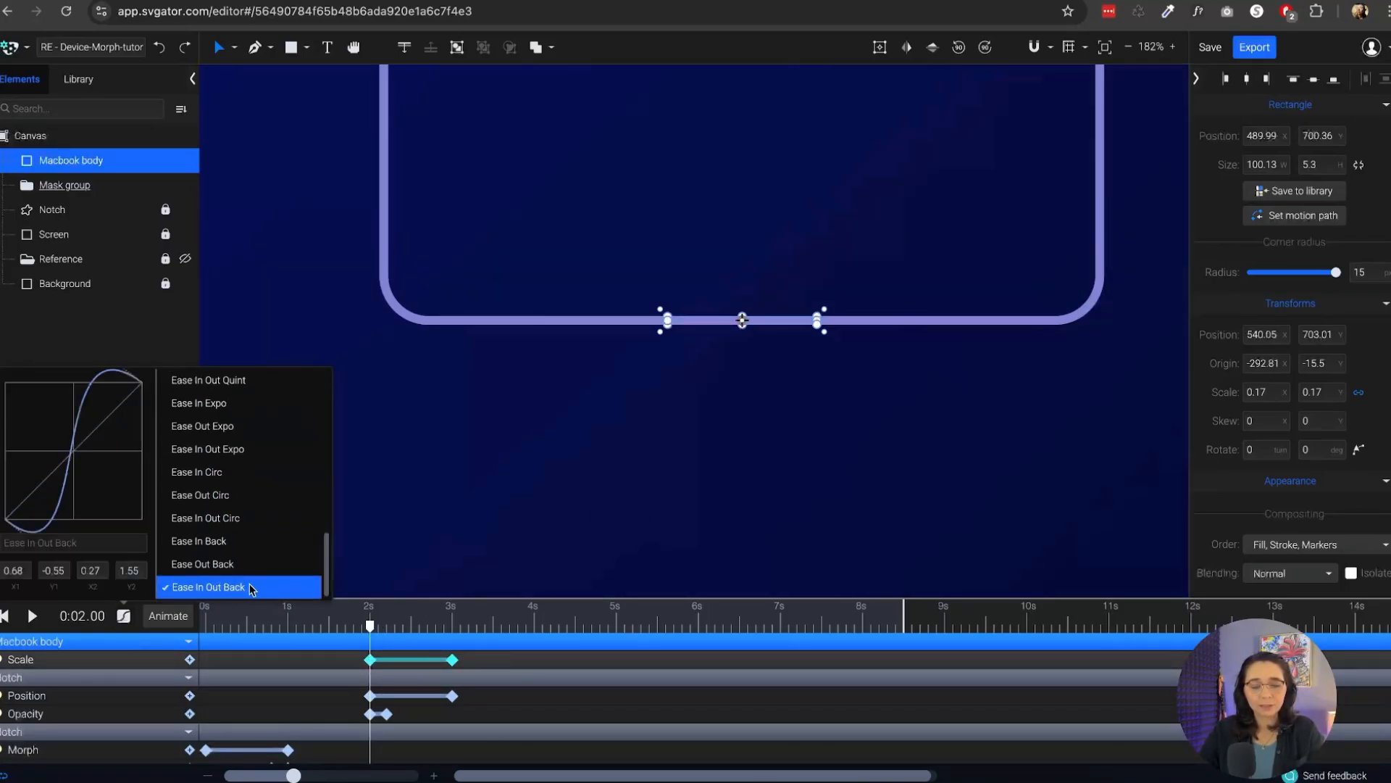
pyautogui.click(485, 612)
pyautogui.moveTo(485, 628); pyautogui.dragTo(375, 650)
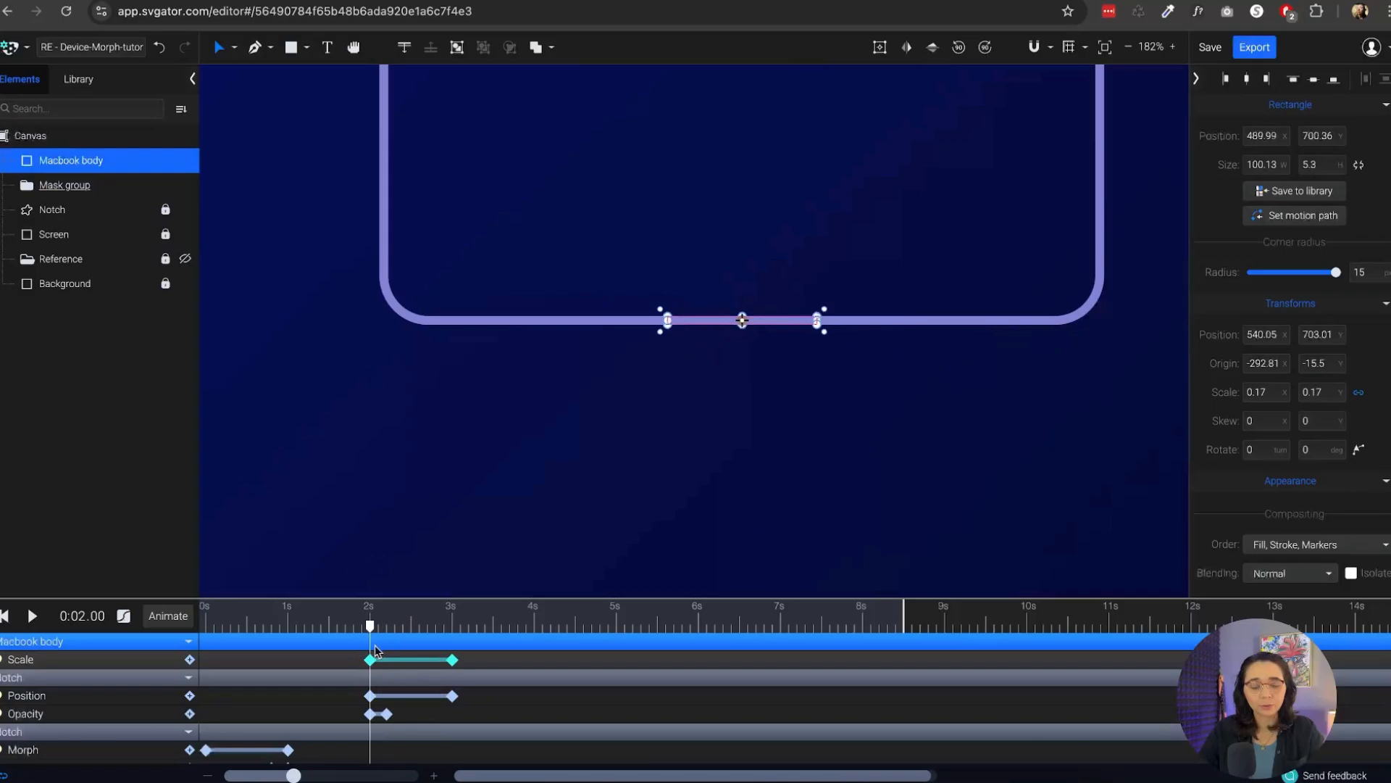
# Add an Opacity animation to Macbook body with keyframes at 2 s and about 2.2 s
pyautogui.click(168, 615)
pyautogui.click(145, 391)
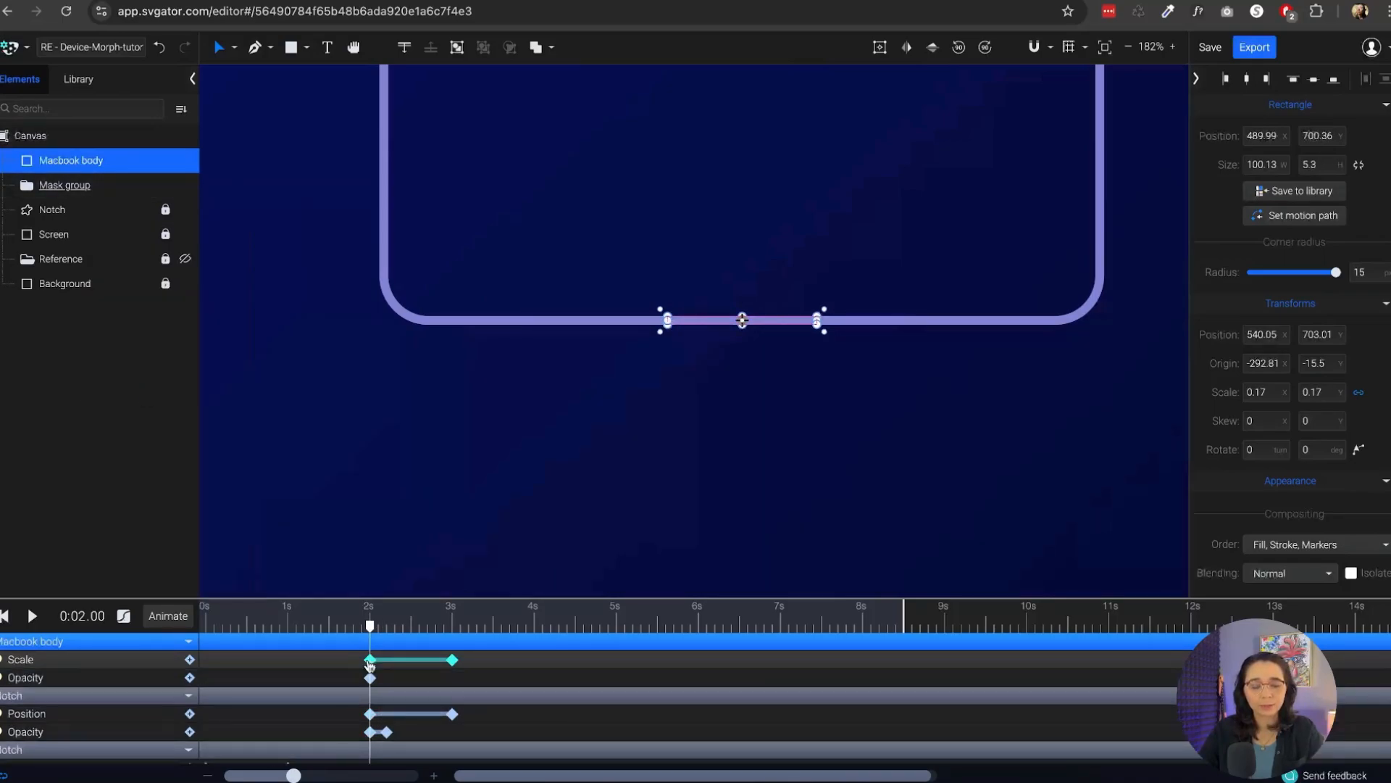
pyautogui.click(370, 677)
pyautogui.moveTo(369, 625); pyautogui.dragTo(390, 631)
# Set Macbook body's opacity to 0 at the 2 s keyframe
pyautogui.click(369, 677)
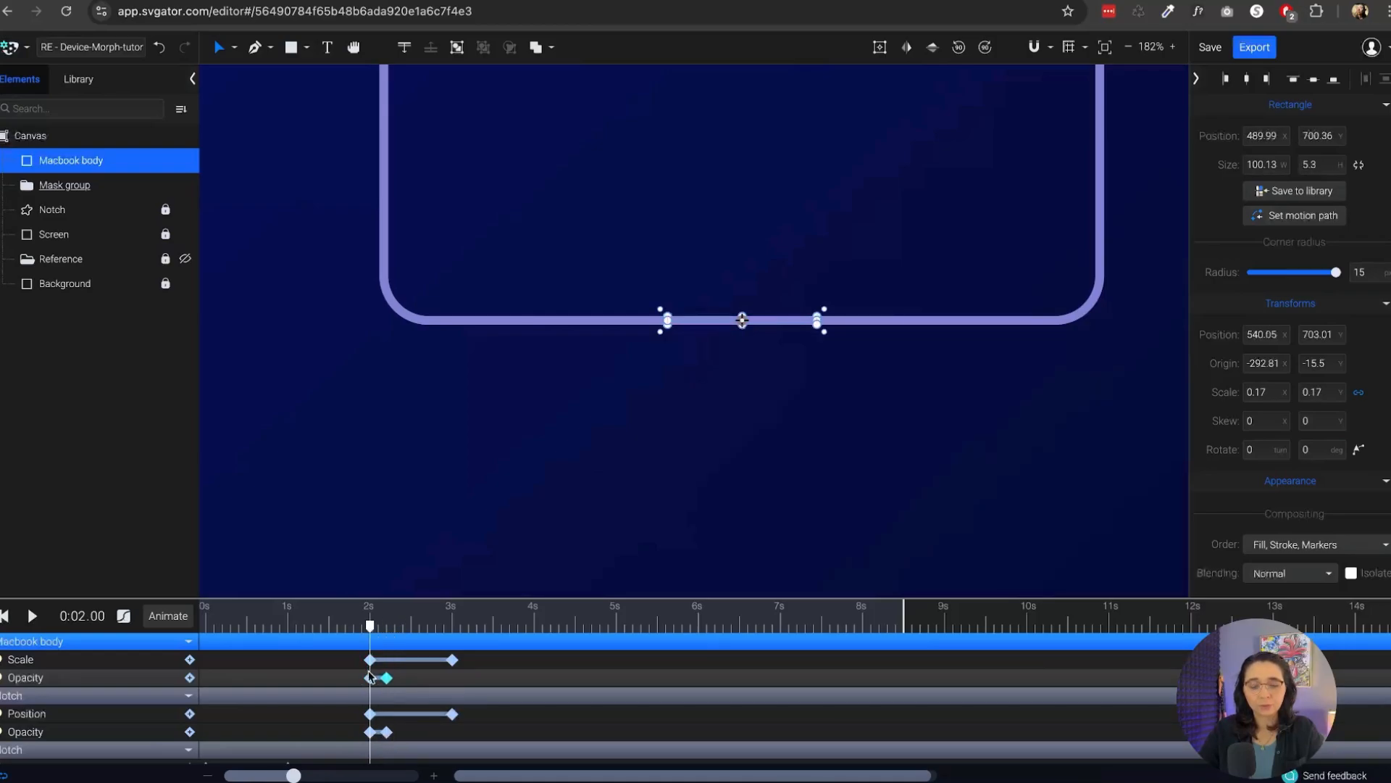
pyautogui.scroll(-5, 1351, 374)
pyautogui.scroll(5, 1355, 368)
pyautogui.scroll(-5, 1357, 364)
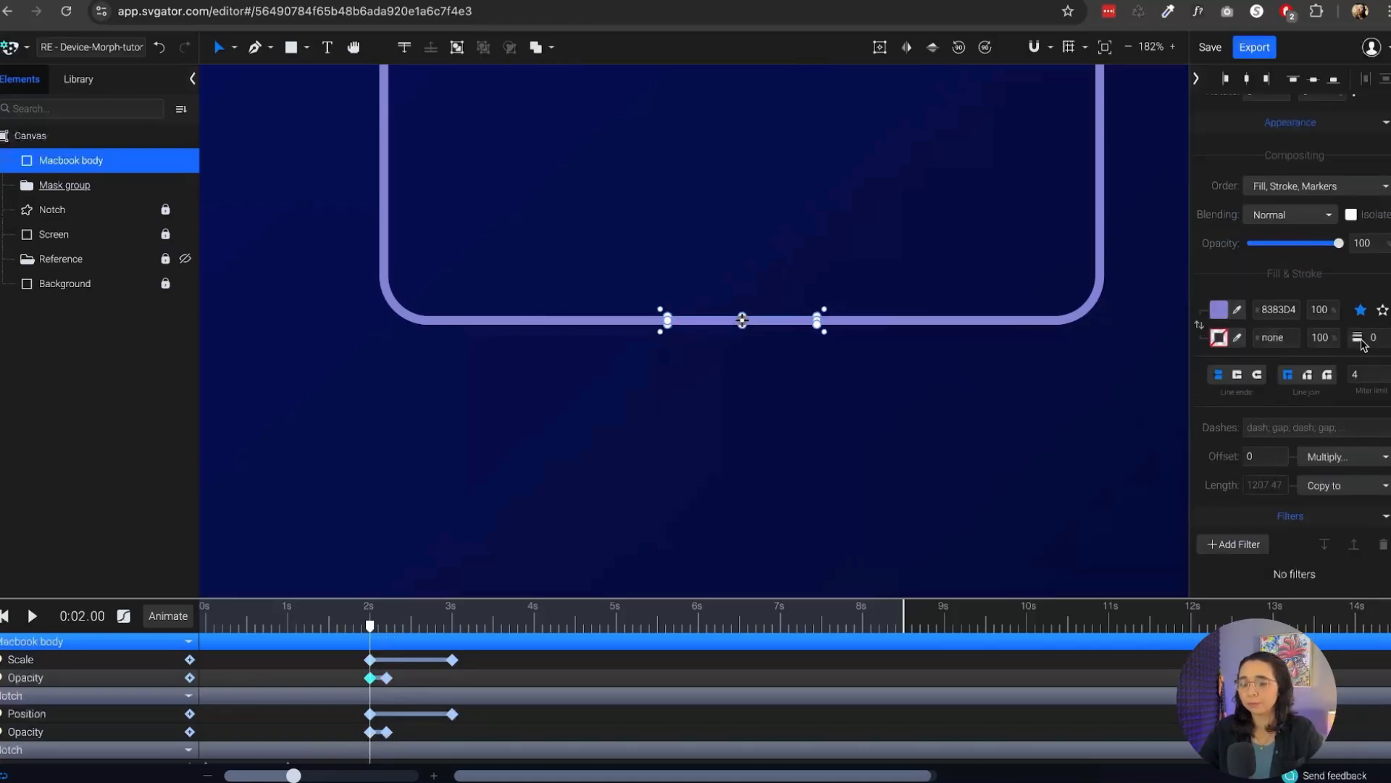
pyautogui.click(1366, 242)
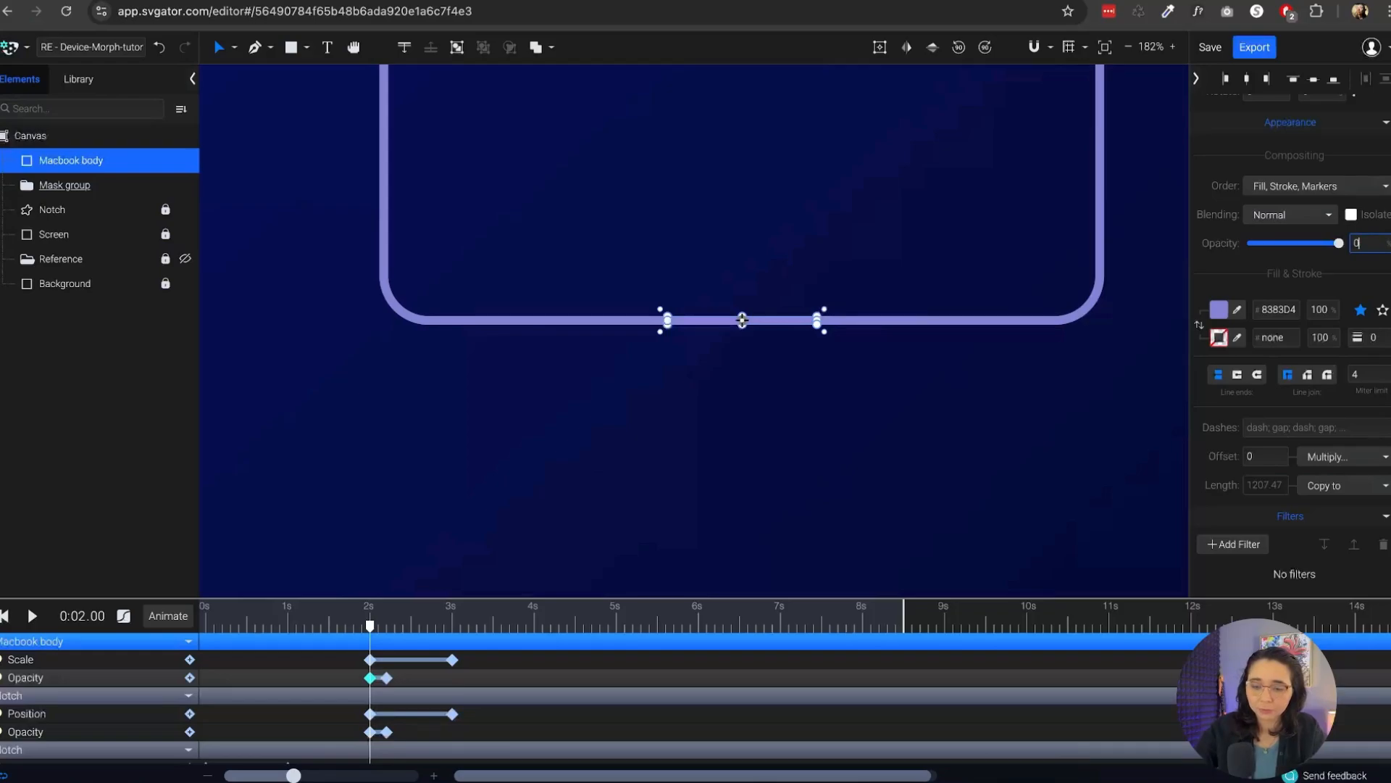
pyautogui.write('0')
pyautogui.press('Return')
# Deselect the shape and play the animation from 2 s to review the laptop base growing and the notch appearing
pyautogui.scroll(-5, 733, 322)
pyautogui.click(975, 298)
pyautogui.moveTo(1003, 296); pyautogui.dragTo(931, 385)
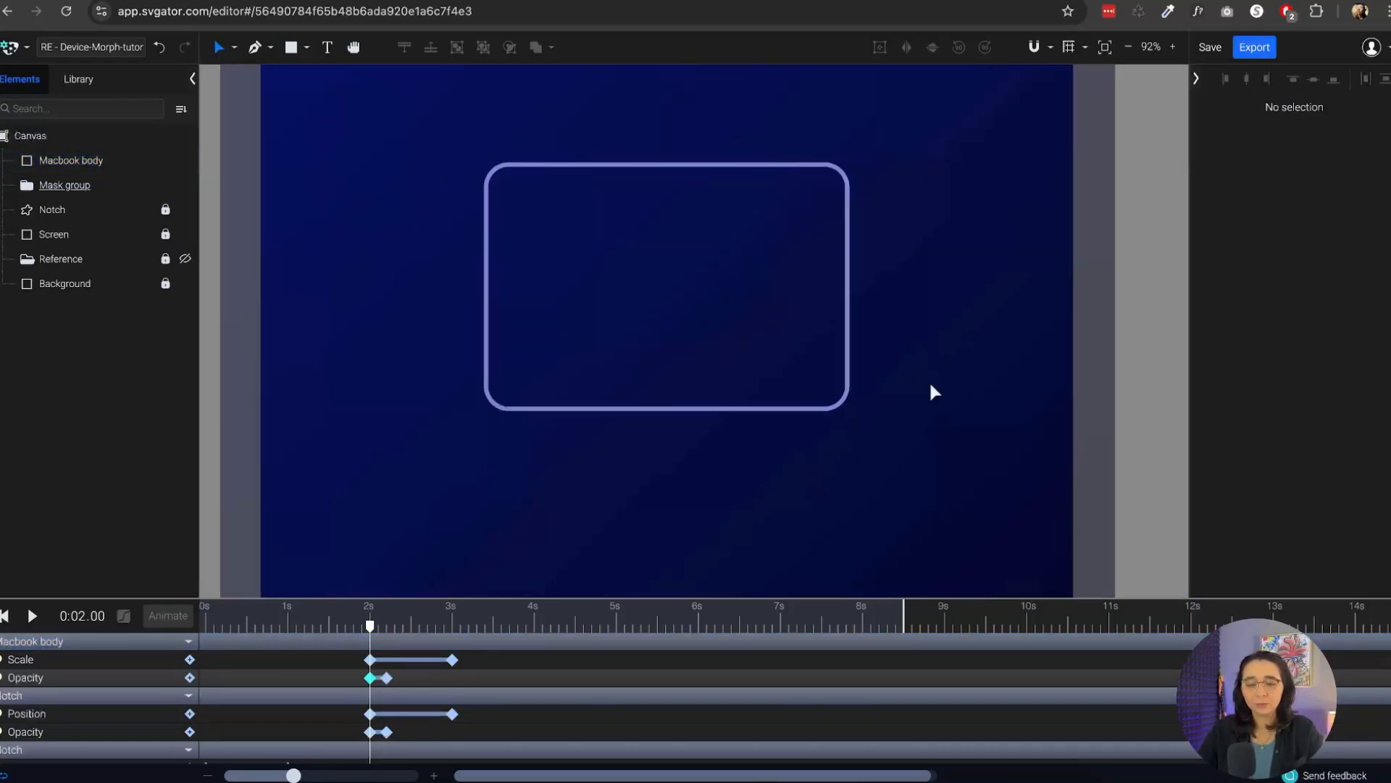
pyautogui.press('space')
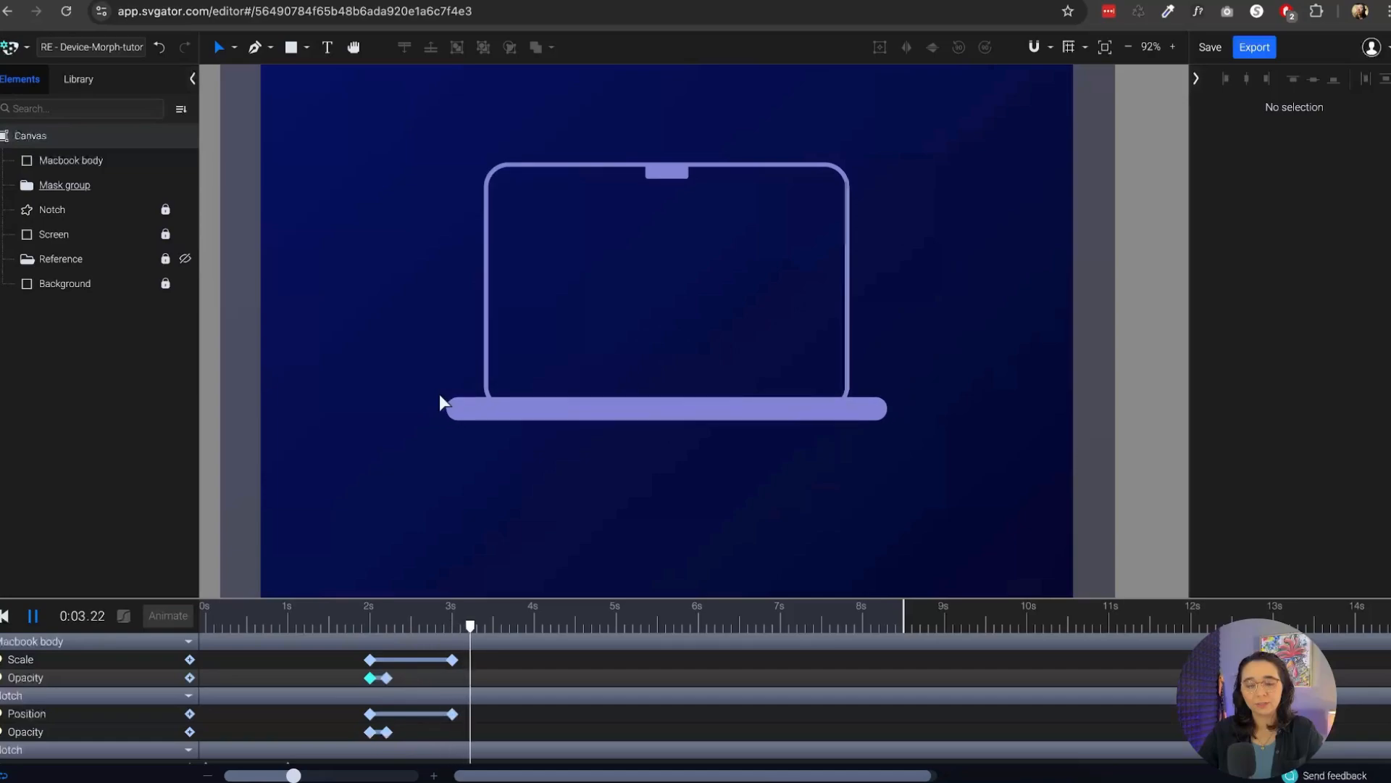
pyautogui.press('space')
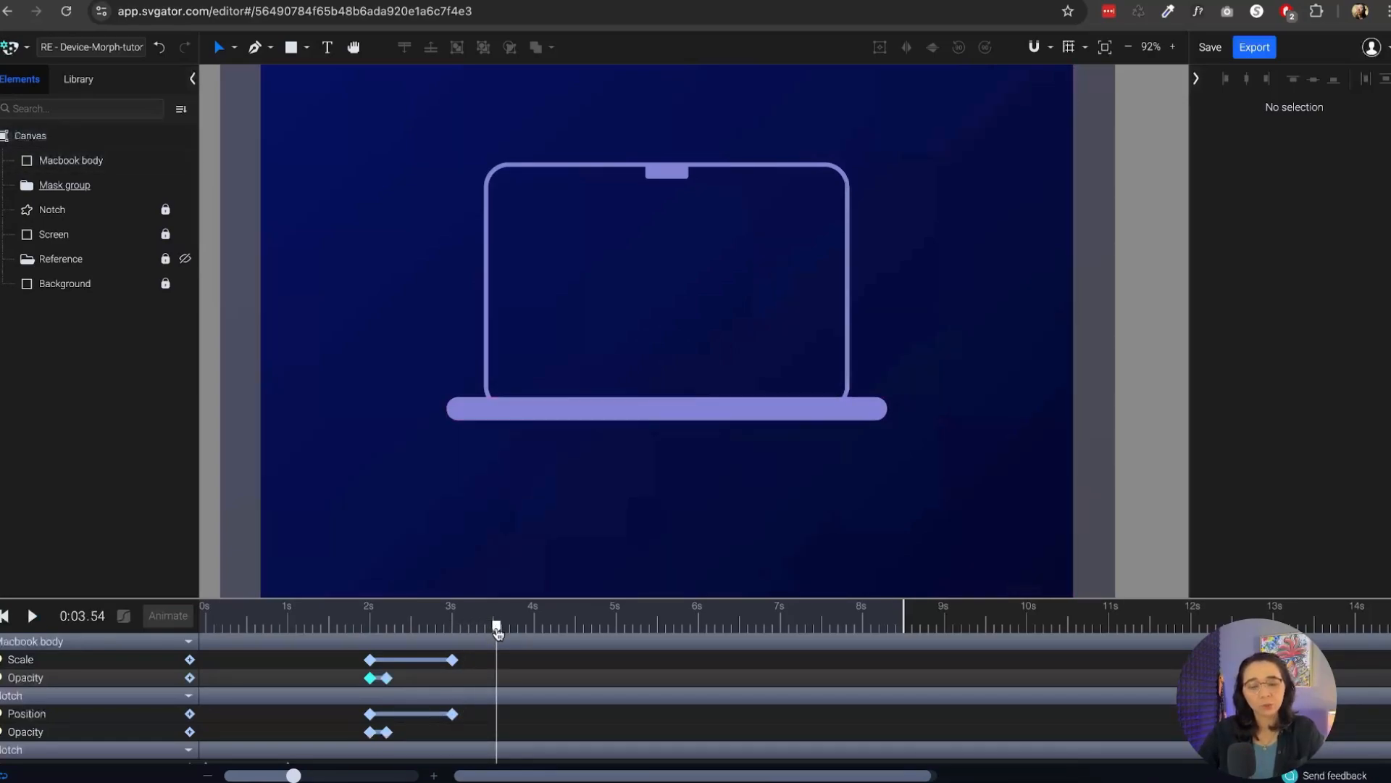
# Move the playhead to 3 s and enlarge the timeline area to show the Screen tracks
pyautogui.moveTo(496, 628); pyautogui.dragTo(454, 667)
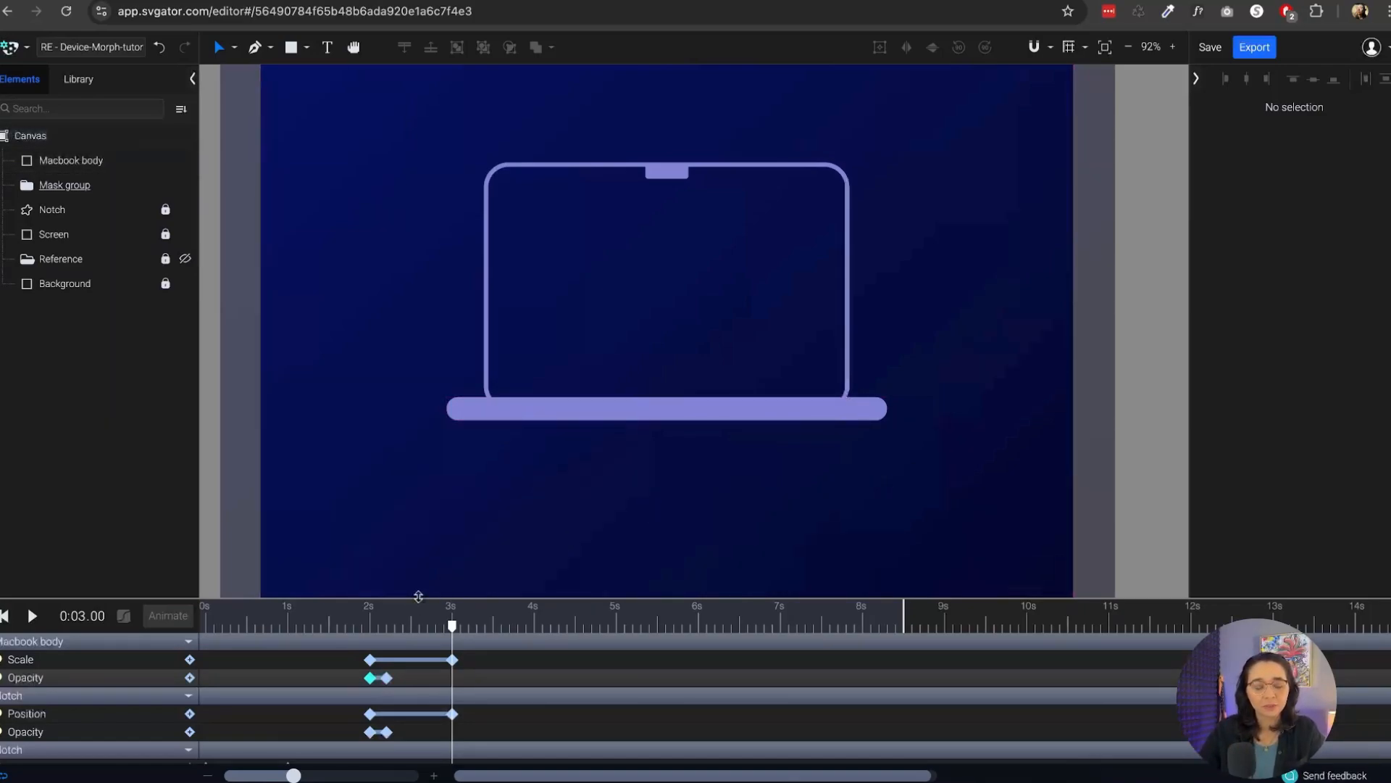
pyautogui.moveTo(418, 596); pyautogui.dragTo(460, 594)
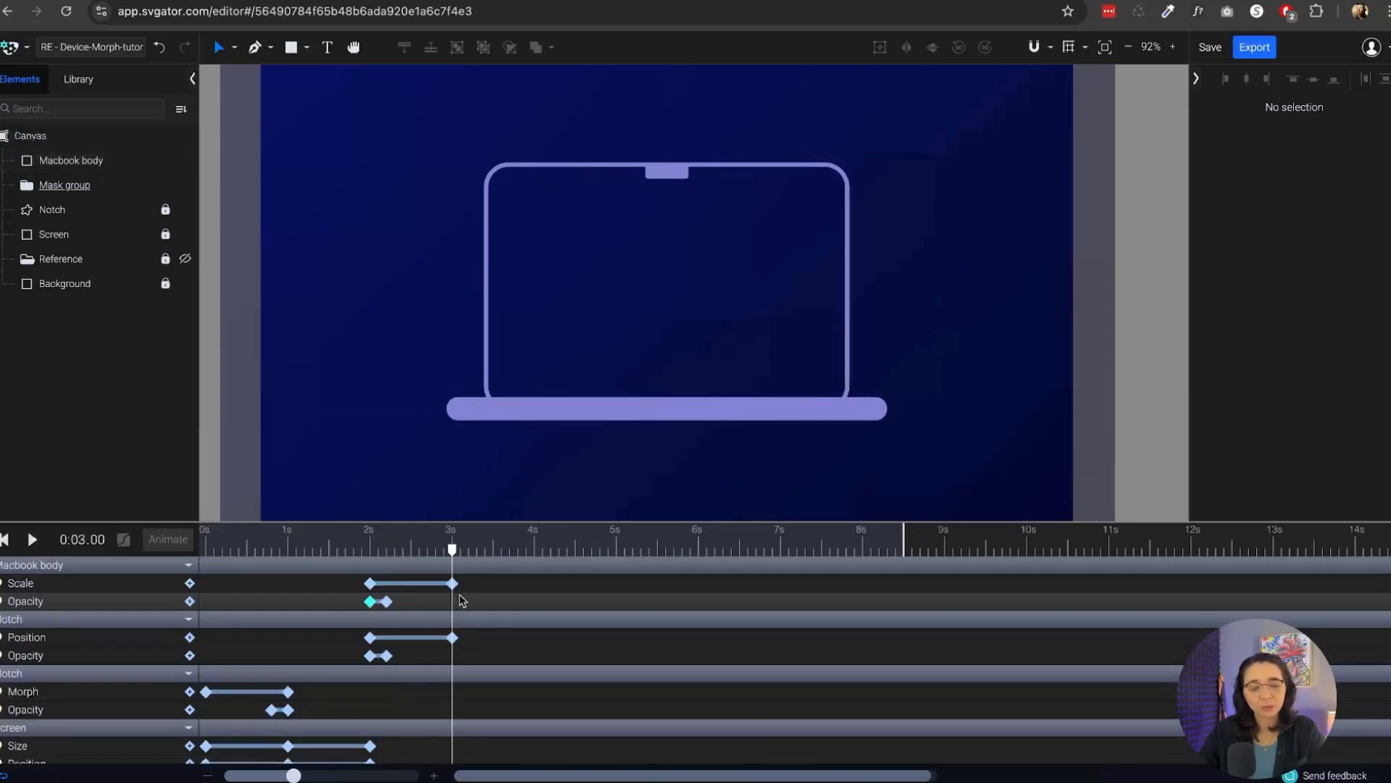
pyautogui.scroll(-3, 587, 663)
pyautogui.scroll(3, 602, 707)
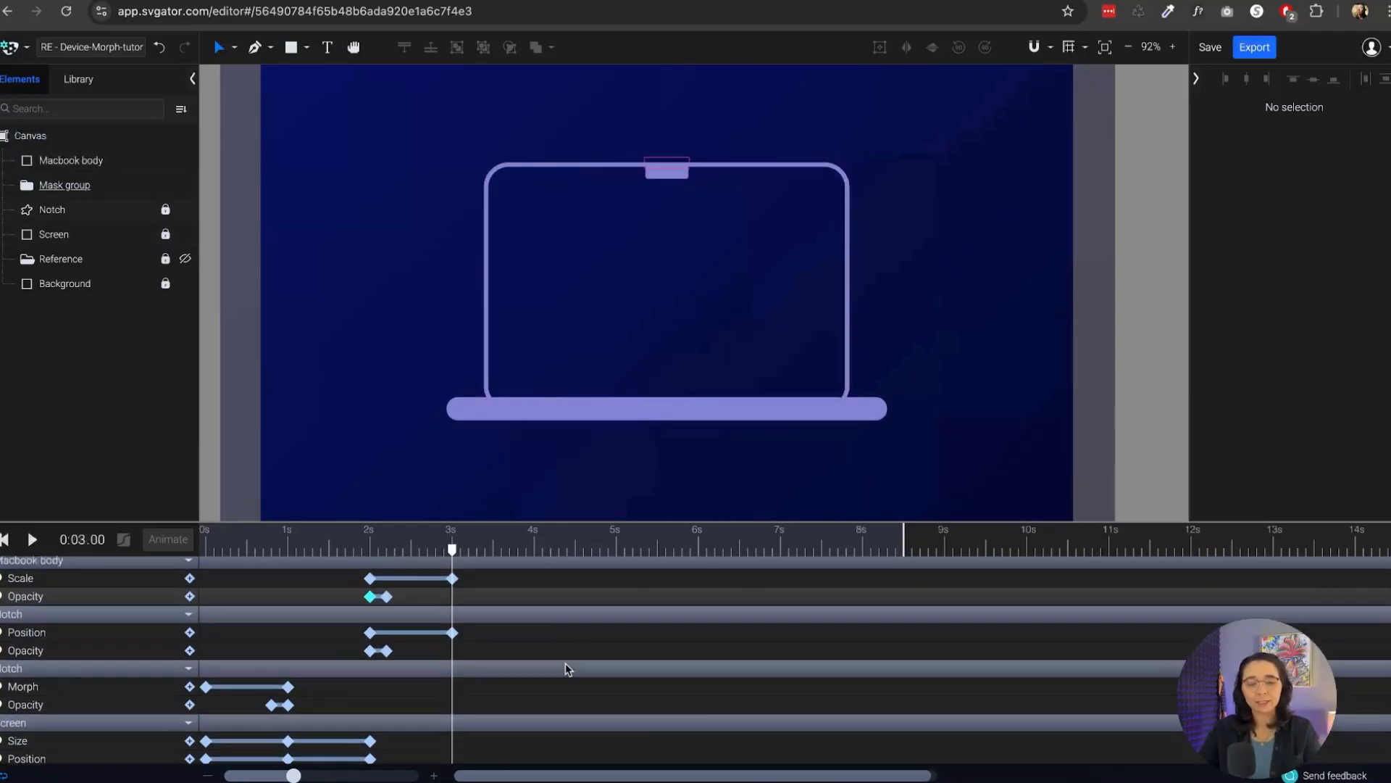
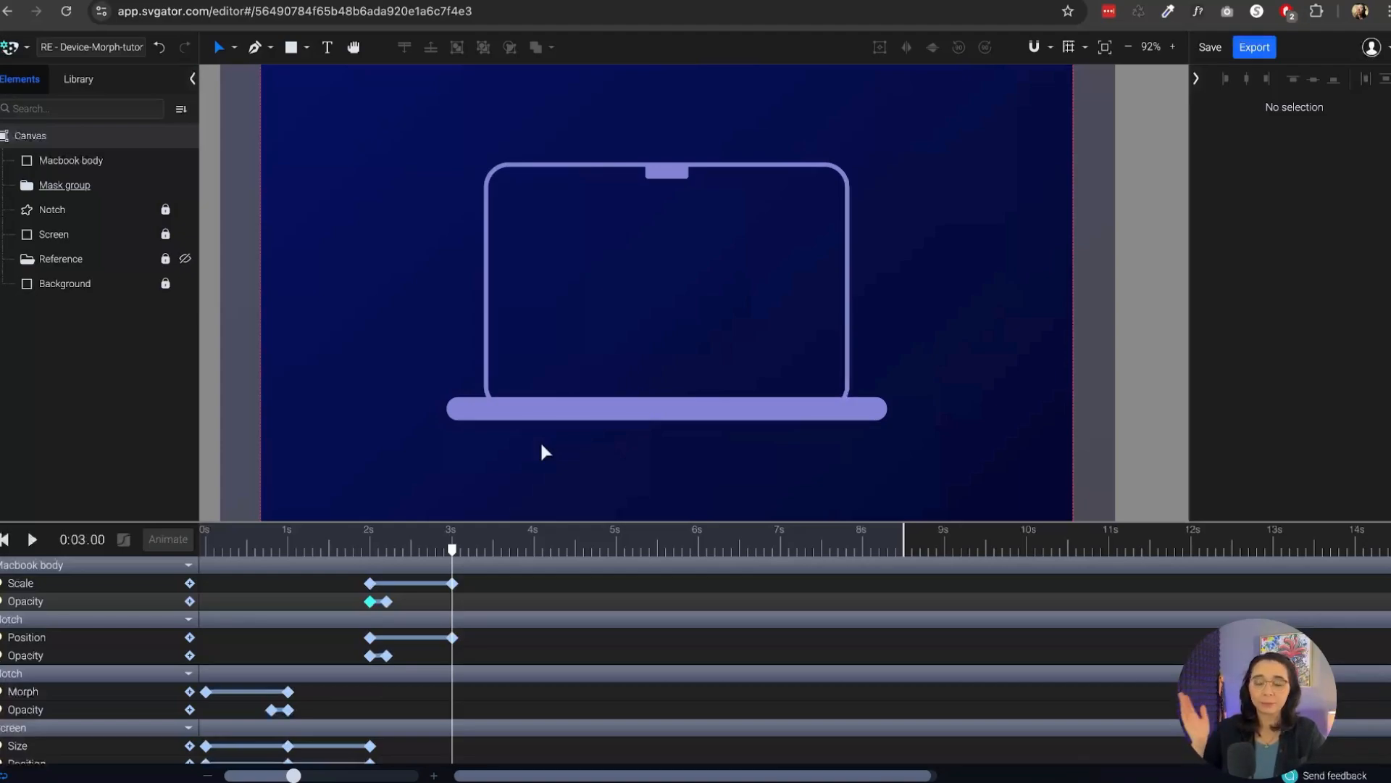
# Copy the Screen's Size, Position, Origin and Rotate keyframes from 2 s and paste them at 3 s
pyautogui.scroll(-1, 403, 755)
pyautogui.moveTo(402, 761); pyautogui.dragTo(373, 692)
pyautogui.hotkey('ctrl', 'c')
pyautogui.hotkey('ctrl', 'v')
pyautogui.scroll(1, 464, 616)
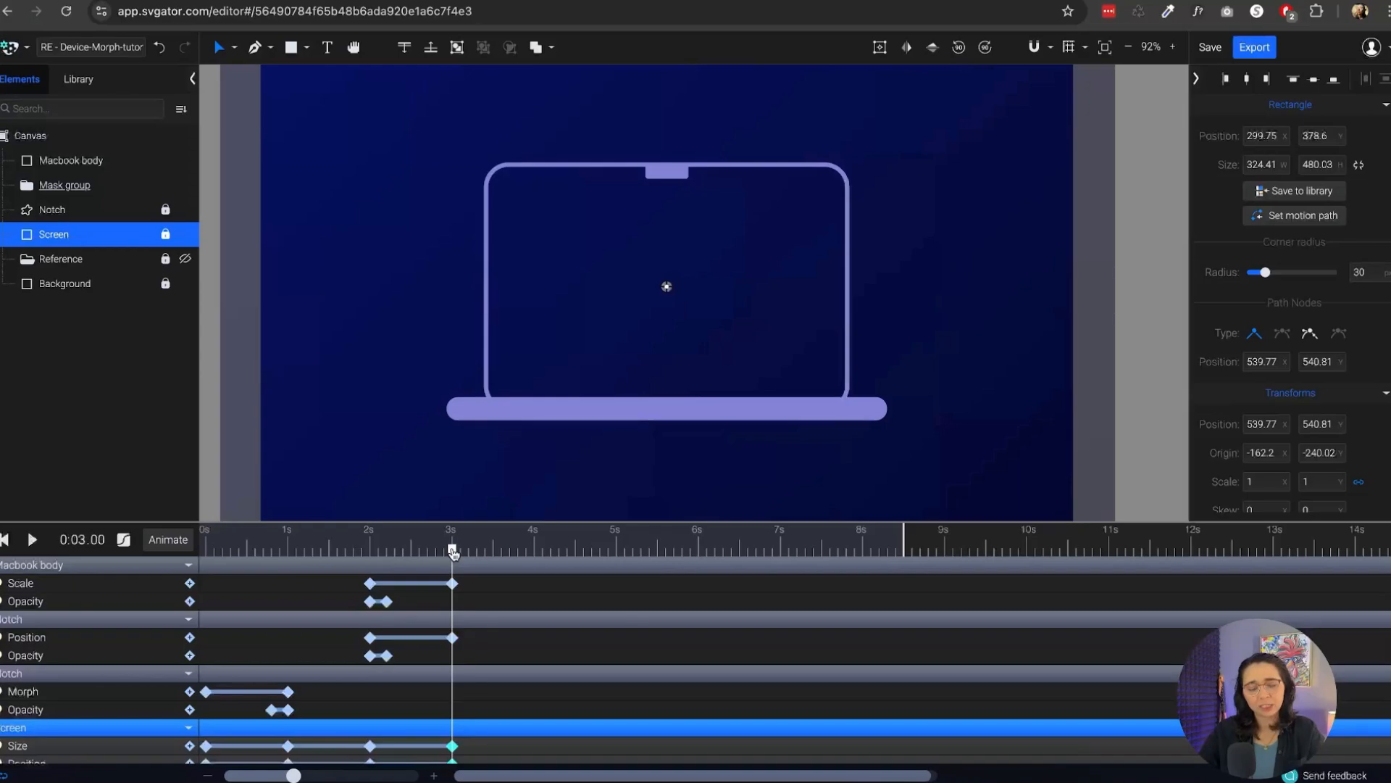
# Shift the pasted Screen keyframes to 3.5 s
pyautogui.moveTo(453, 553); pyautogui.dragTo(498, 558)
pyautogui.scroll(-1, 587, 662)
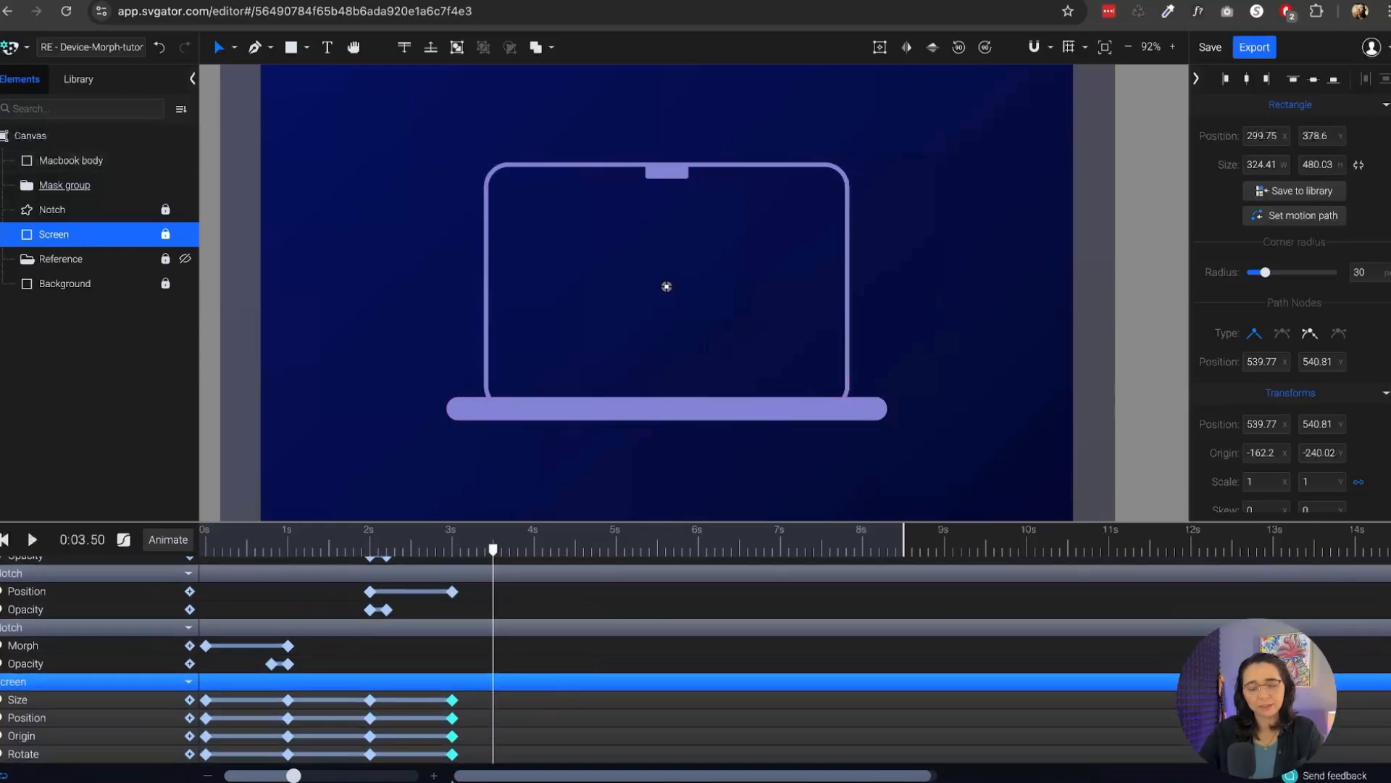
pyautogui.moveTo(452, 700); pyautogui.dragTo(495, 702)
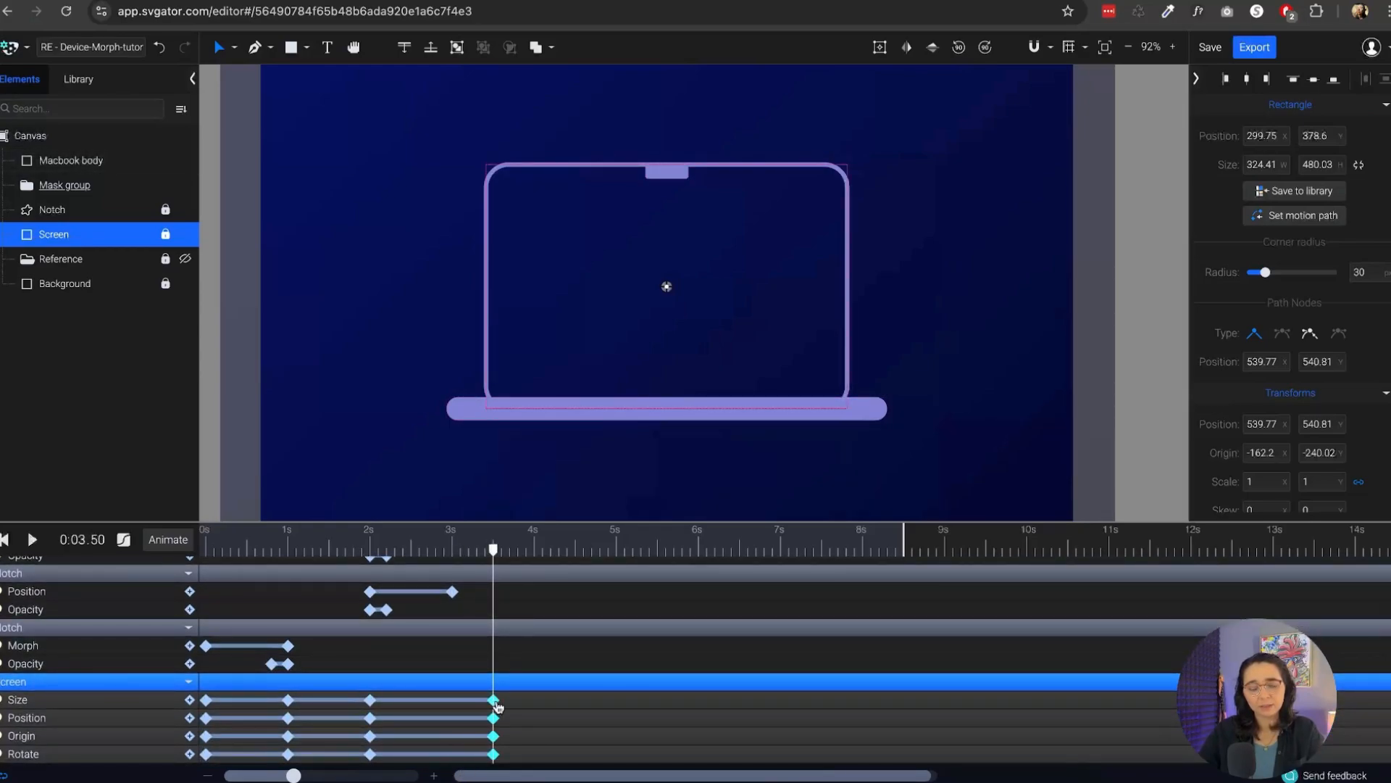
# Play the animation to review the laptop forming, and place the playhead at 3.5 s
pyautogui.press('space')
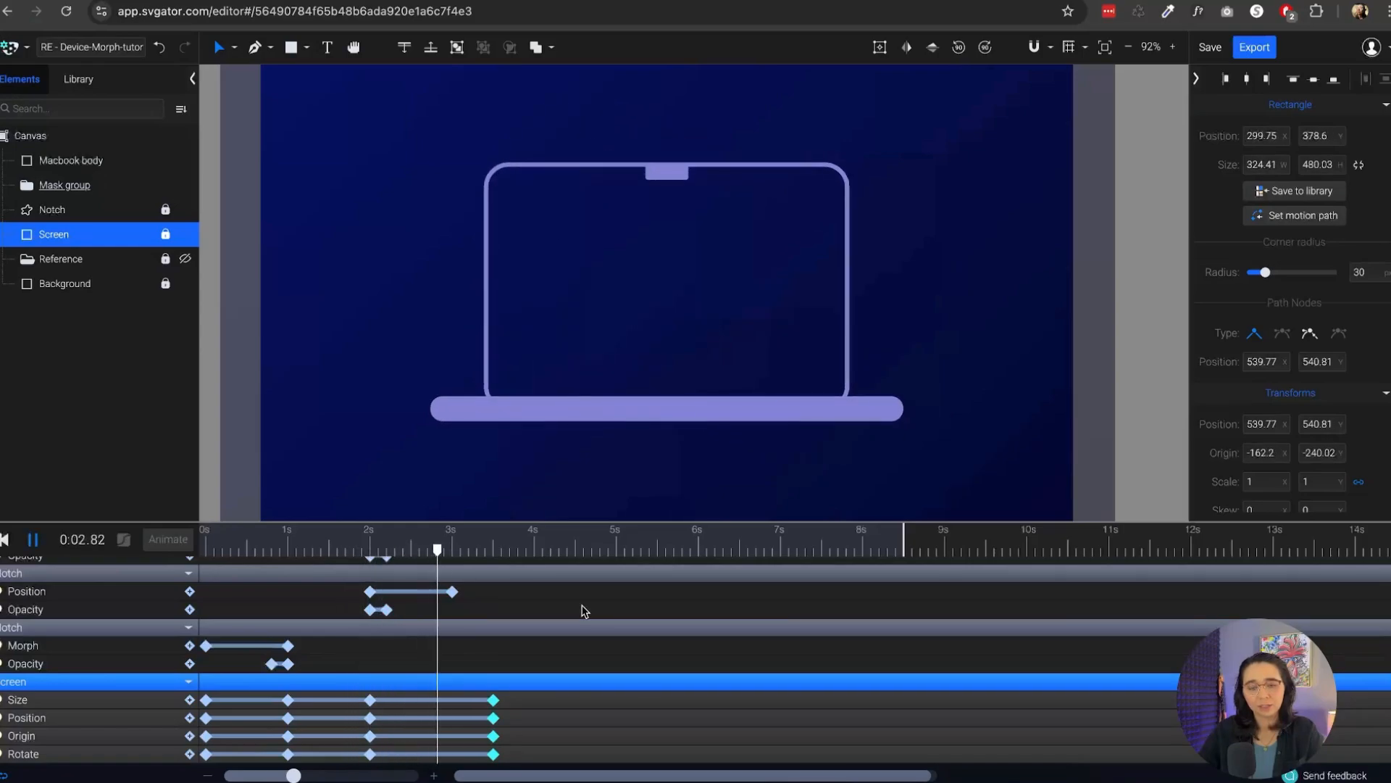
pyautogui.press('space')
pyautogui.press('space')
pyautogui.press('space')
pyautogui.moveTo(498, 556); pyautogui.dragTo(496, 556)
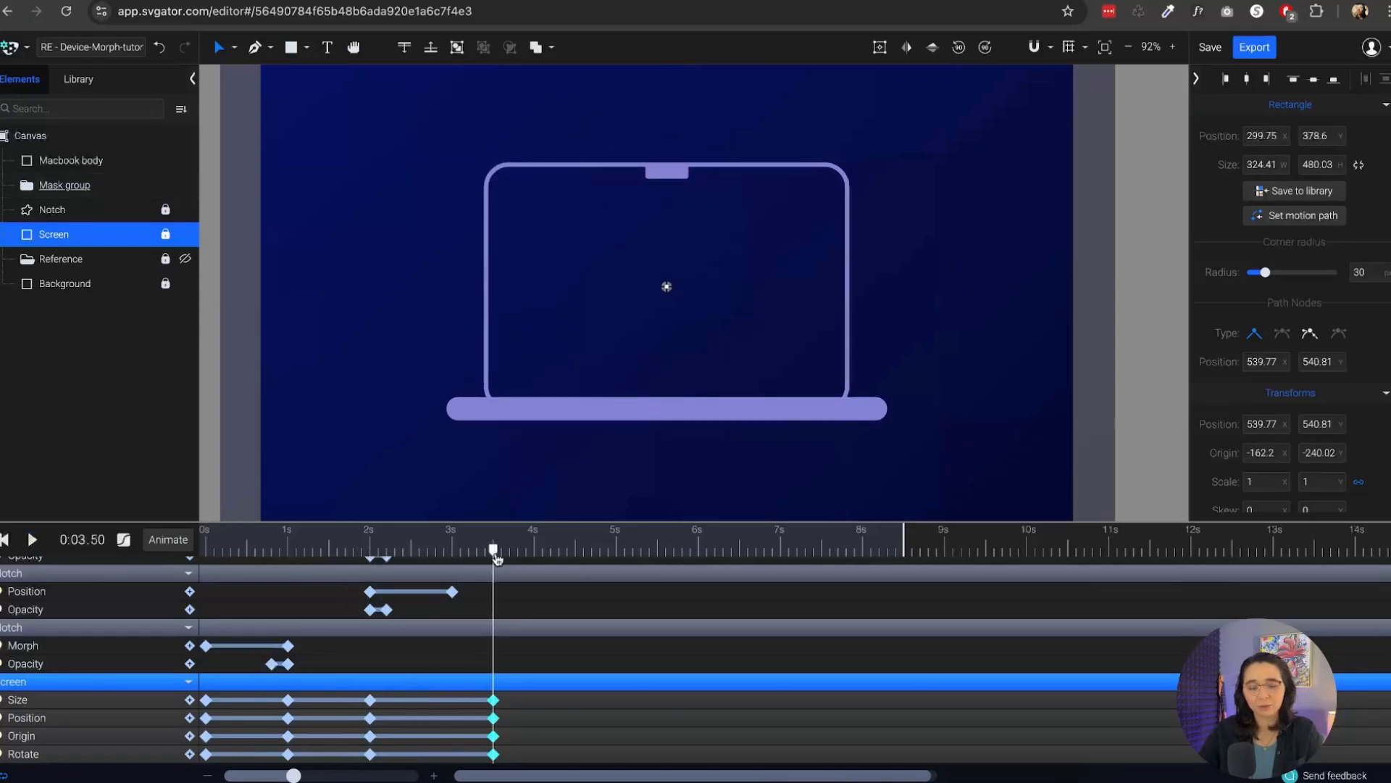
pyautogui.scroll(1, 545, 699)
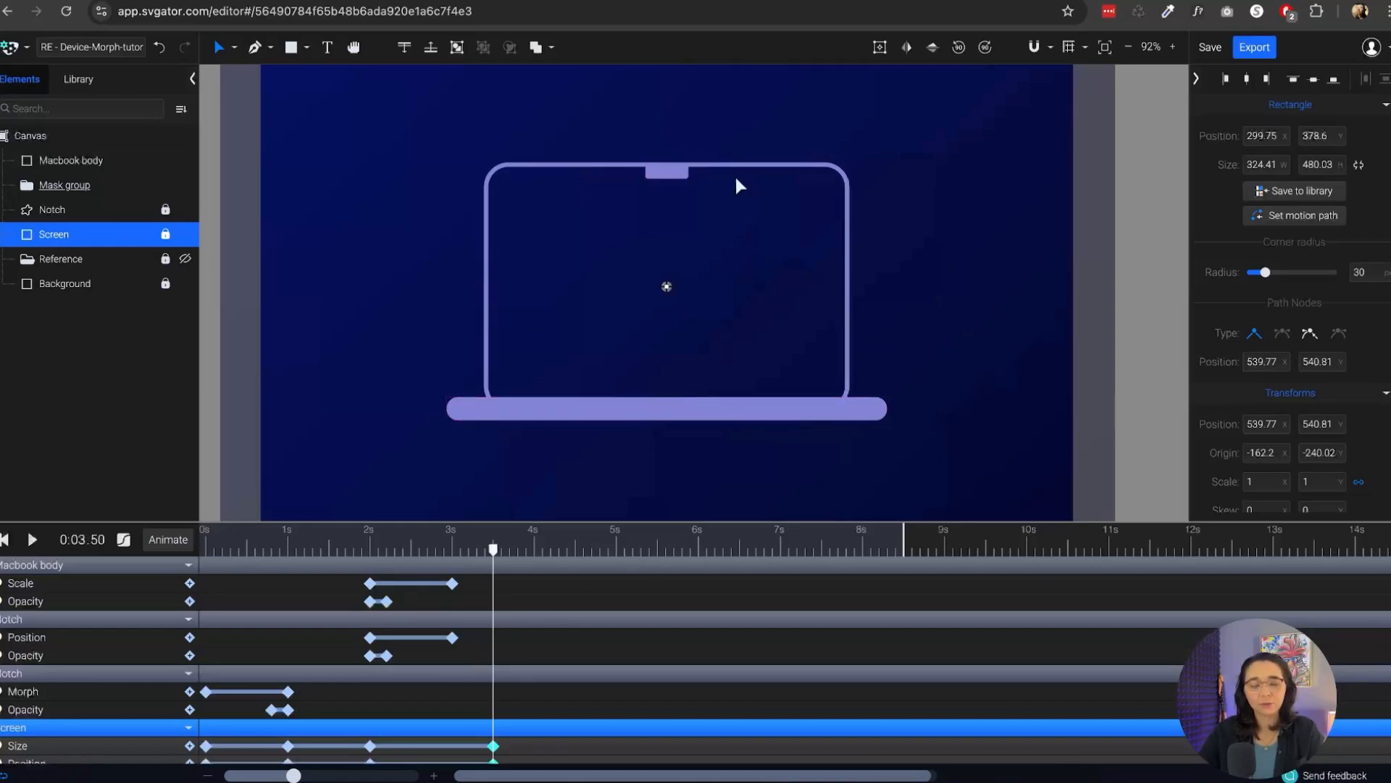
pyautogui.click(667, 178)
pyautogui.click(743, 411)
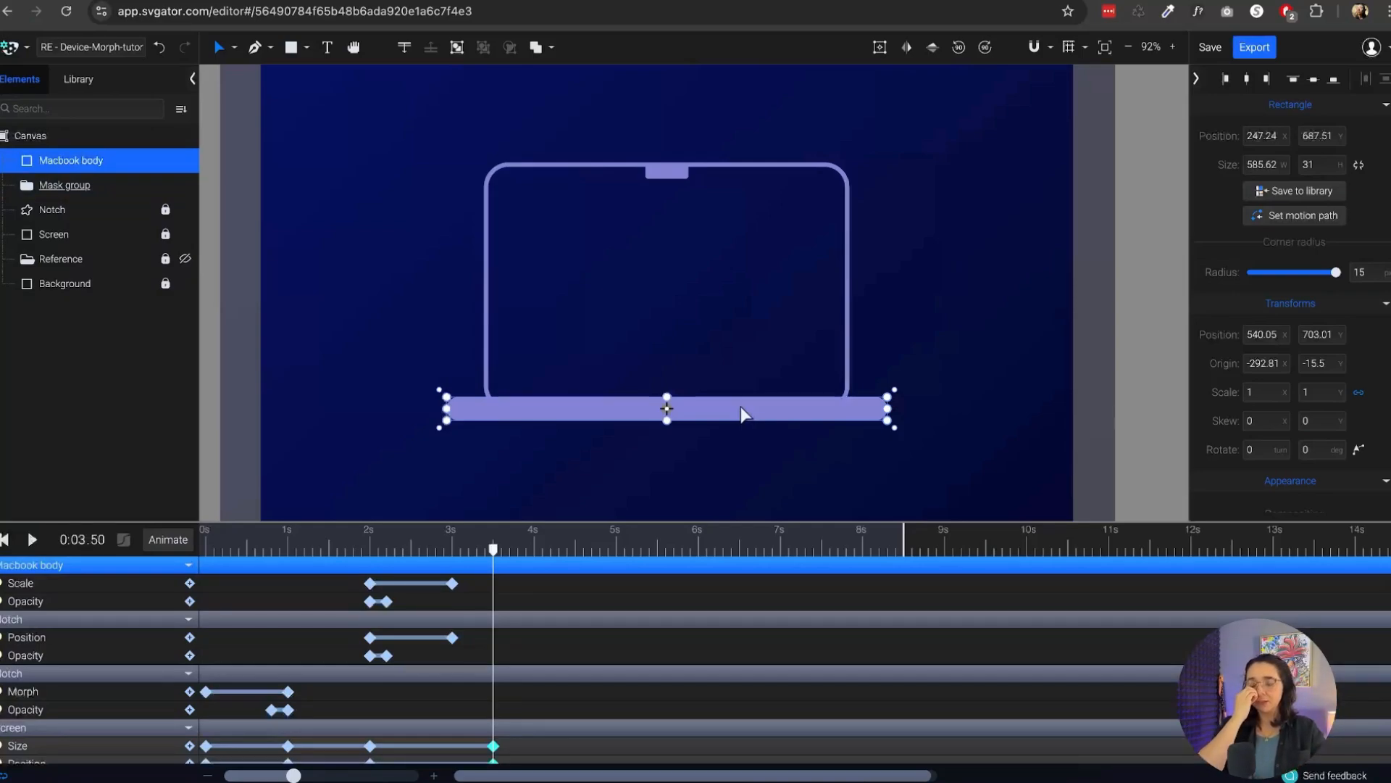
pyautogui.click(1135, 194)
# Unlock the Notch and Screen layers and group them with the Macbook body and Mask group
pyautogui.scroll(-2, 731, 241)
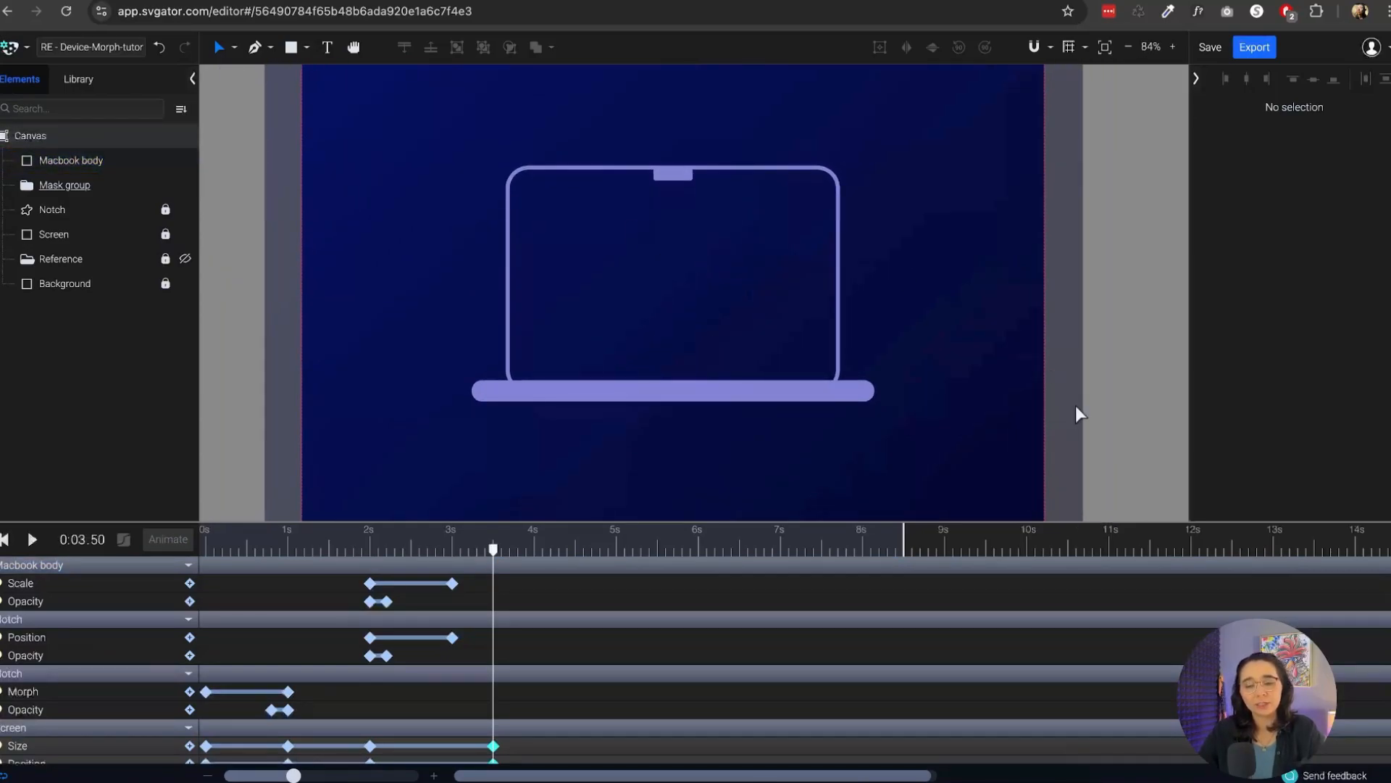
pyautogui.moveTo(1143, 456); pyautogui.dragTo(459, 112)
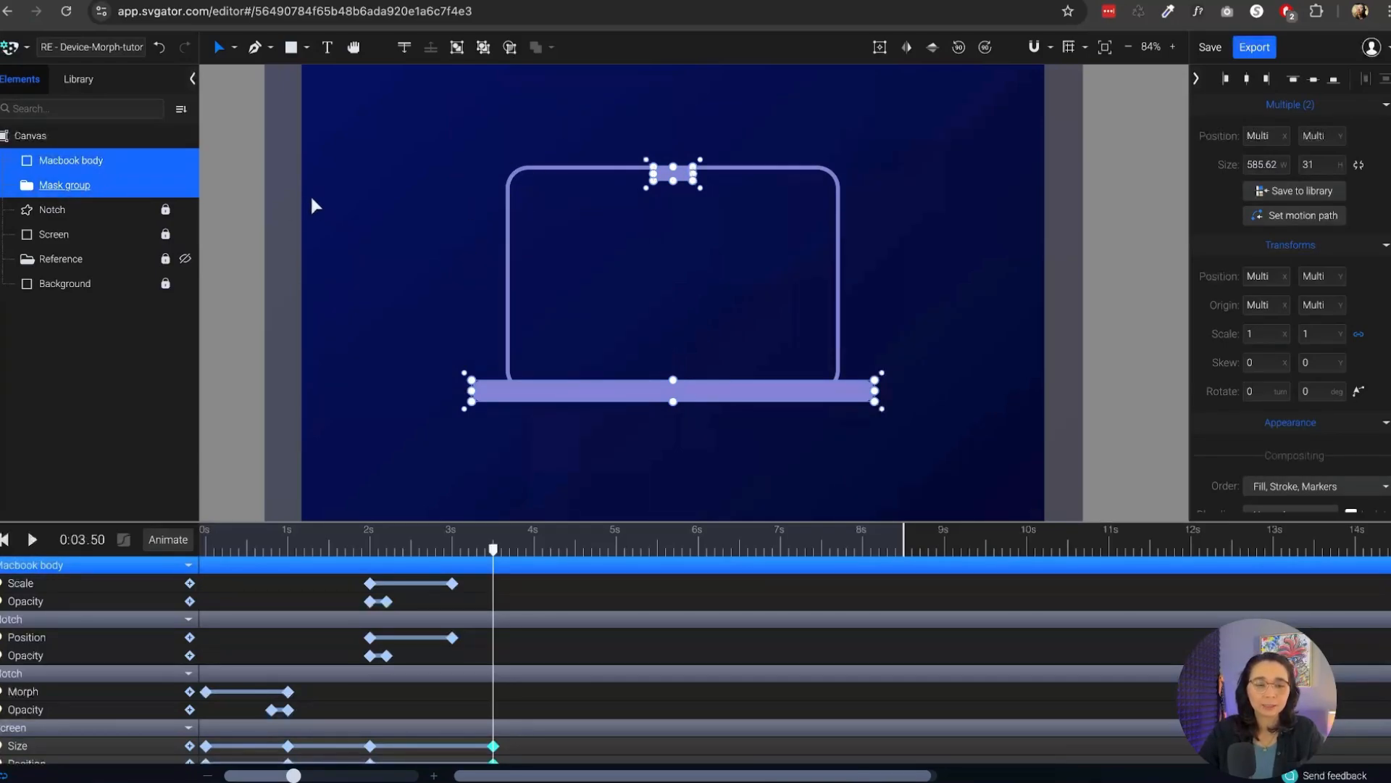
pyautogui.click(166, 209)
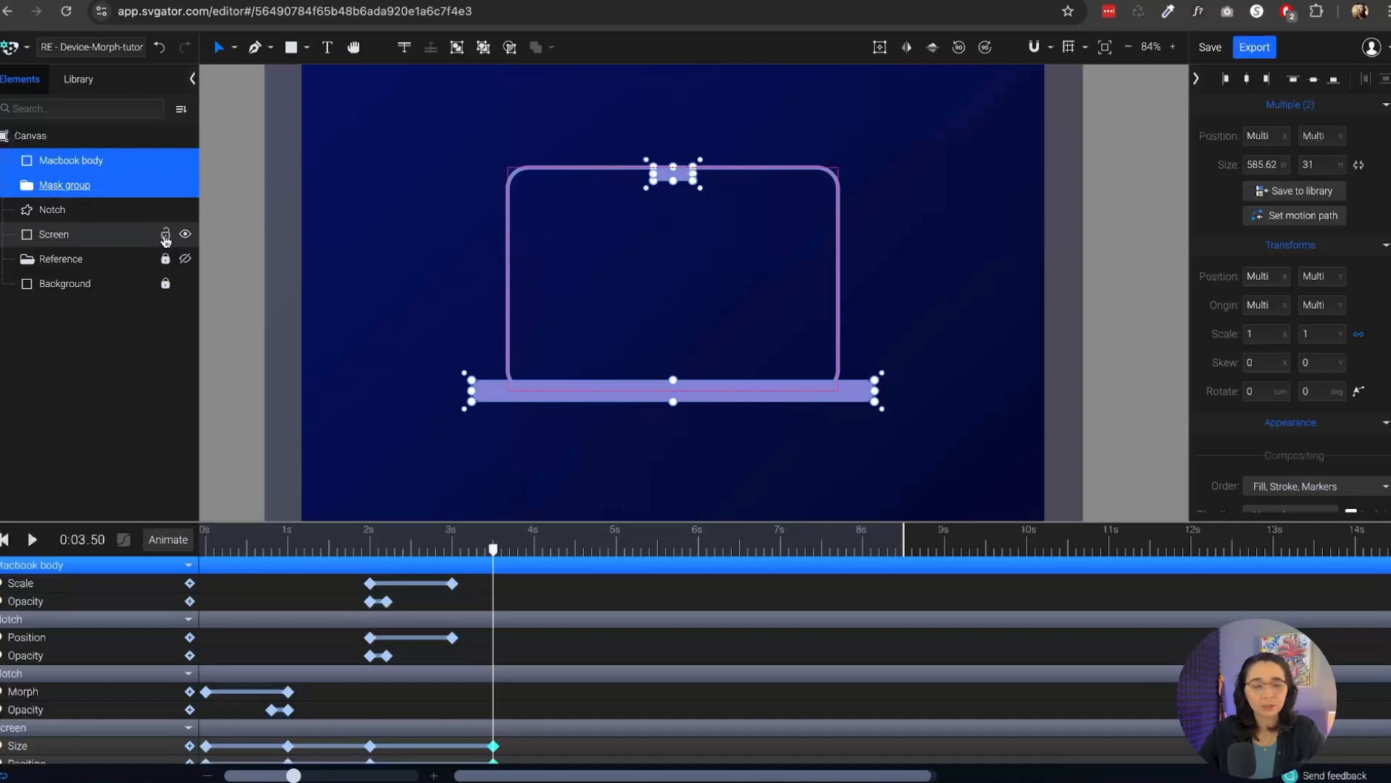
pyautogui.keyDown('shift'); pyautogui.click(100, 237); pyautogui.keyUp('shift')
pyautogui.click(92, 163)
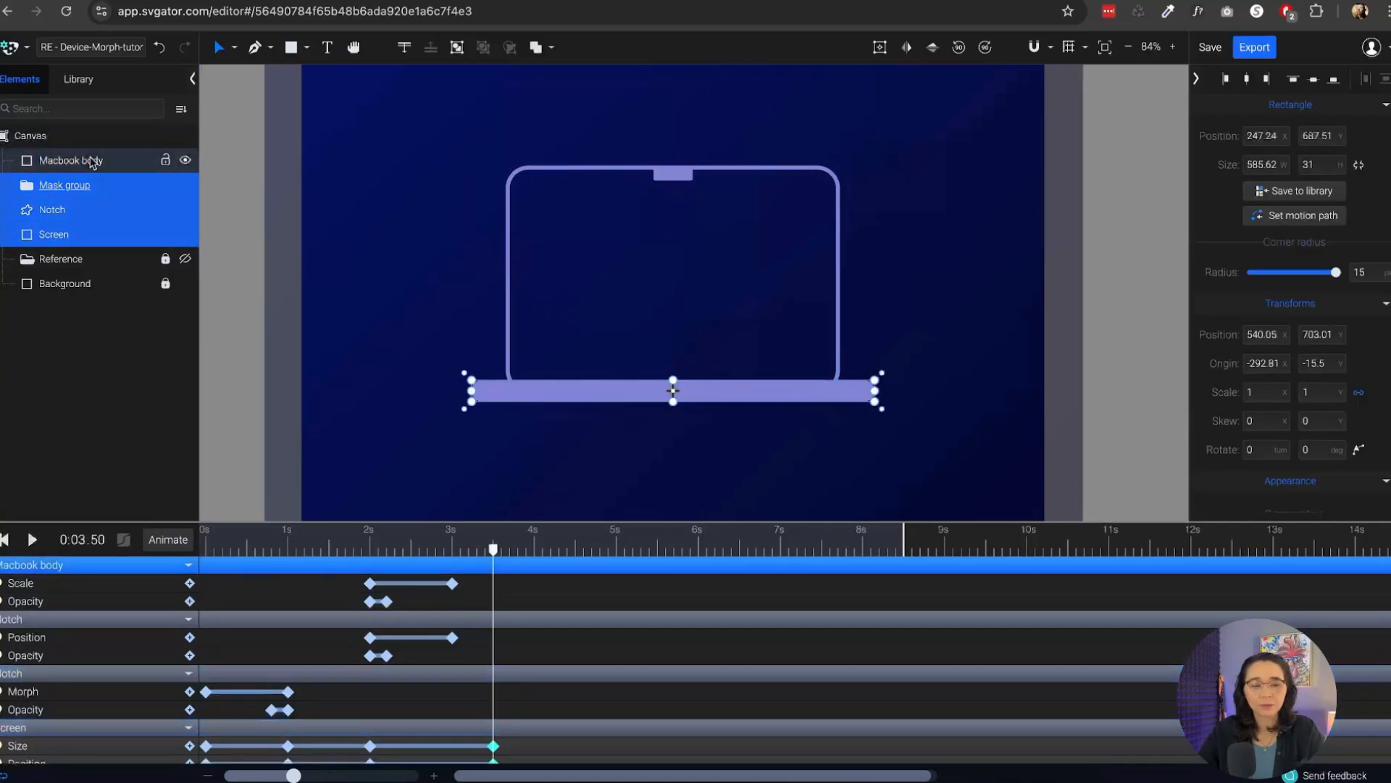
pyautogui.keyDown('shift'); pyautogui.click(78, 236); pyautogui.keyUp('shift')
pyautogui.rightClick(84, 216)
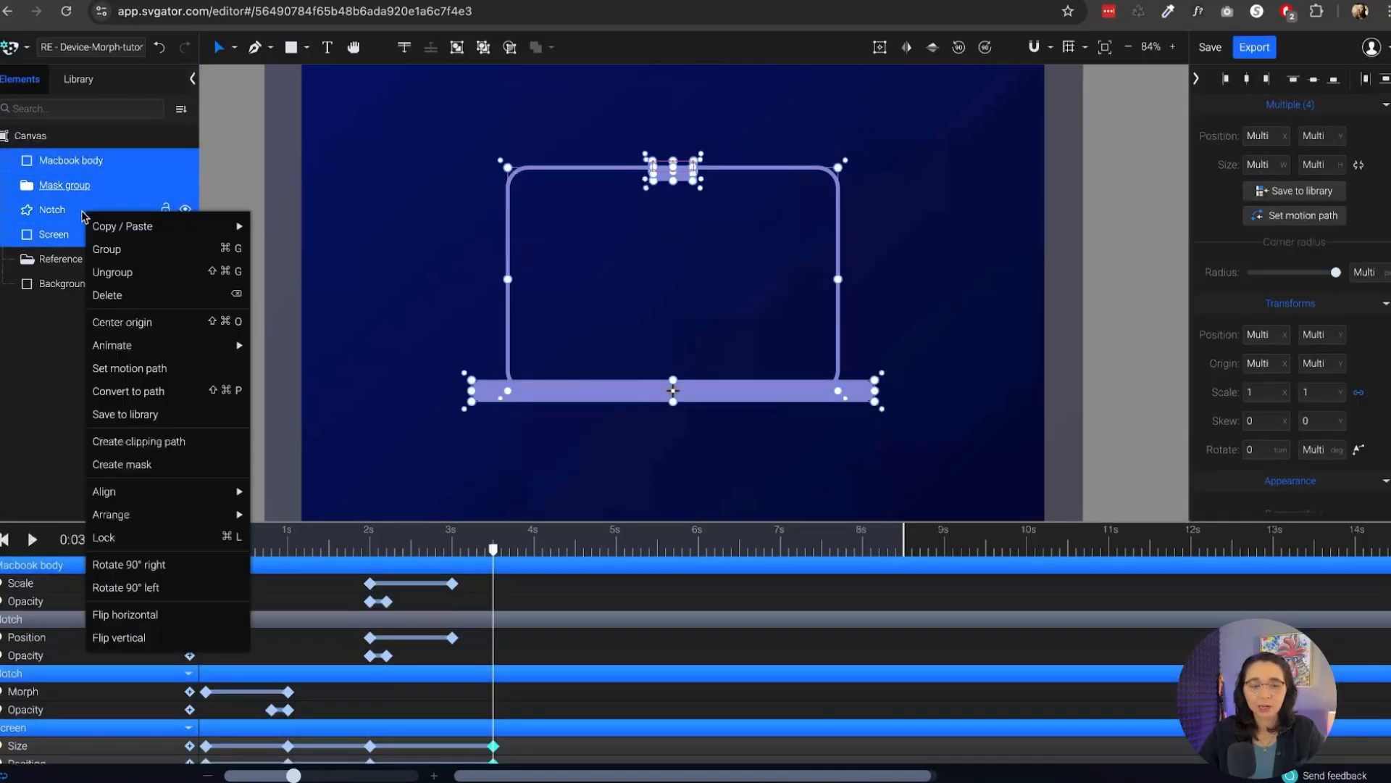
pyautogui.click(125, 251)
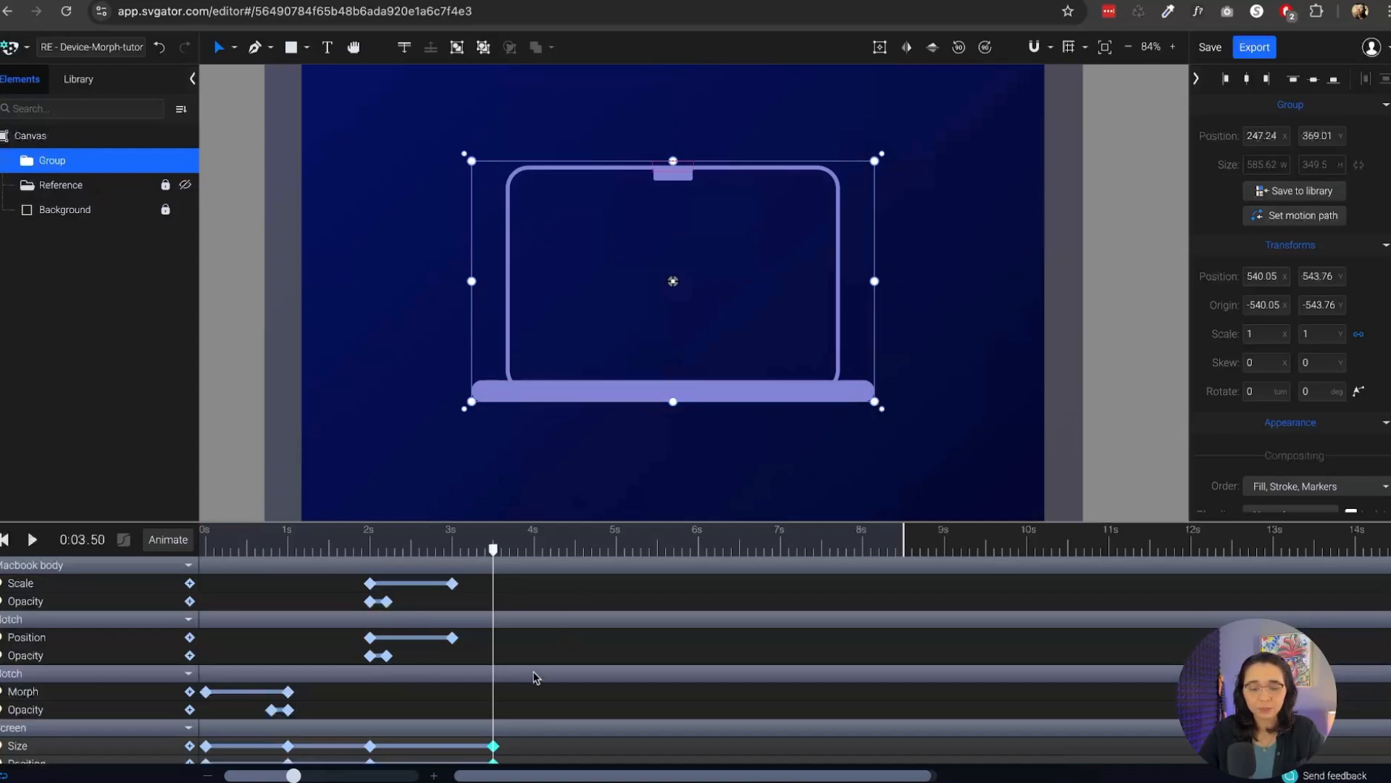
# Try a slight counterclockwise rotation of the whole laptop group at 3.5 s, and undo it
pyautogui.scroll(-1, 537, 678)
pyautogui.scroll(1, 538, 656)
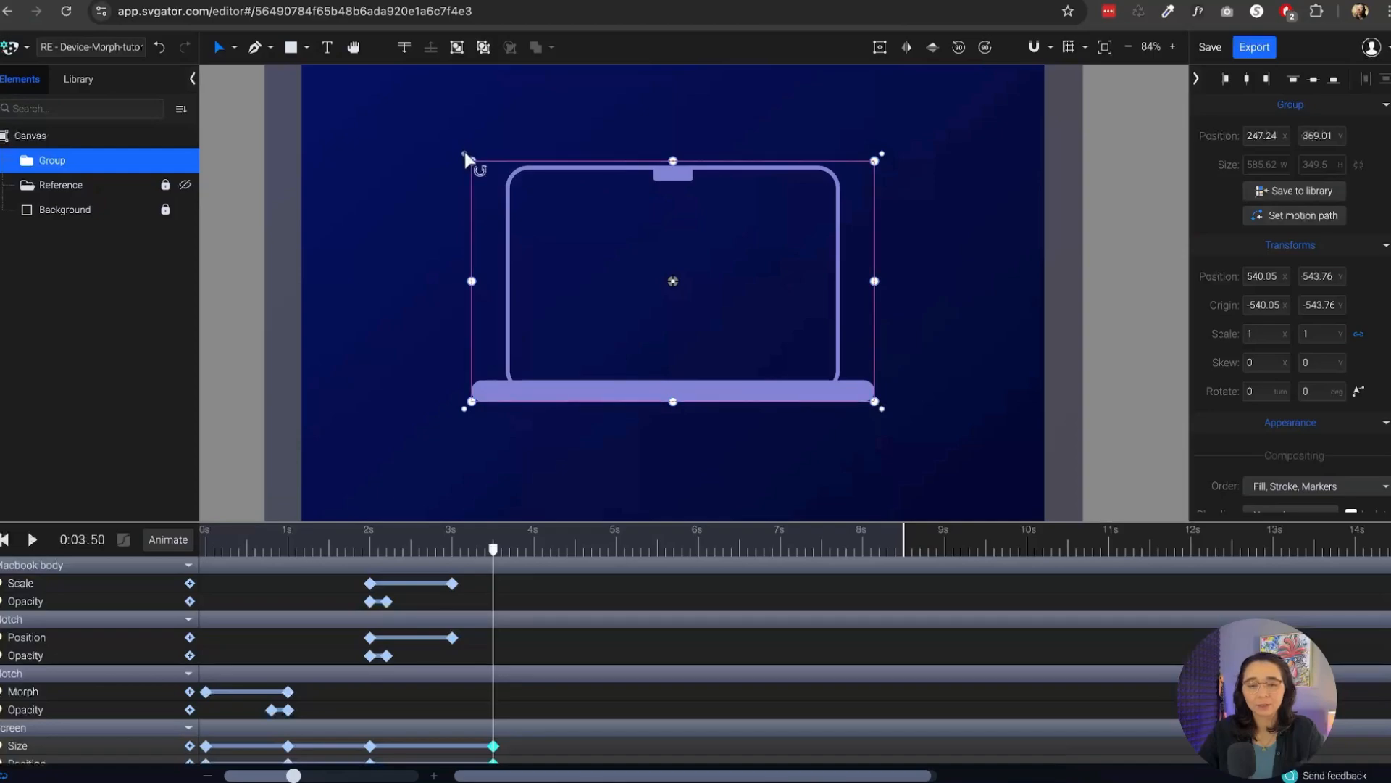
pyautogui.moveTo(466, 159); pyautogui.dragTo(463, 196)
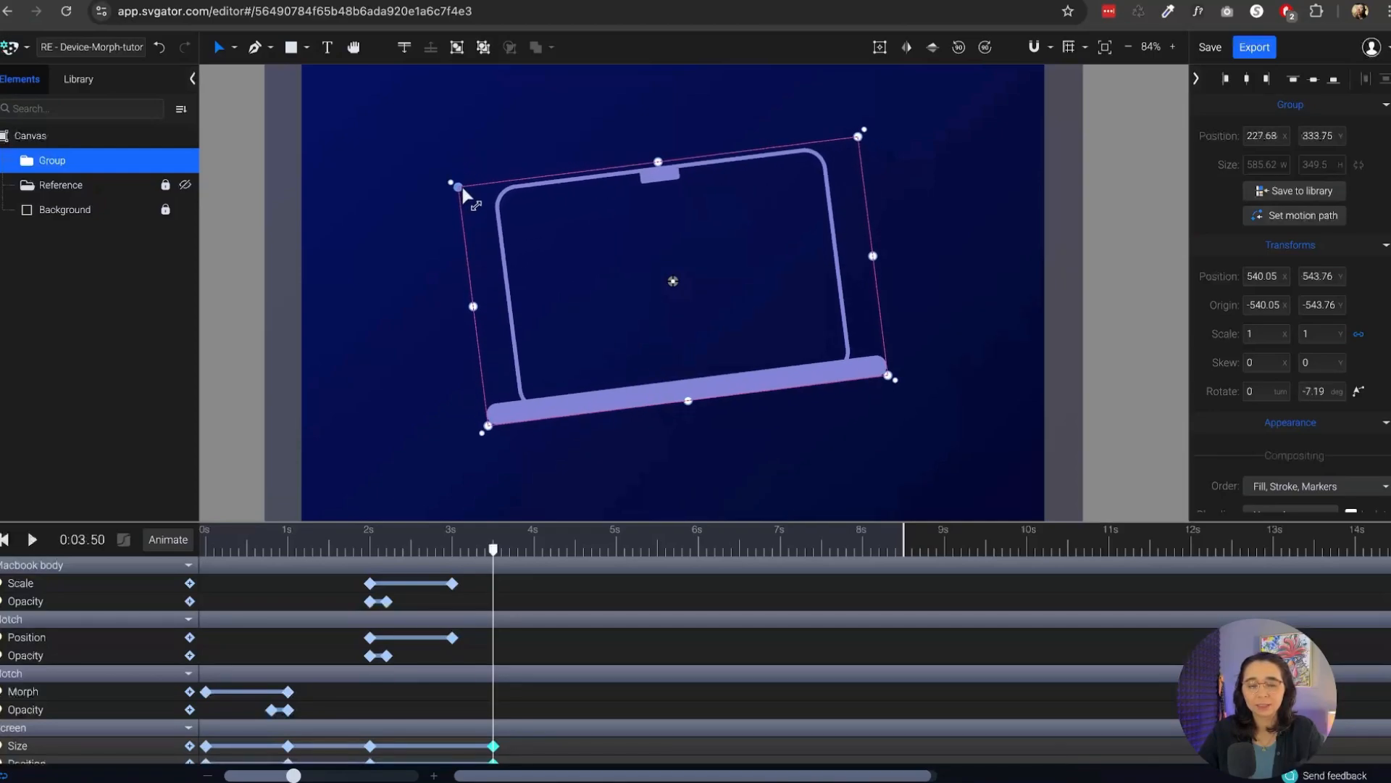
pyautogui.hotkey('ctrl', 'z')
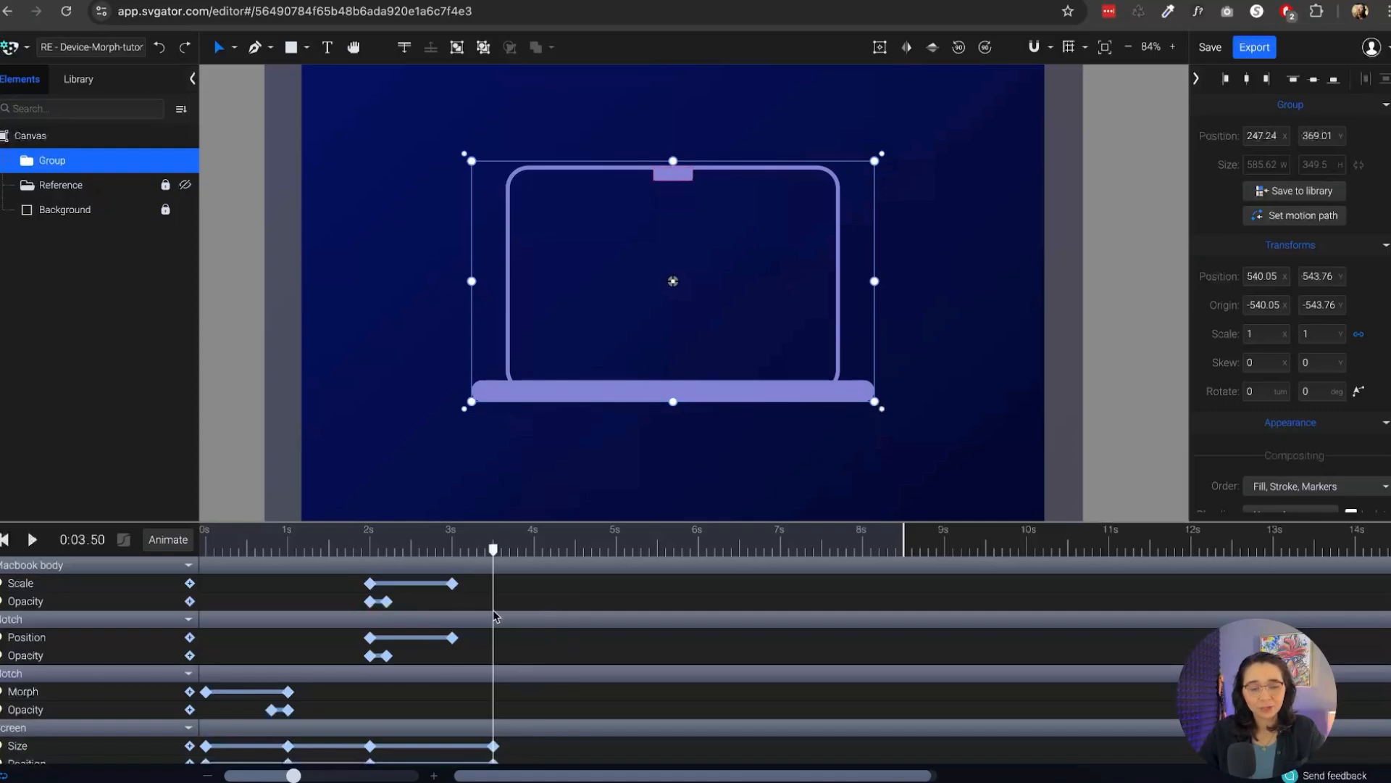
# Add a Rotate animator to the laptop group with its first keyframe at 3.5 s
pyautogui.click(164, 542)
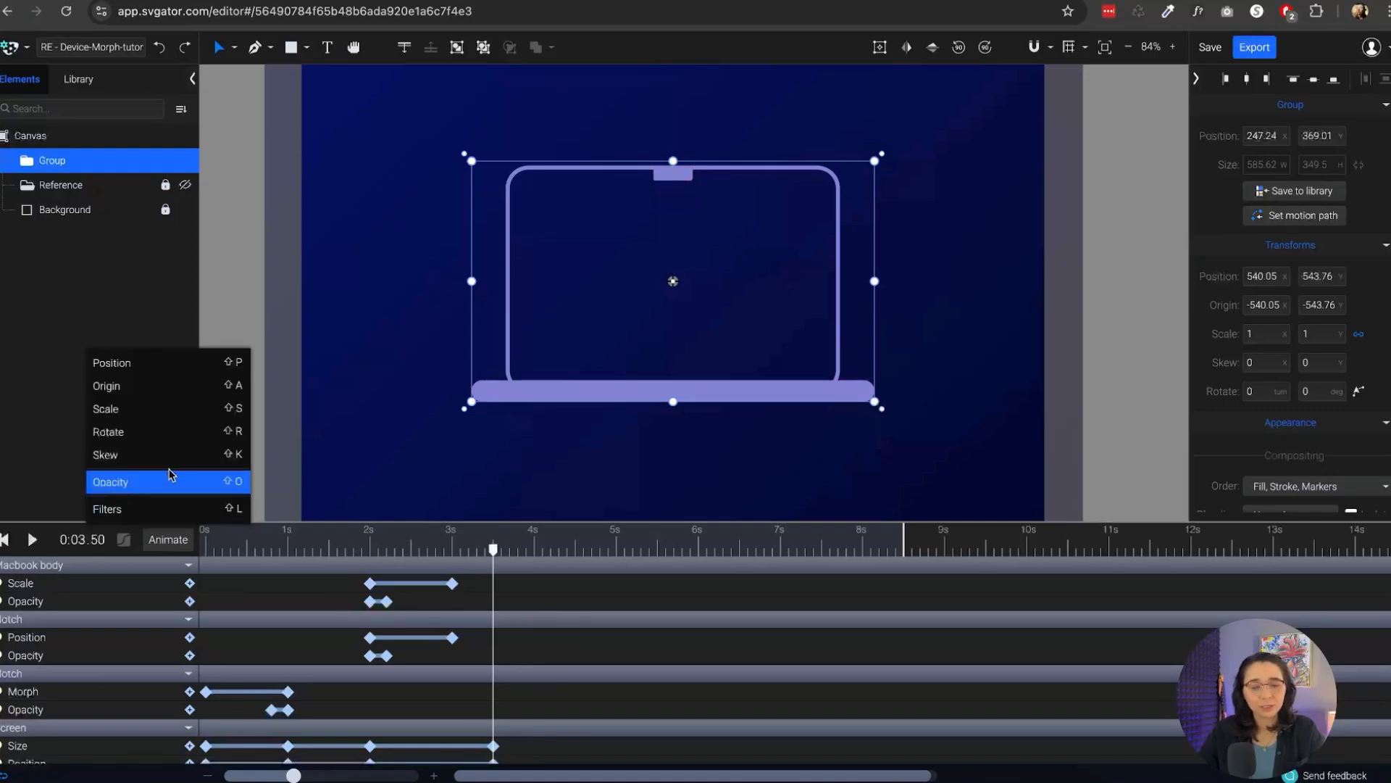
pyautogui.click(156, 431)
pyautogui.scroll(-2, 546, 652)
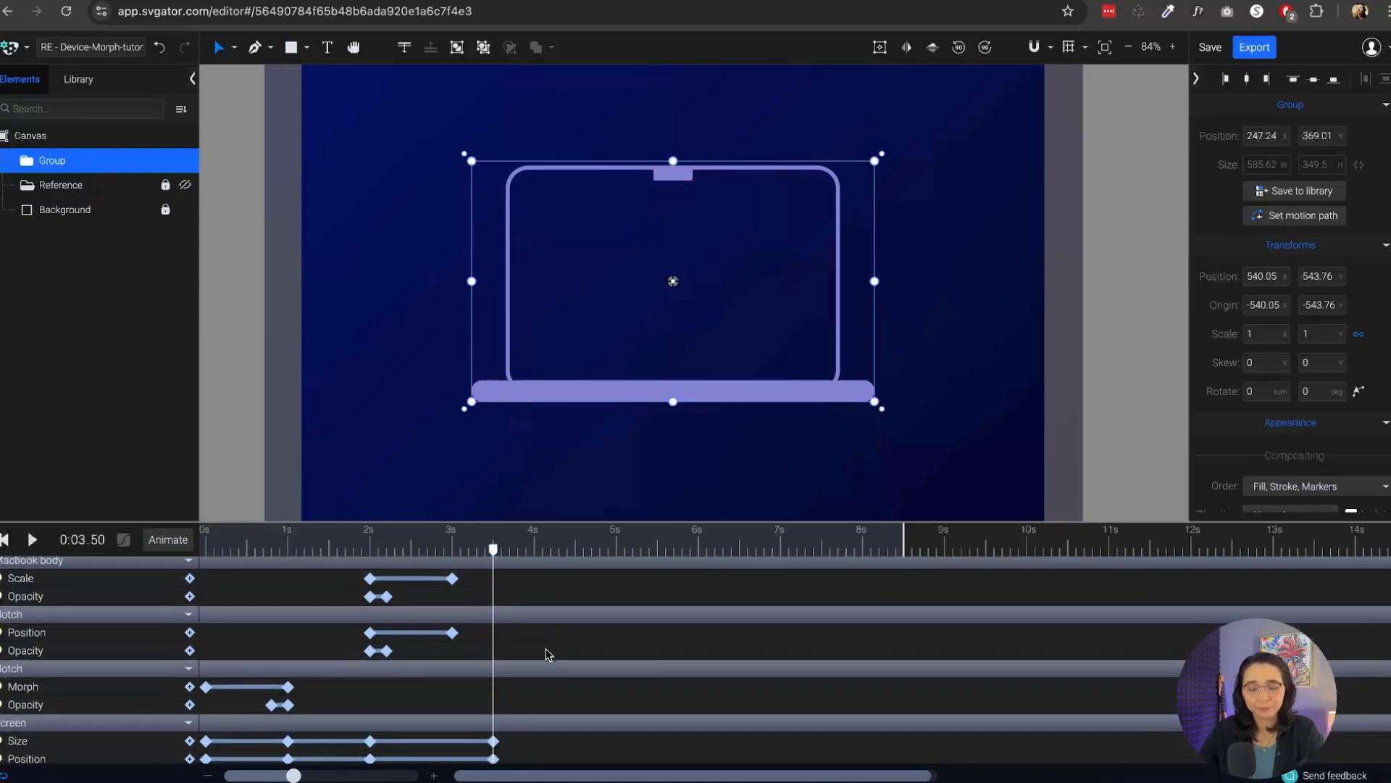
pyautogui.scroll(2, 546, 650)
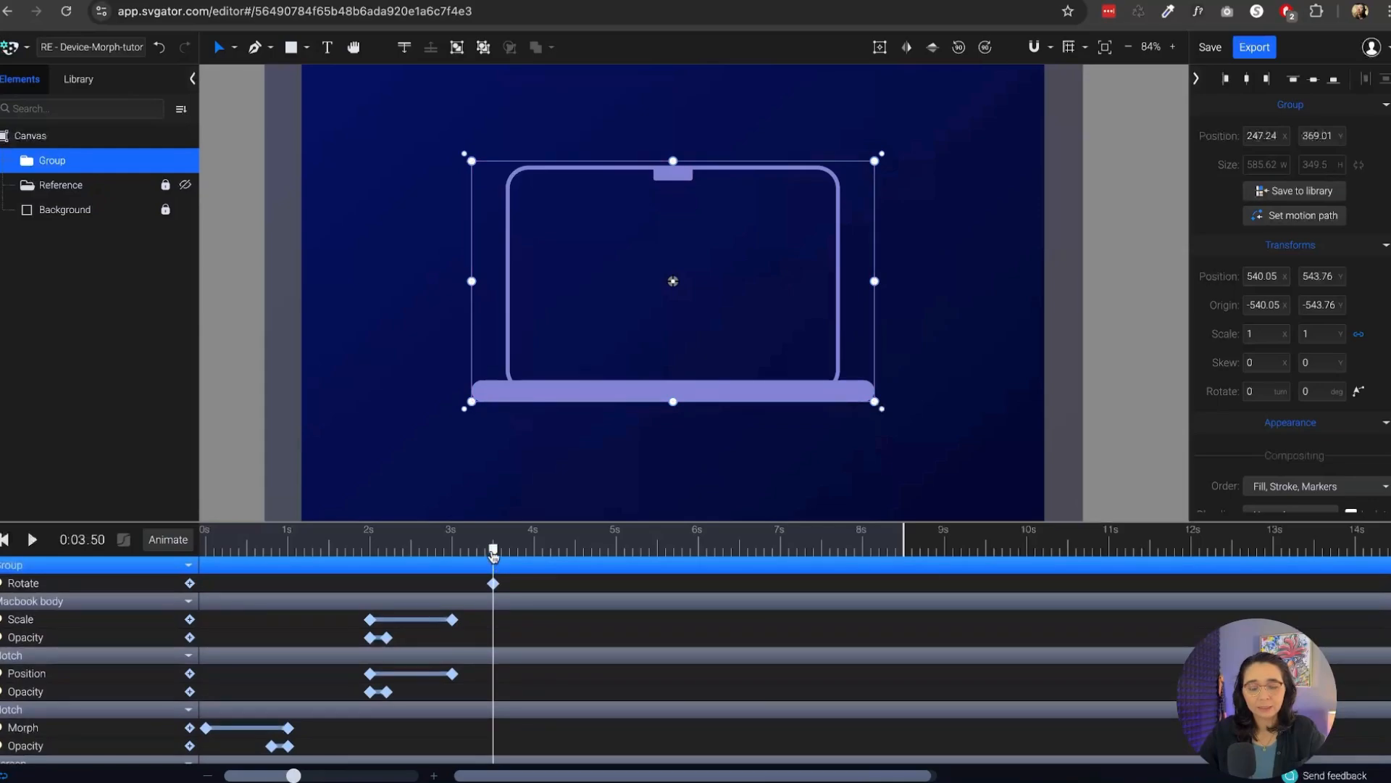
# Add a second Rotate keyframe to the group at 4.5 s and set its rotation to 1 turn
pyautogui.moveTo(498, 555); pyautogui.dragTo(577, 555)
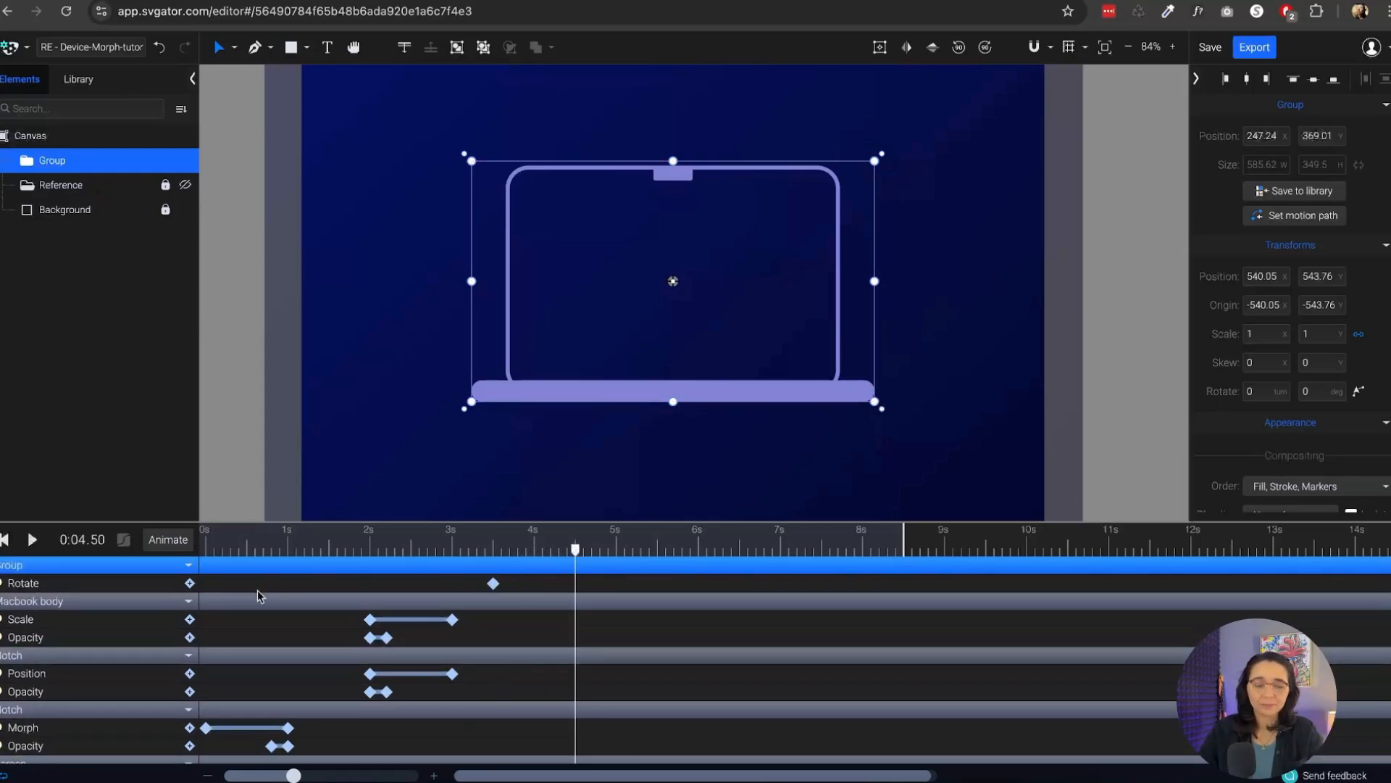
pyautogui.click(189, 583)
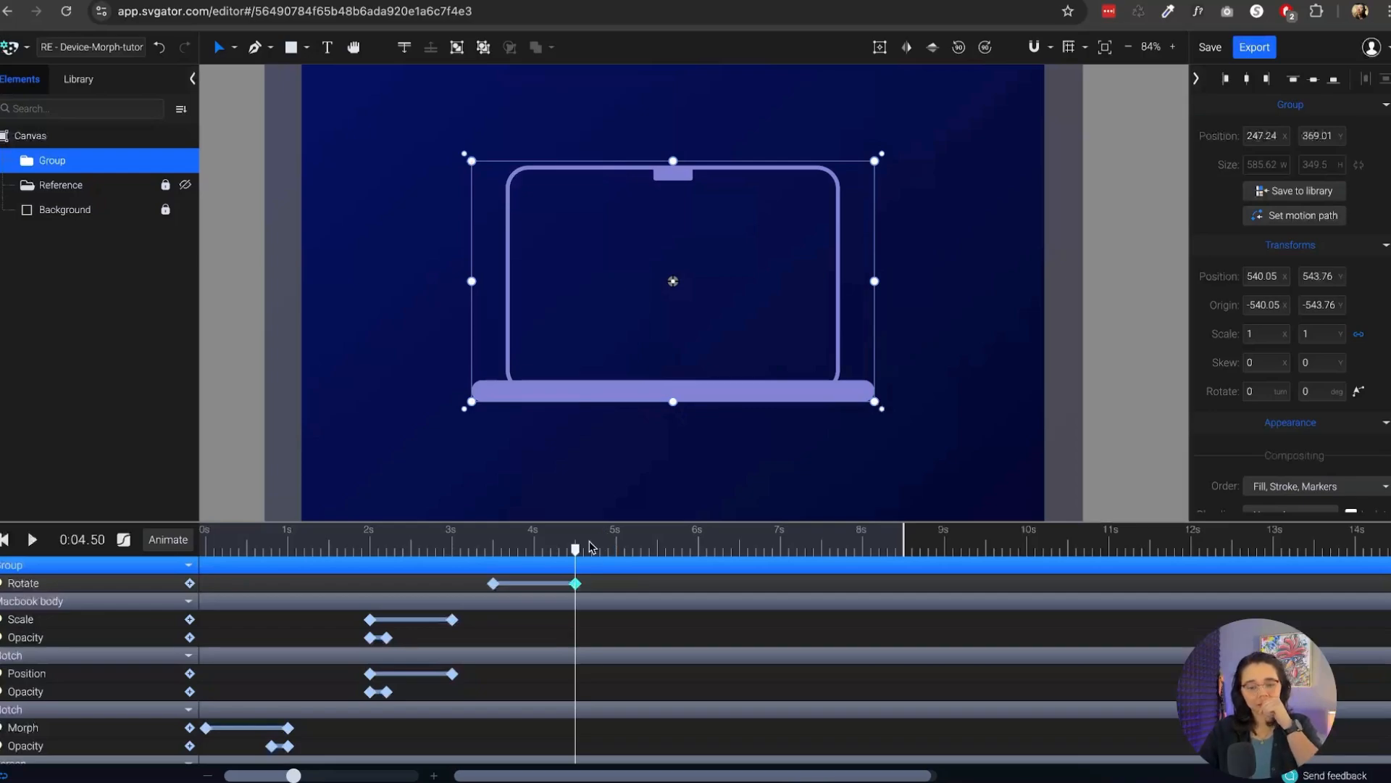
pyautogui.click(1259, 391)
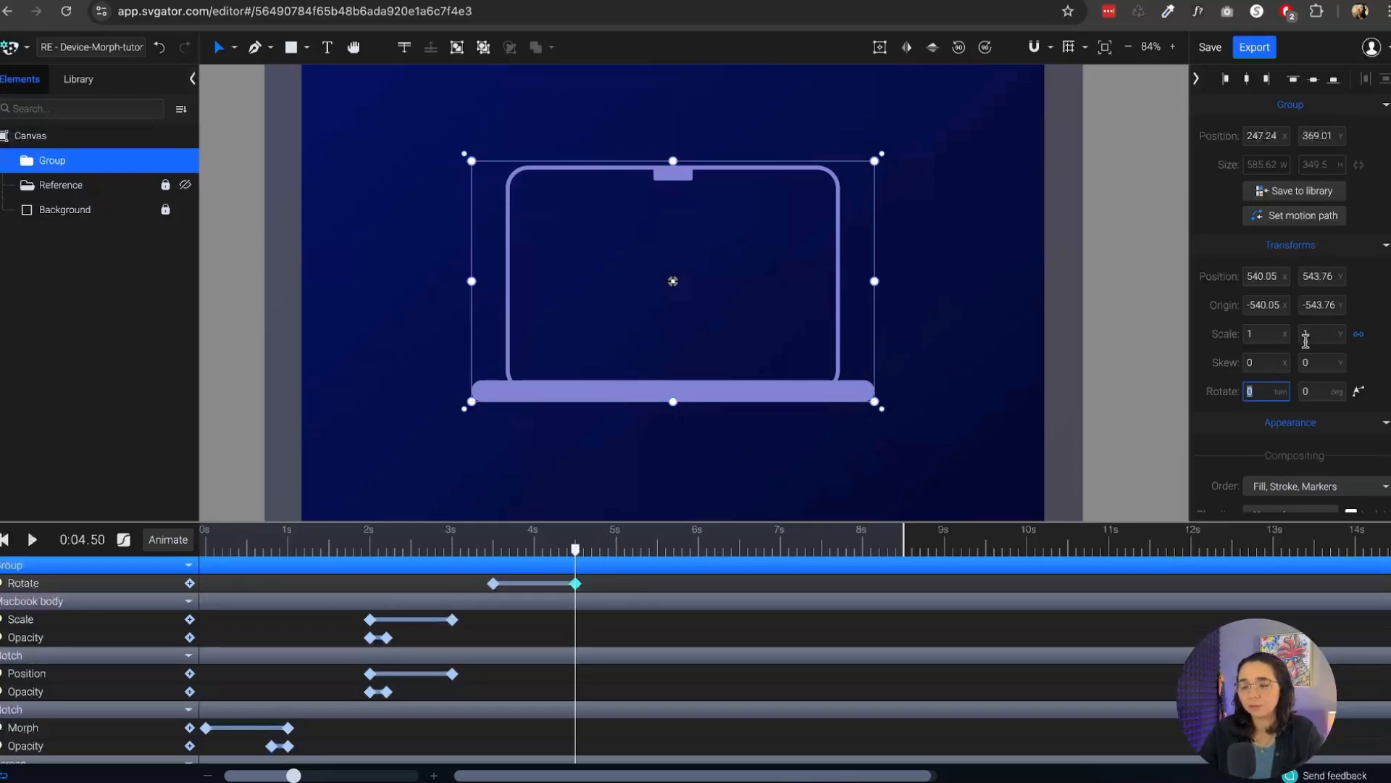
pyautogui.write('1')
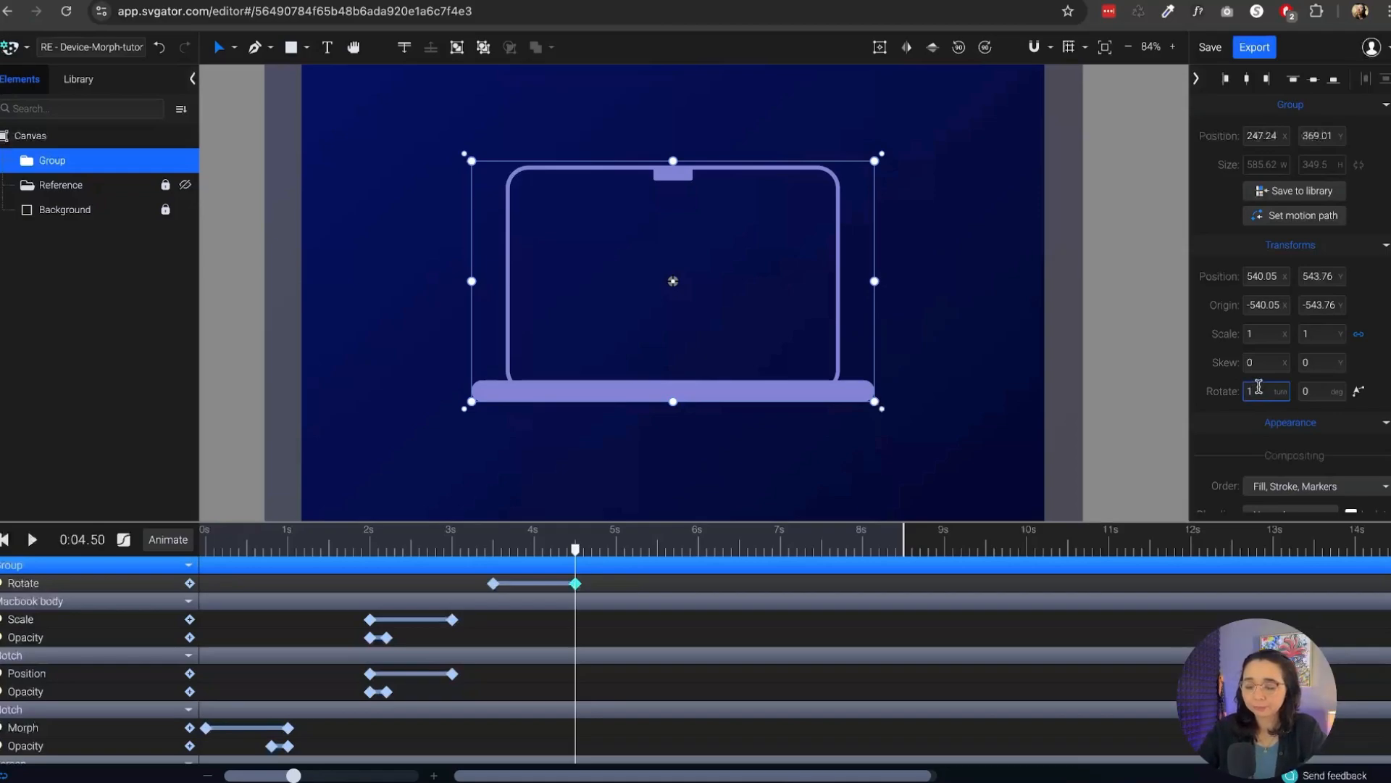
pyautogui.press('Return')
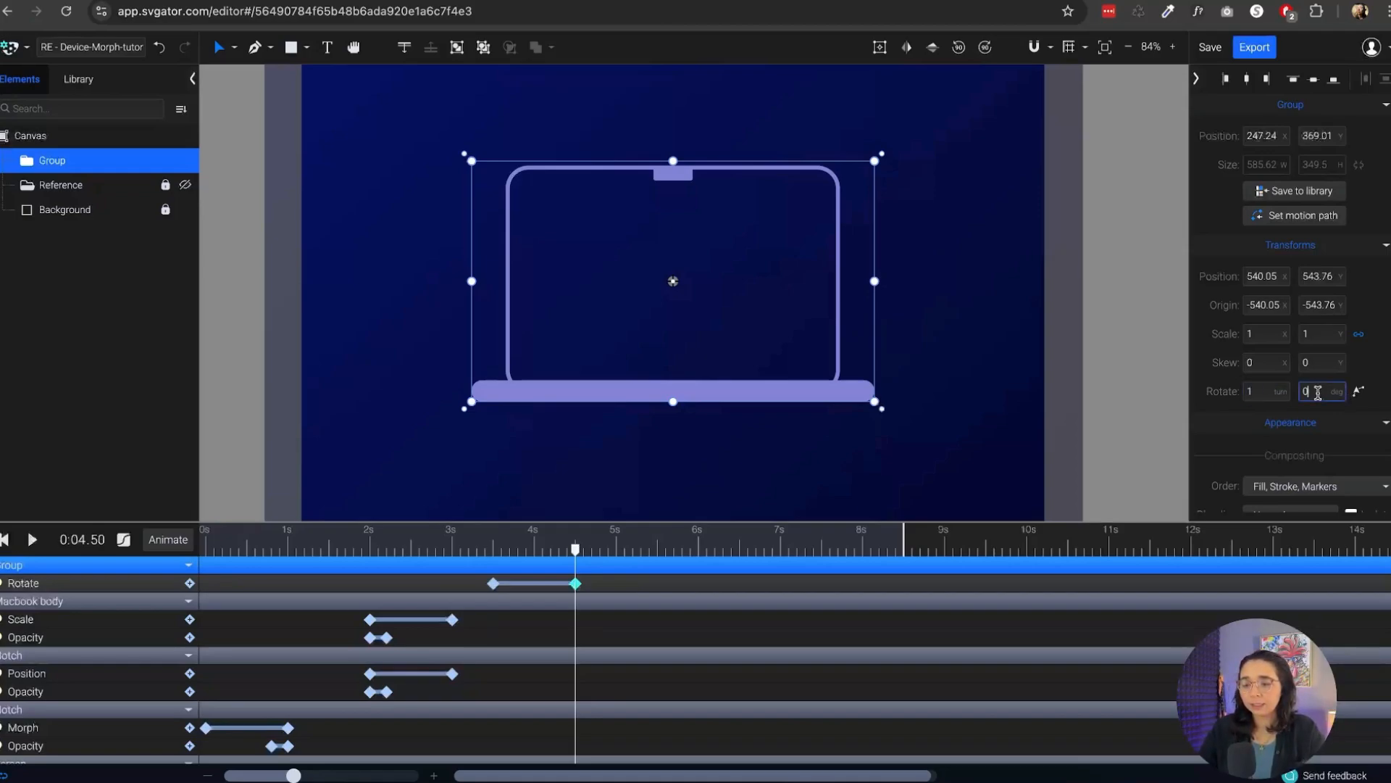
# Play the group's full-turn rotation from 3.5 s twice to review it
pyautogui.click(494, 552)
pyautogui.press('space')
pyautogui.press('space')
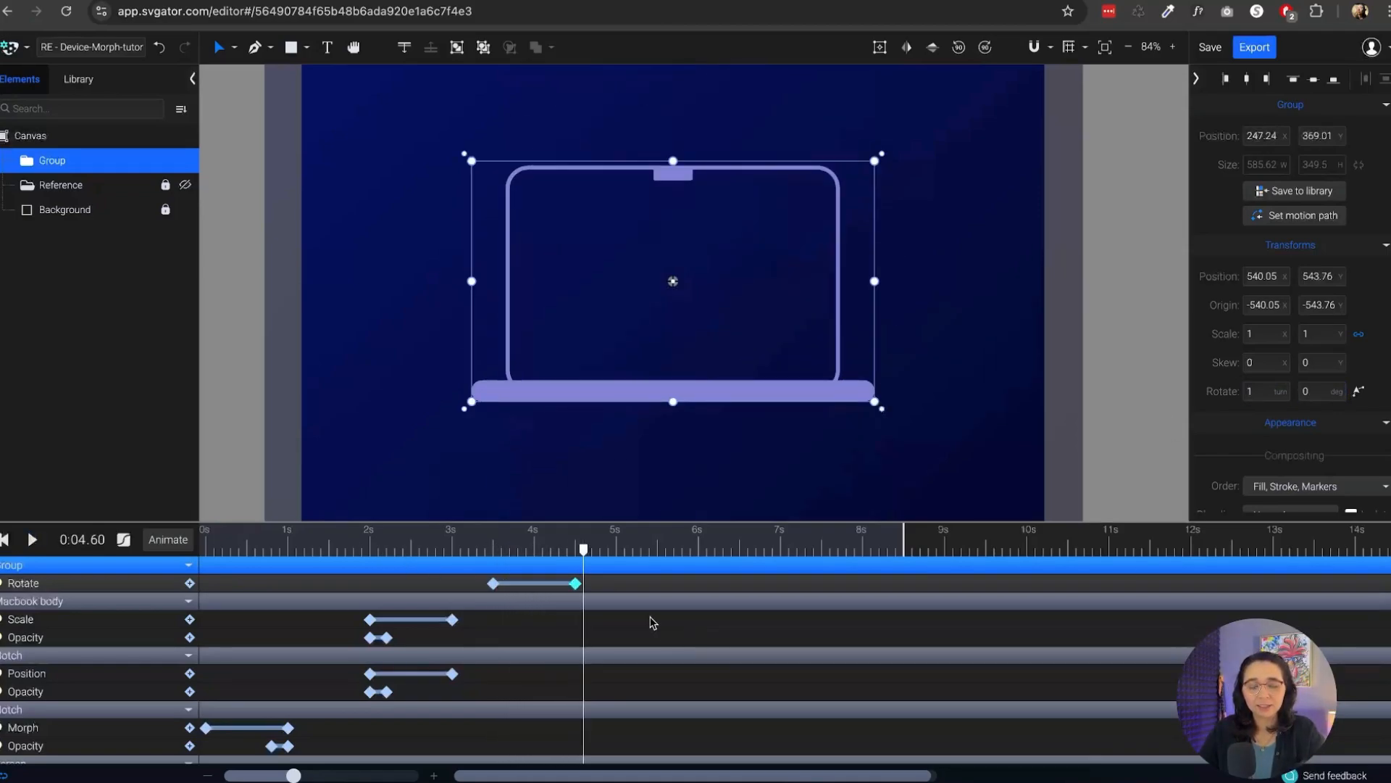
pyautogui.moveTo(581, 550); pyautogui.dragTo(495, 556)
pyautogui.press('space')
pyautogui.press('space')
# Apply an easing to both of the group's Rotate keyframes that winds backward before the turn and overshoots after it
pyautogui.moveTo(603, 577); pyautogui.dragTo(470, 555)
pyautogui.click(124, 540)
pyautogui.scroll(-5, 217, 493)
pyautogui.click(217, 510)
# Play the eased group rotation and scrub back to 3.7 s to examine the laptop's tilt
pyautogui.press('space')
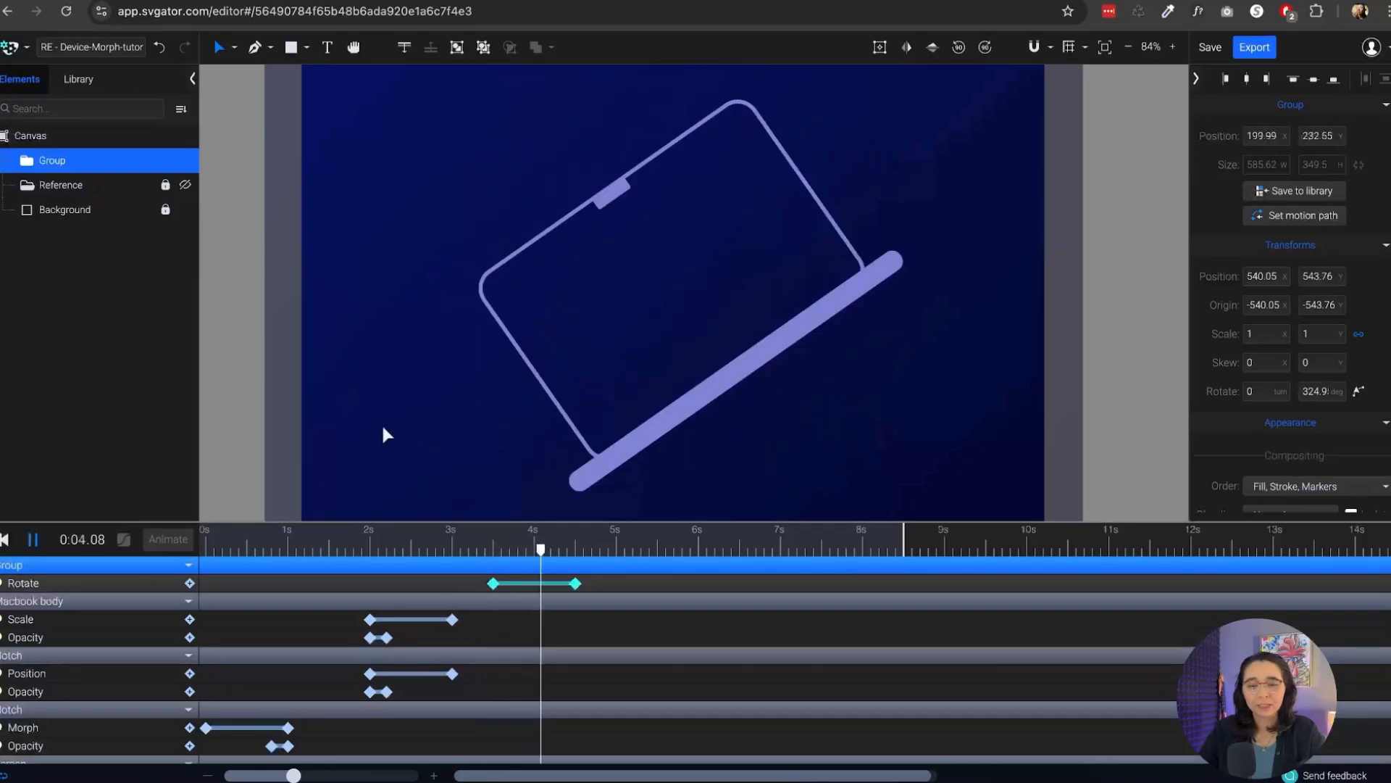
pyautogui.press('space')
pyautogui.moveTo(572, 556); pyautogui.dragTo(516, 569)
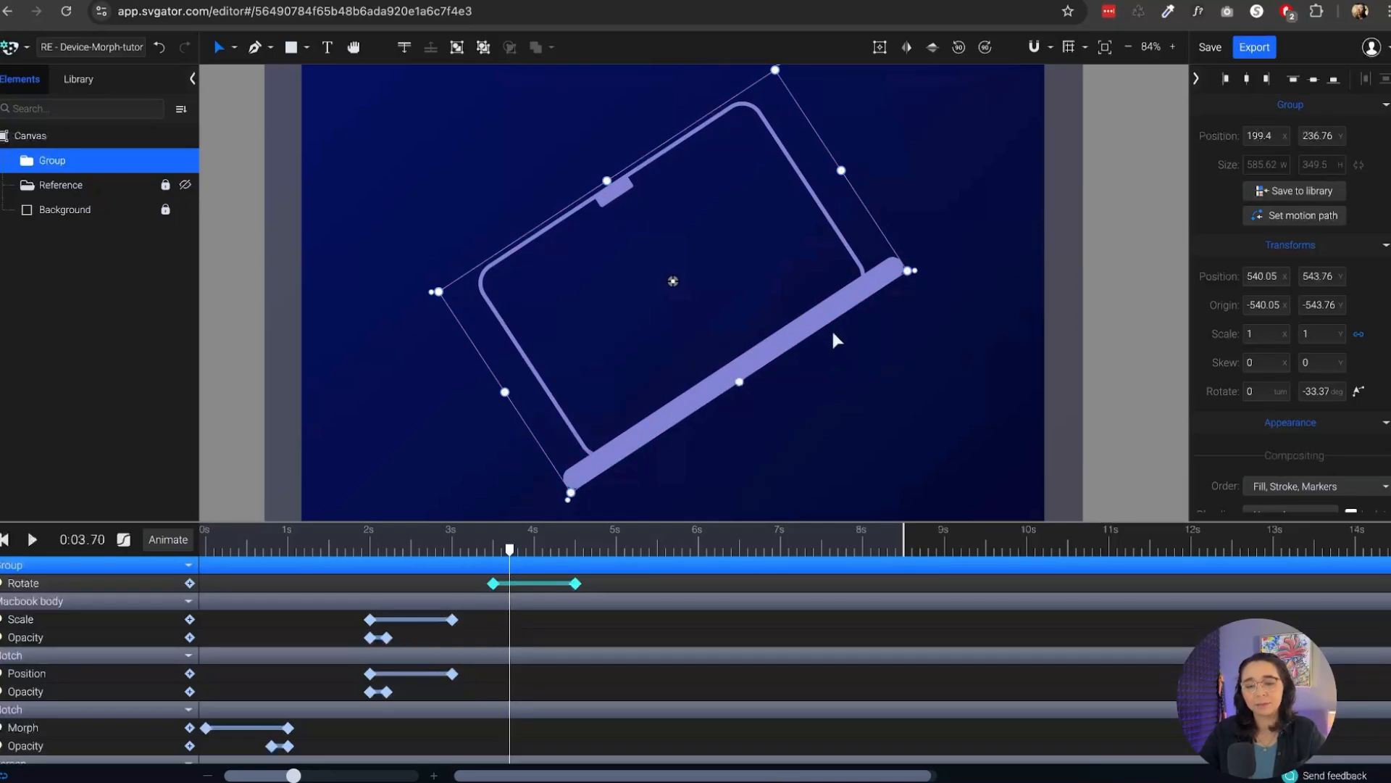
# Copy the Macbook body's Scale keyframe from 3 s and paste it at 3.6 s
pyautogui.click(453, 622)
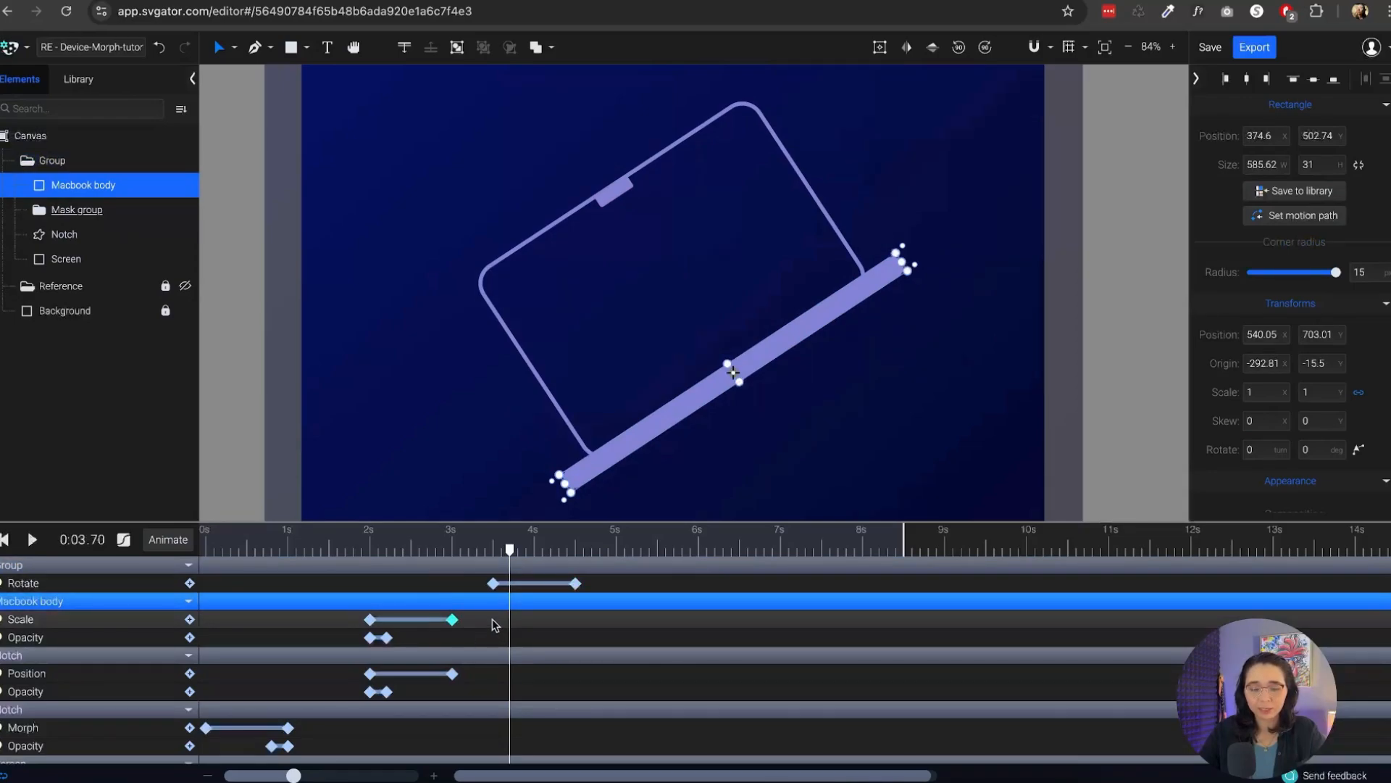
pyautogui.moveTo(512, 552); pyautogui.dragTo(506, 555)
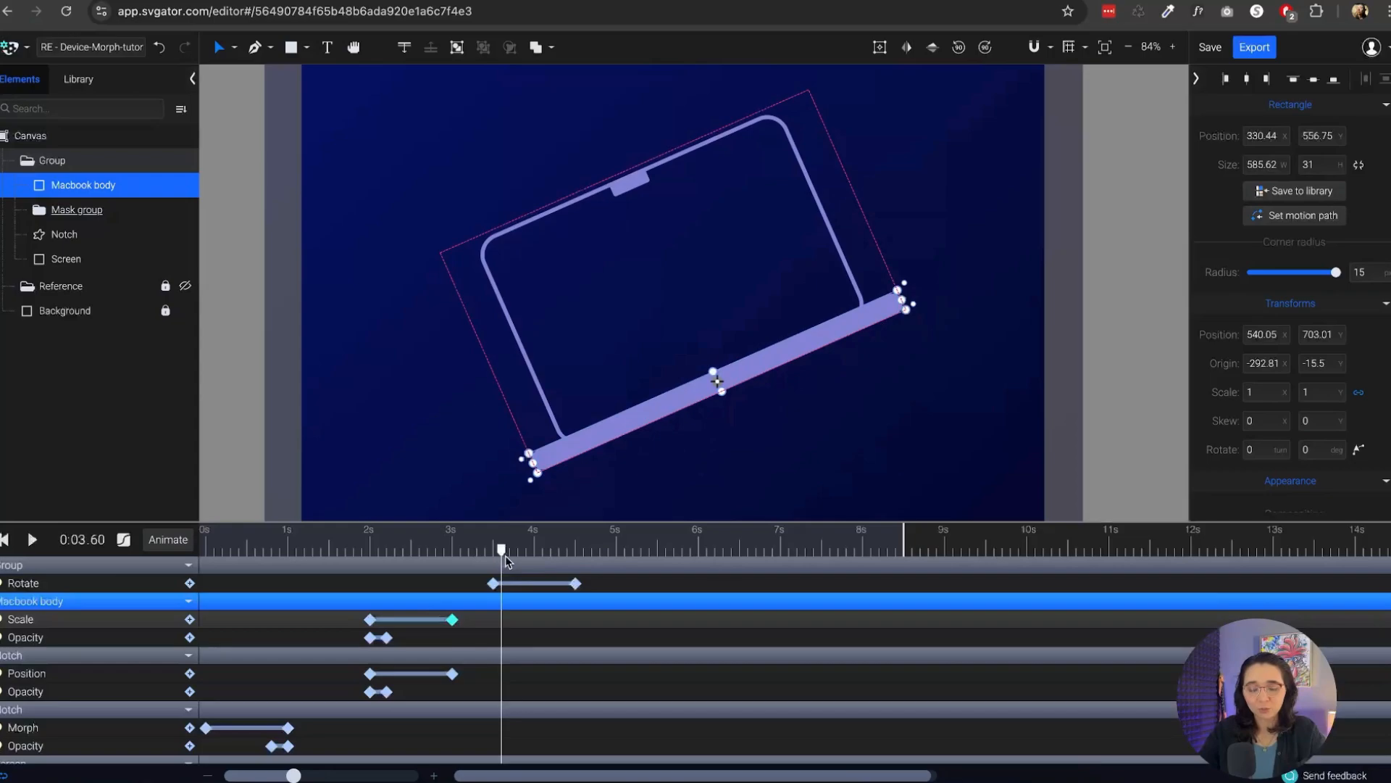
pyautogui.hotkey('ctrl', 'v')
# Copy the Macbook body's Opacity keyframe from 2.2 s to 3.6 s, and undo the paste
pyautogui.click(387, 638)
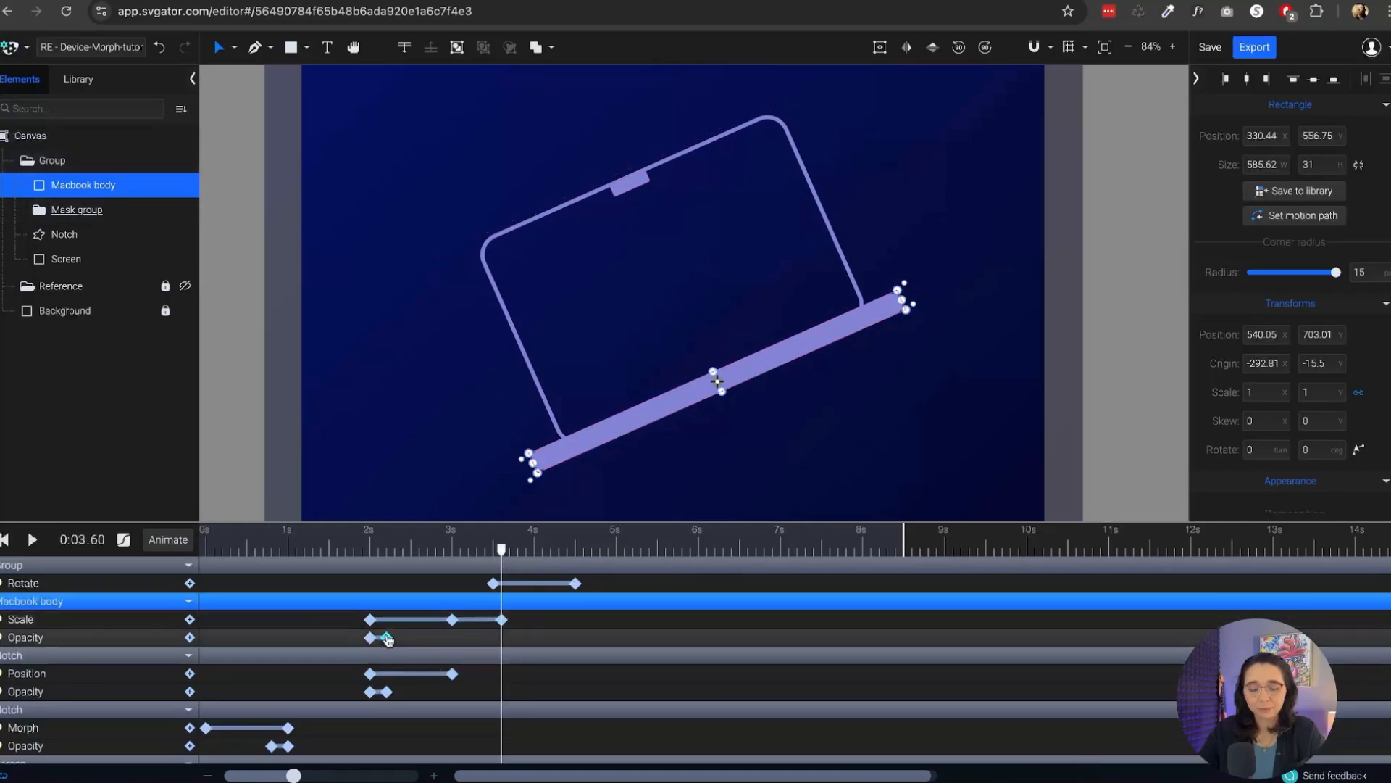
pyautogui.hotkey('ctrl', 'c')
pyautogui.hotkey('ctrl', 'v')
pyautogui.click(449, 694)
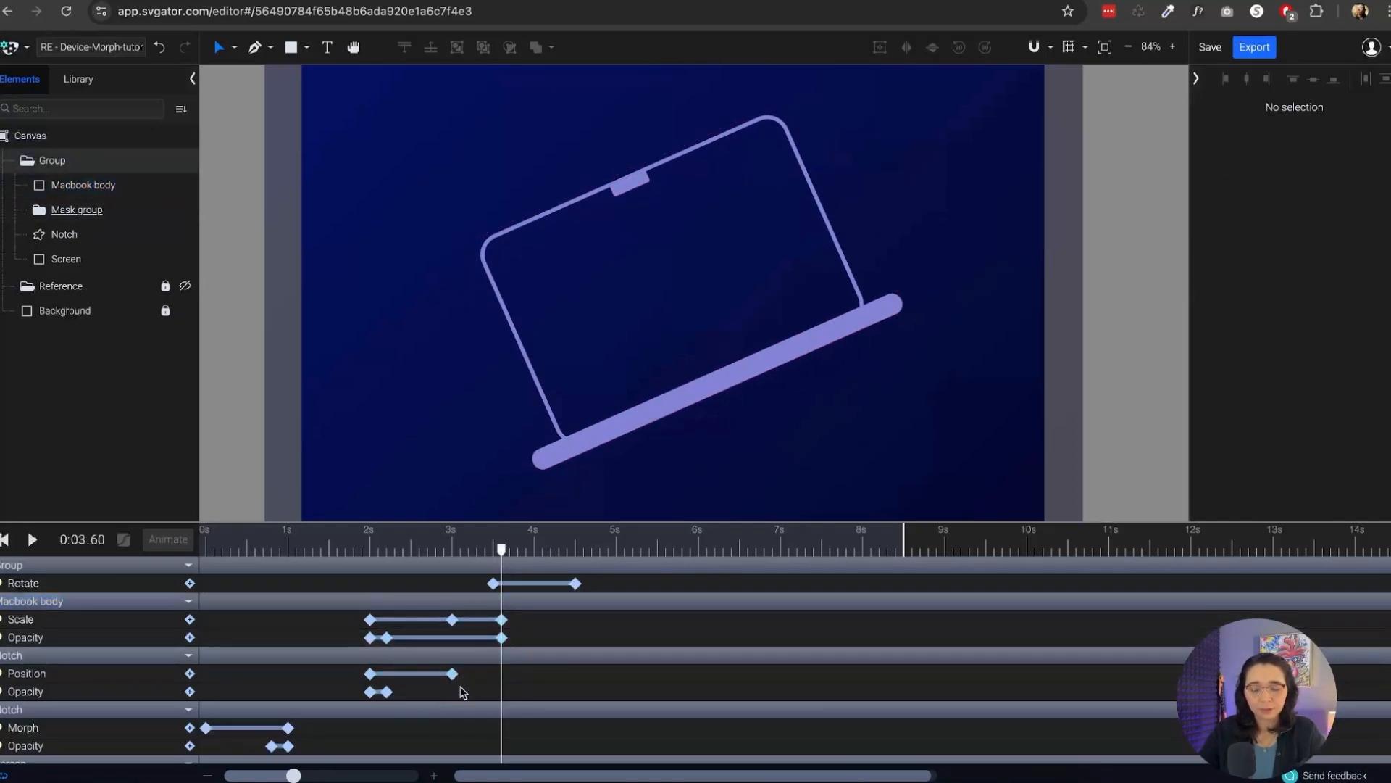
pyautogui.hotkey('ctrl', 'z')
# Copy the masked notch's Position keyframe from 3 s and its Opacity keyframe from 2.2 s, pasting both at 3.6 s
pyautogui.click(452, 674)
pyautogui.hotkey('ctrl', 'c')
pyautogui.hotkey('ctrl', 'v')
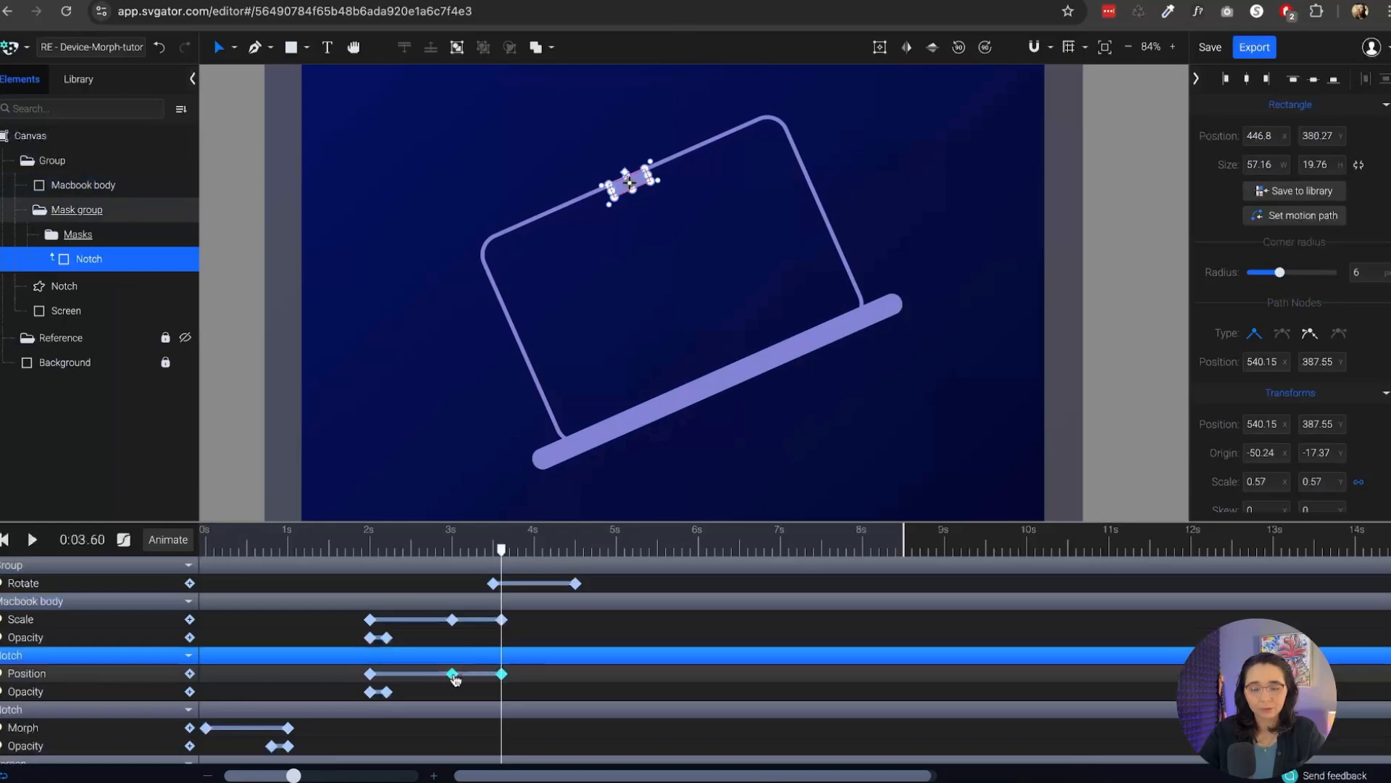
pyautogui.click(387, 692)
pyautogui.hotkey('ctrl', 'c')
pyautogui.hotkey('ctrl', 'v')
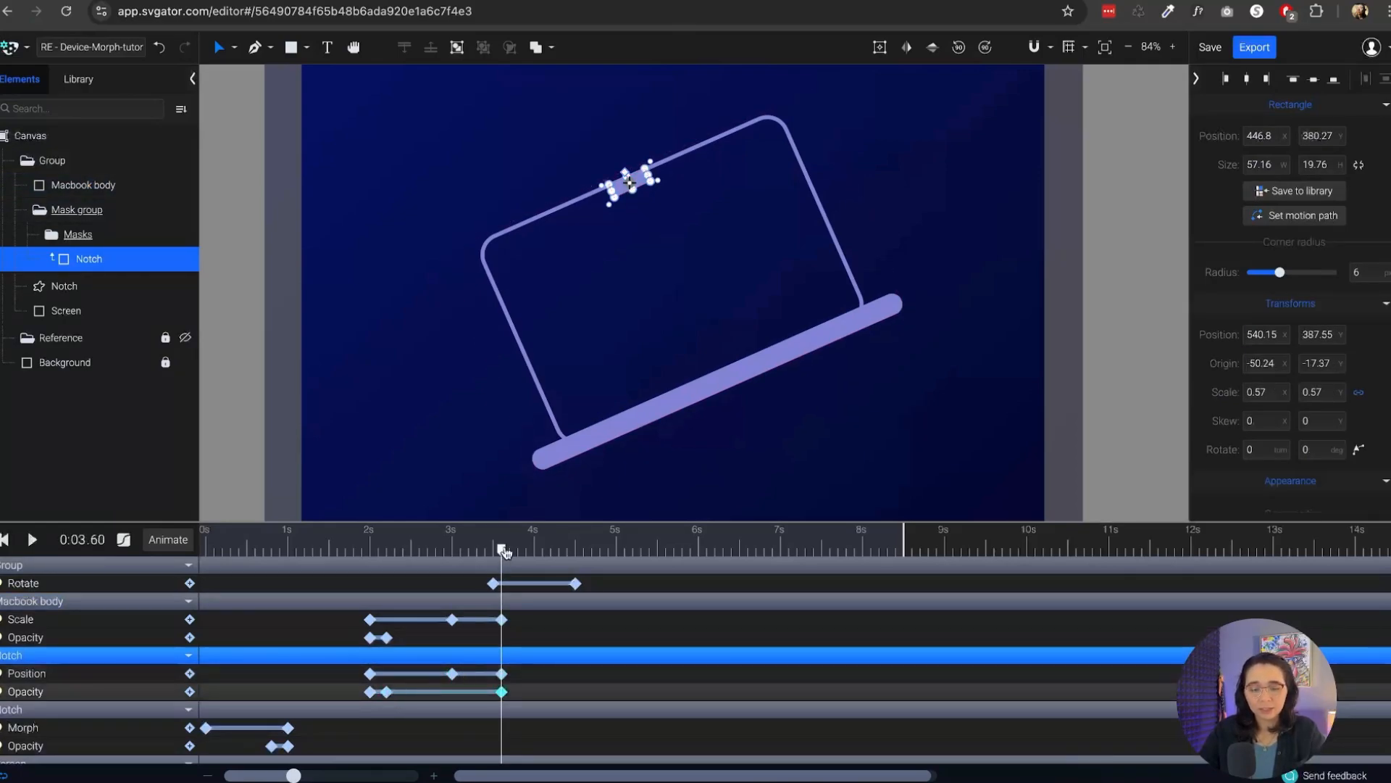
# Copy the Macbook body's Scale and Opacity keyframes from 2 s and paste them at 3.7 s
pyautogui.moveTo(505, 552); pyautogui.dragTo(513, 554)
pyautogui.click(370, 620)
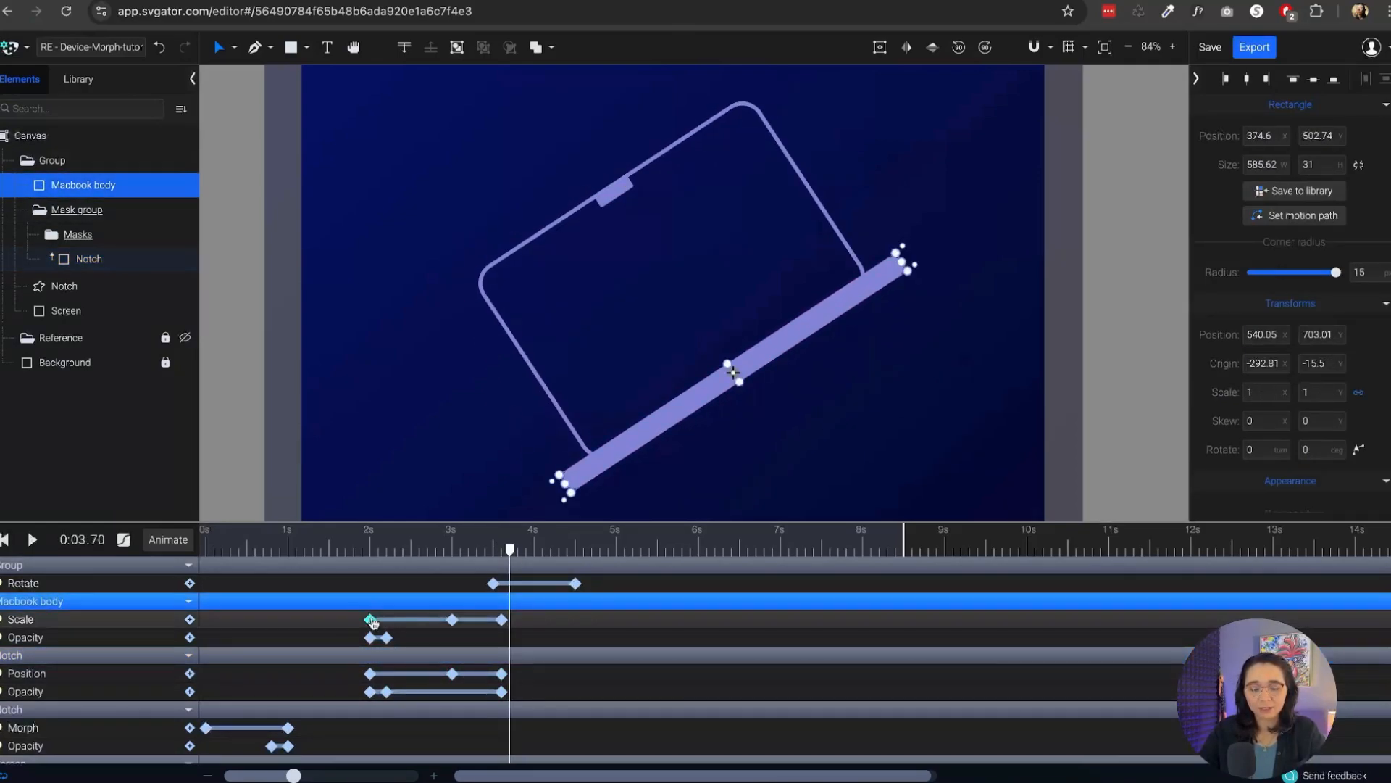
pyautogui.hotkey('ctrl', 'c')
pyautogui.hotkey('ctrl', 'v')
pyautogui.click(370, 638)
pyautogui.hotkey('ctrl', 'c')
pyautogui.hotkey('ctrl', 'v')
# Copy the masked notch's Position and Opacity keyframes from 2 s to 3.7 s, and play the animation to check the transition
pyautogui.click(370, 675)
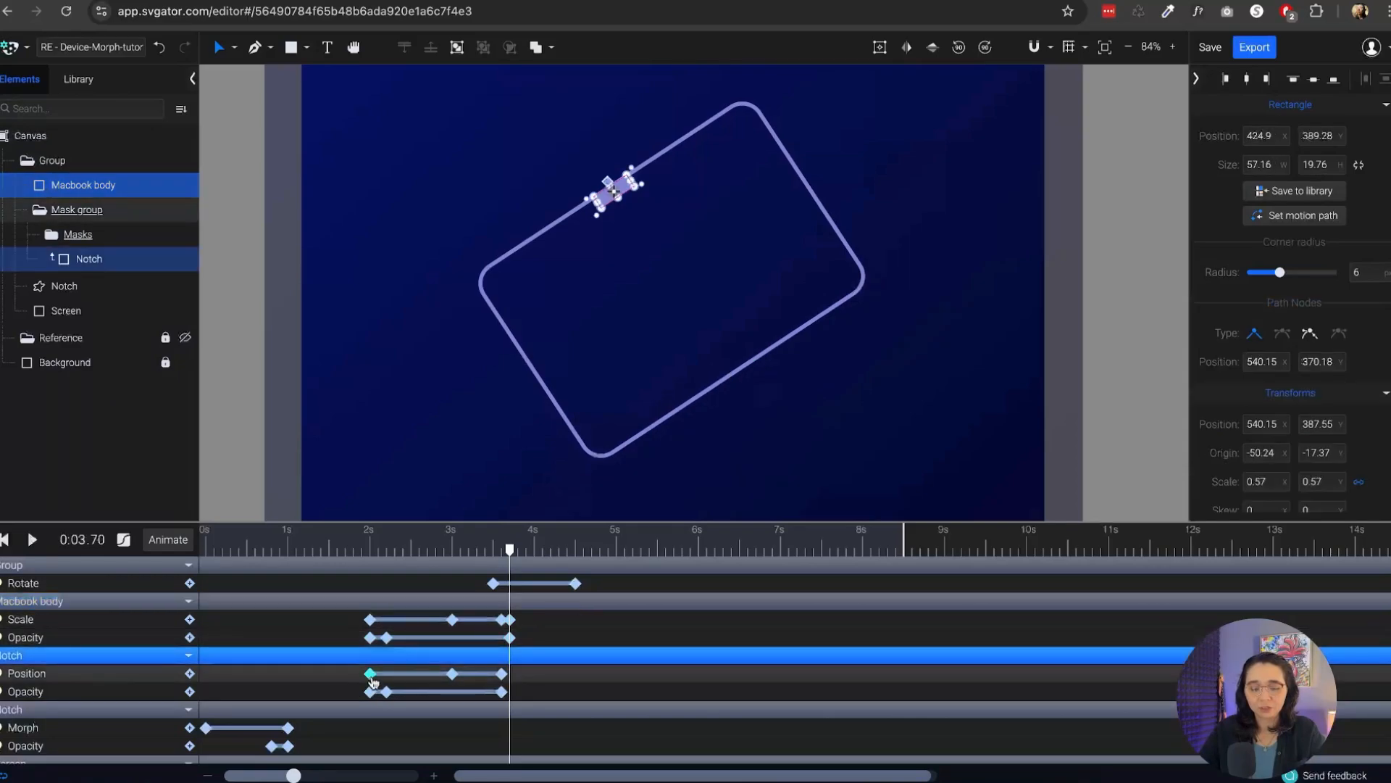
pyautogui.hotkey('ctrl', 'c')
pyautogui.hotkey('ctrl', 'v')
pyautogui.click(369, 693)
pyautogui.hotkey('ctrl', 'c')
pyautogui.hotkey('ctrl', 'v')
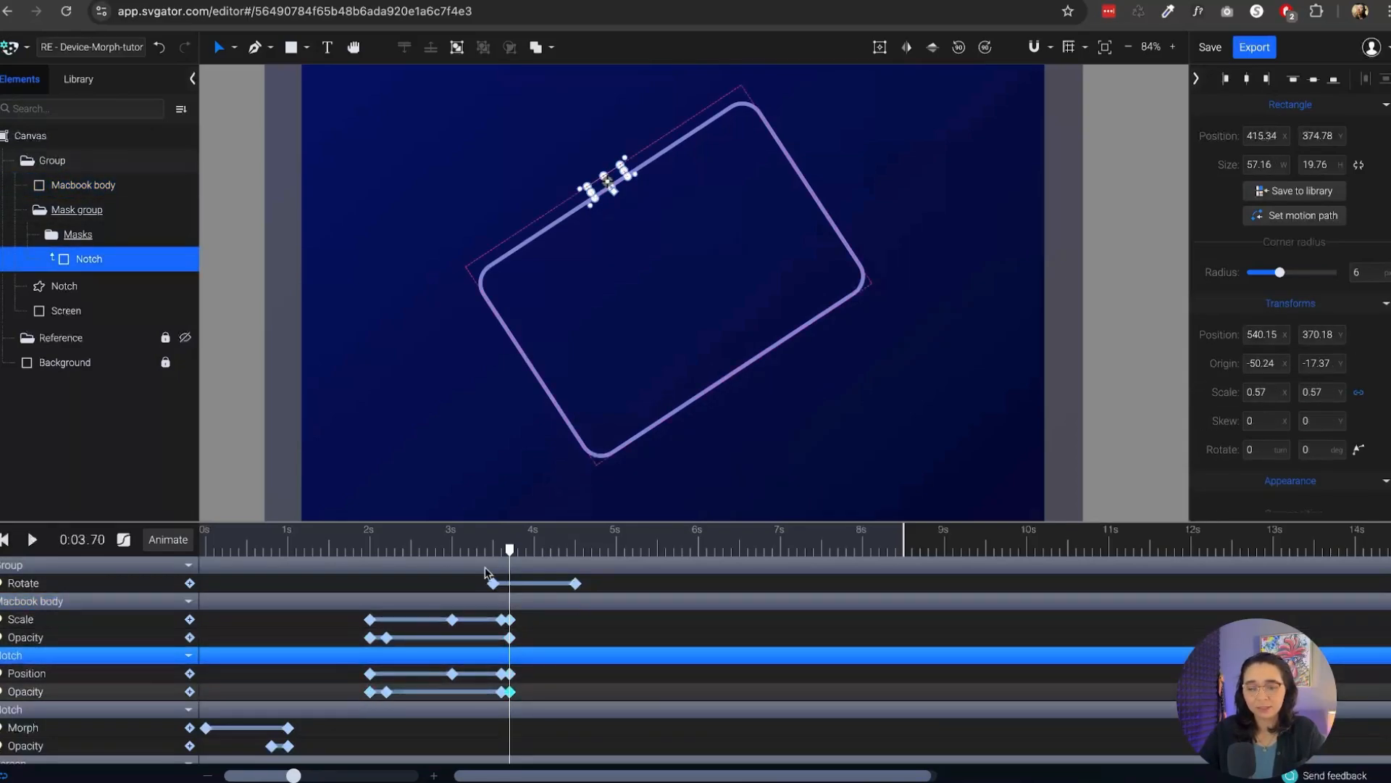
pyautogui.press('space')
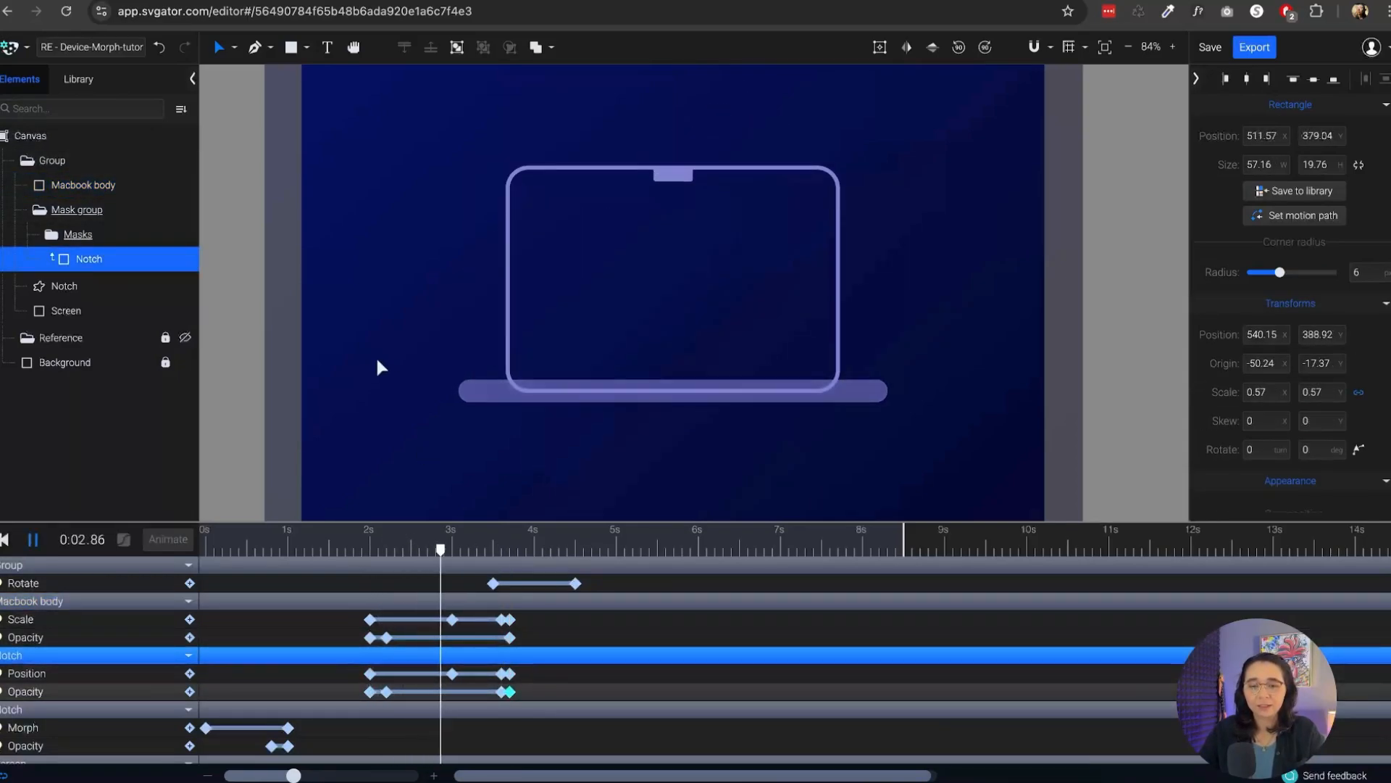
pyautogui.press('space')
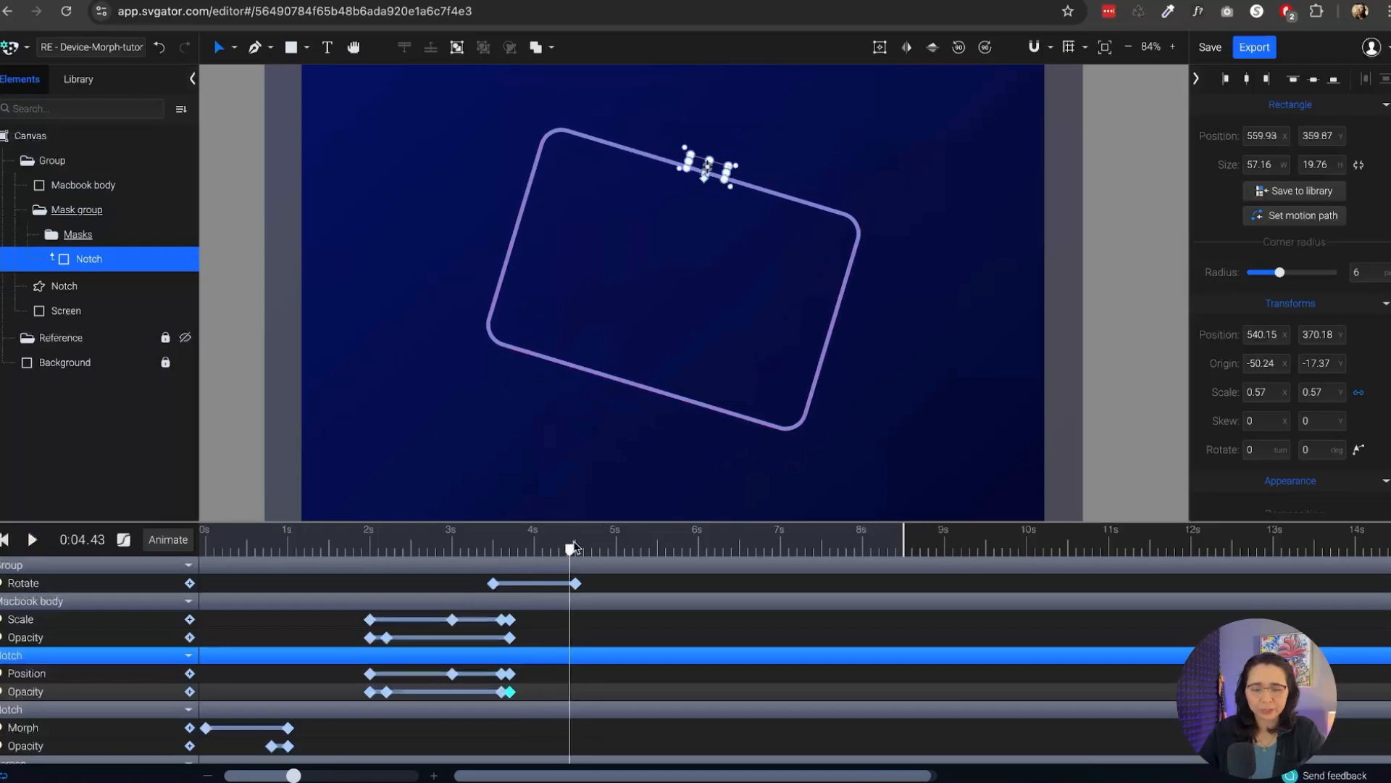
# Play the animation from about 2 s to check how the laptop's base and notch appear and disappear
pyautogui.moveTo(571, 550); pyautogui.dragTo(368, 591)
pyautogui.press('space')
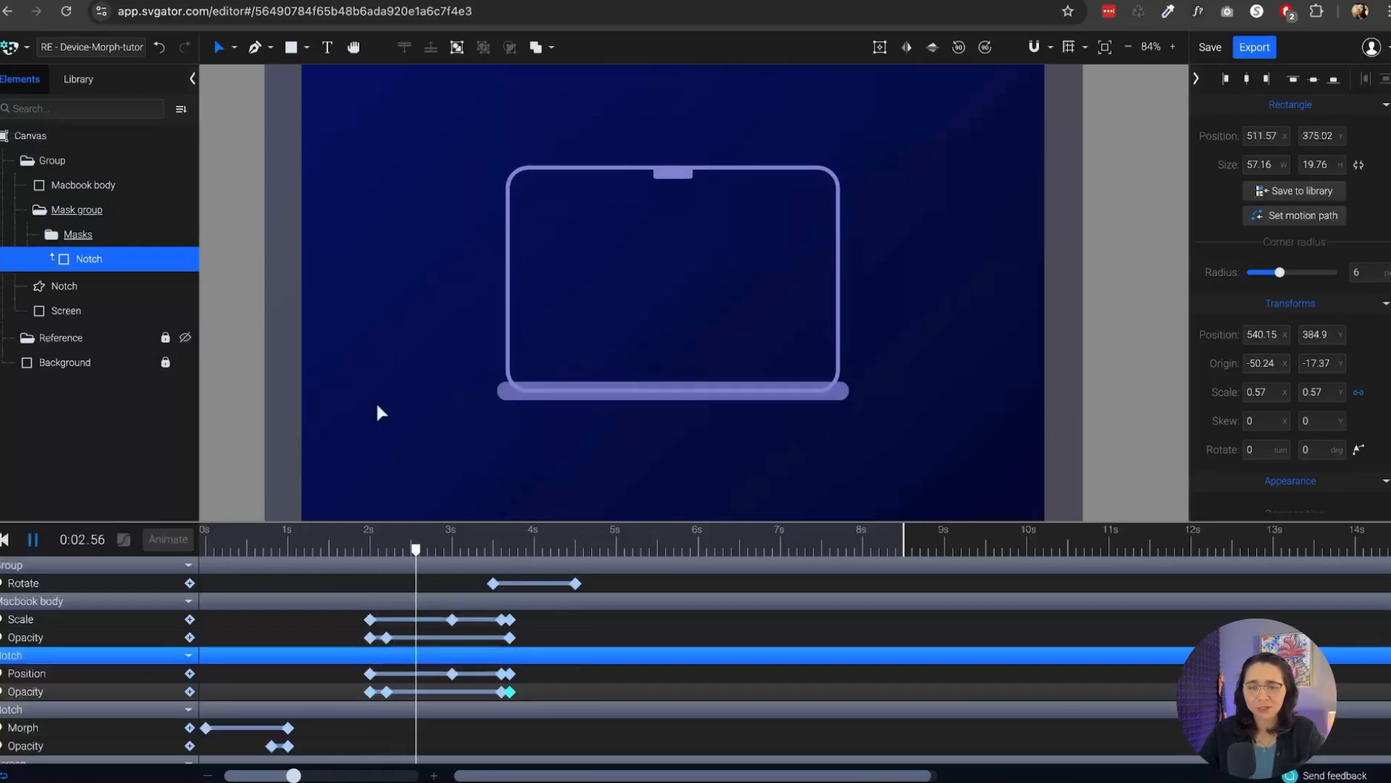
pyautogui.press('space')
# Copy the Macbook body's Opacity keyframe from 2.2 s and paste it at 3.6 s
pyautogui.moveTo(506, 552); pyautogui.dragTo(388, 638)
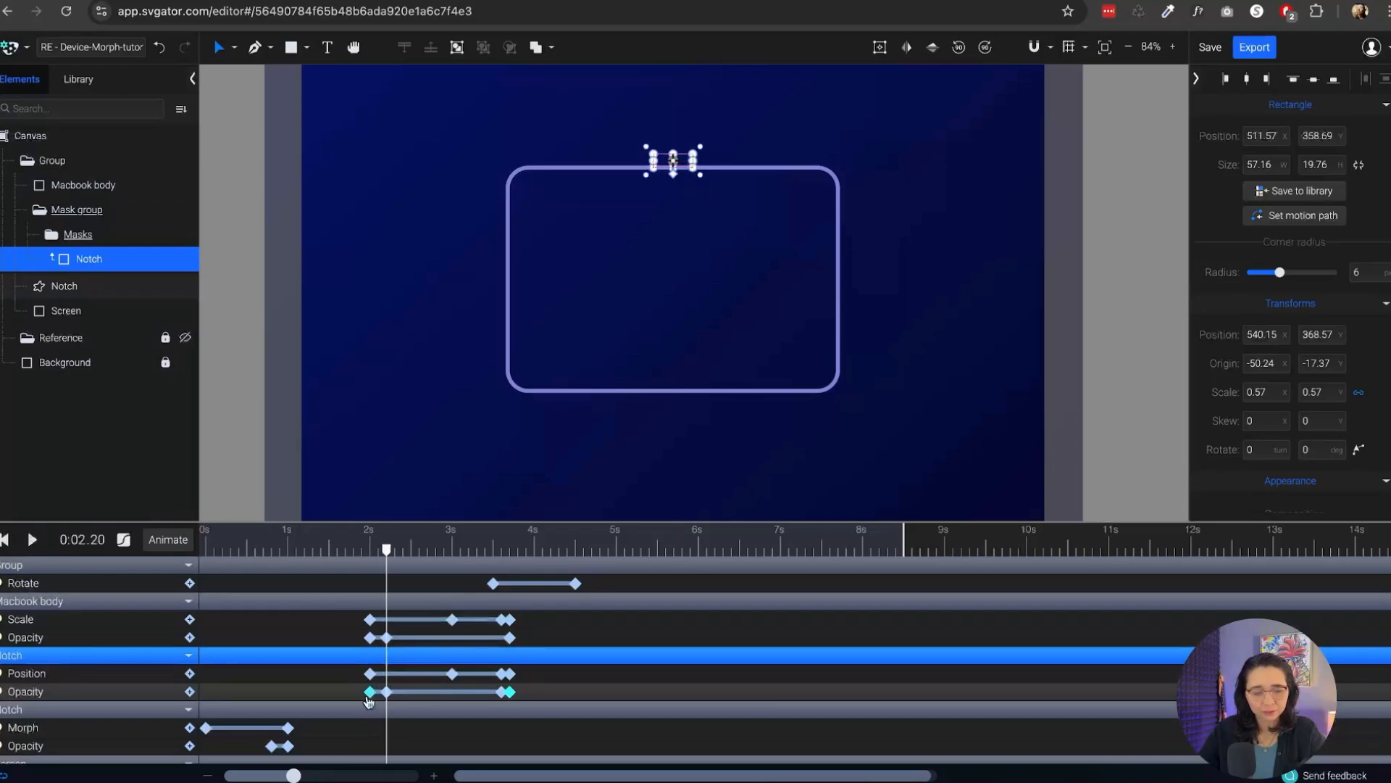
pyautogui.click(388, 639)
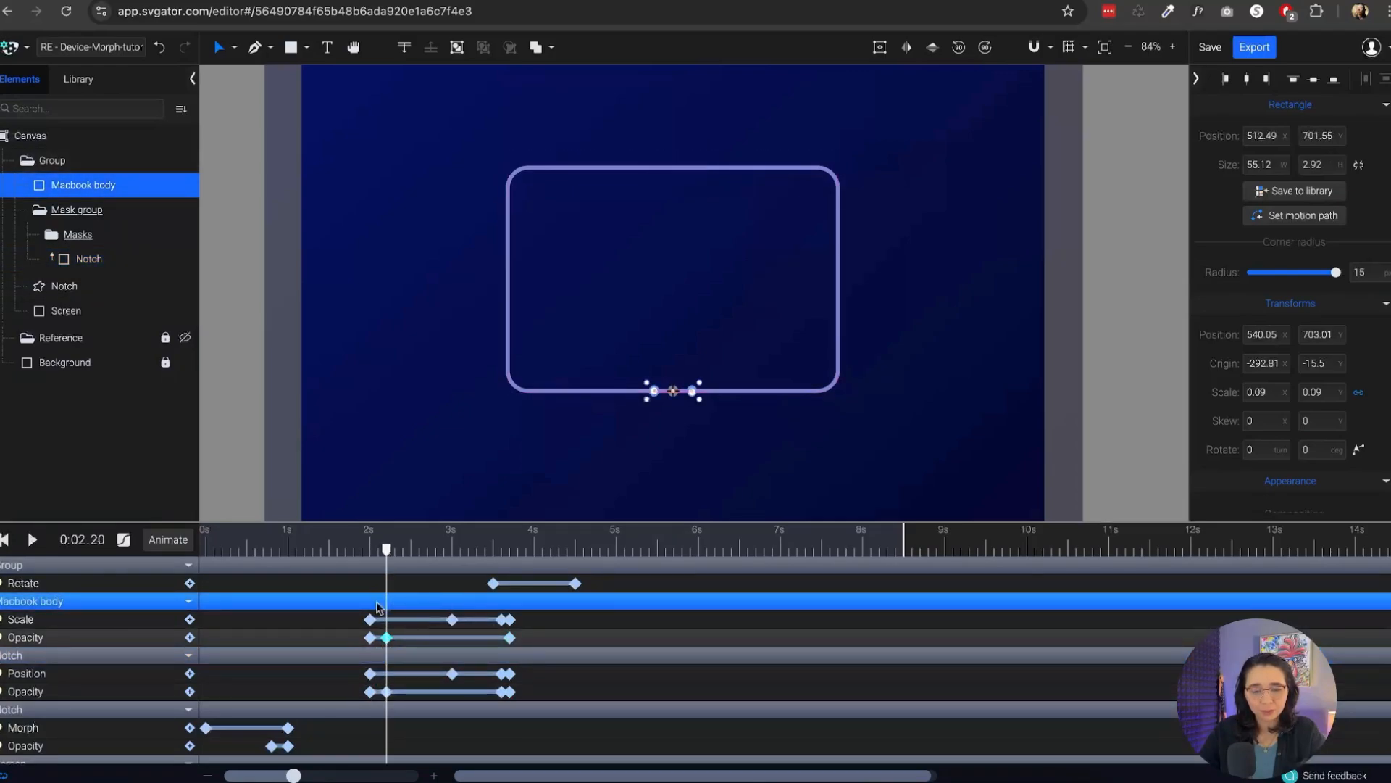
pyautogui.moveTo(387, 550); pyautogui.dragTo(373, 582)
pyautogui.hotkey('ctrl', 'v')
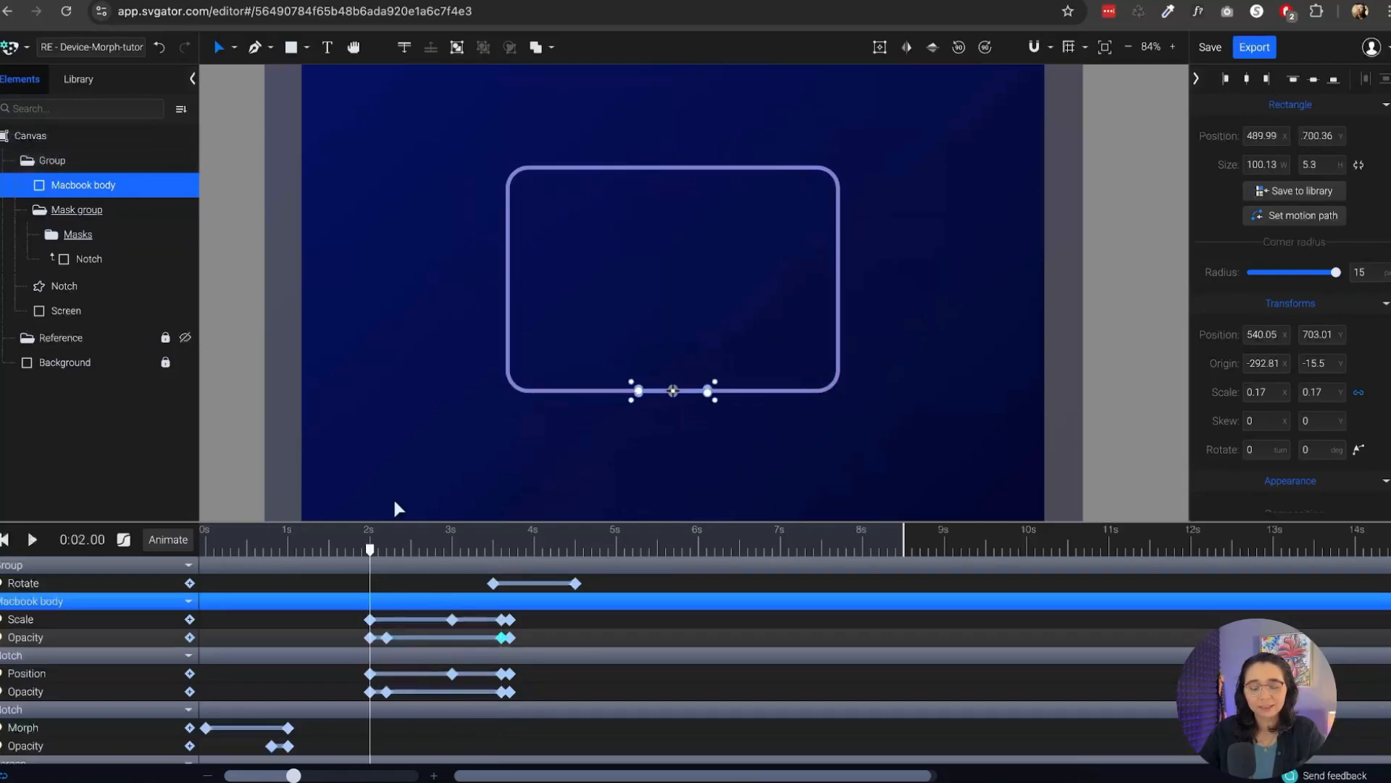
# Replay the animation from 2 s through the group's rotation to review the base and notch disappearing during the spin
pyautogui.press('space')
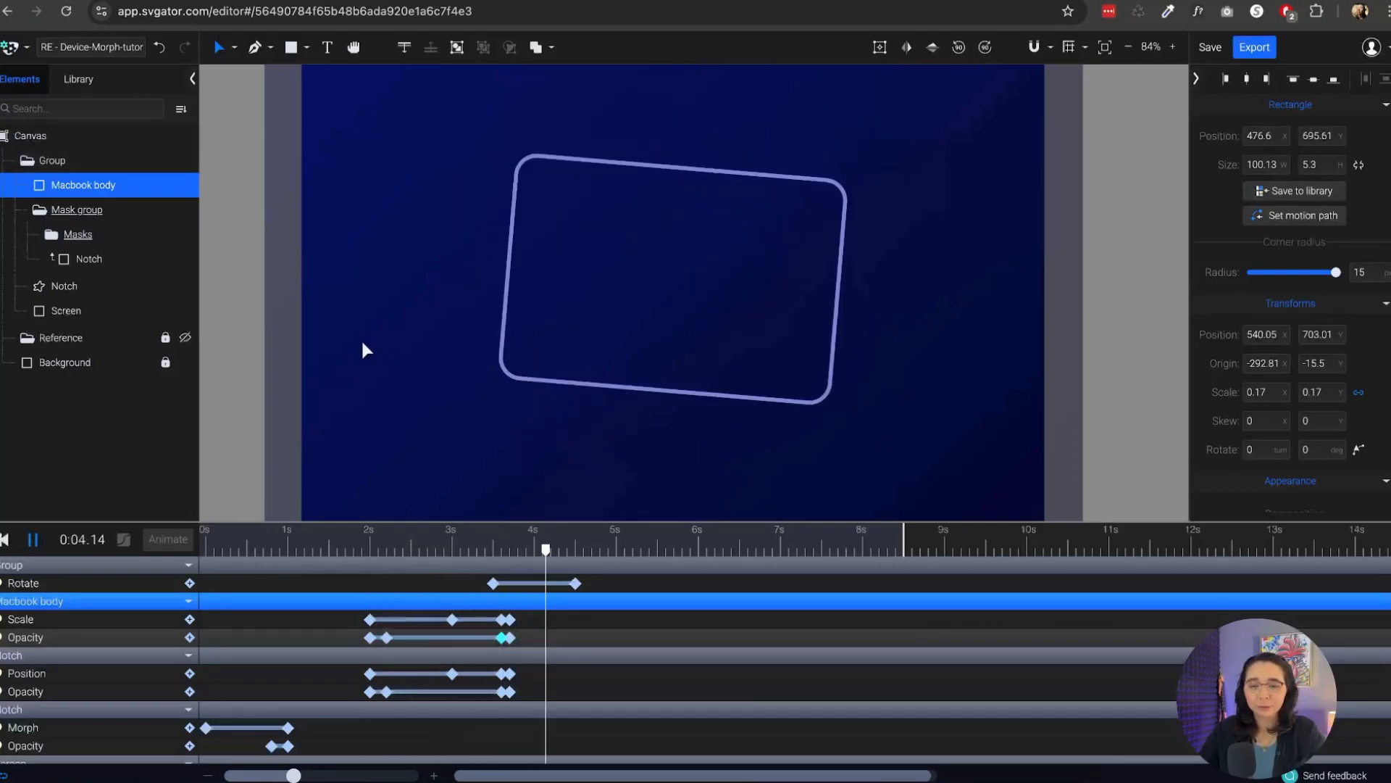
pyautogui.press('space')
pyautogui.moveTo(567, 554); pyautogui.dragTo(372, 616)
pyautogui.press('space')
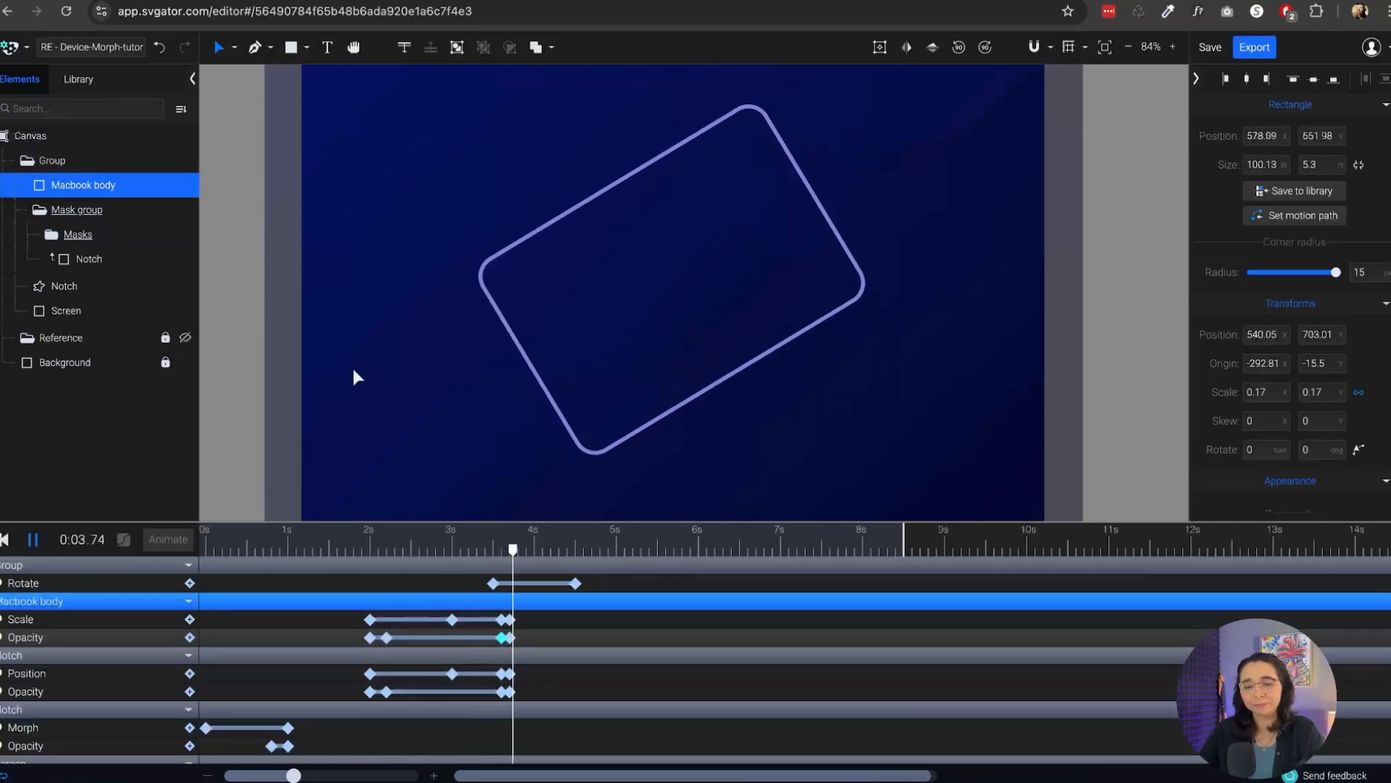
pyautogui.press('space')
# Move the playhead to 4.5 s at the end of the group's rotation and clear the selection
pyautogui.moveTo(567, 554); pyautogui.dragTo(575, 554)
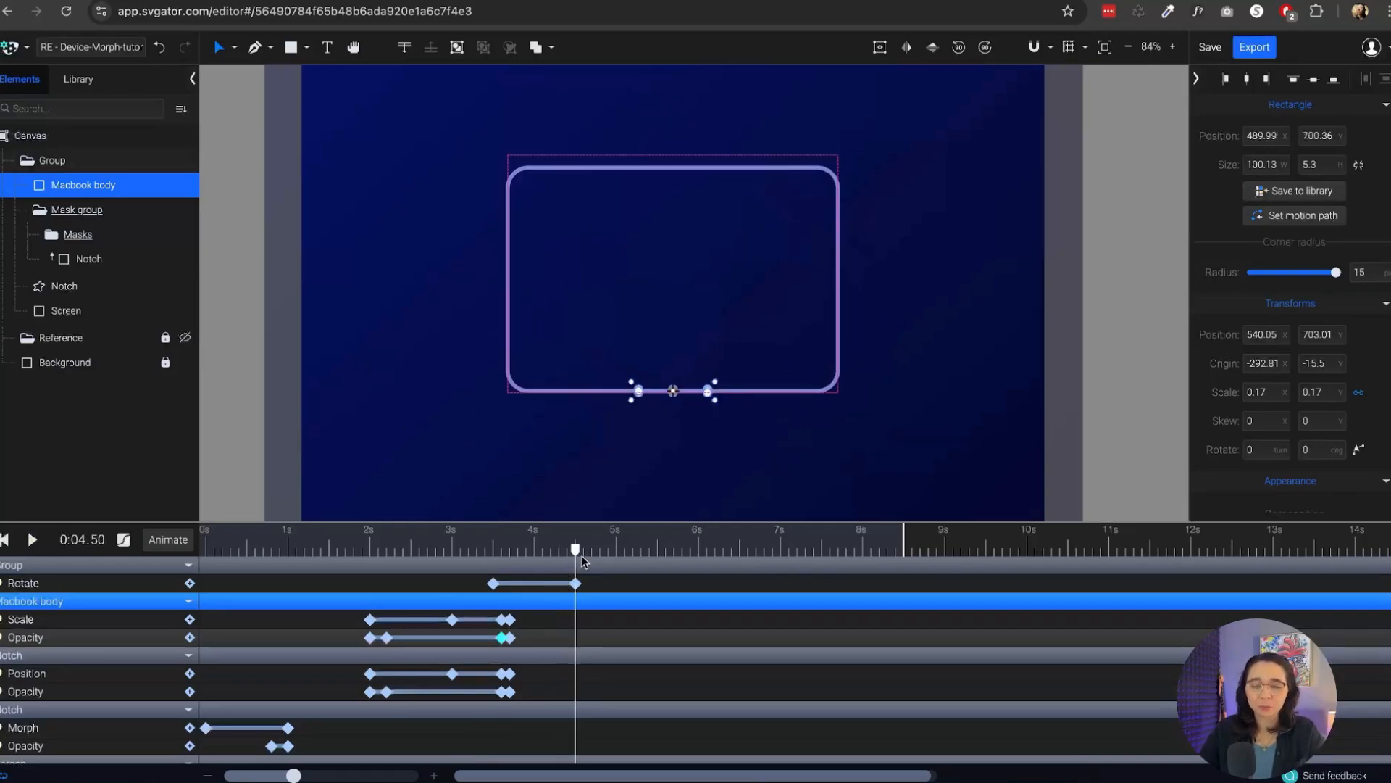
pyautogui.scroll(-3, 752, 341)
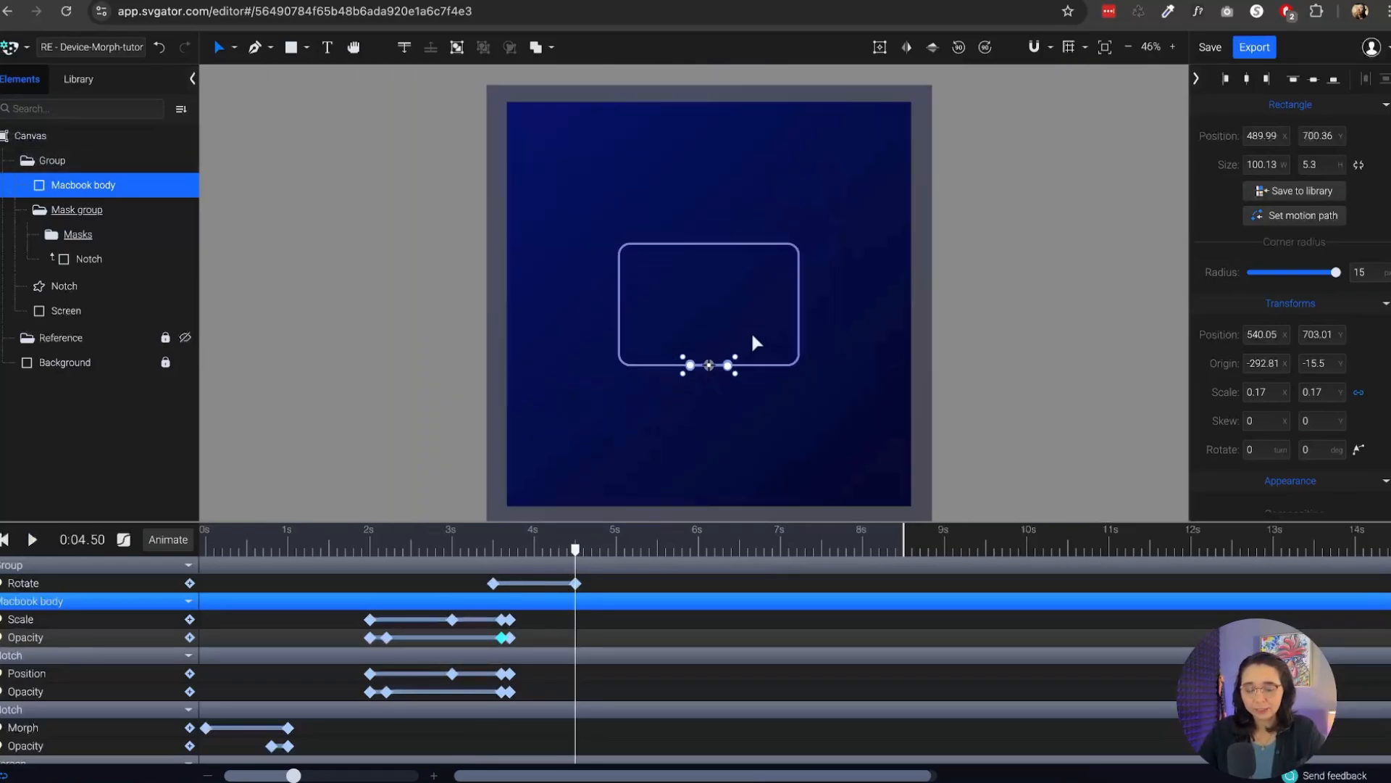
pyautogui.scroll(3, 768, 333)
pyautogui.click(1085, 269)
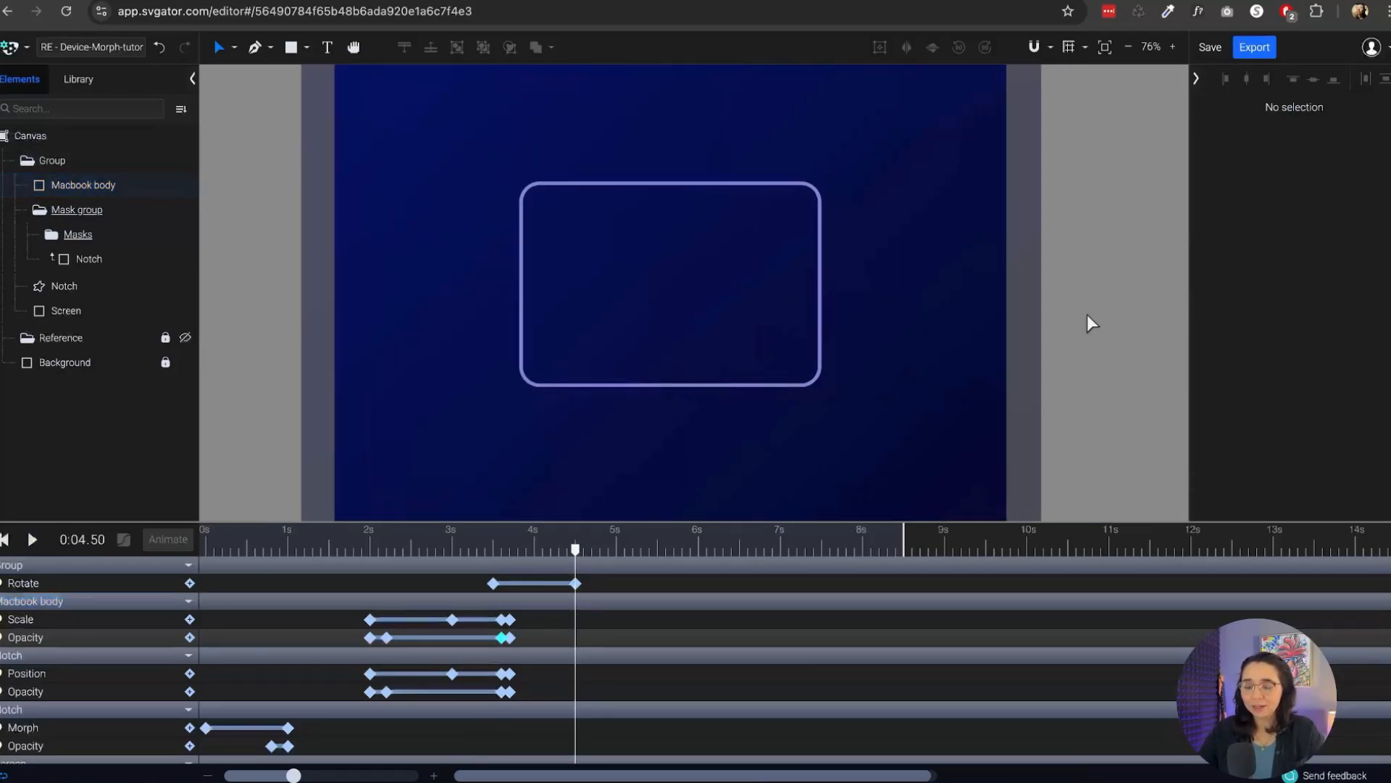
pyautogui.scroll(-1, 1094, 290)
pyautogui.scroll(-1, 655, 677)
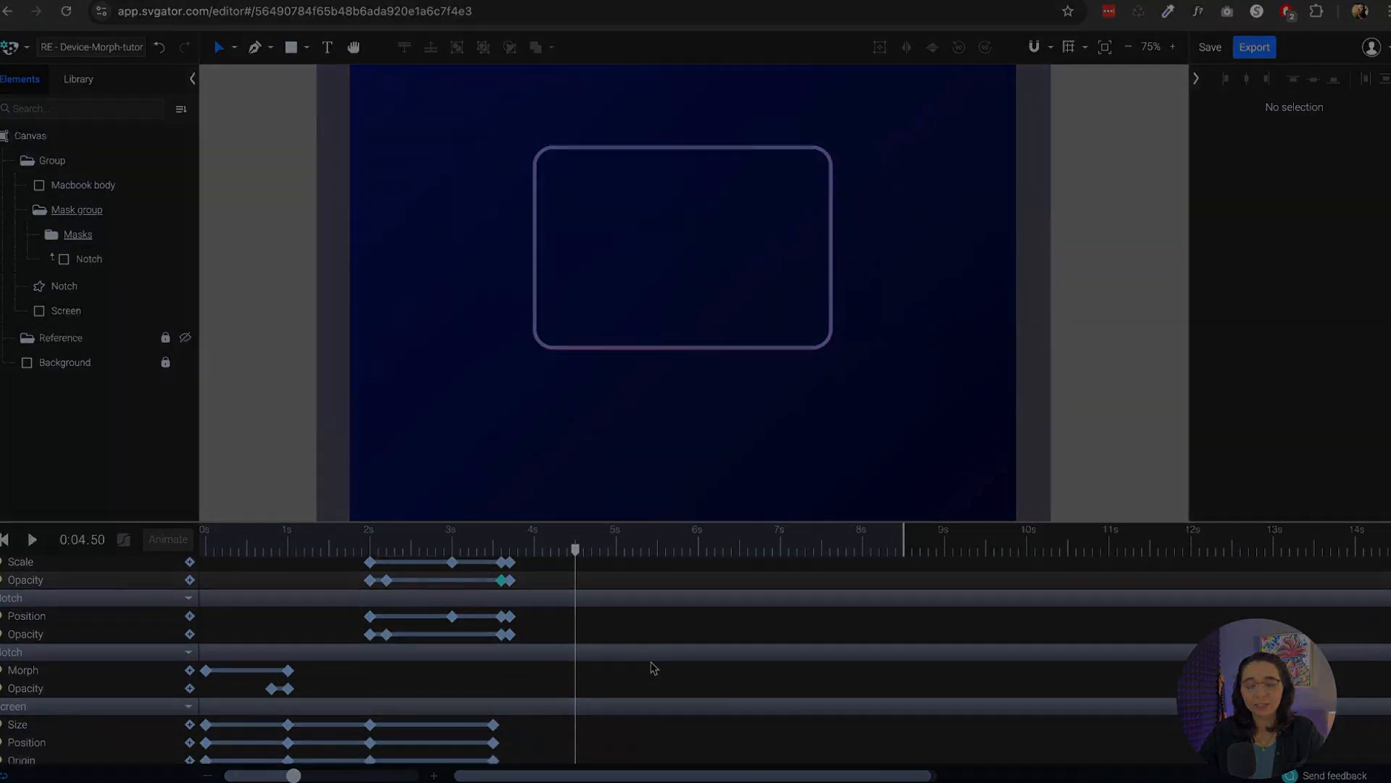